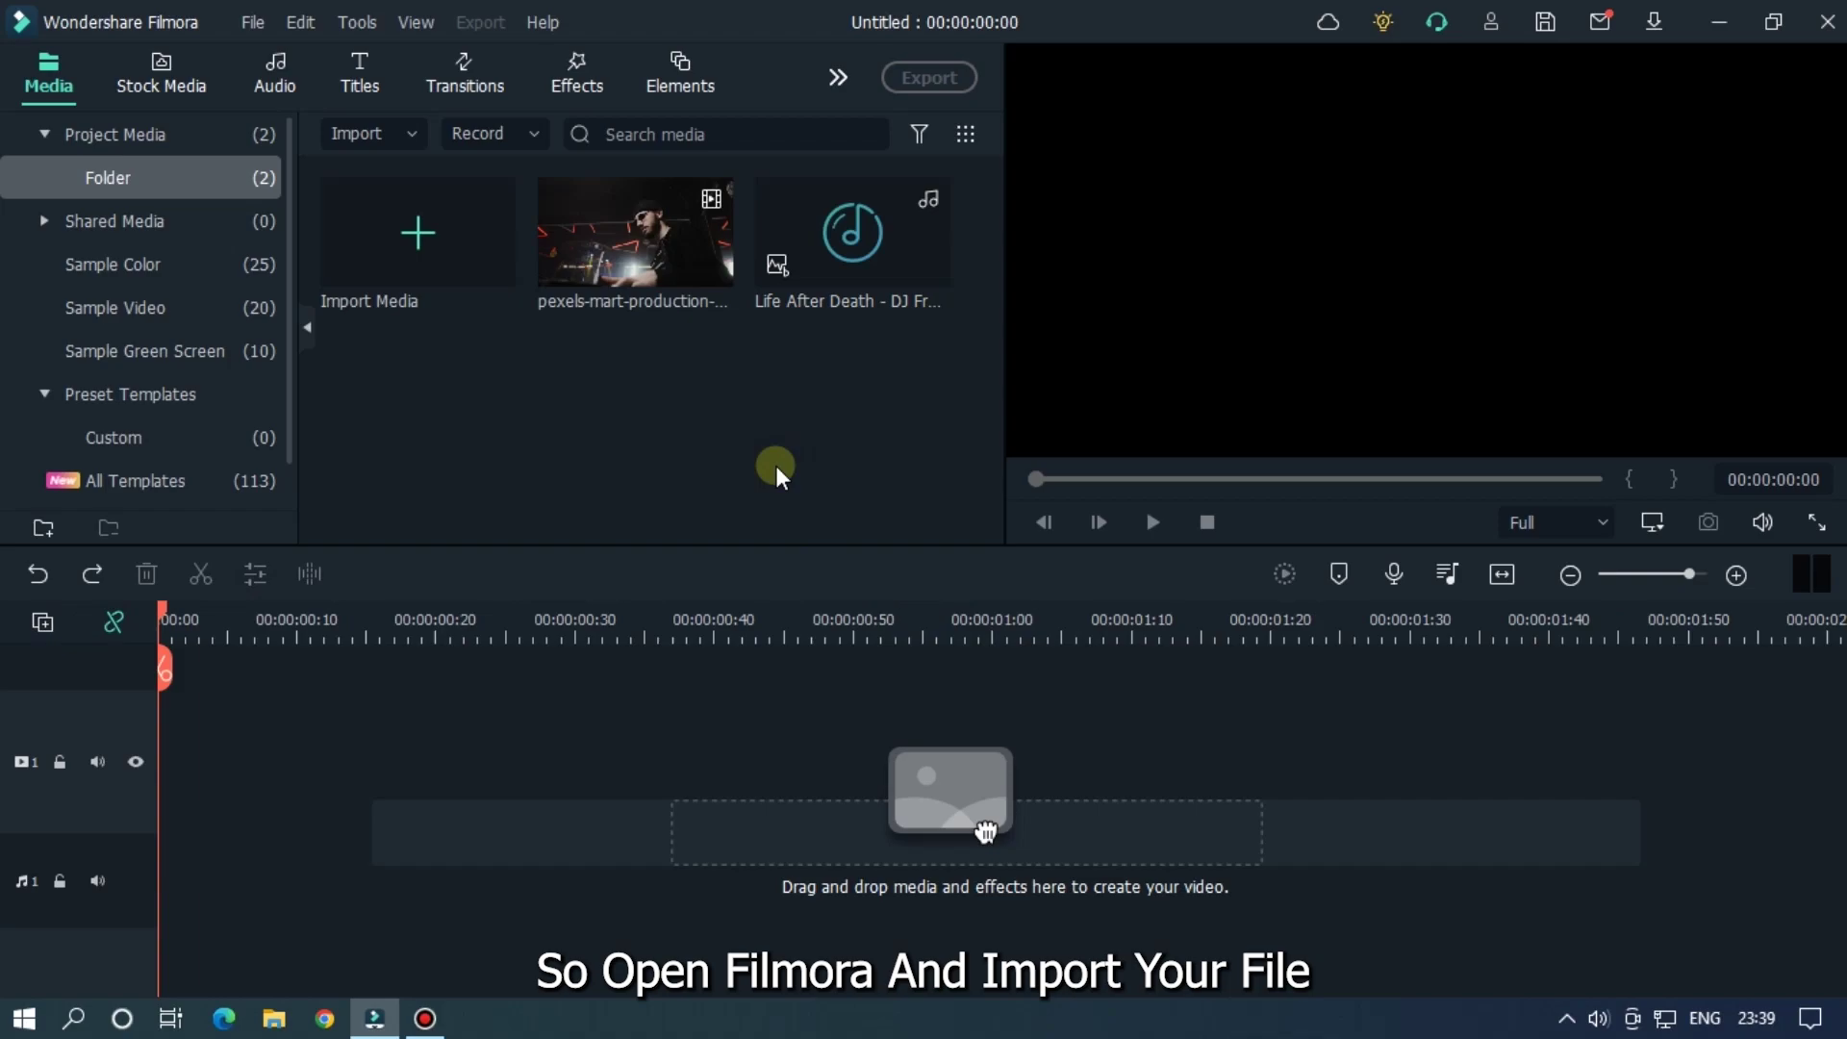
Step: Add the Life After Death - DJ Freedem track to a taller audio track and mark its first bass hit near 00:00:29
left_click_drag(854, 264, 74, 828)
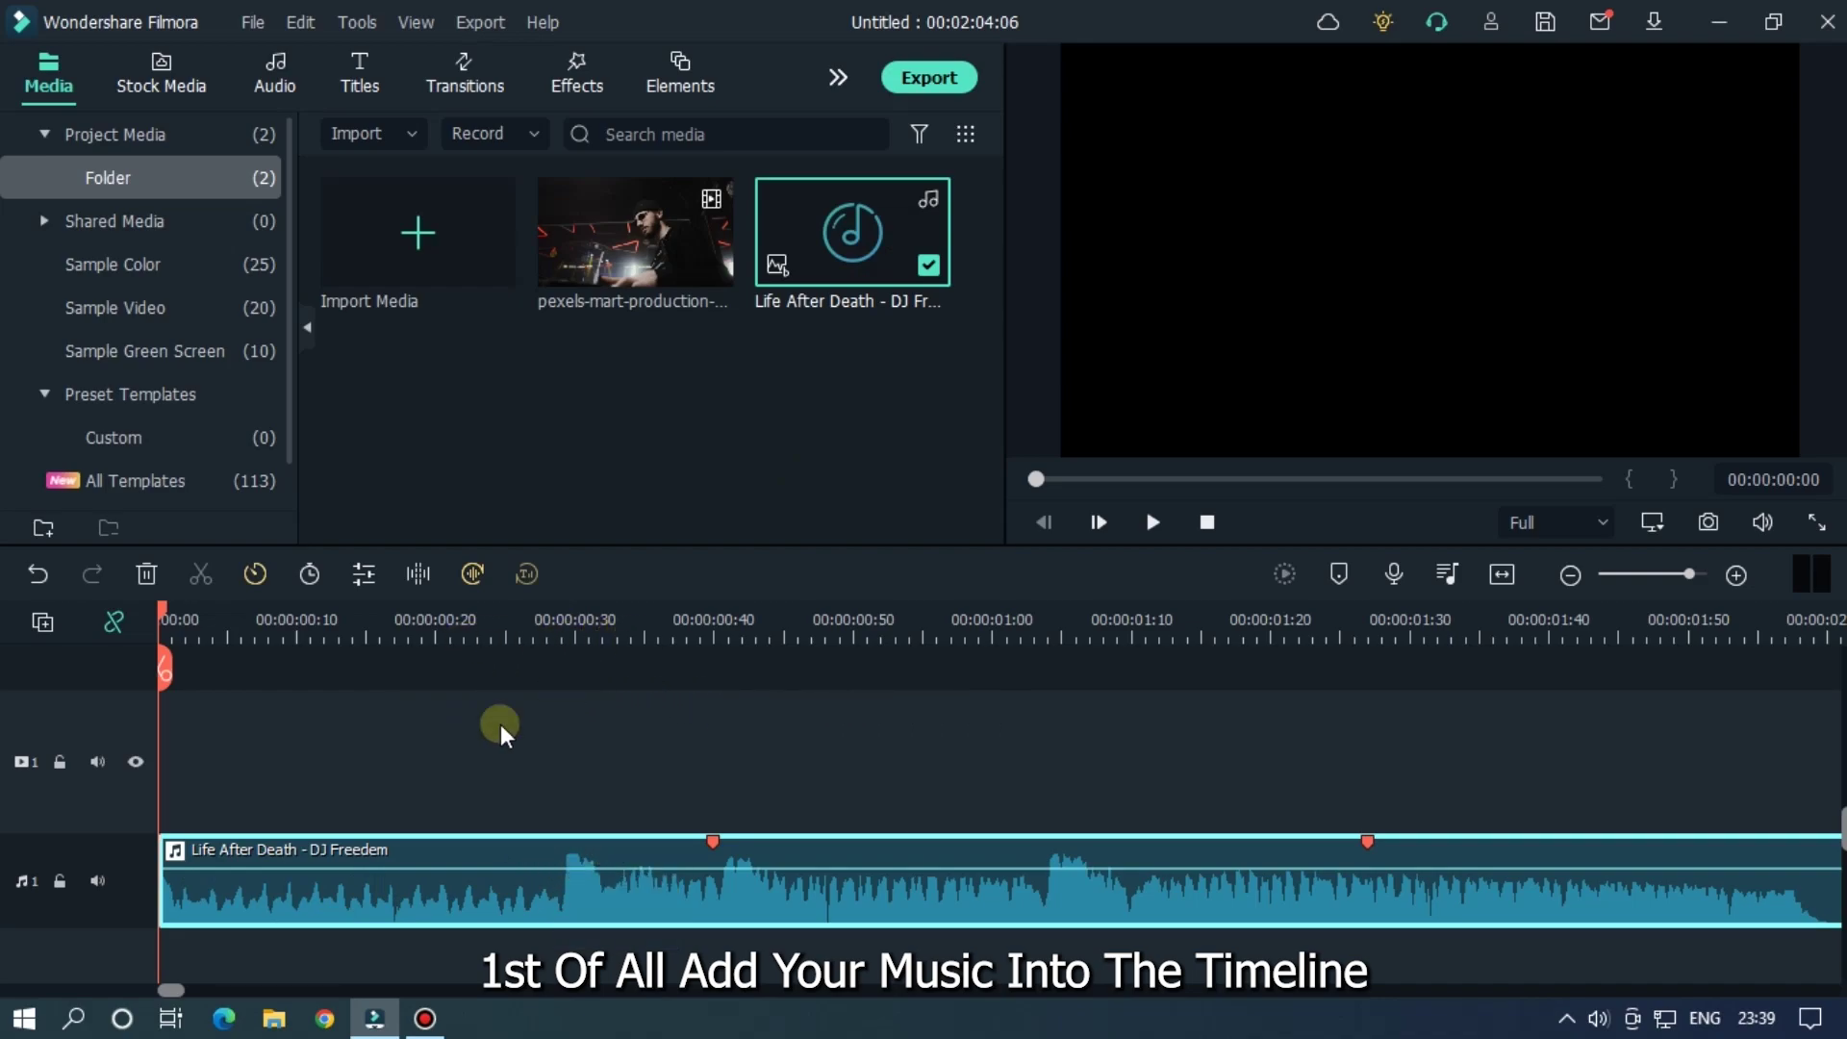
left_click_drag(131, 825, 135, 770)
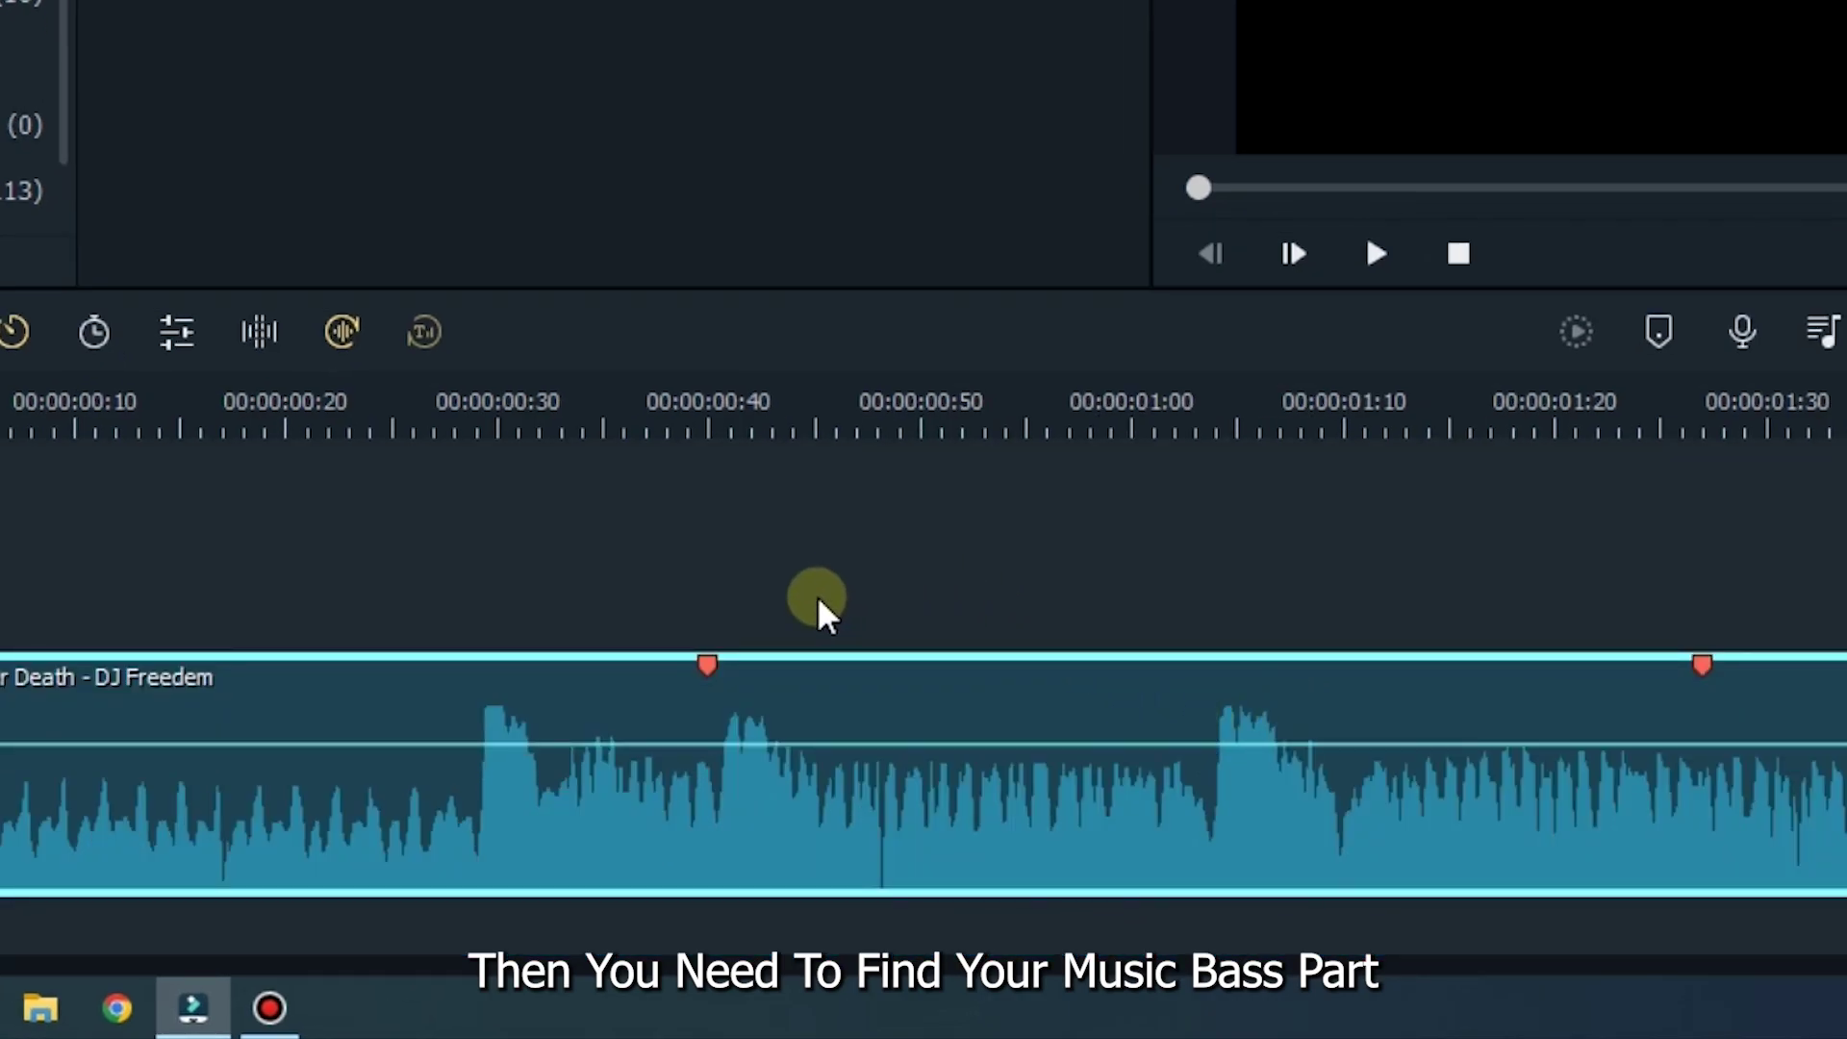
left_click(89, 404)
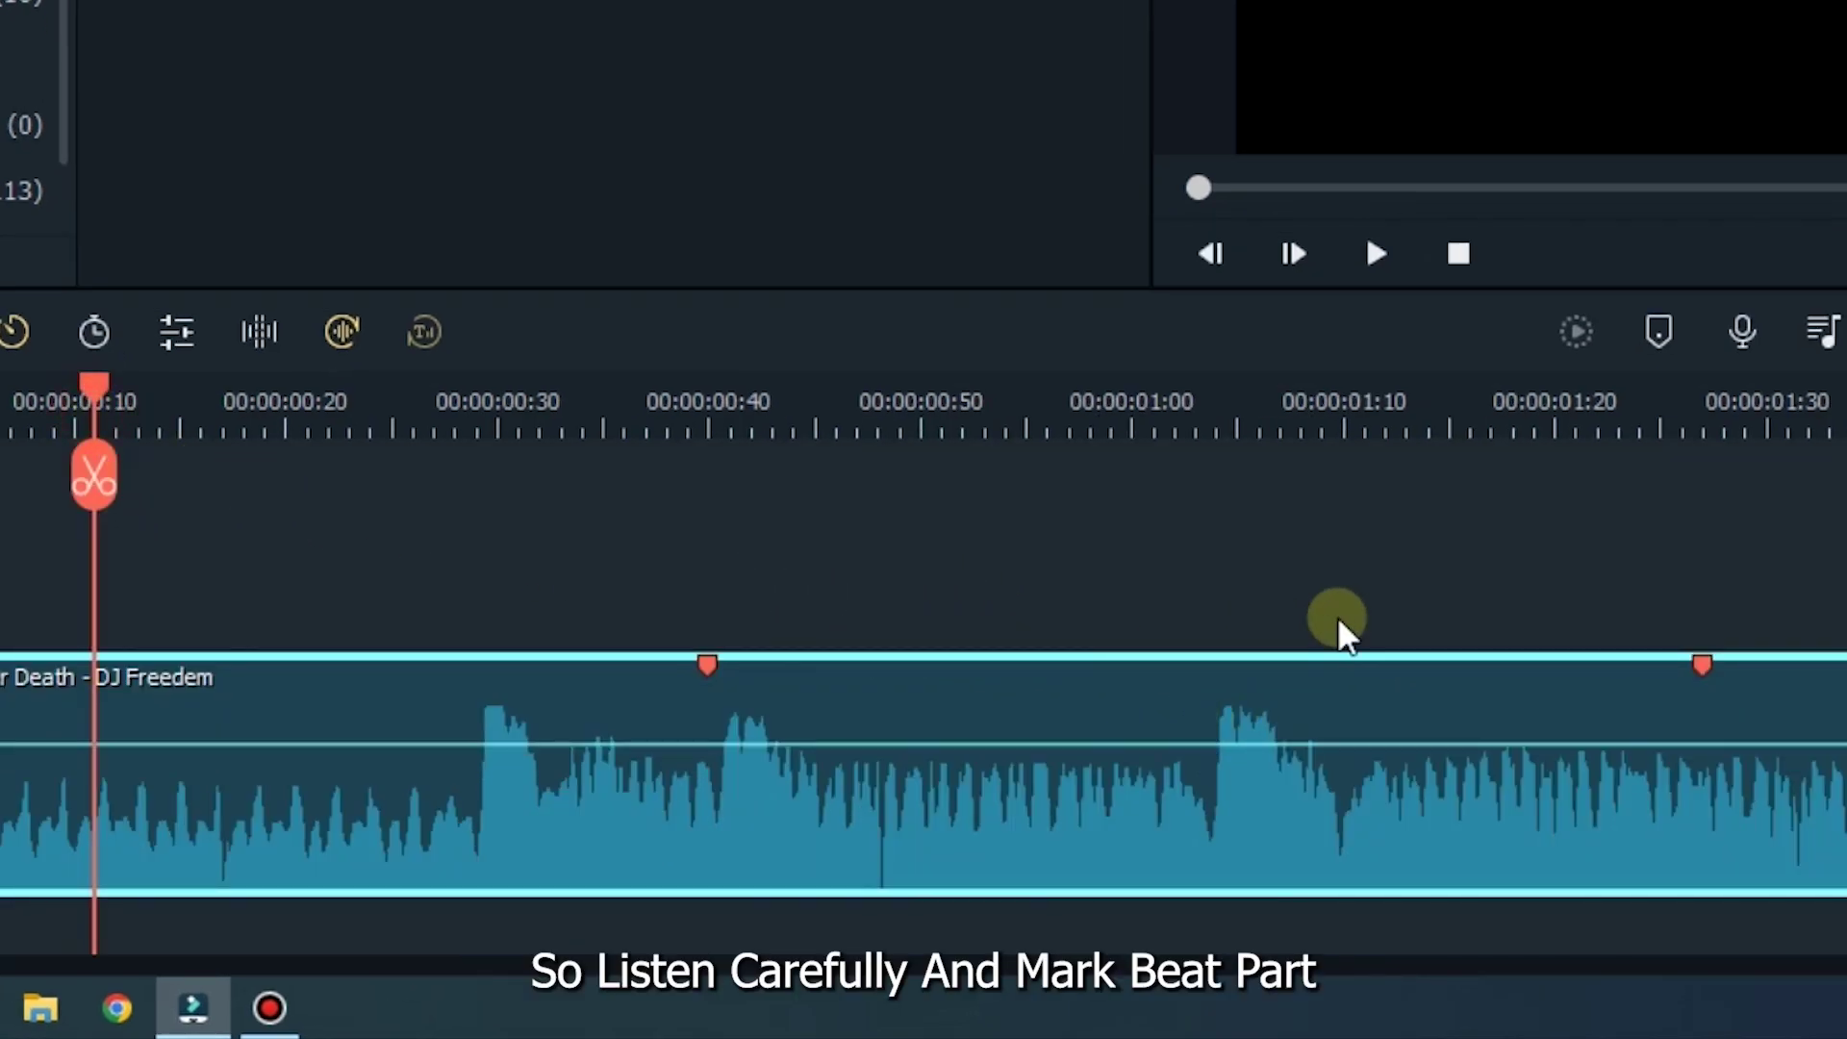
key("space")
key("space")
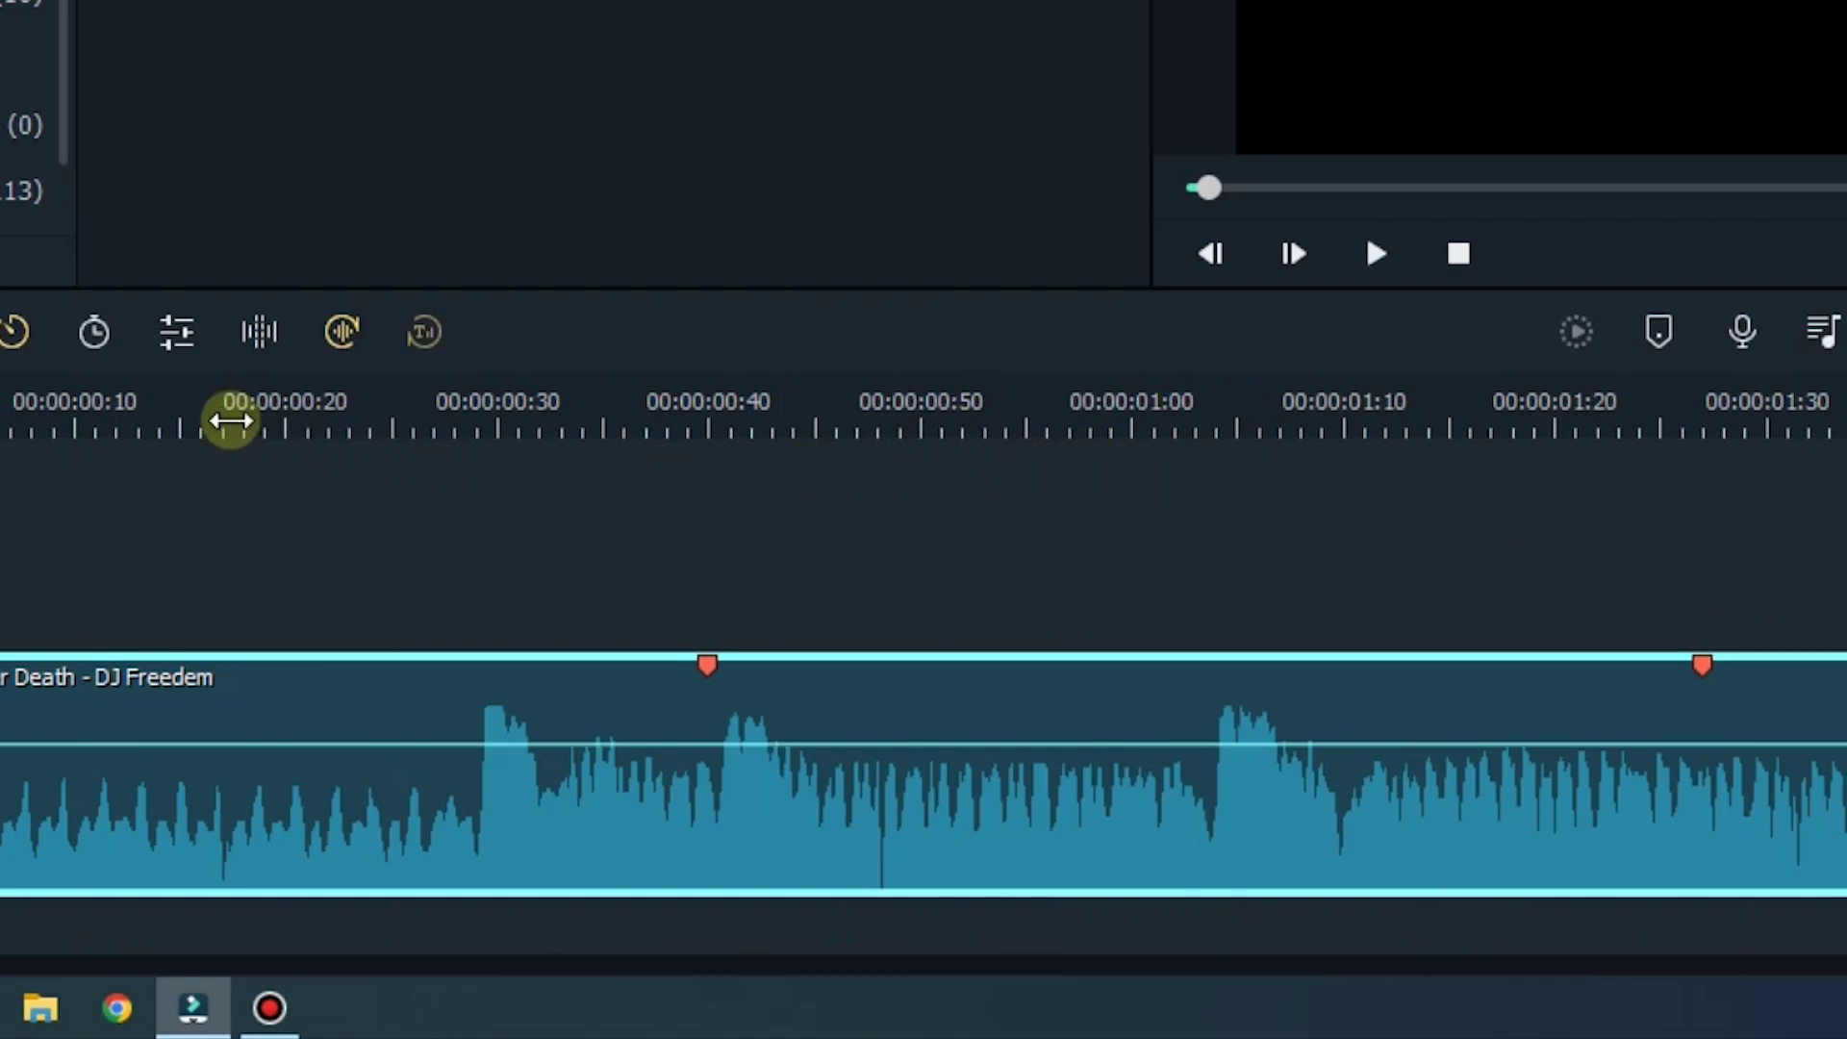
left_click(120, 394)
key("space")
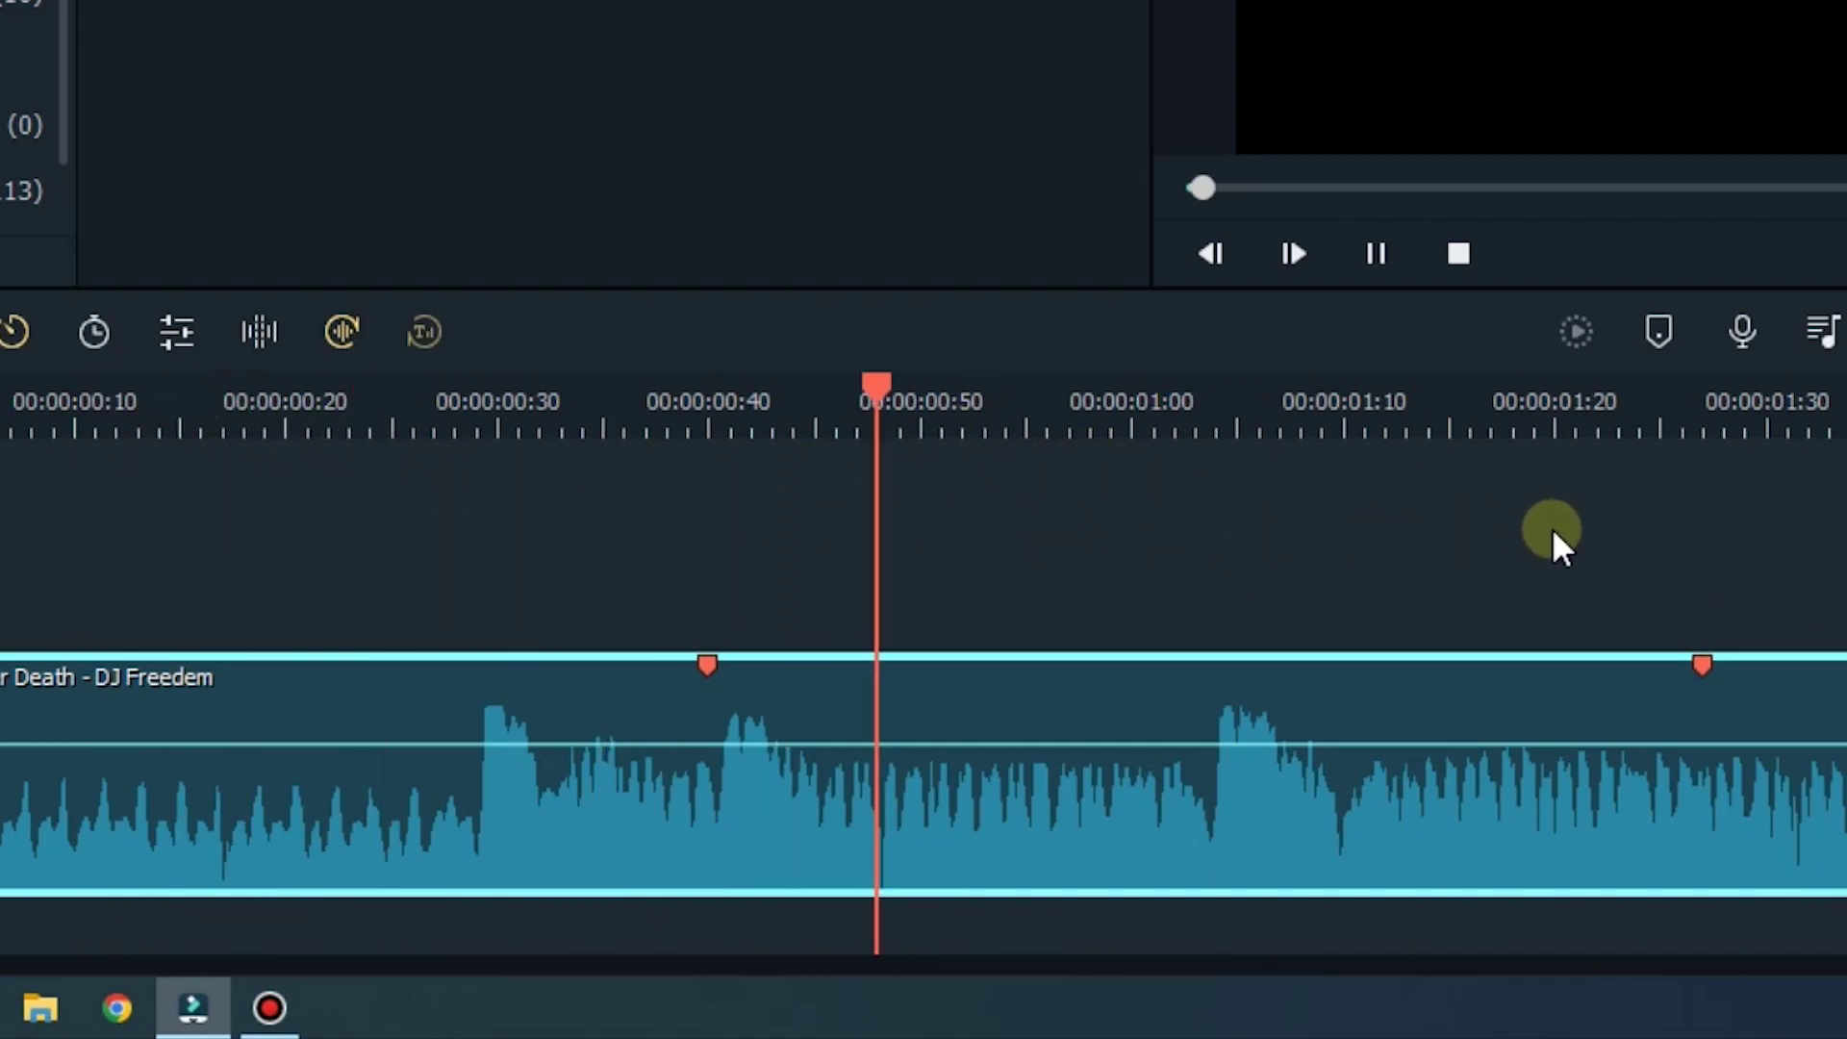
key("space")
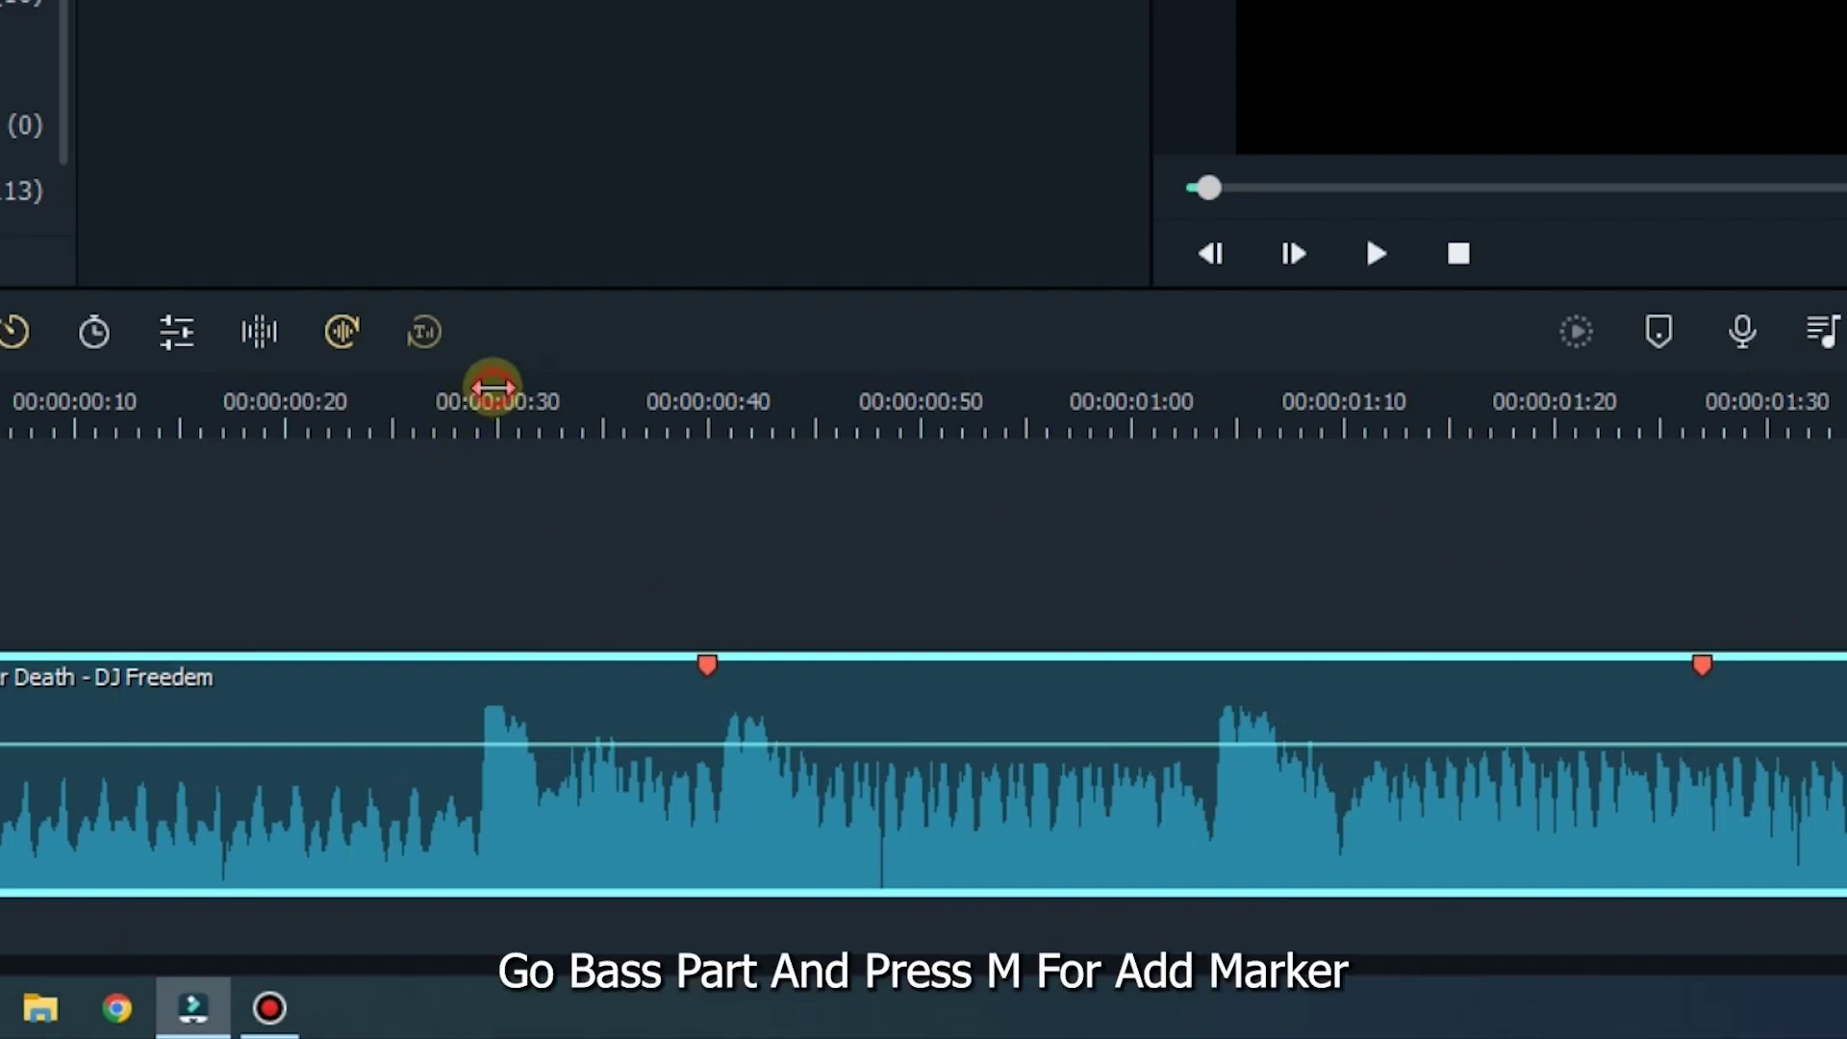
left_click(496, 387)
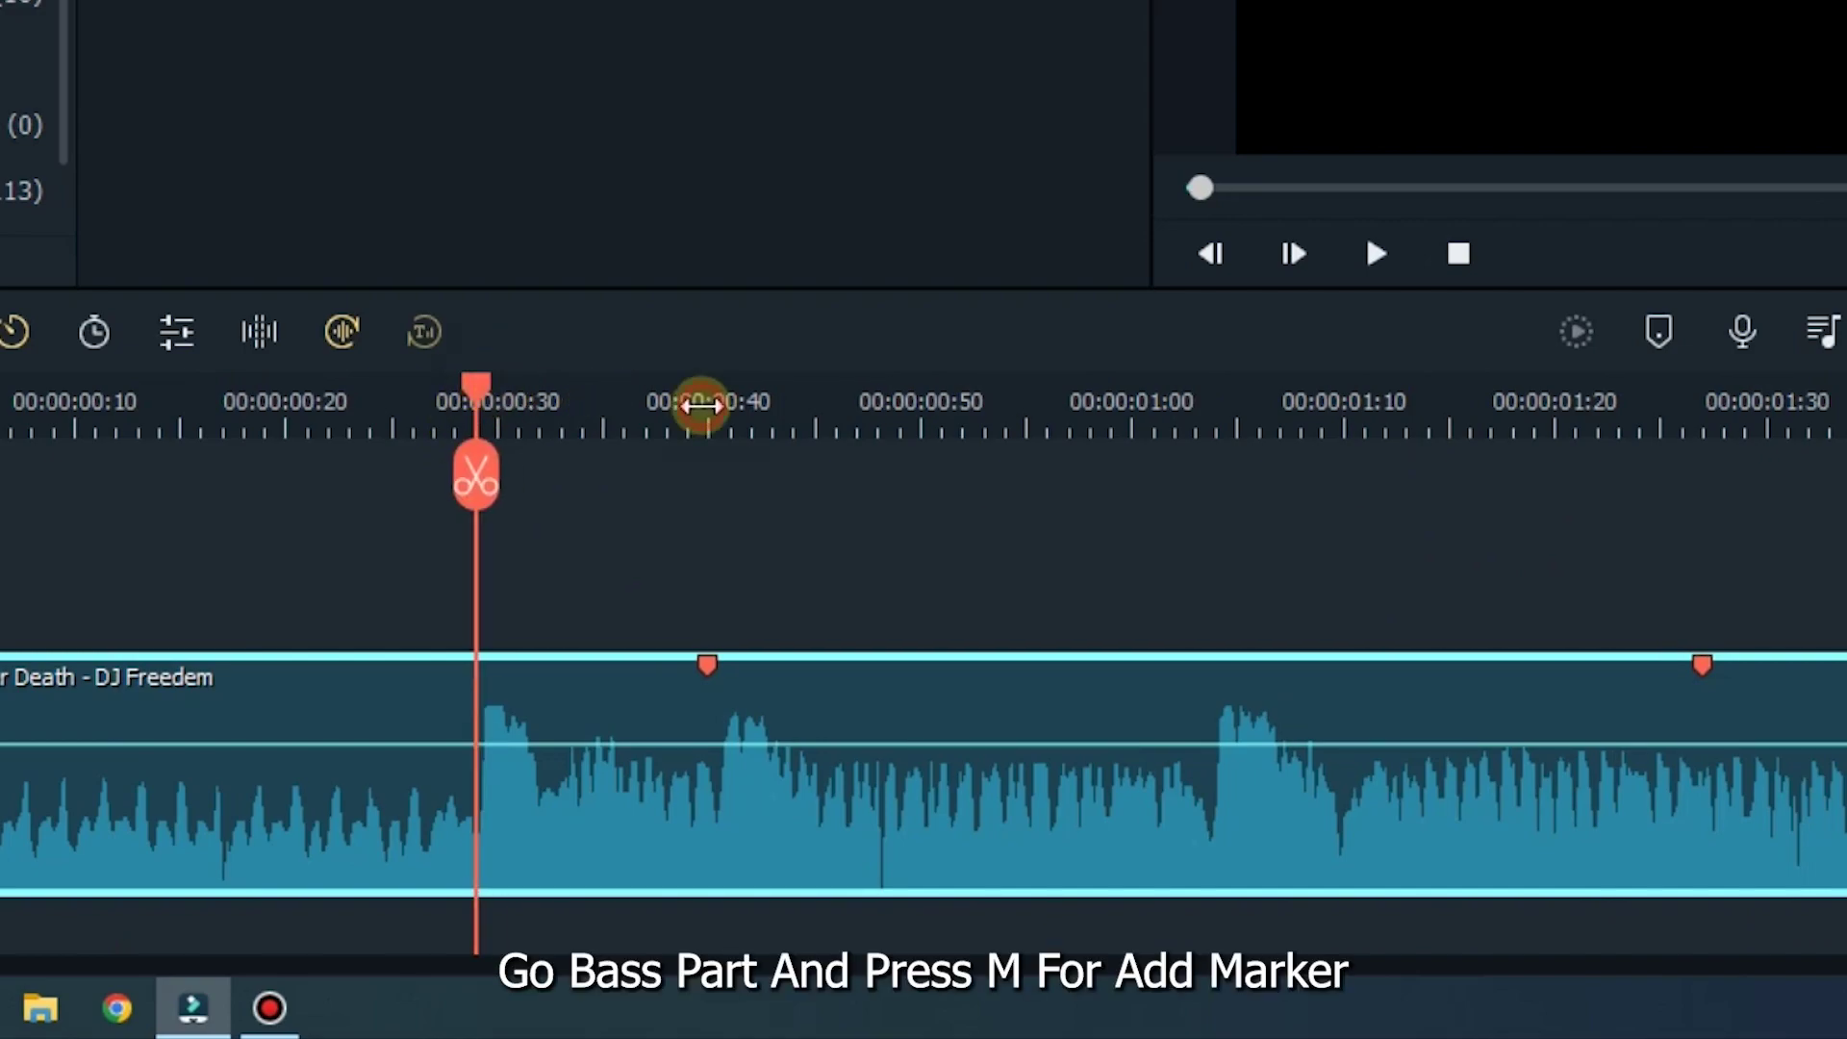
key("ctrl+equal")
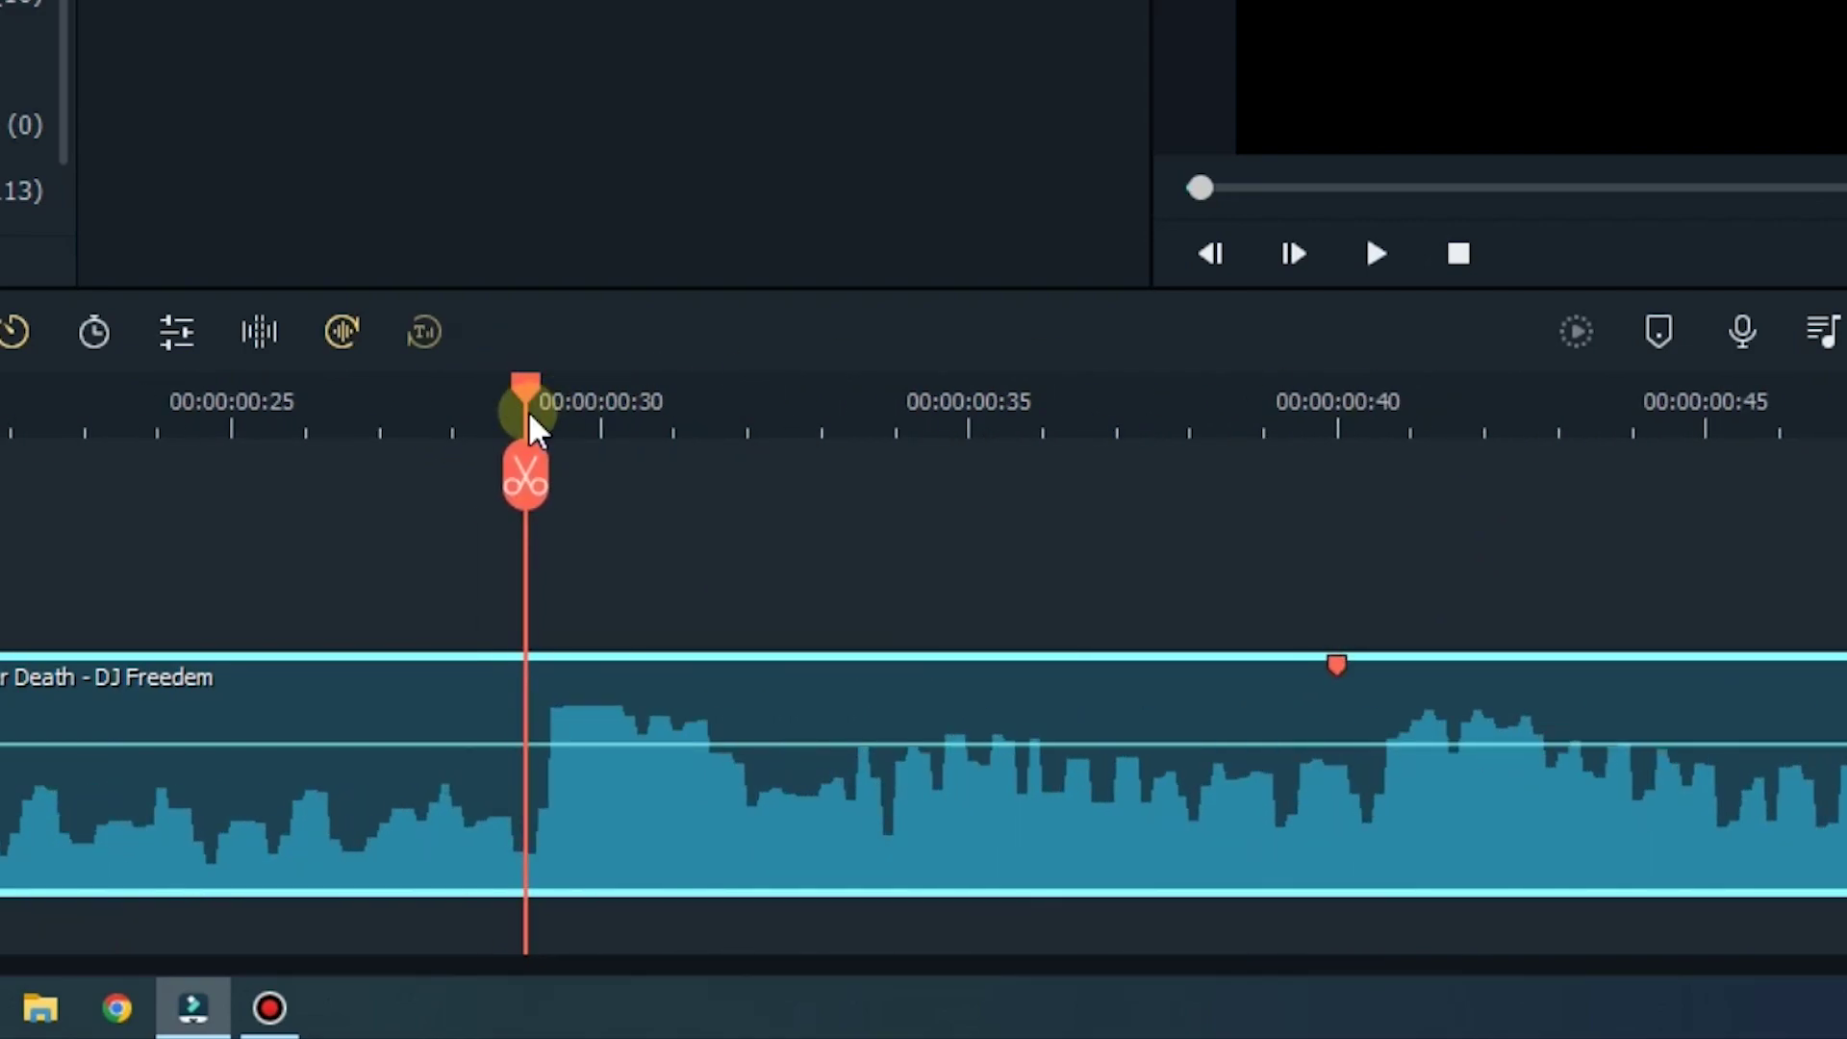
left_click(840, 519)
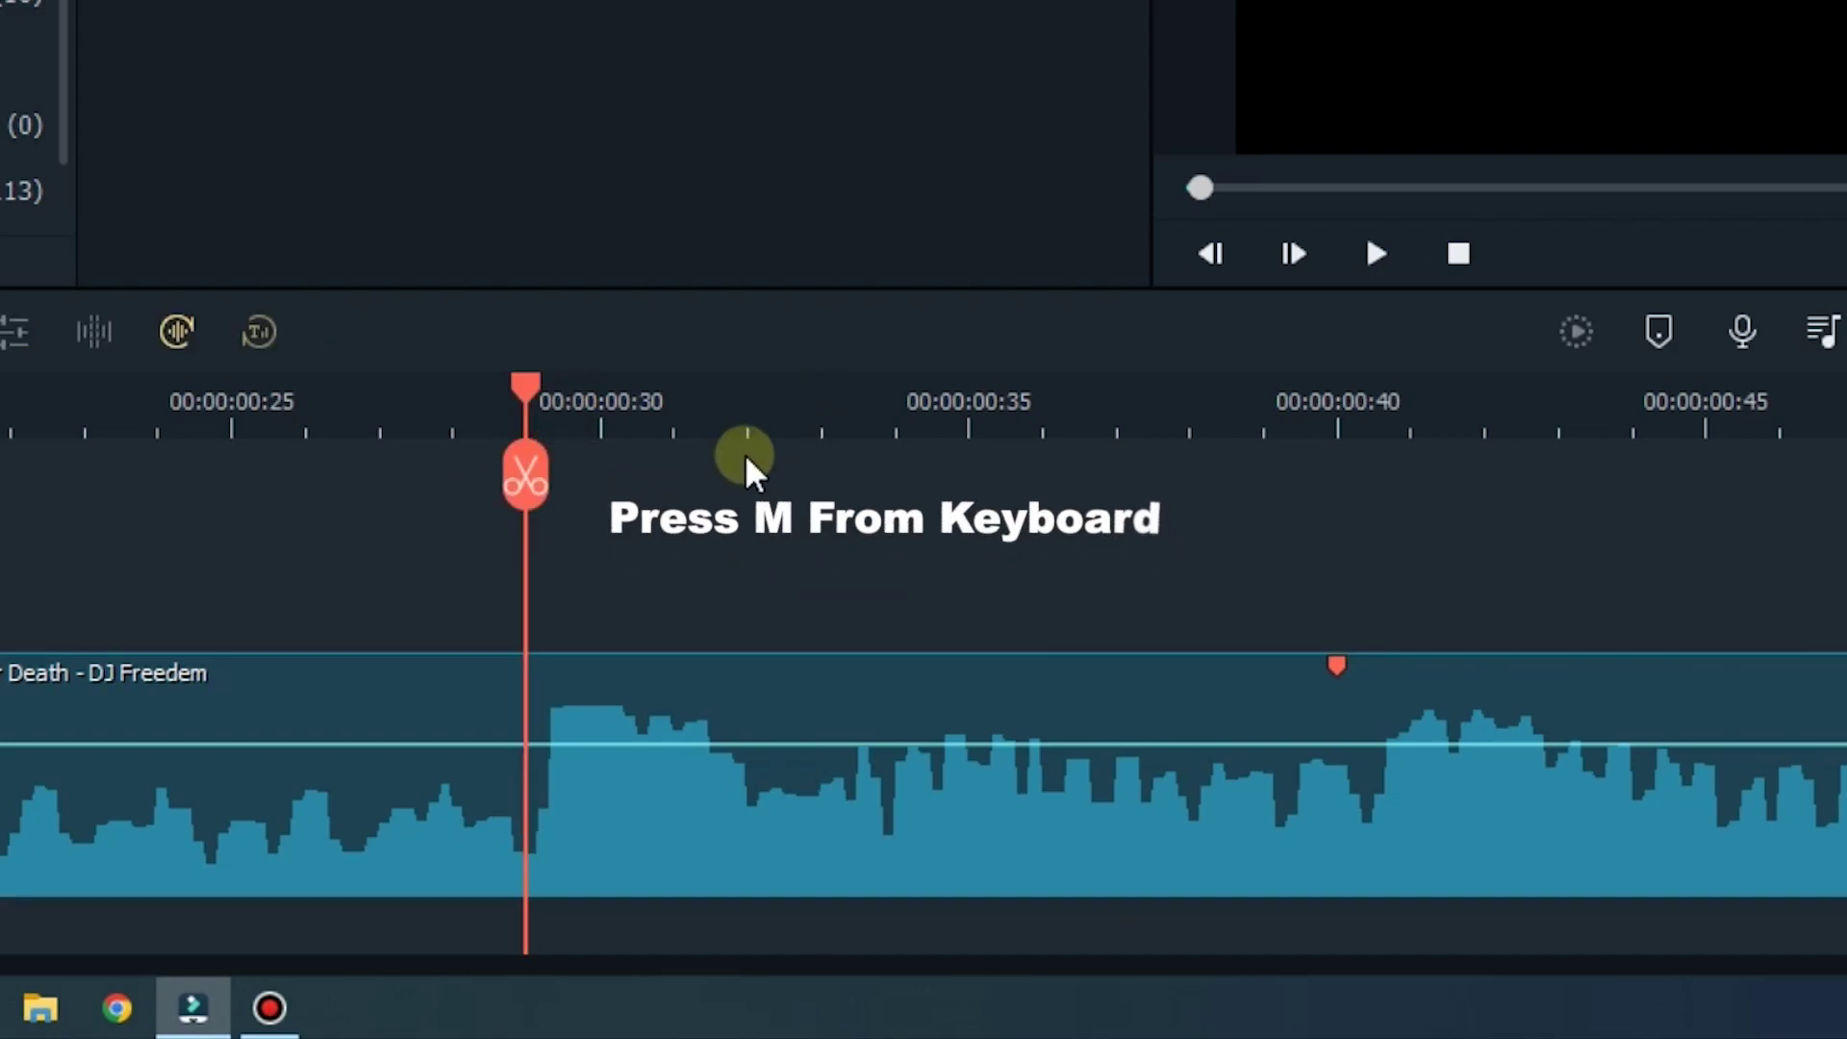
key("m")
key("ctrl+minus")
key("ctrl+minus")
key("ctrl+minus")
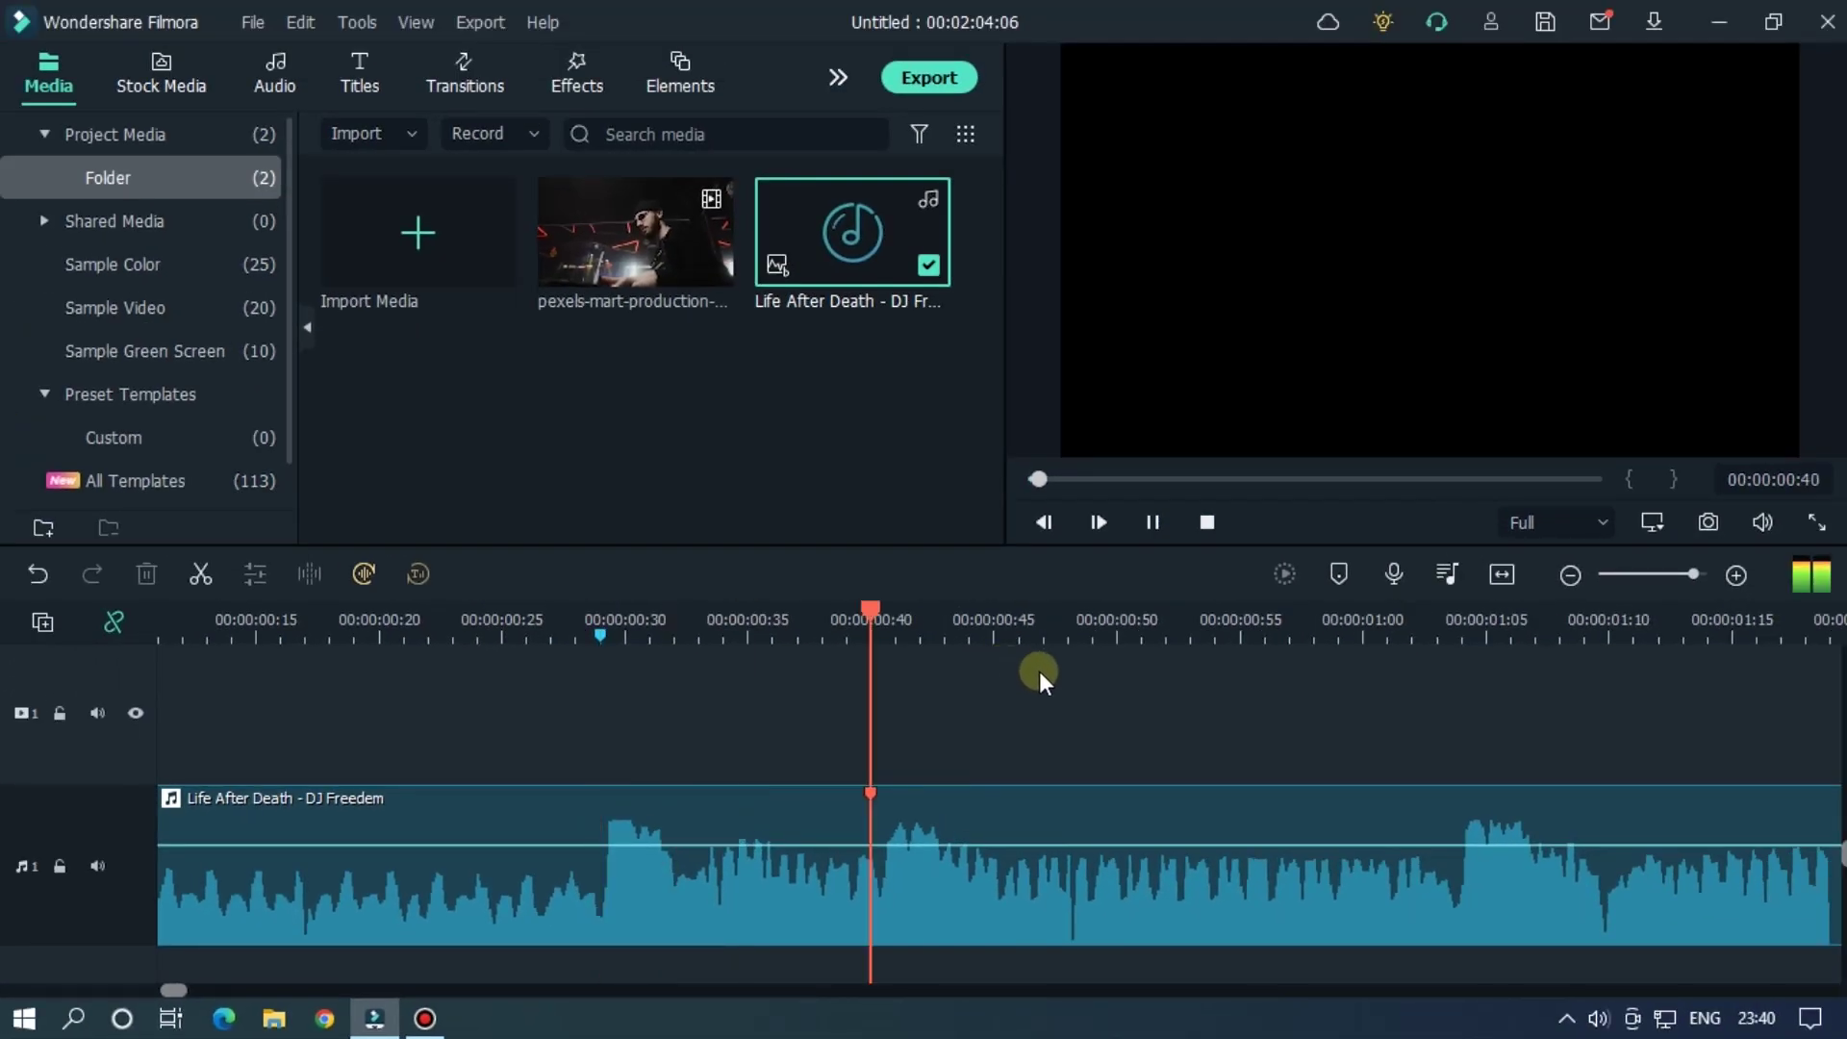
Step: Nudge the playhead onto the marked beat and play on to find the next bass hits
left_click_drag(1487, 621, 1474, 611)
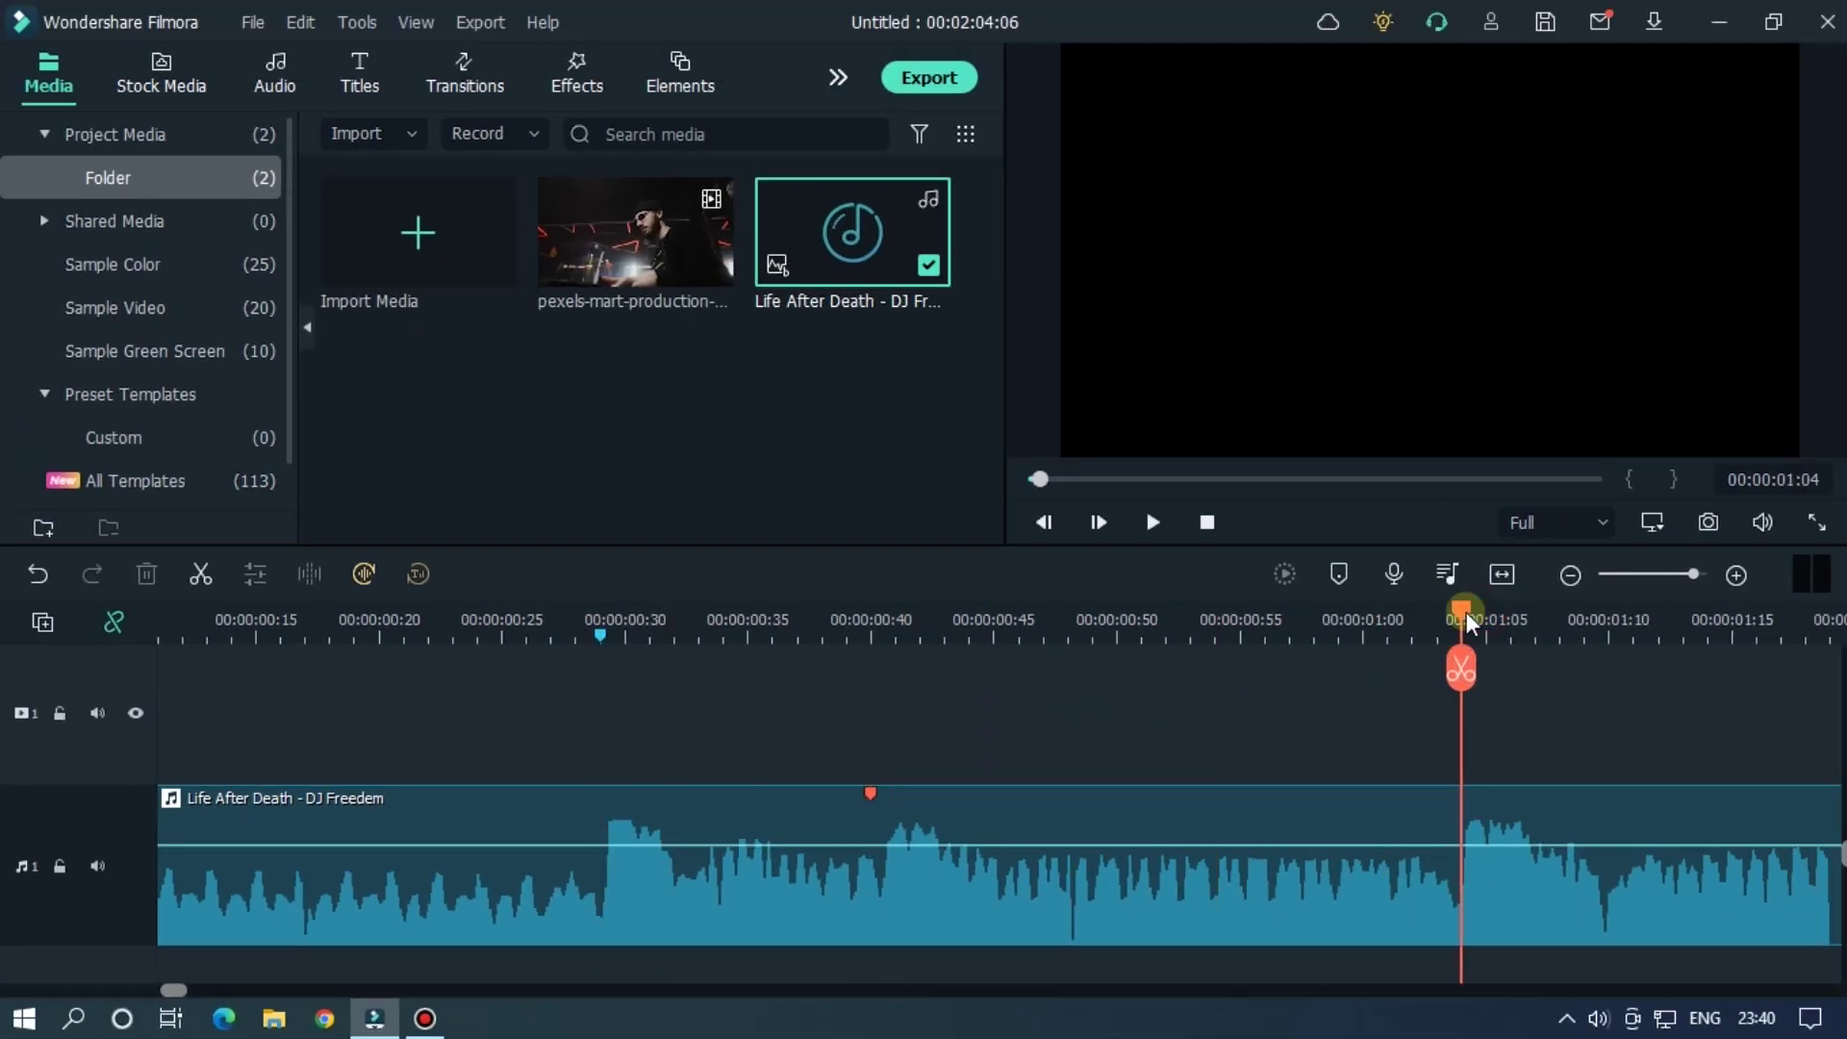
key("ctrl+minus")
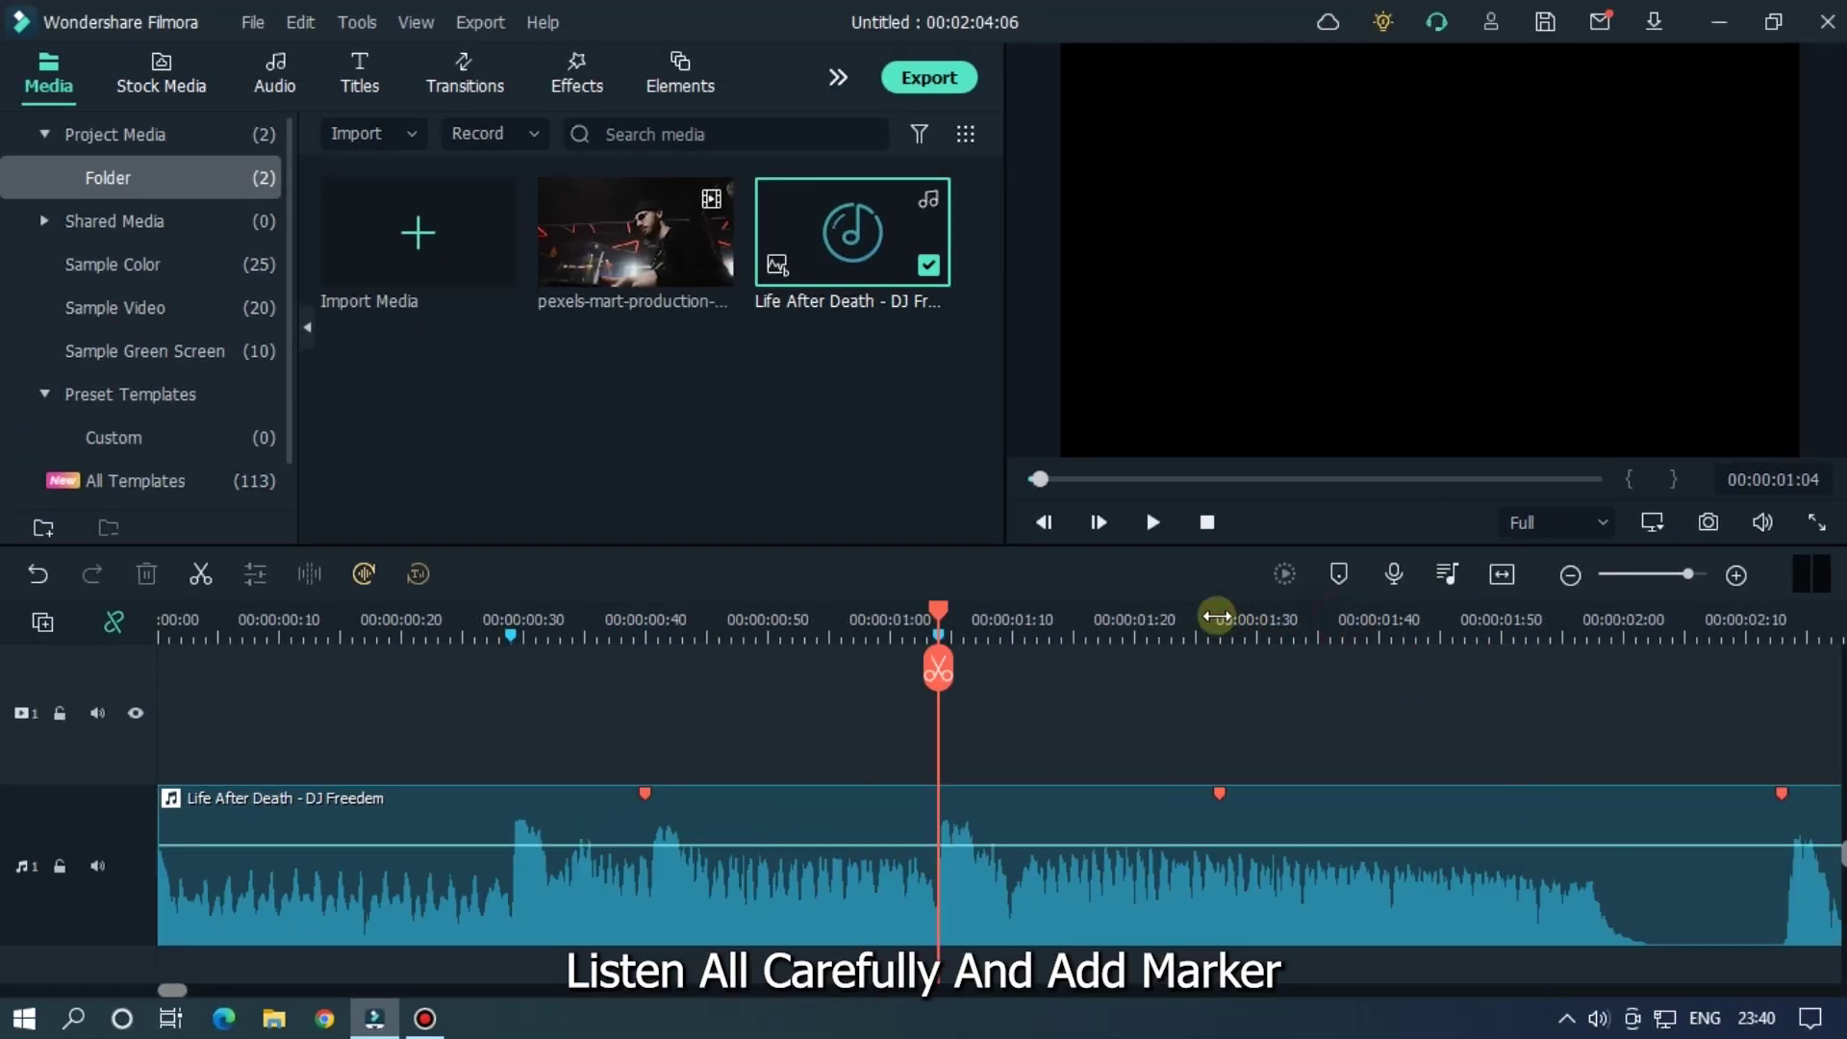
scroll(256, 990, "right", 5)
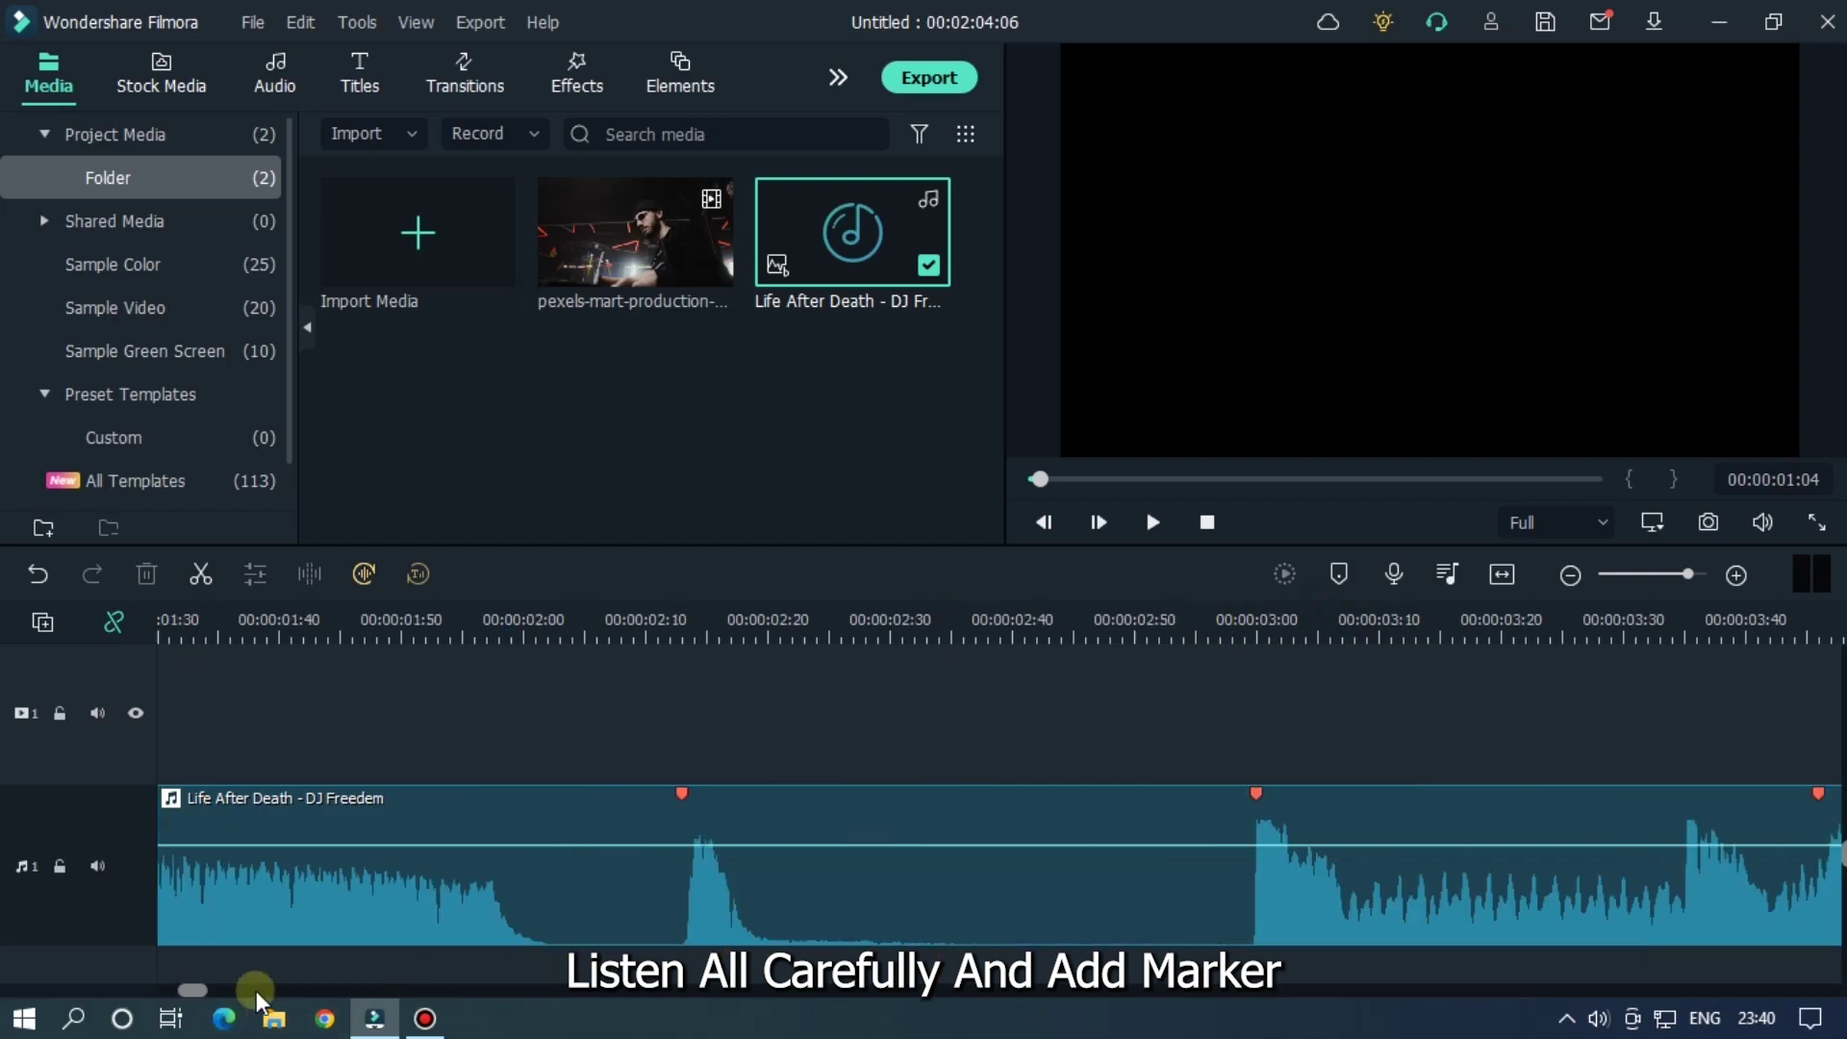
key("space")
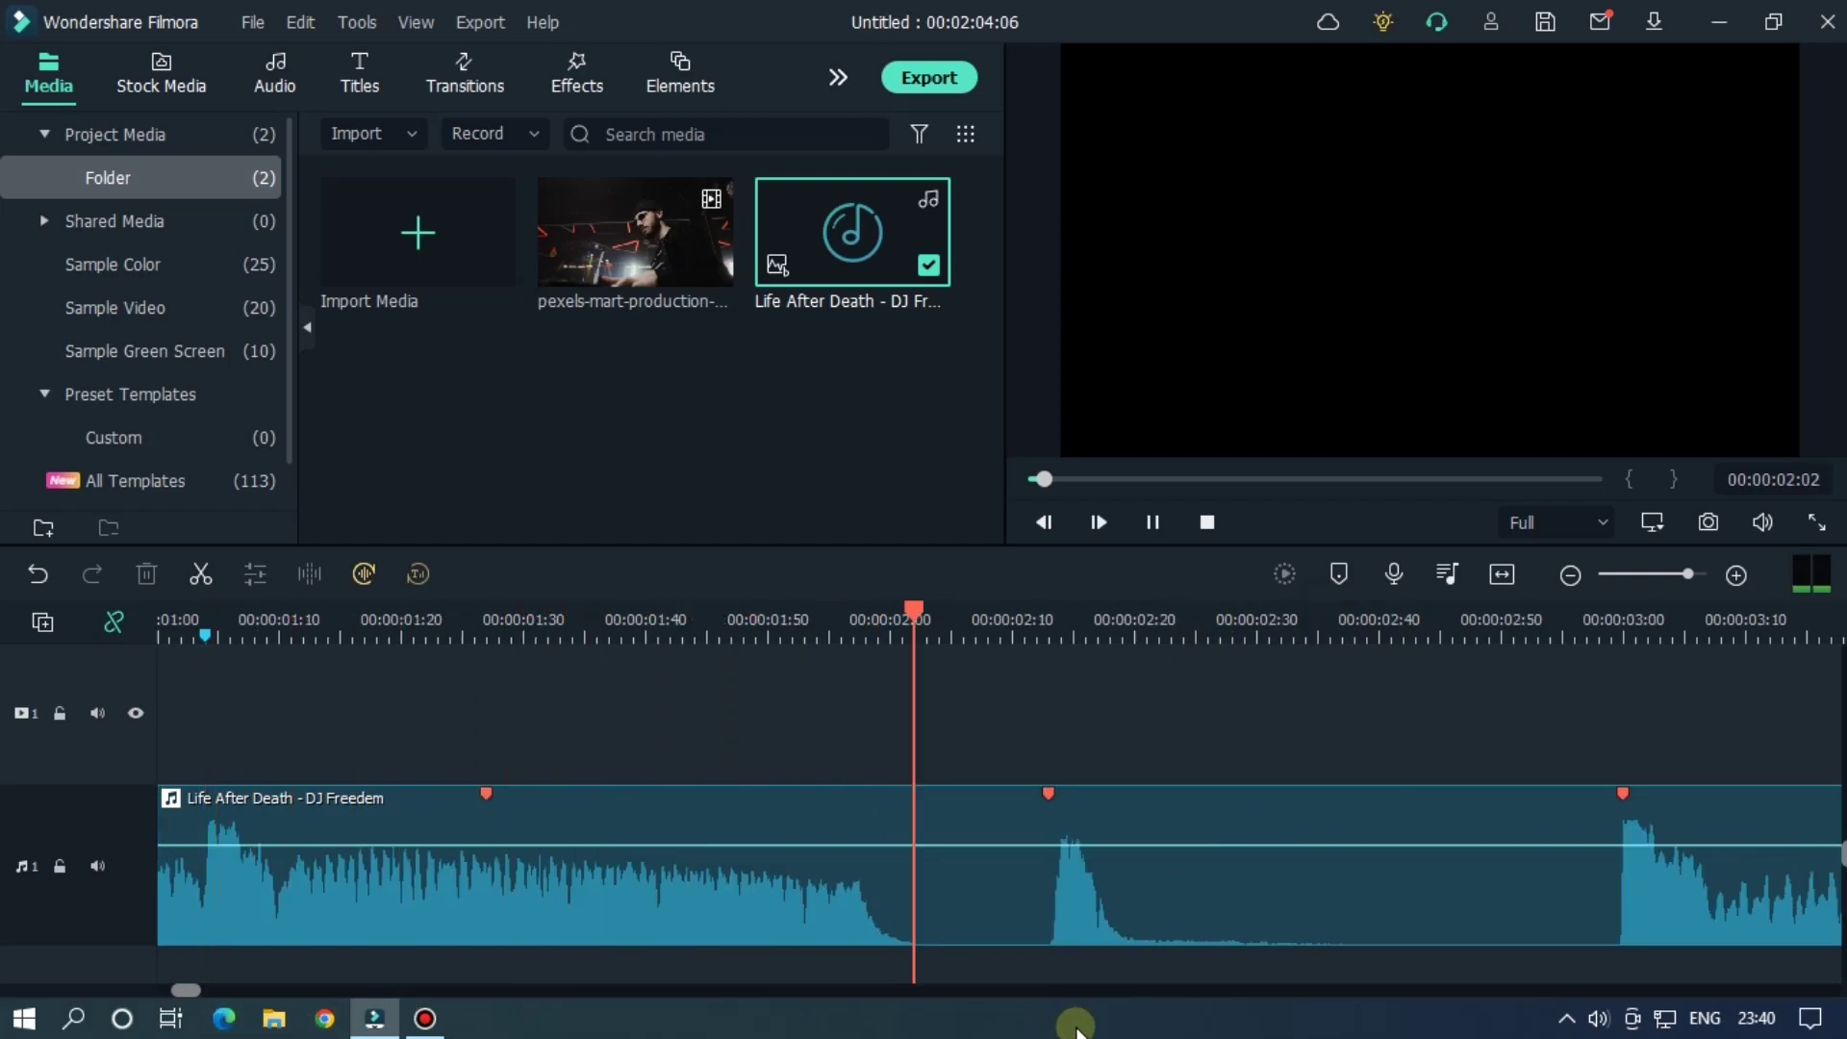
left_click(1623, 624)
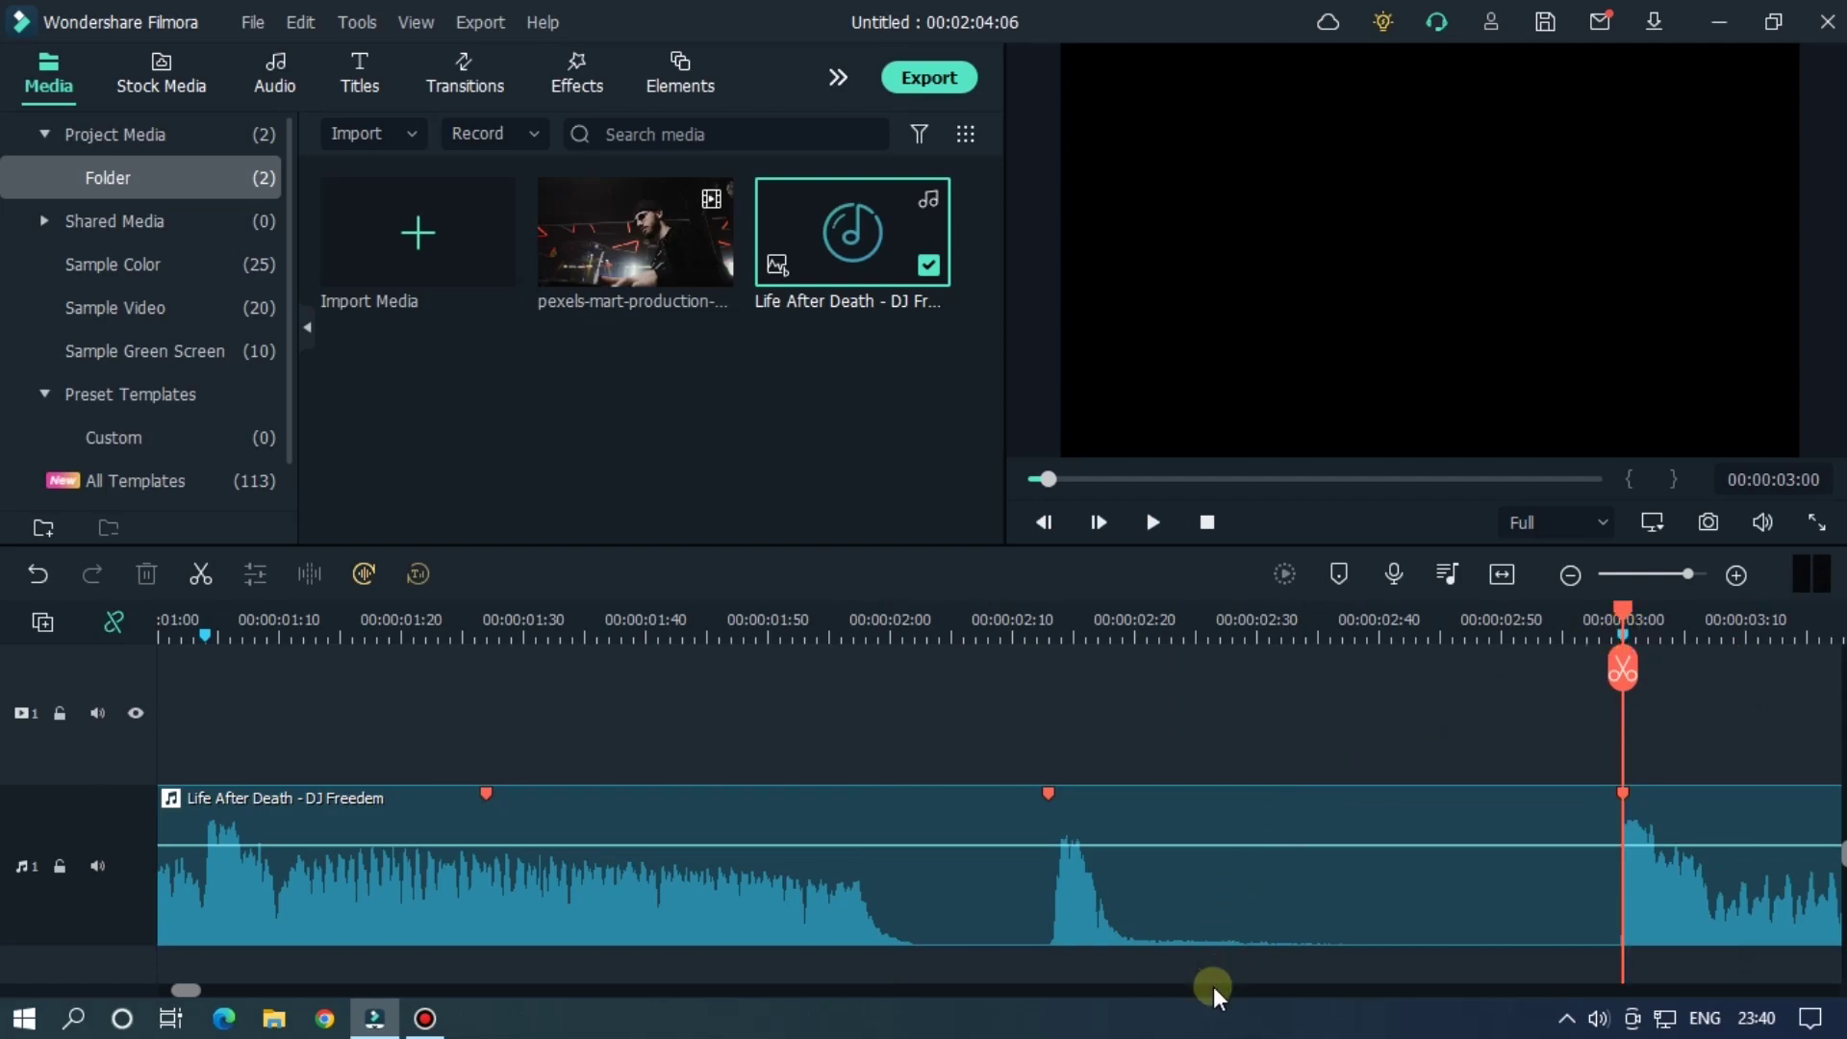
key("space")
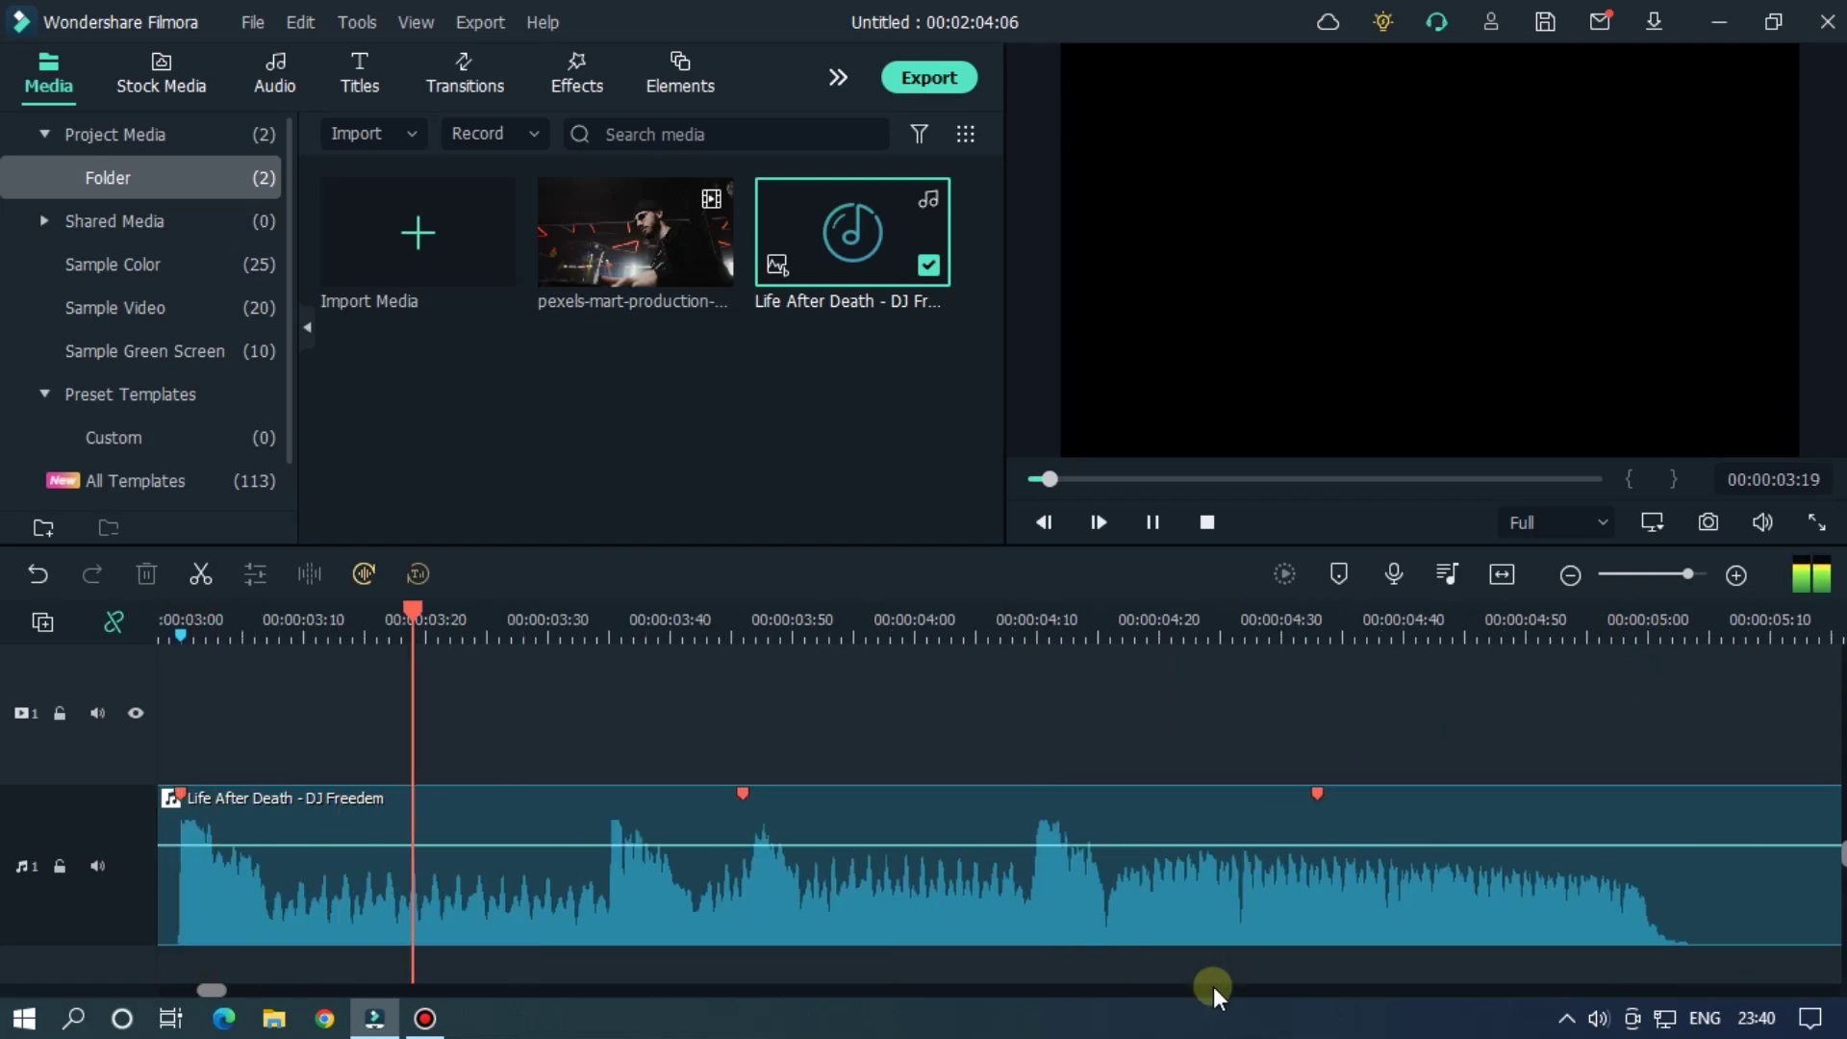
key("space")
Step: Mark the following bass hits up to around 07:16, then zoom out and return to the start
left_click(612, 616)
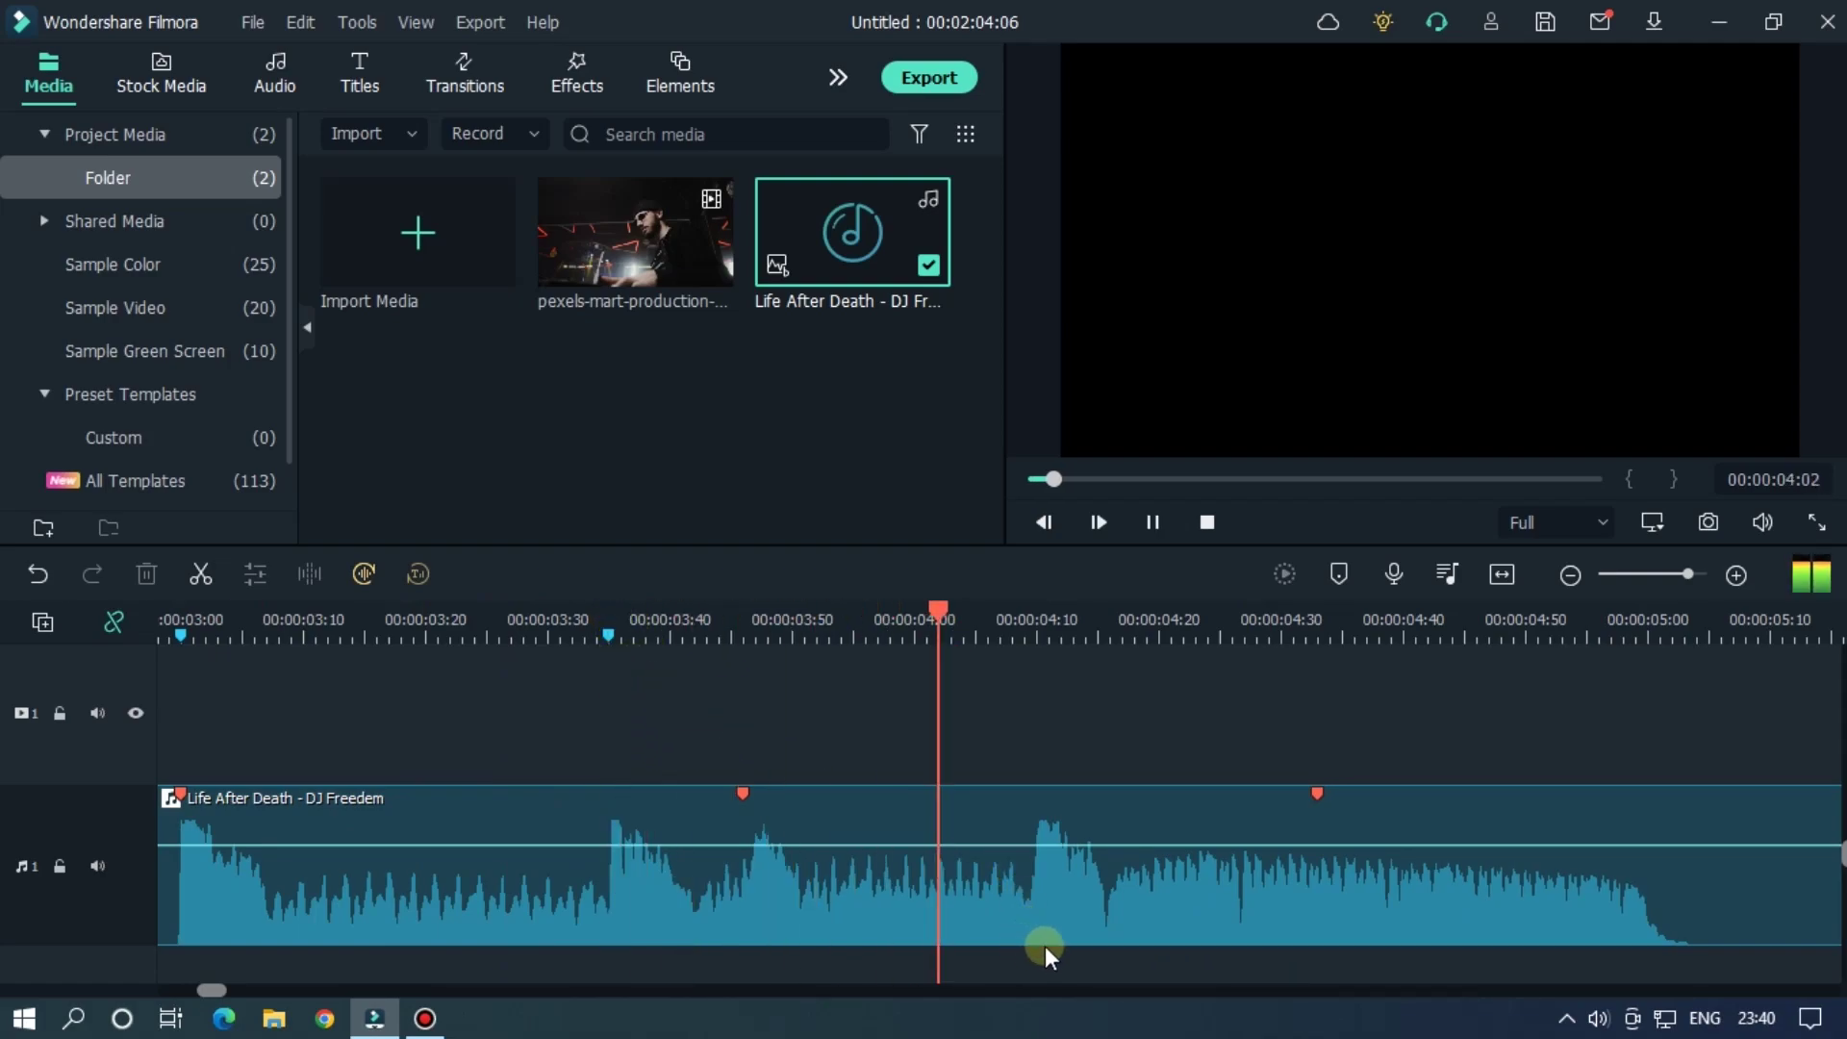
left_click(1036, 617)
scroll(1037, 983, "down", 3)
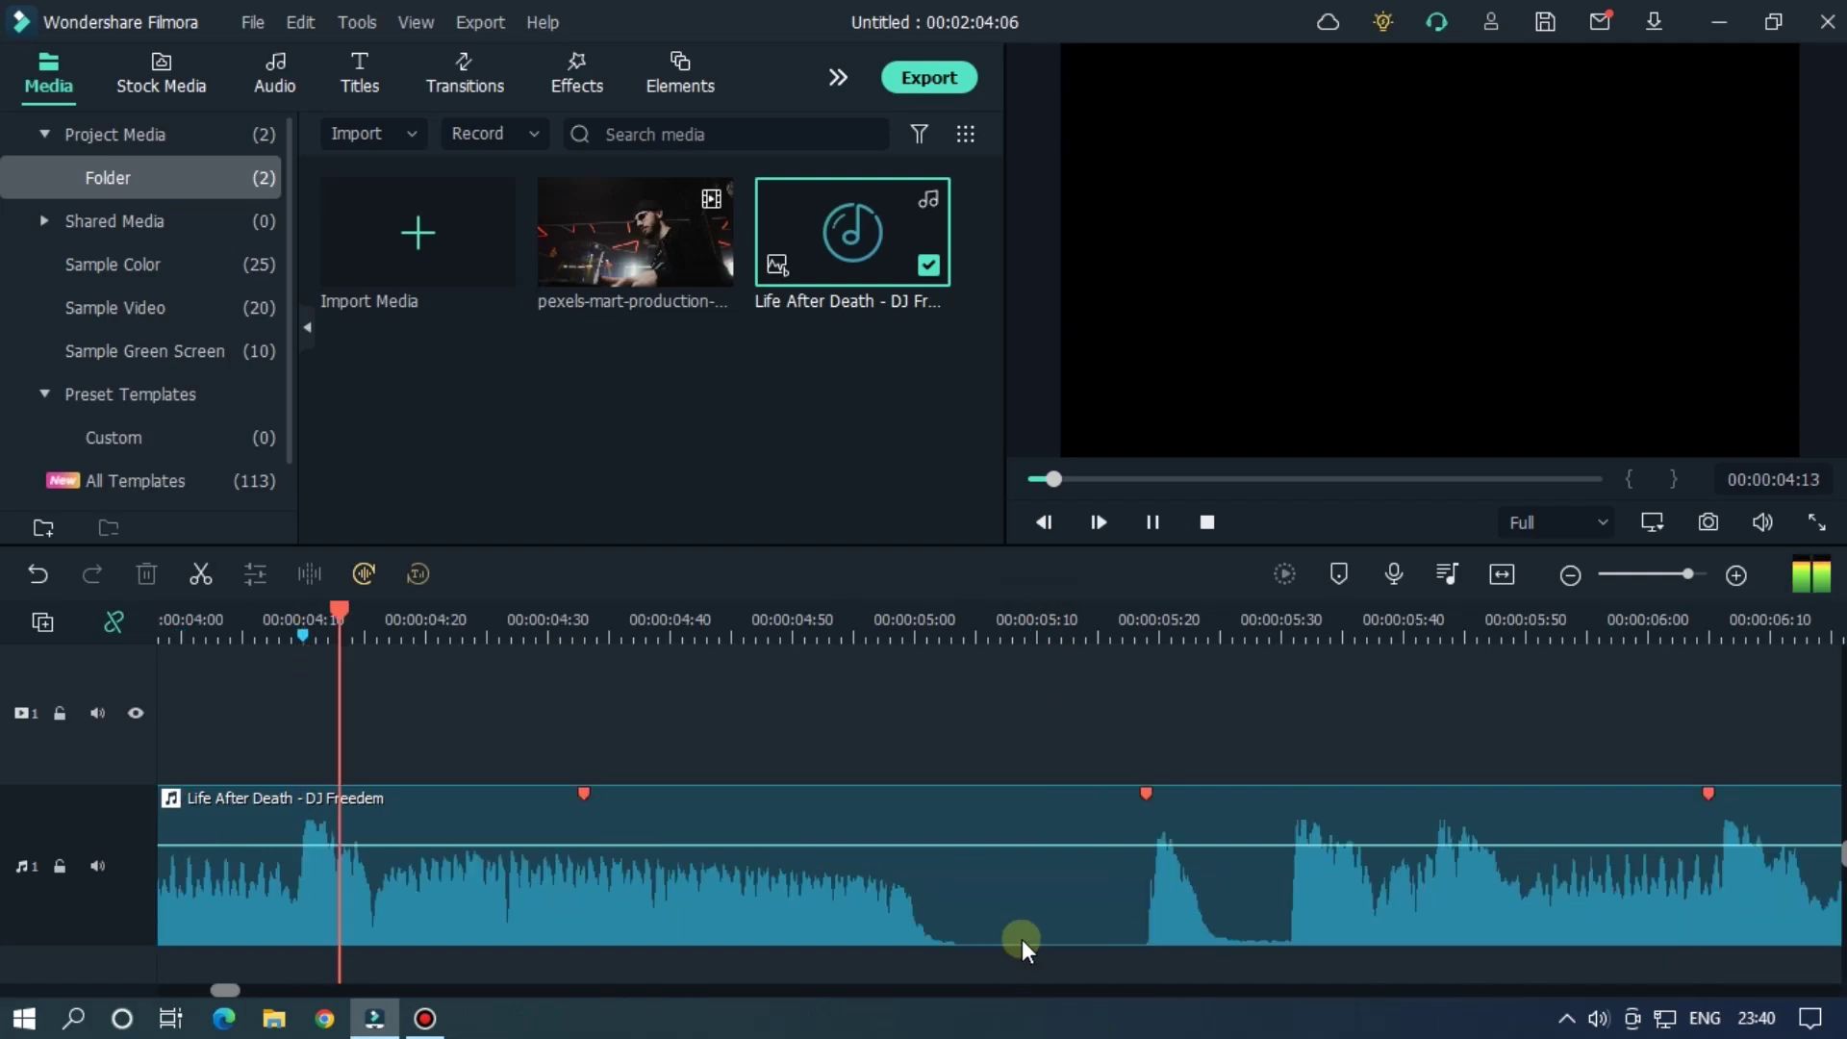
left_click(1287, 623)
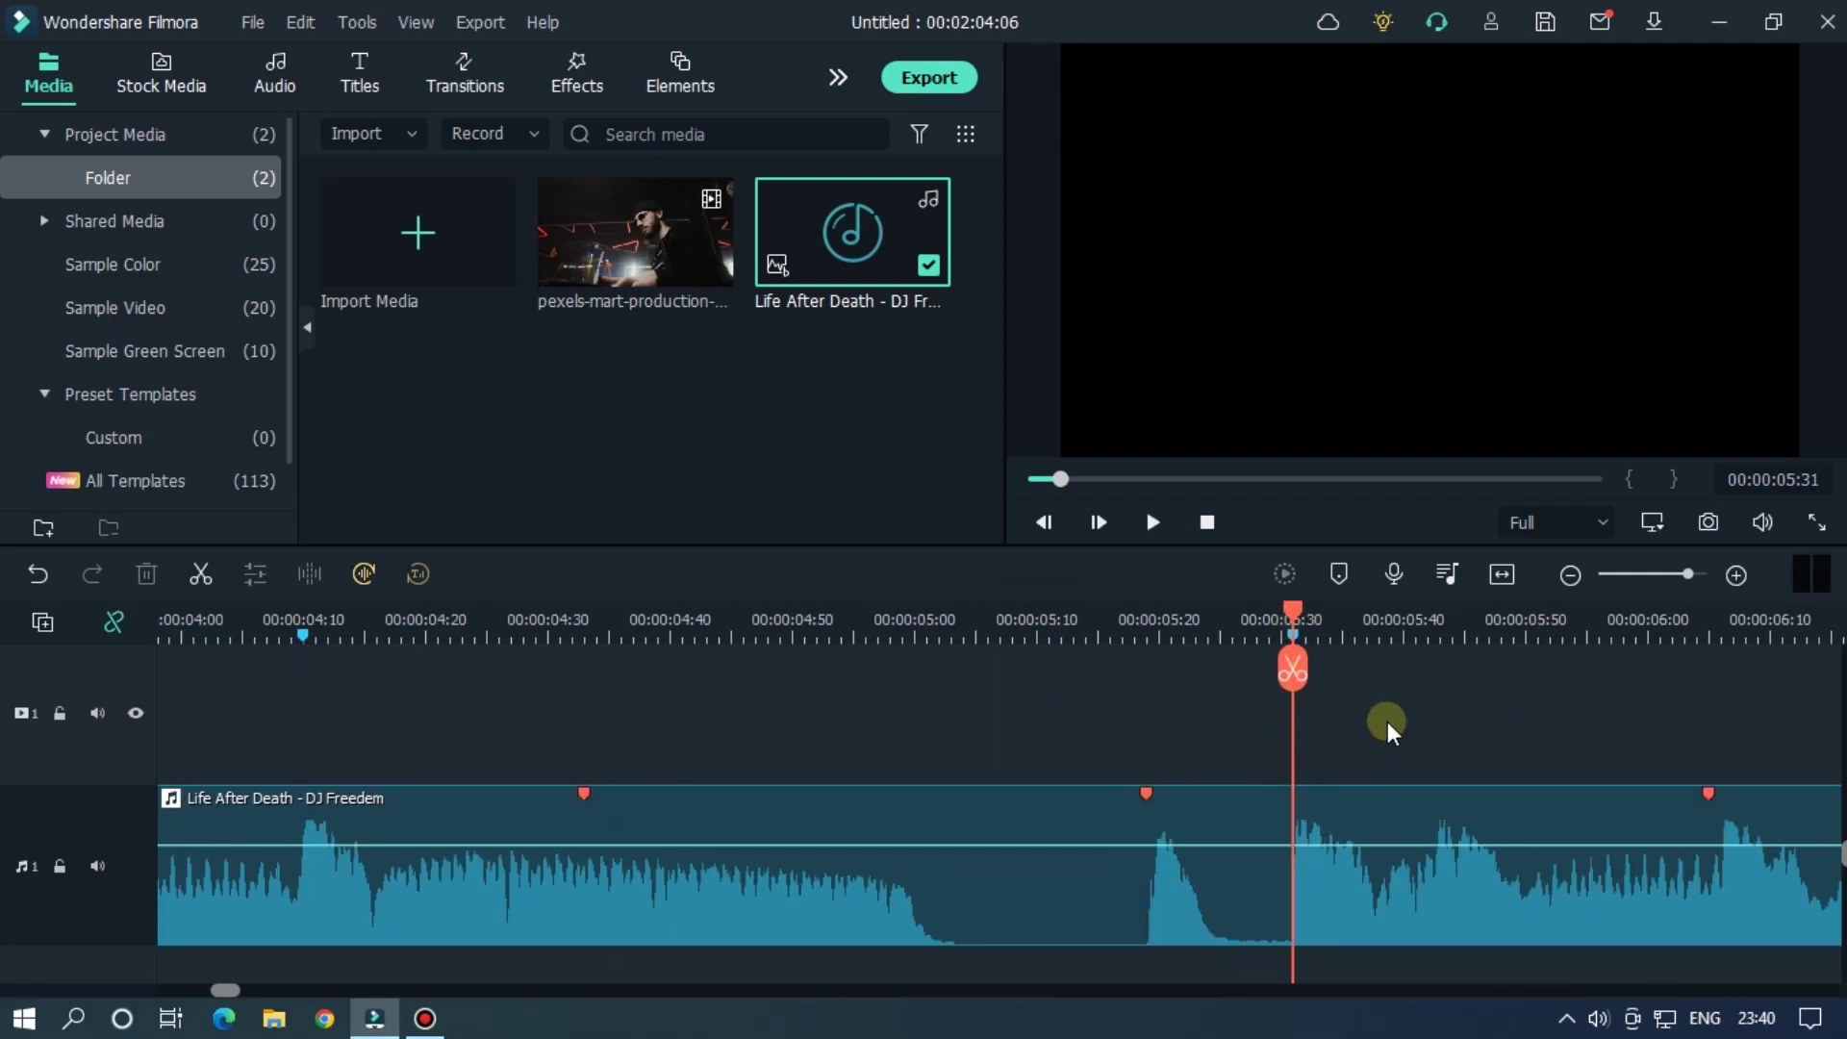
key("space")
scroll(1343, 985, "down", 3)
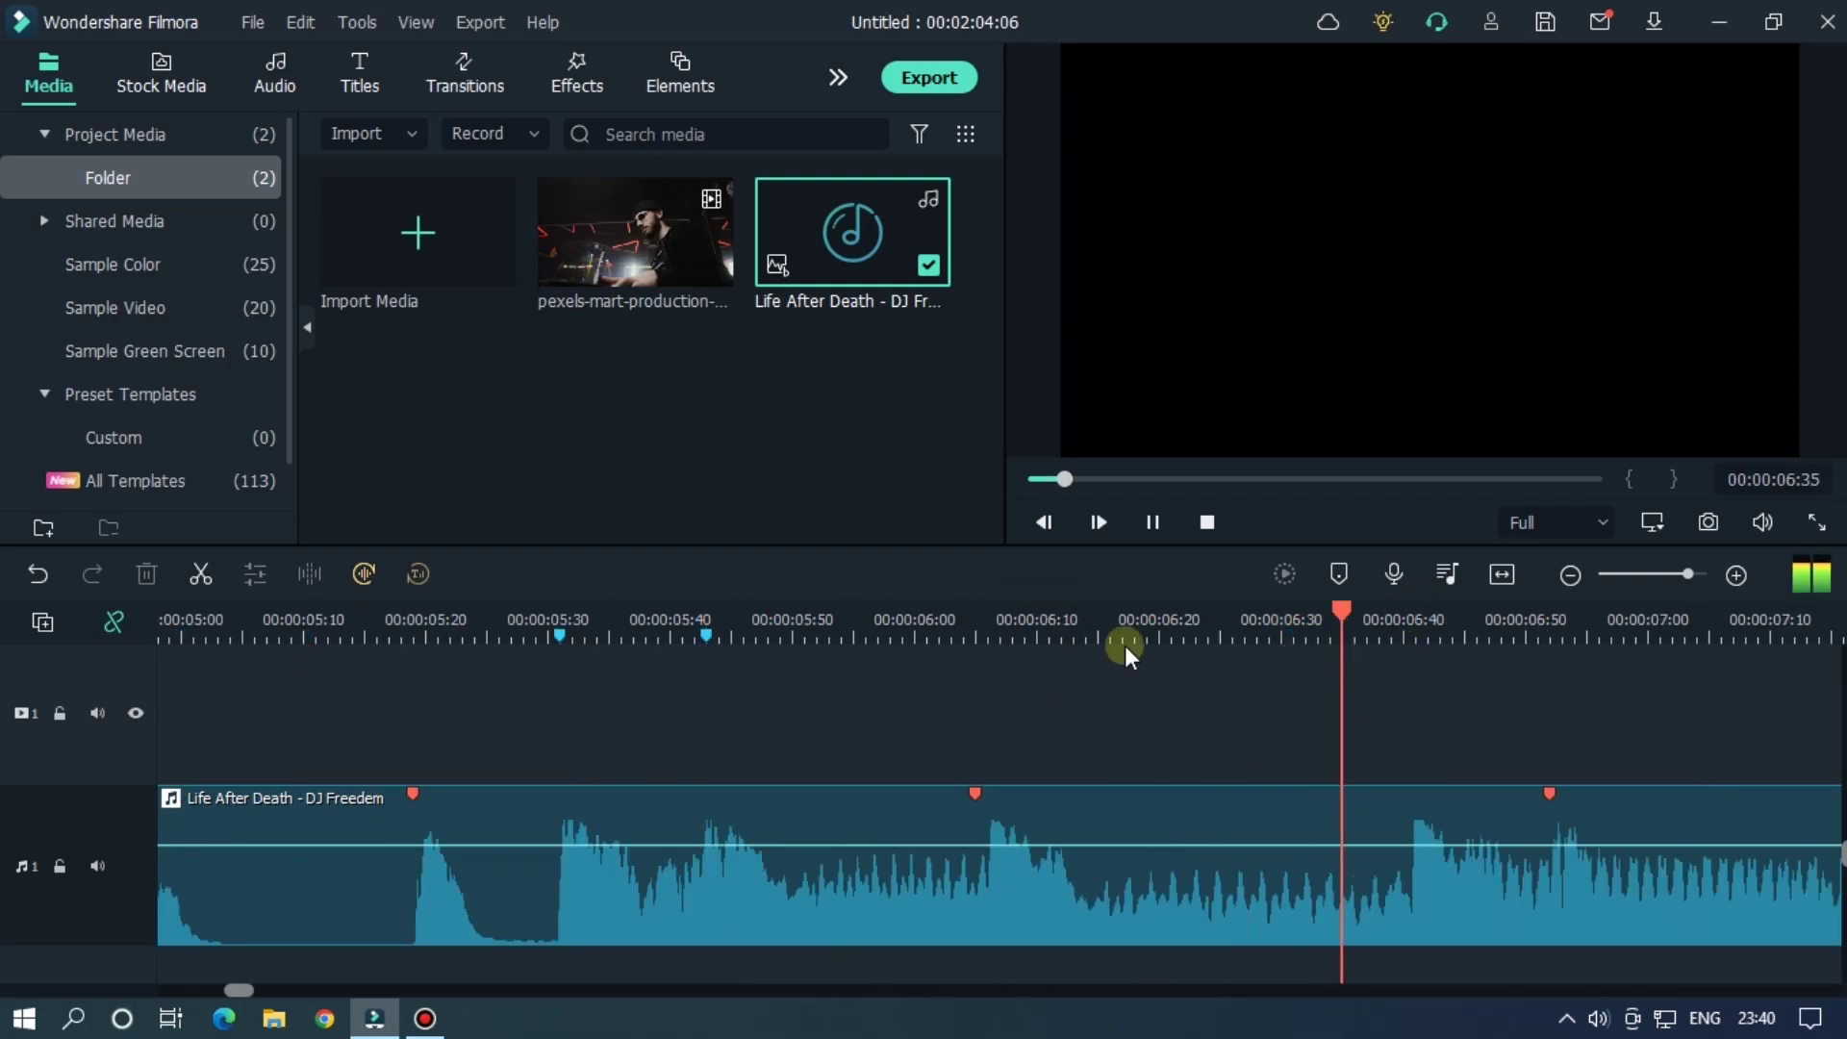
left_click(993, 623)
scroll(1064, 989, "down", 2)
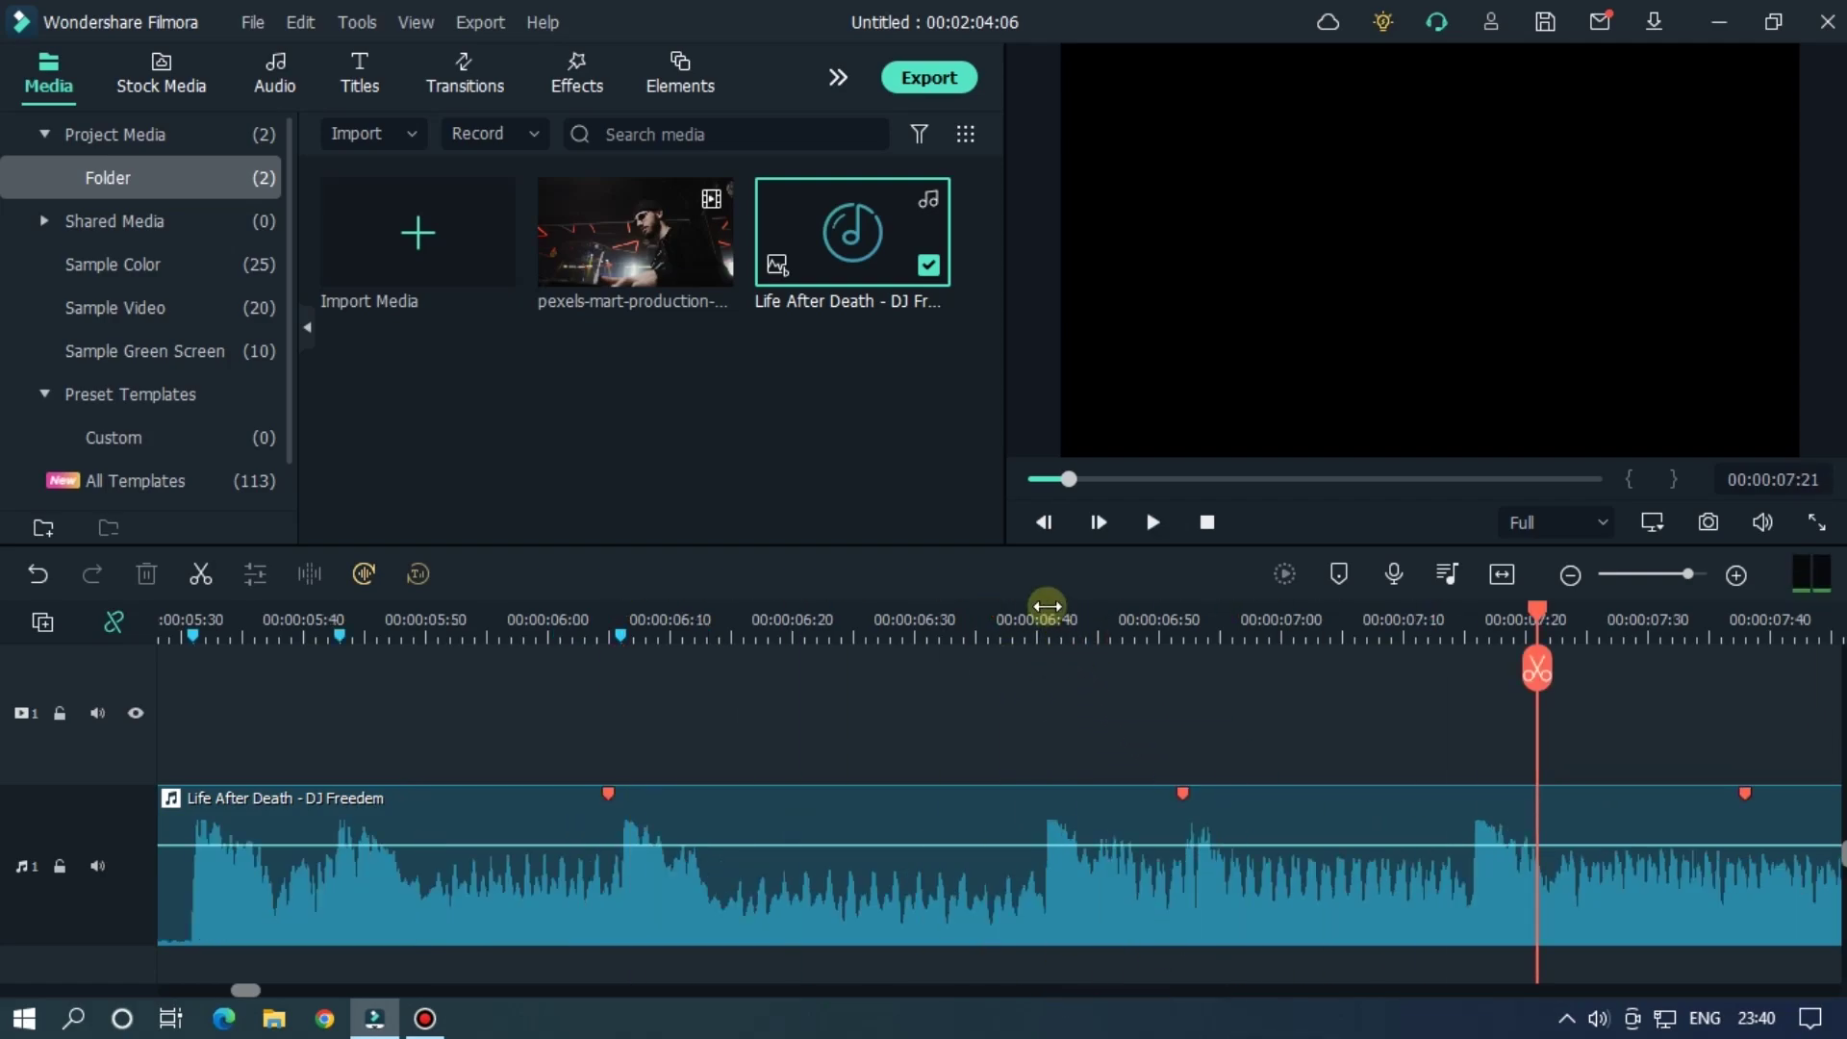
left_click(1047, 606)
left_click(1476, 611)
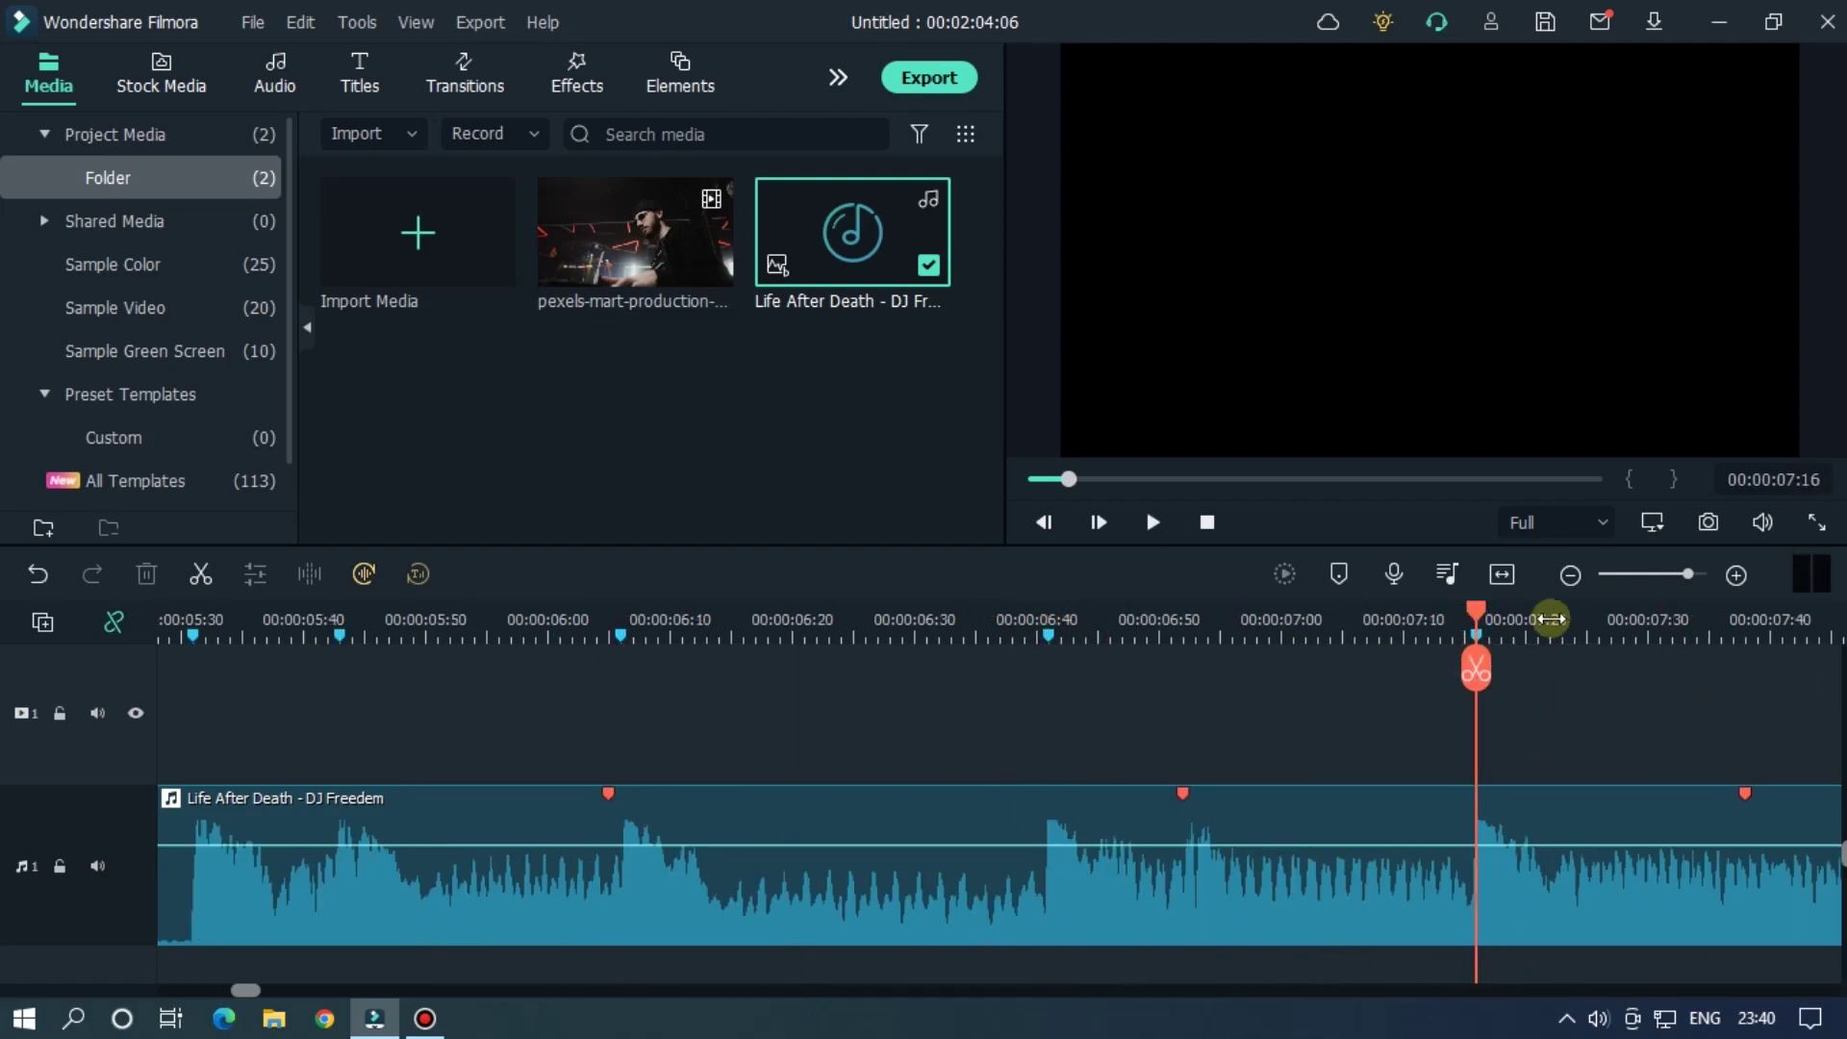
left_click_drag(1550, 618, 1152, 618)
key("Home")
scroll(602, 626, "up", 2)
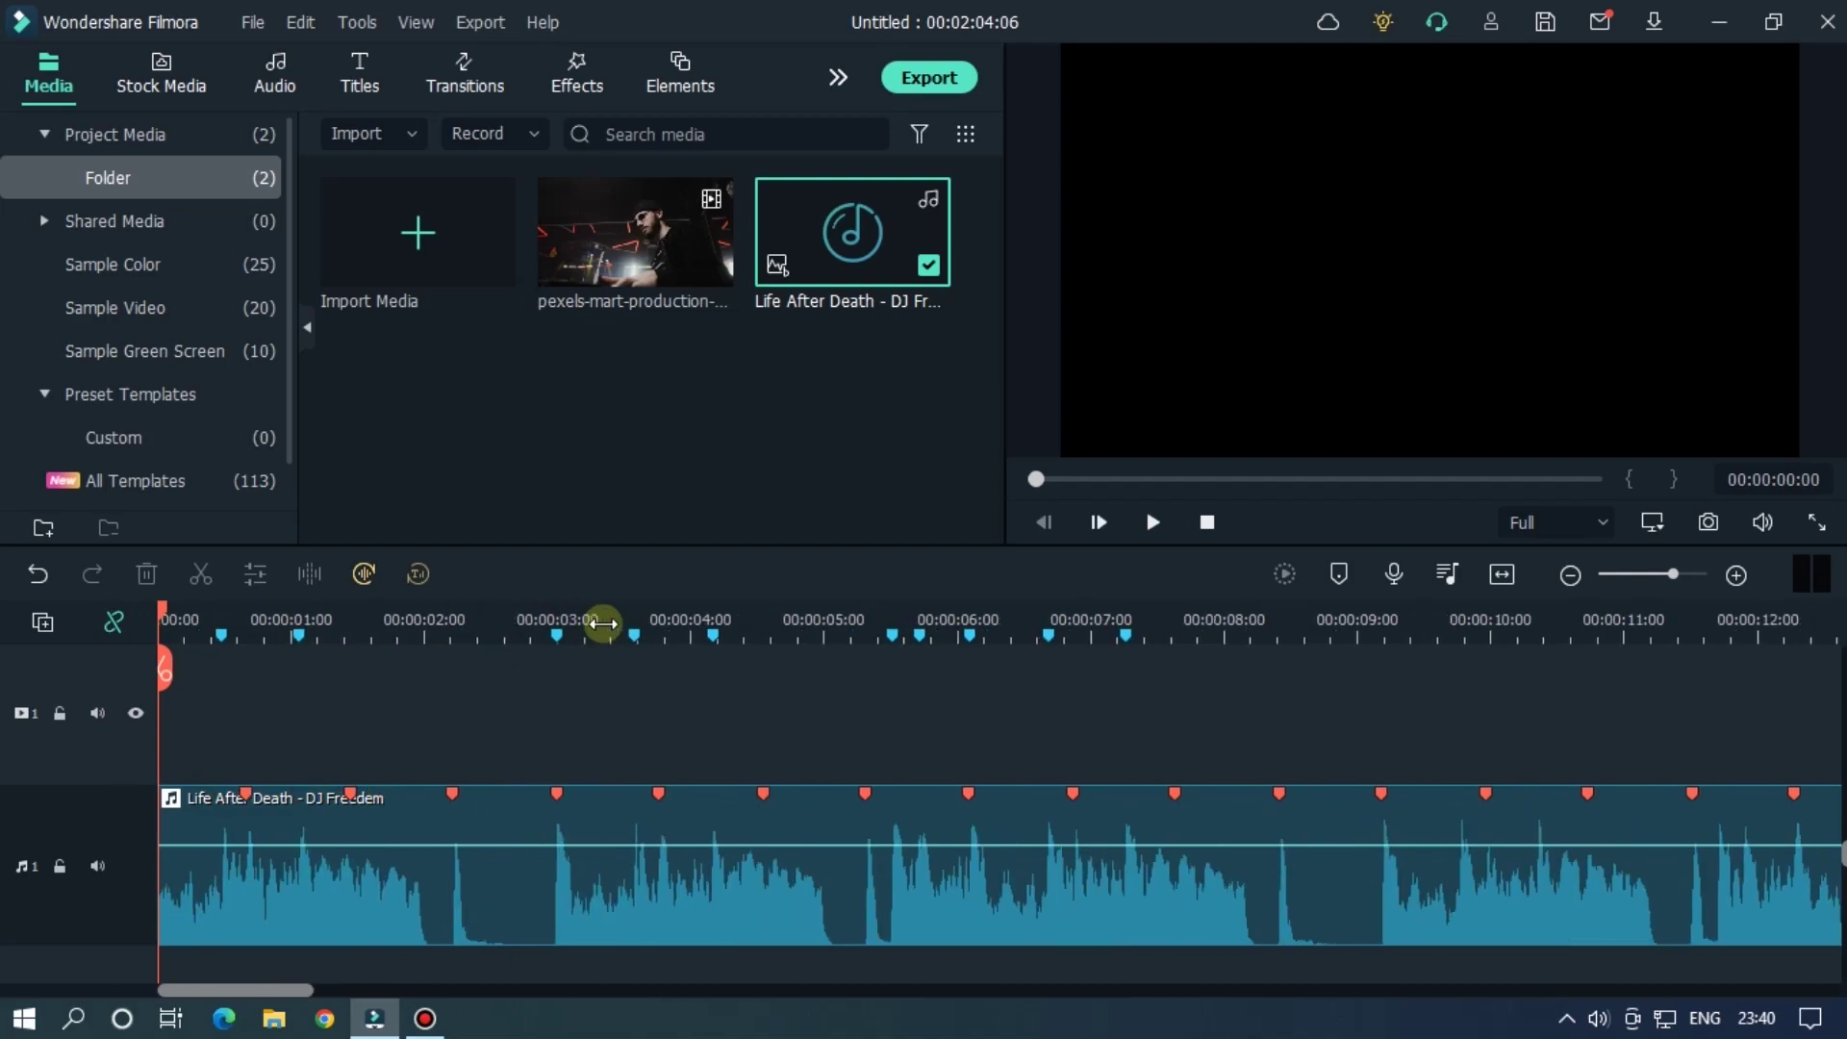
Step: Add the DJ video clip to the video track, keeping the 1920 x 1080 60fps project settings
left_click_drag(625, 240, 173, 810)
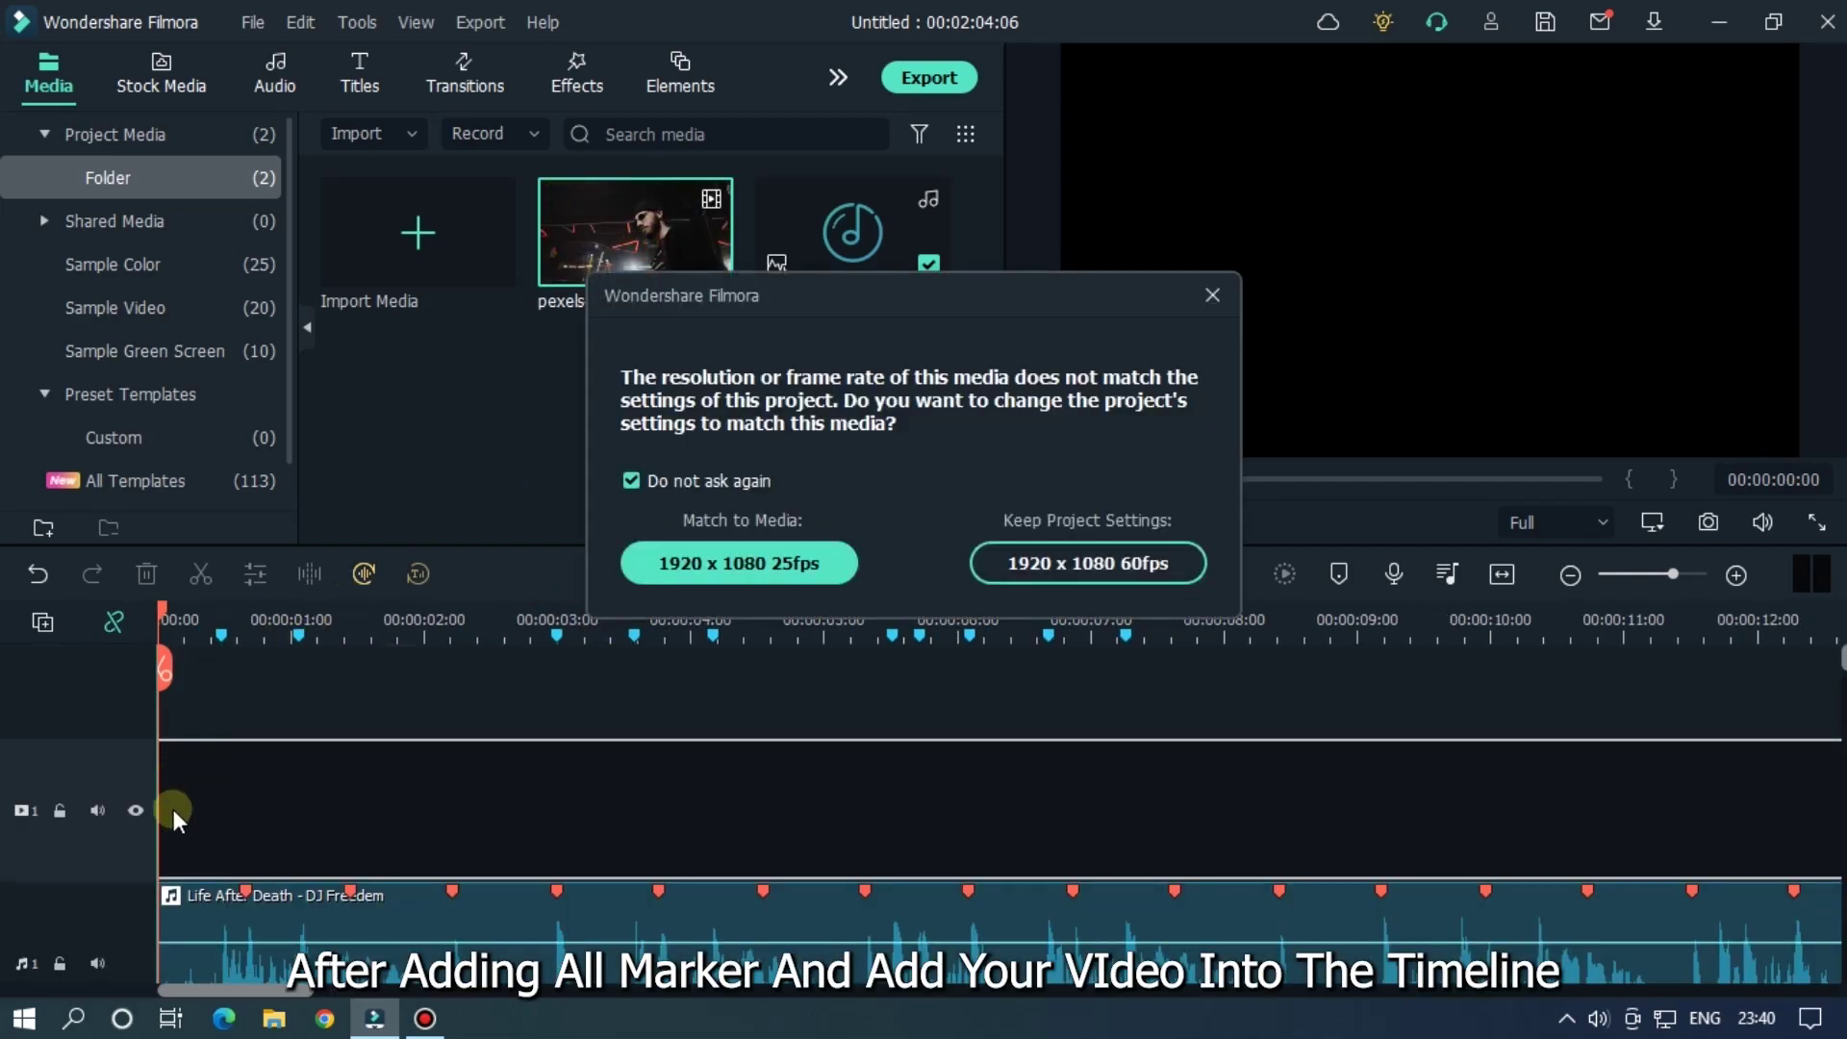
left_click(1058, 569)
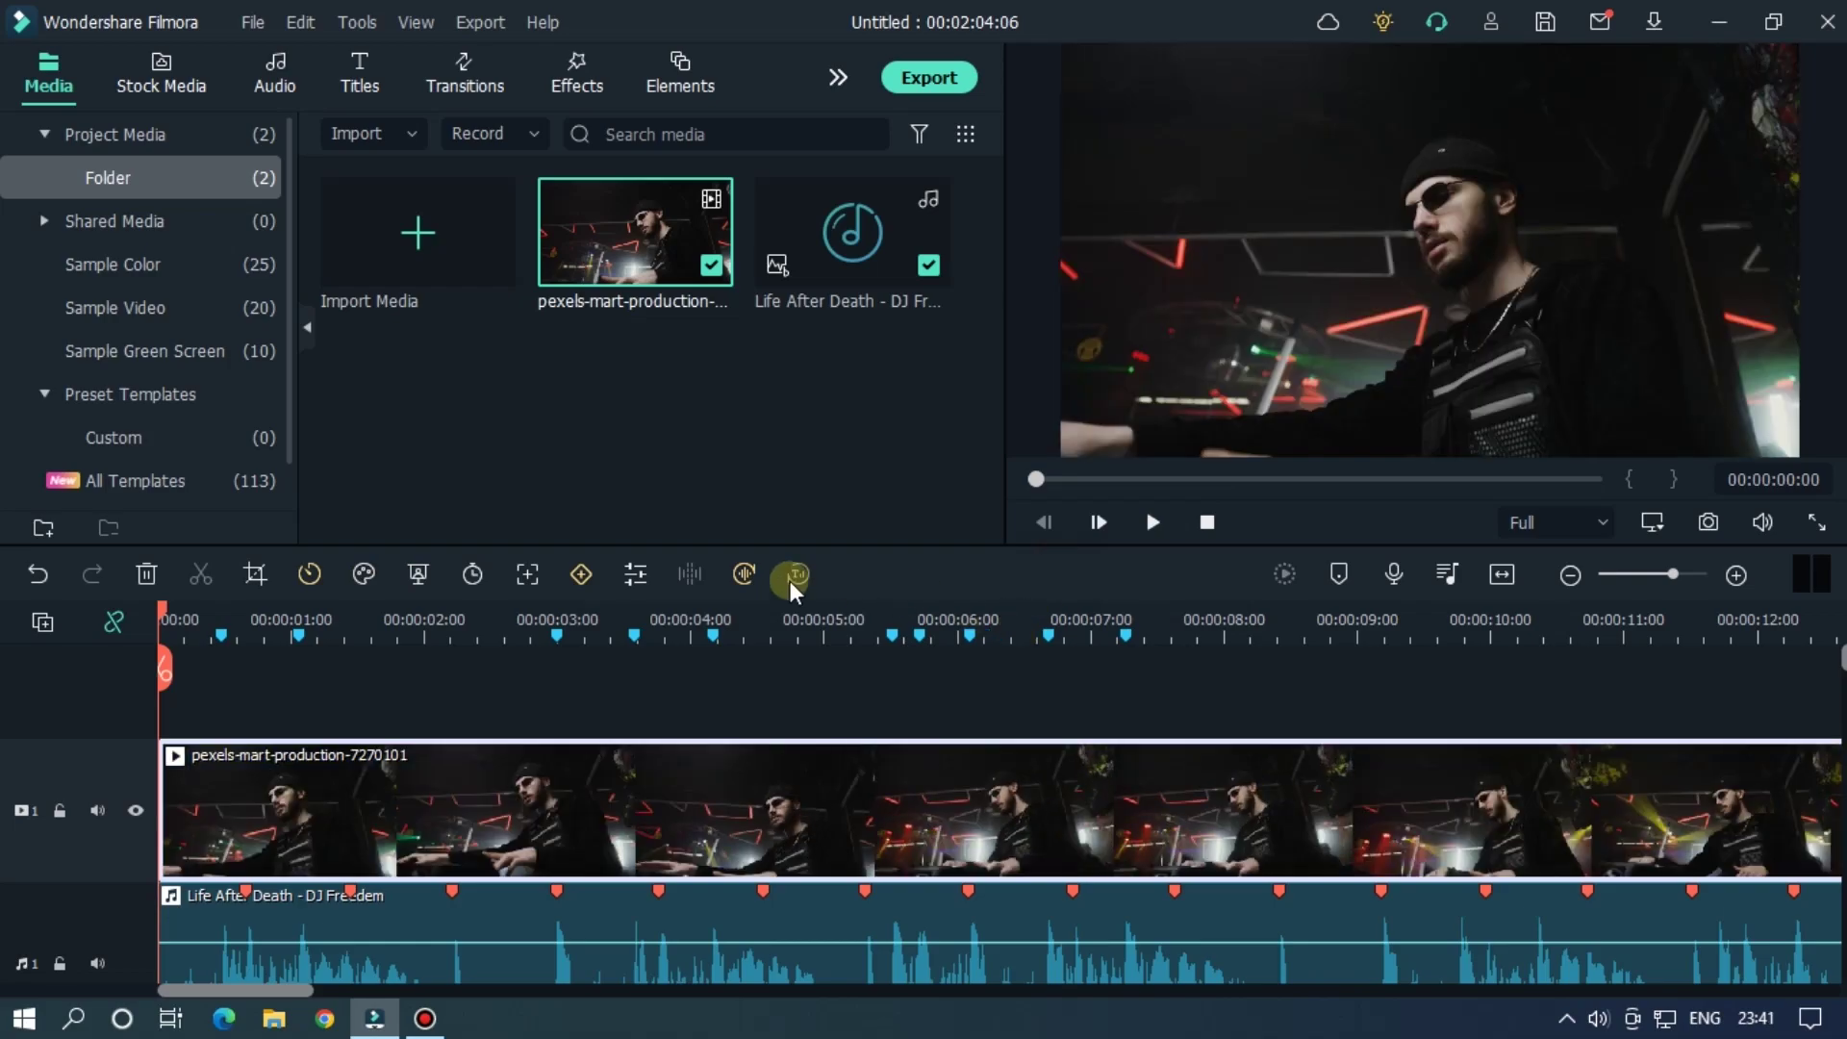
left_click_drag(446, 619, 540, 620)
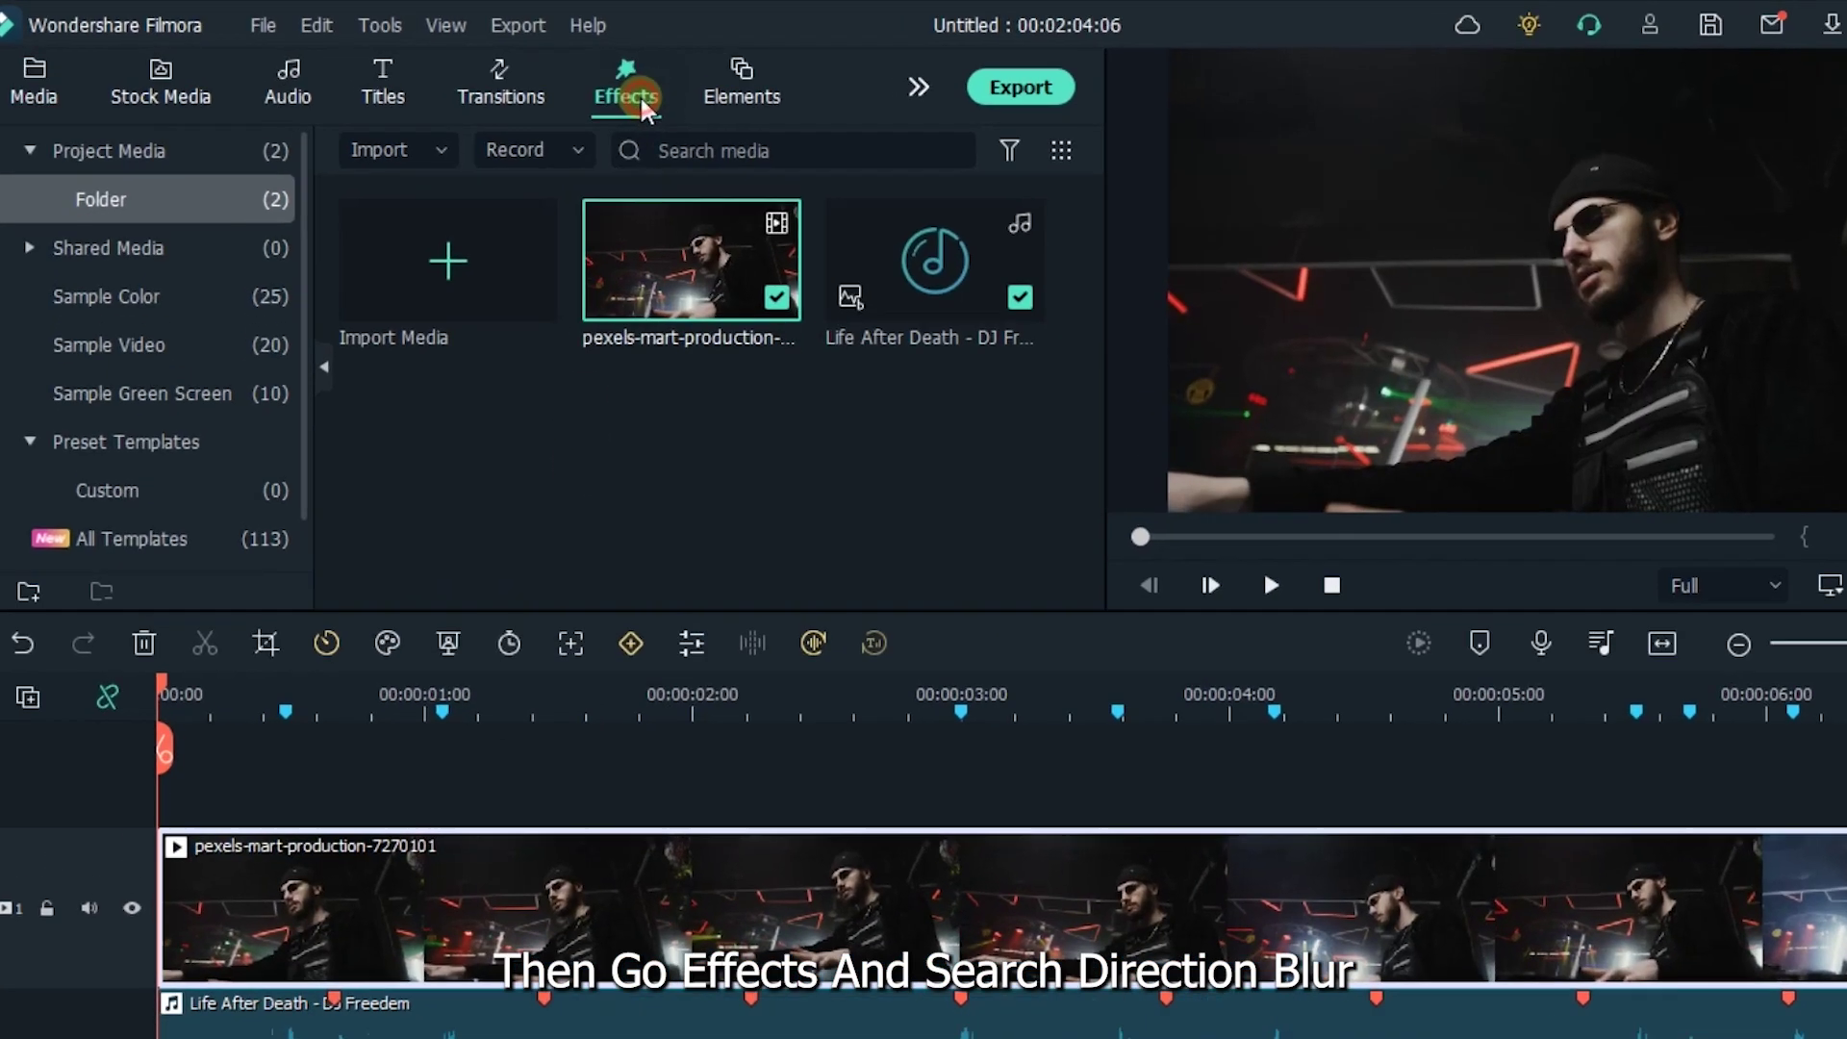
Step: Search the effects library for 'direction blur'
left_click(578, 77)
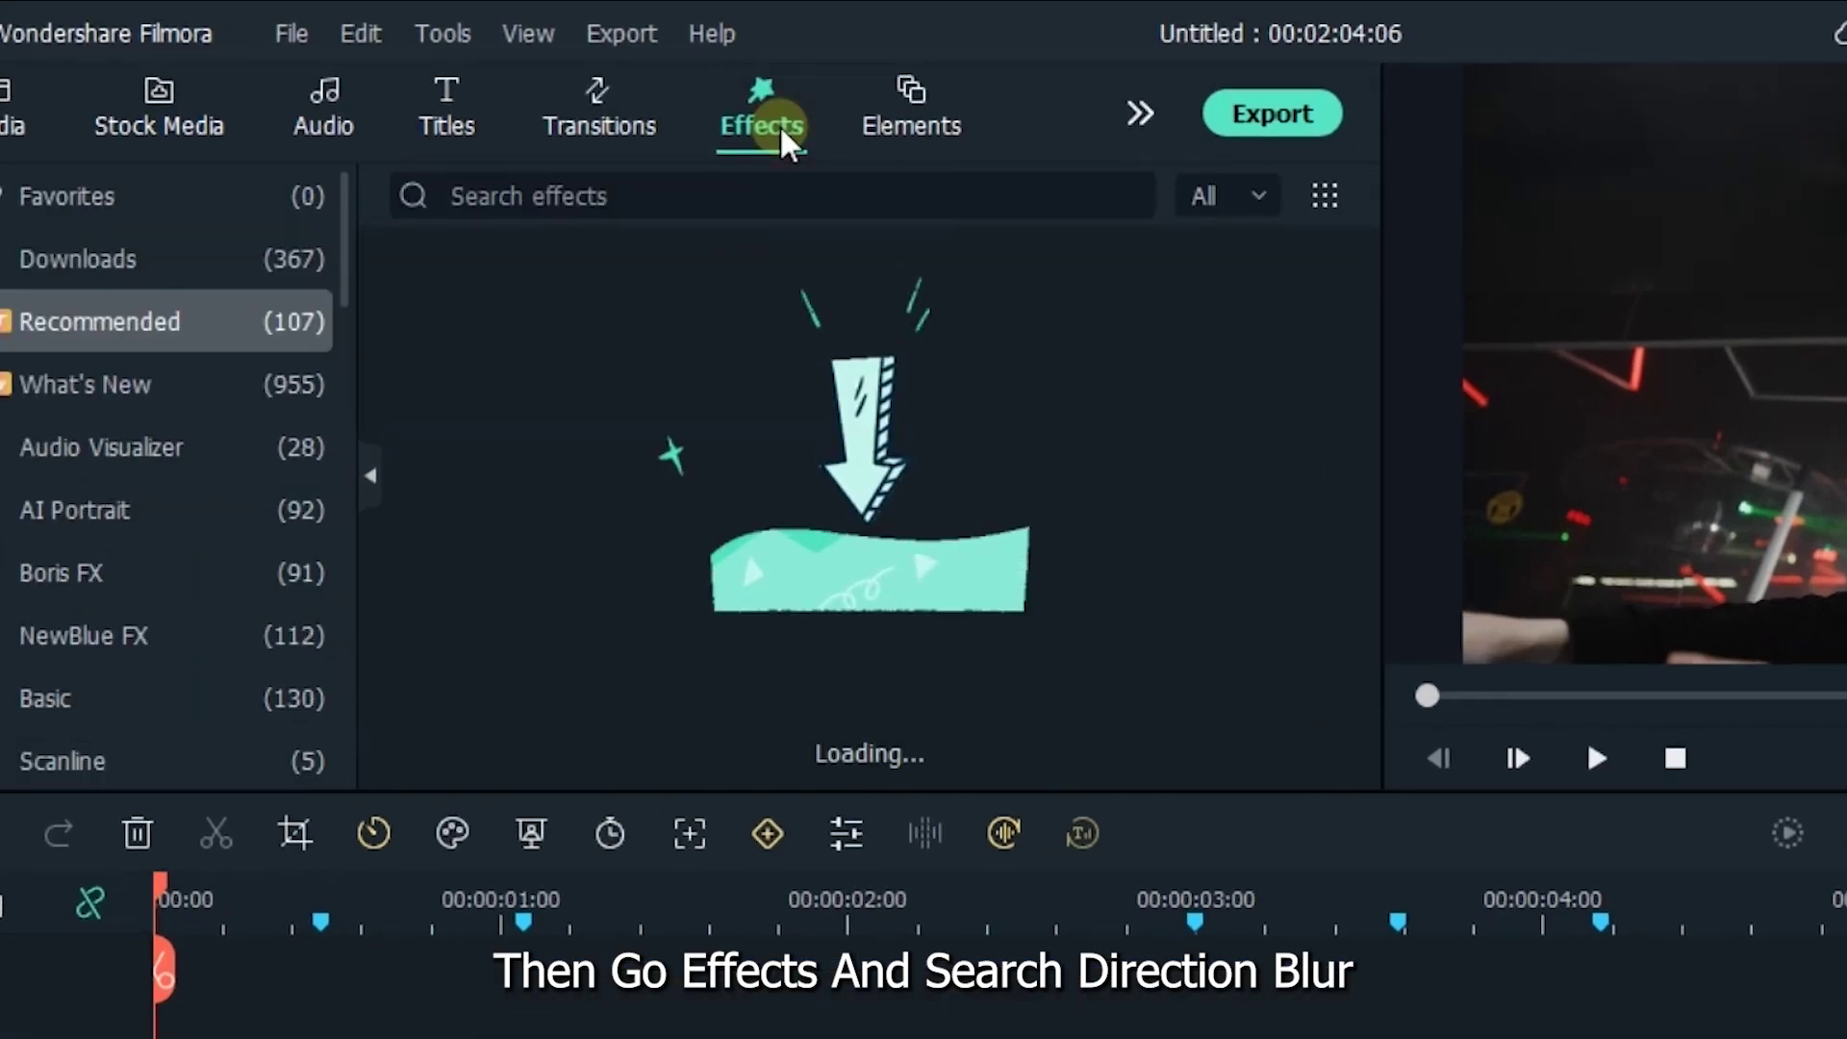
left_click(749, 192)
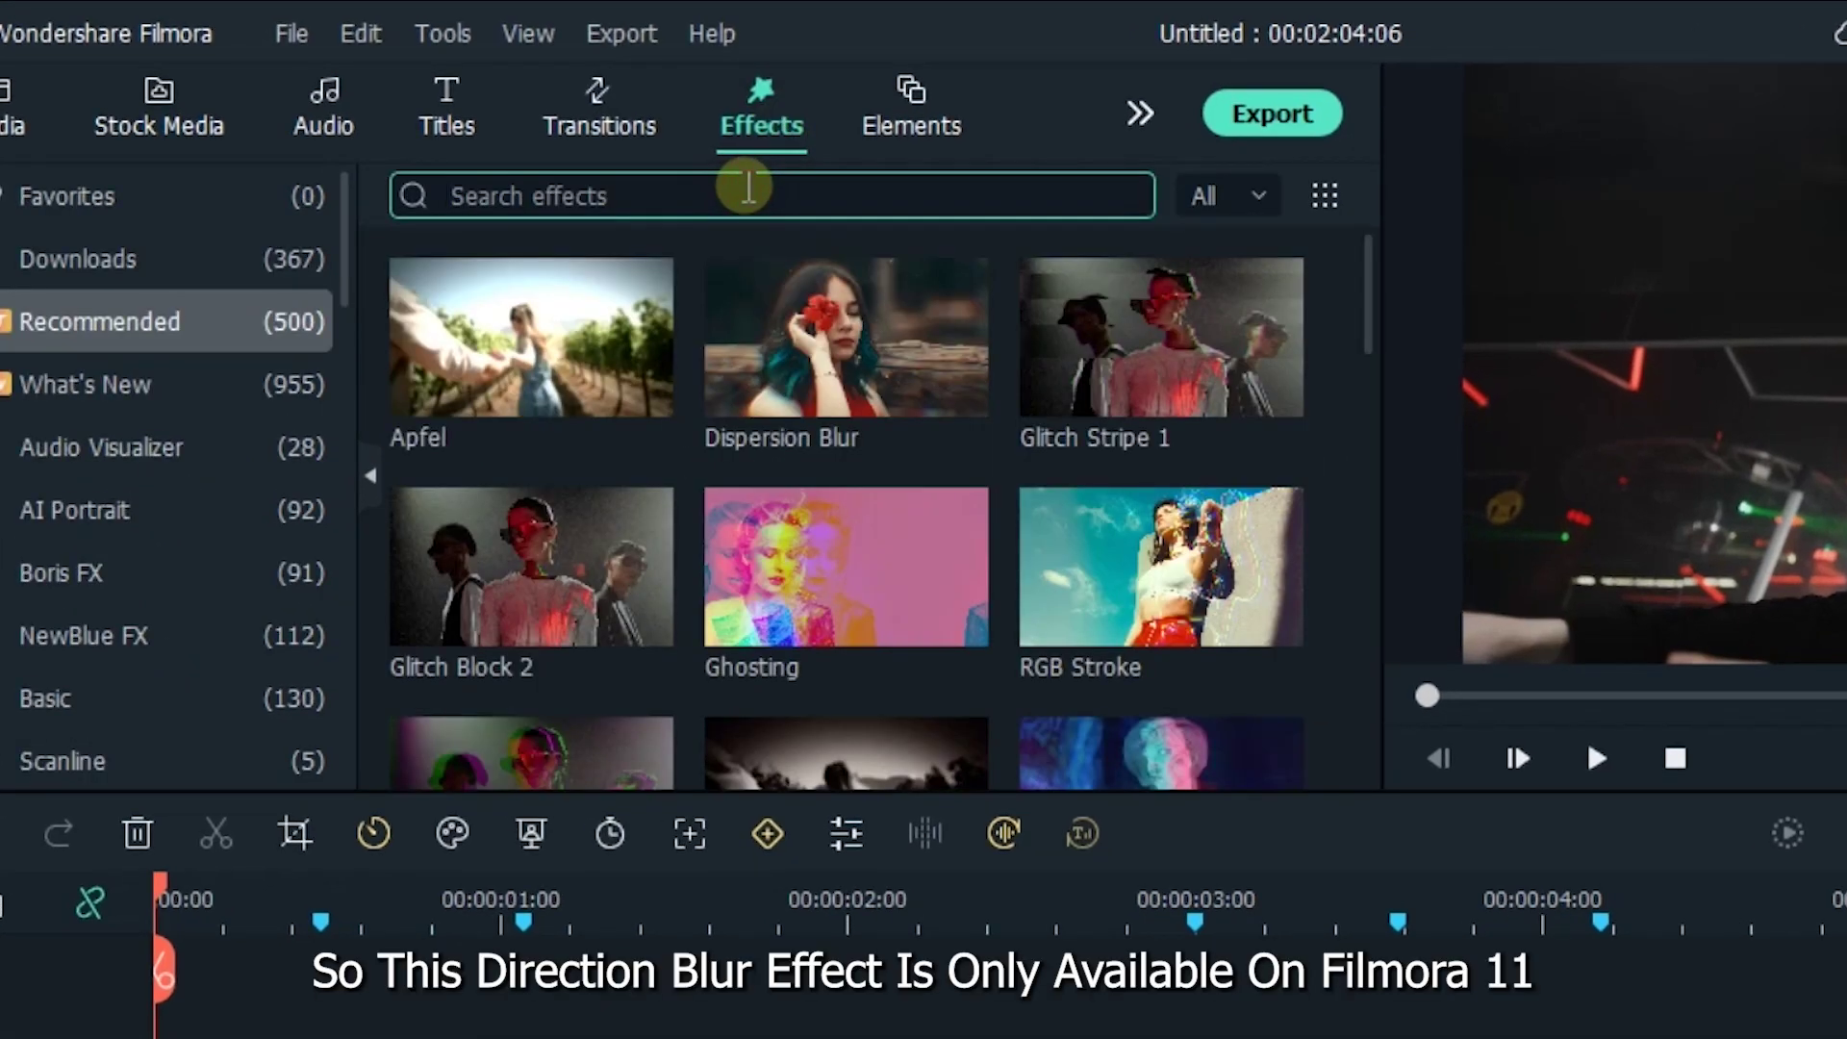
type("direvc")
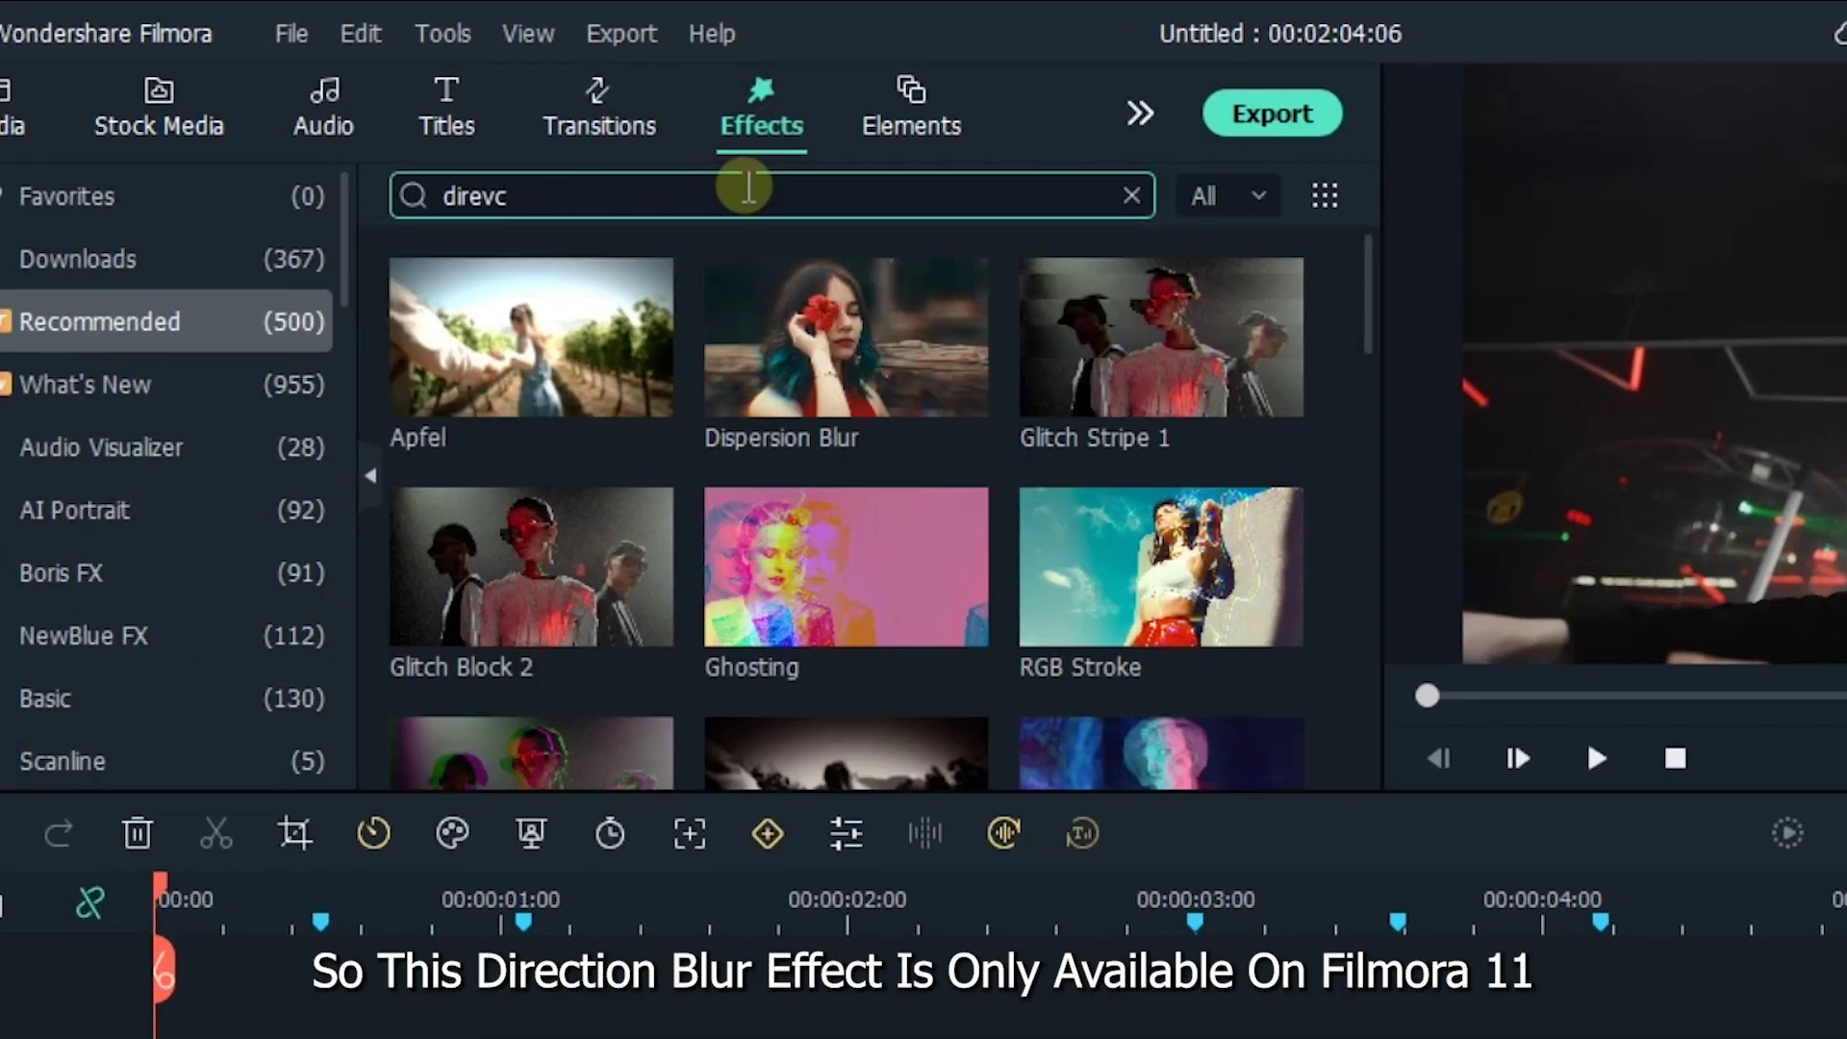
key("BackSpace")
key("BackSpace")
type("ction")
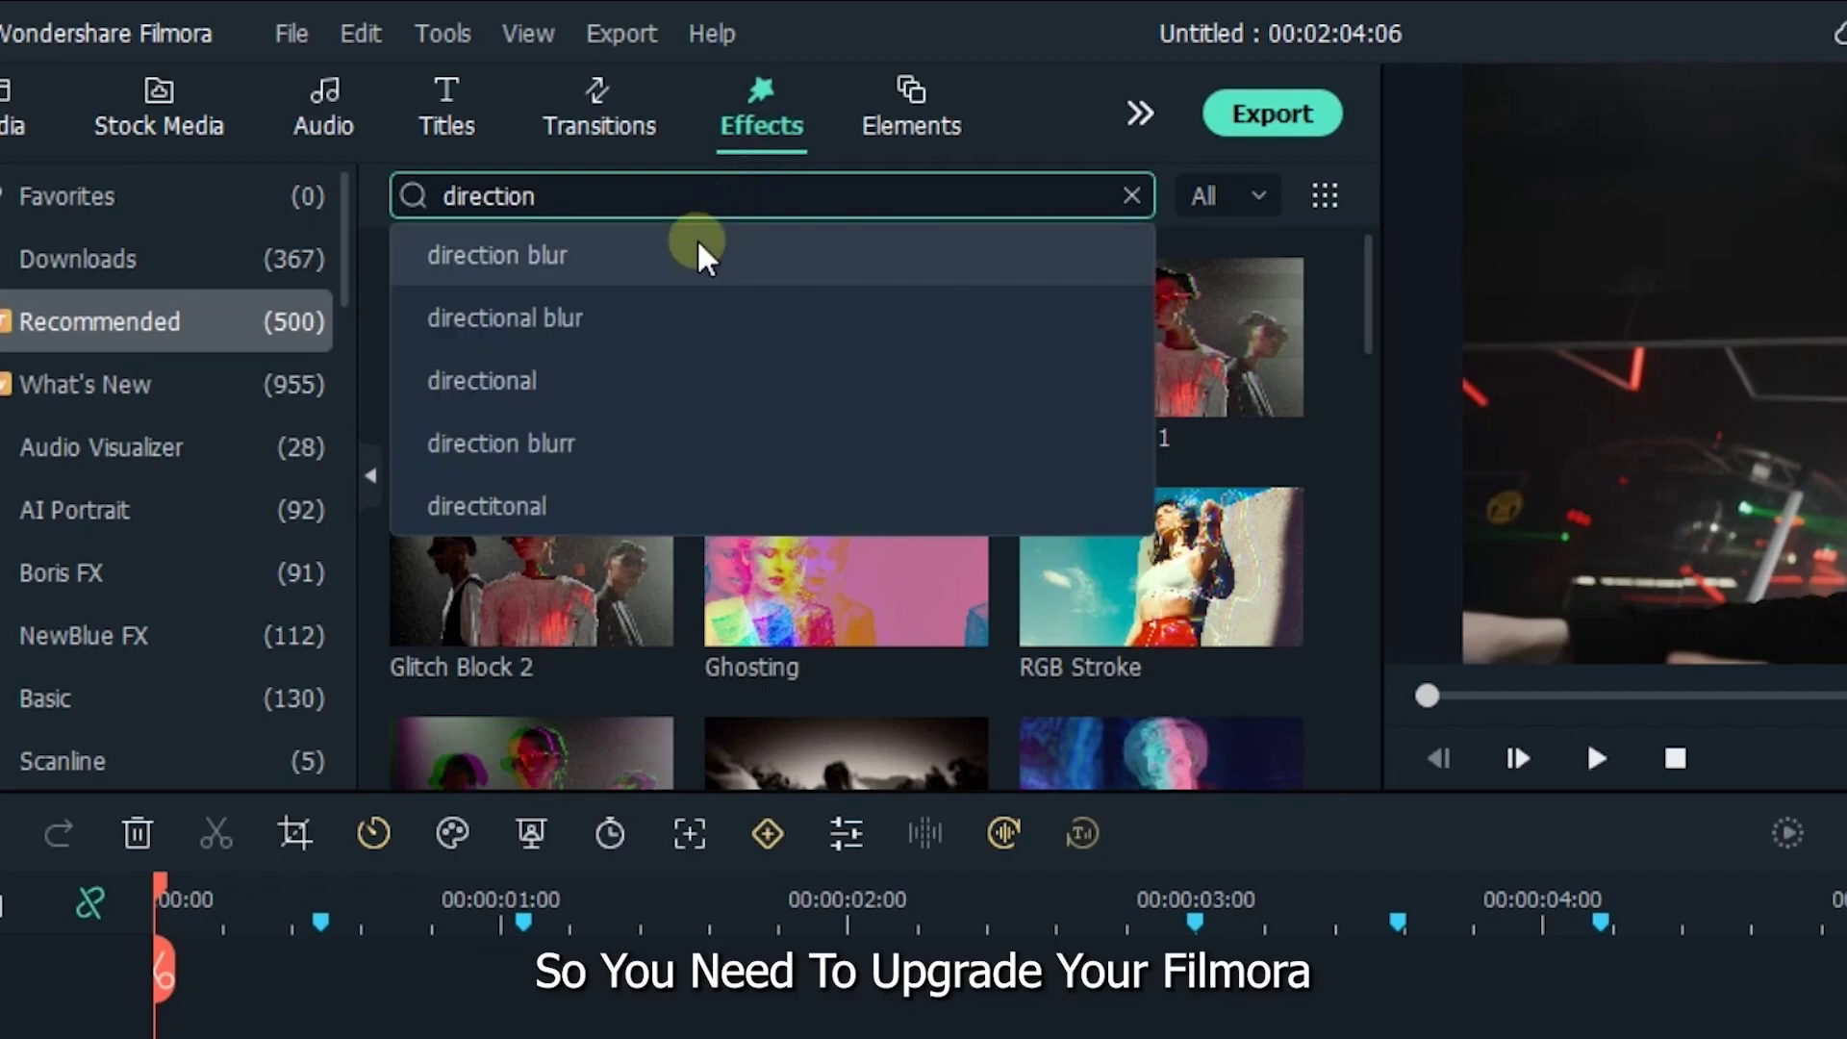
left_click(699, 246)
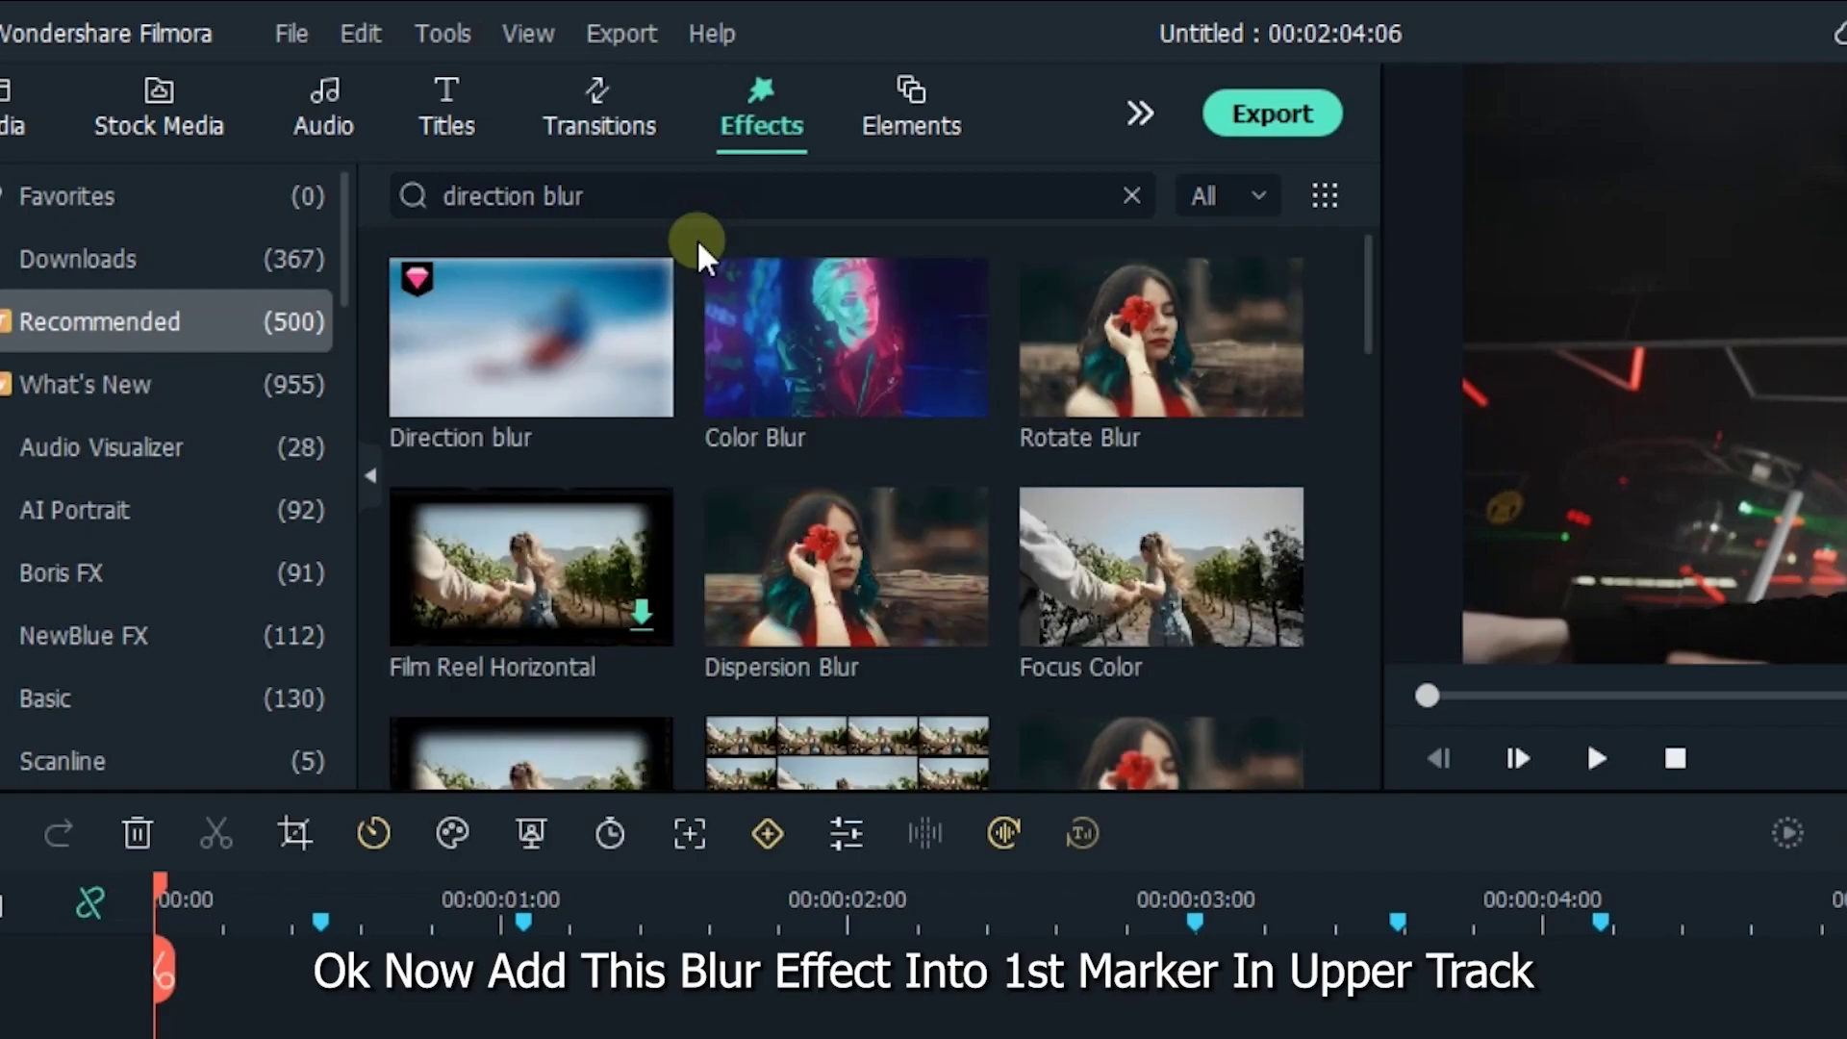
Step: Place Direction blur above the video at the first marker, trimmed to one frame (00:00:00:29–00:00:00:30)
left_click_drag(562, 356, 352, 979)
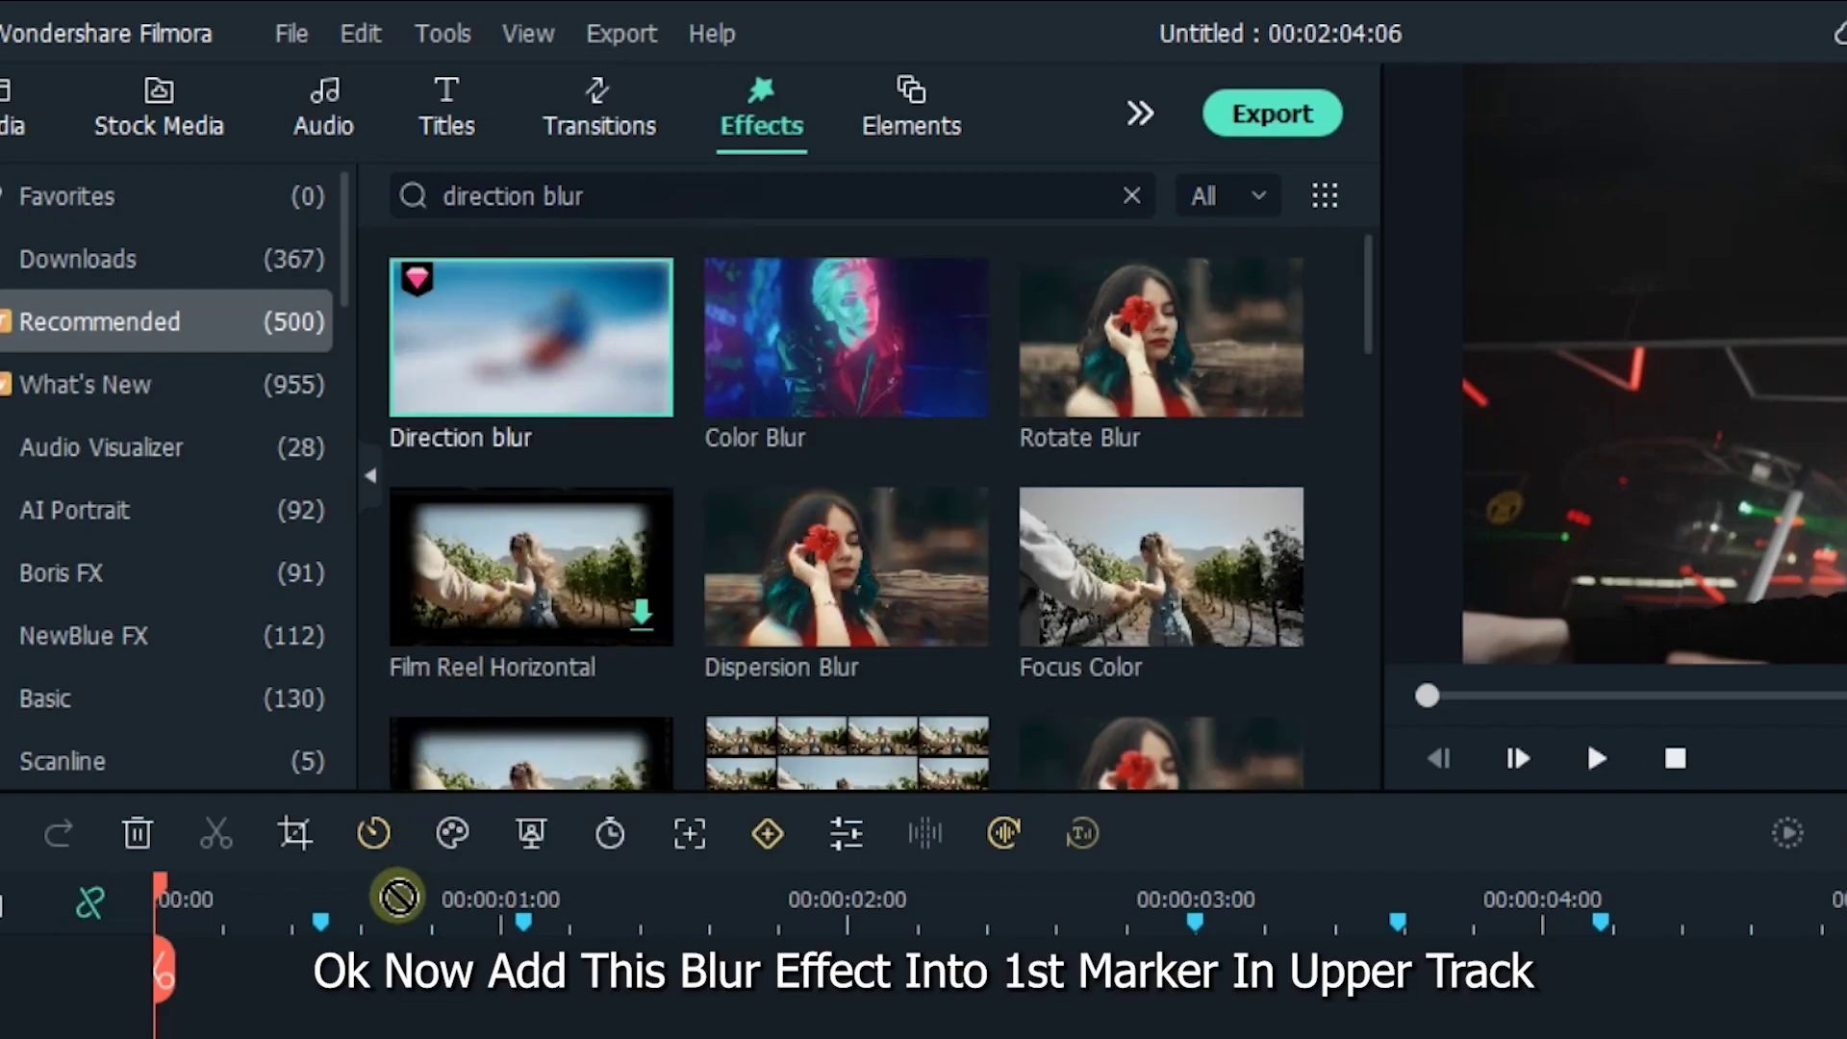
mouse_move(352, 643)
left_mouse_down()
mouse_move(326, 651)
mouse_move(360, 656)
left_mouse_up()
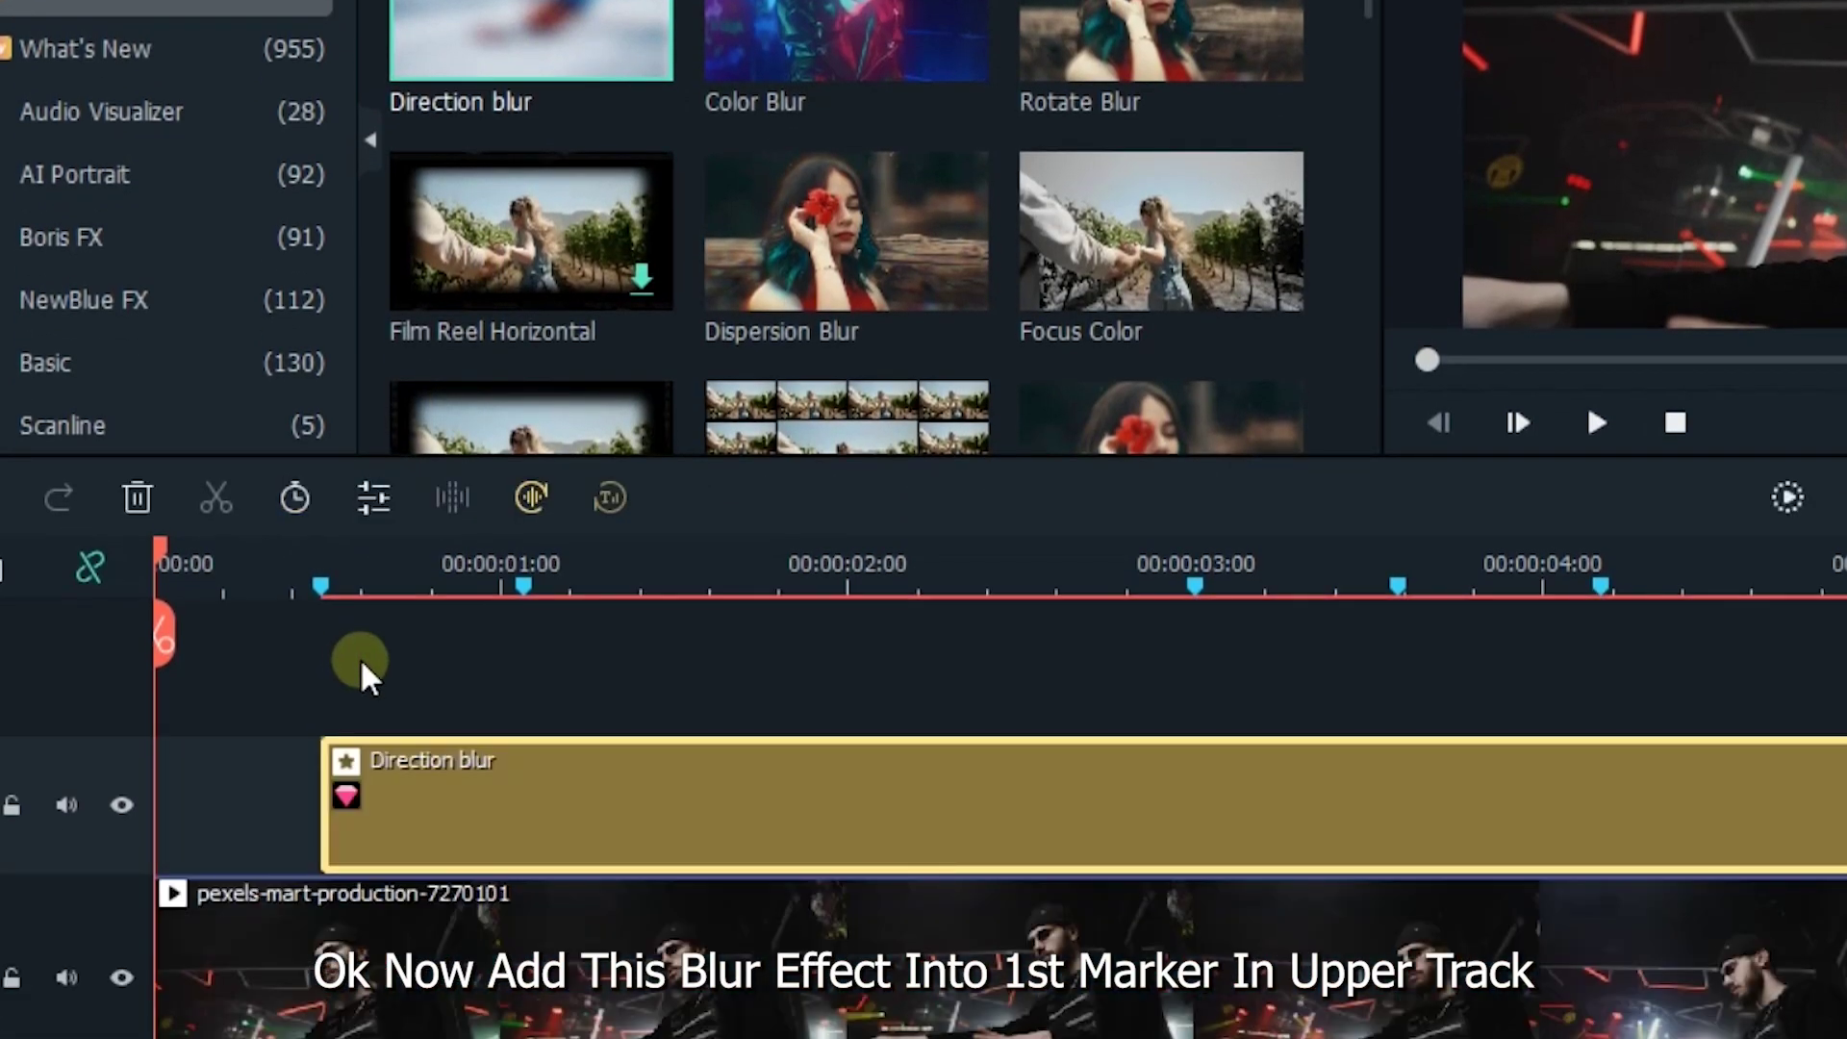
left_click(330, 565)
left_click_drag(543, 553, 1100, 544)
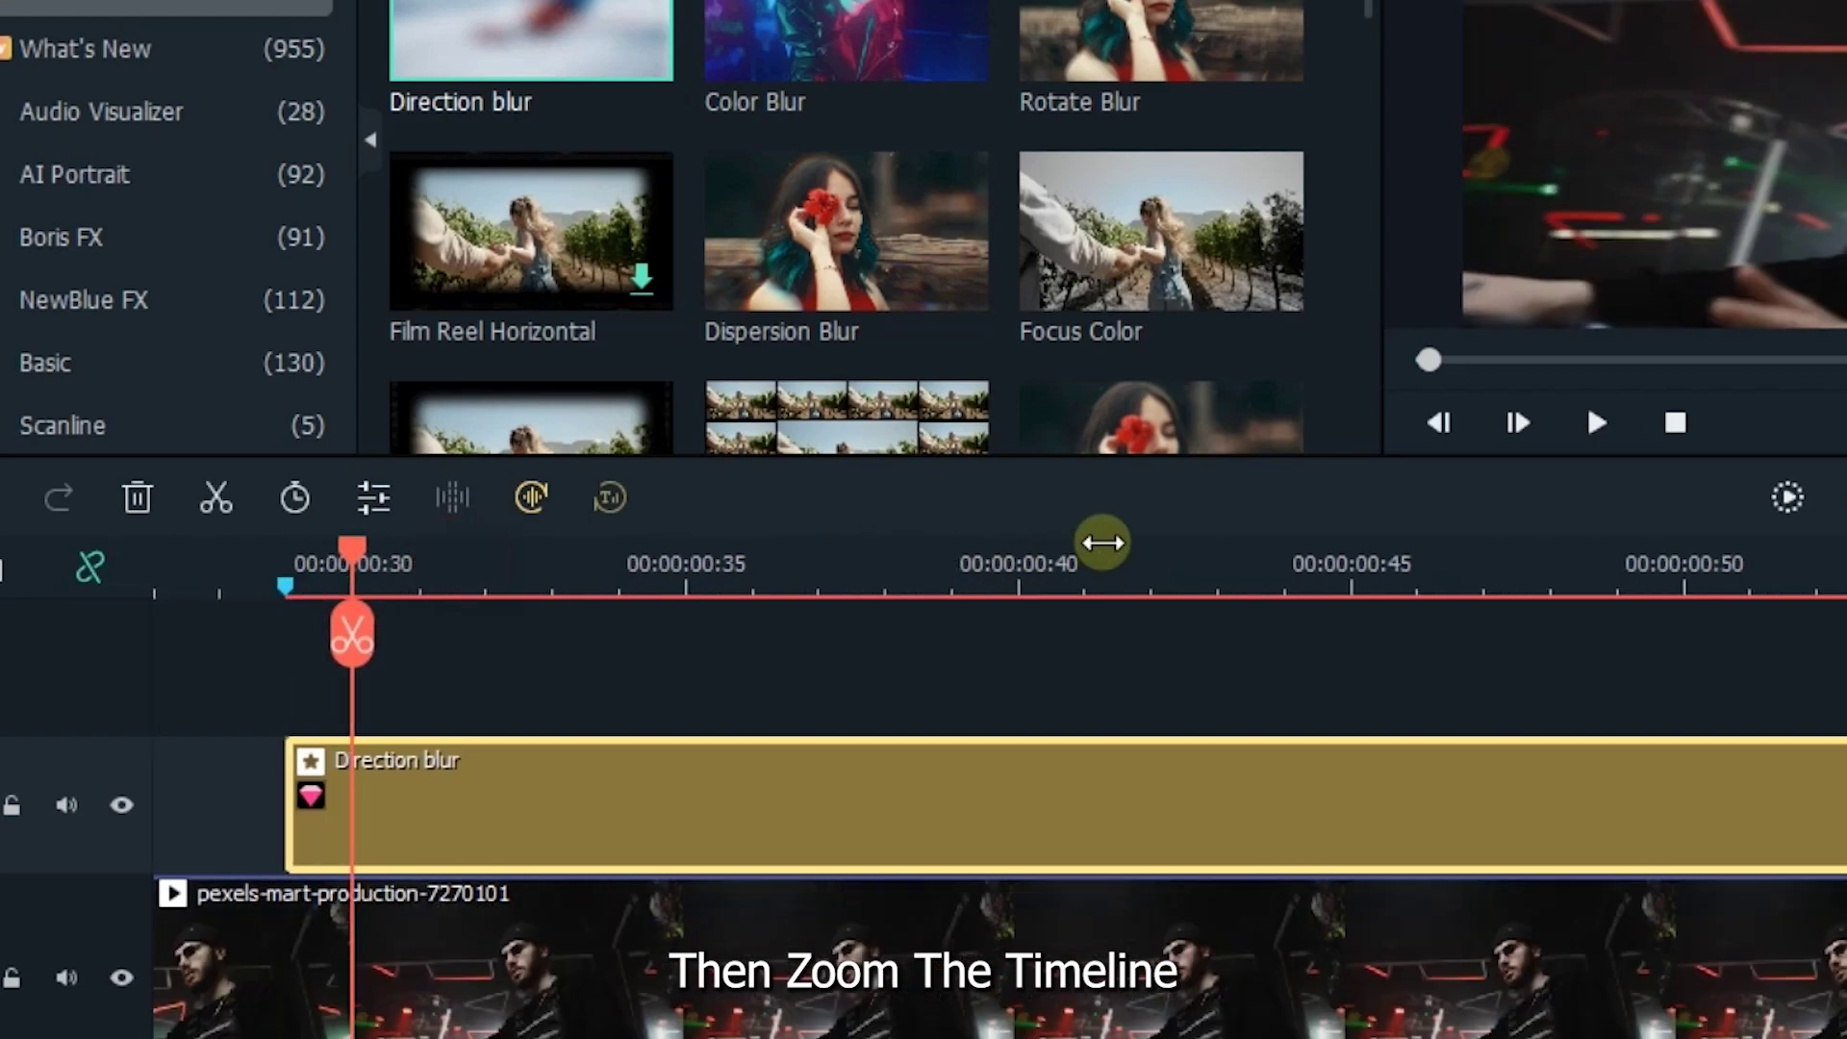
left_click_drag(370, 546, 304, 563)
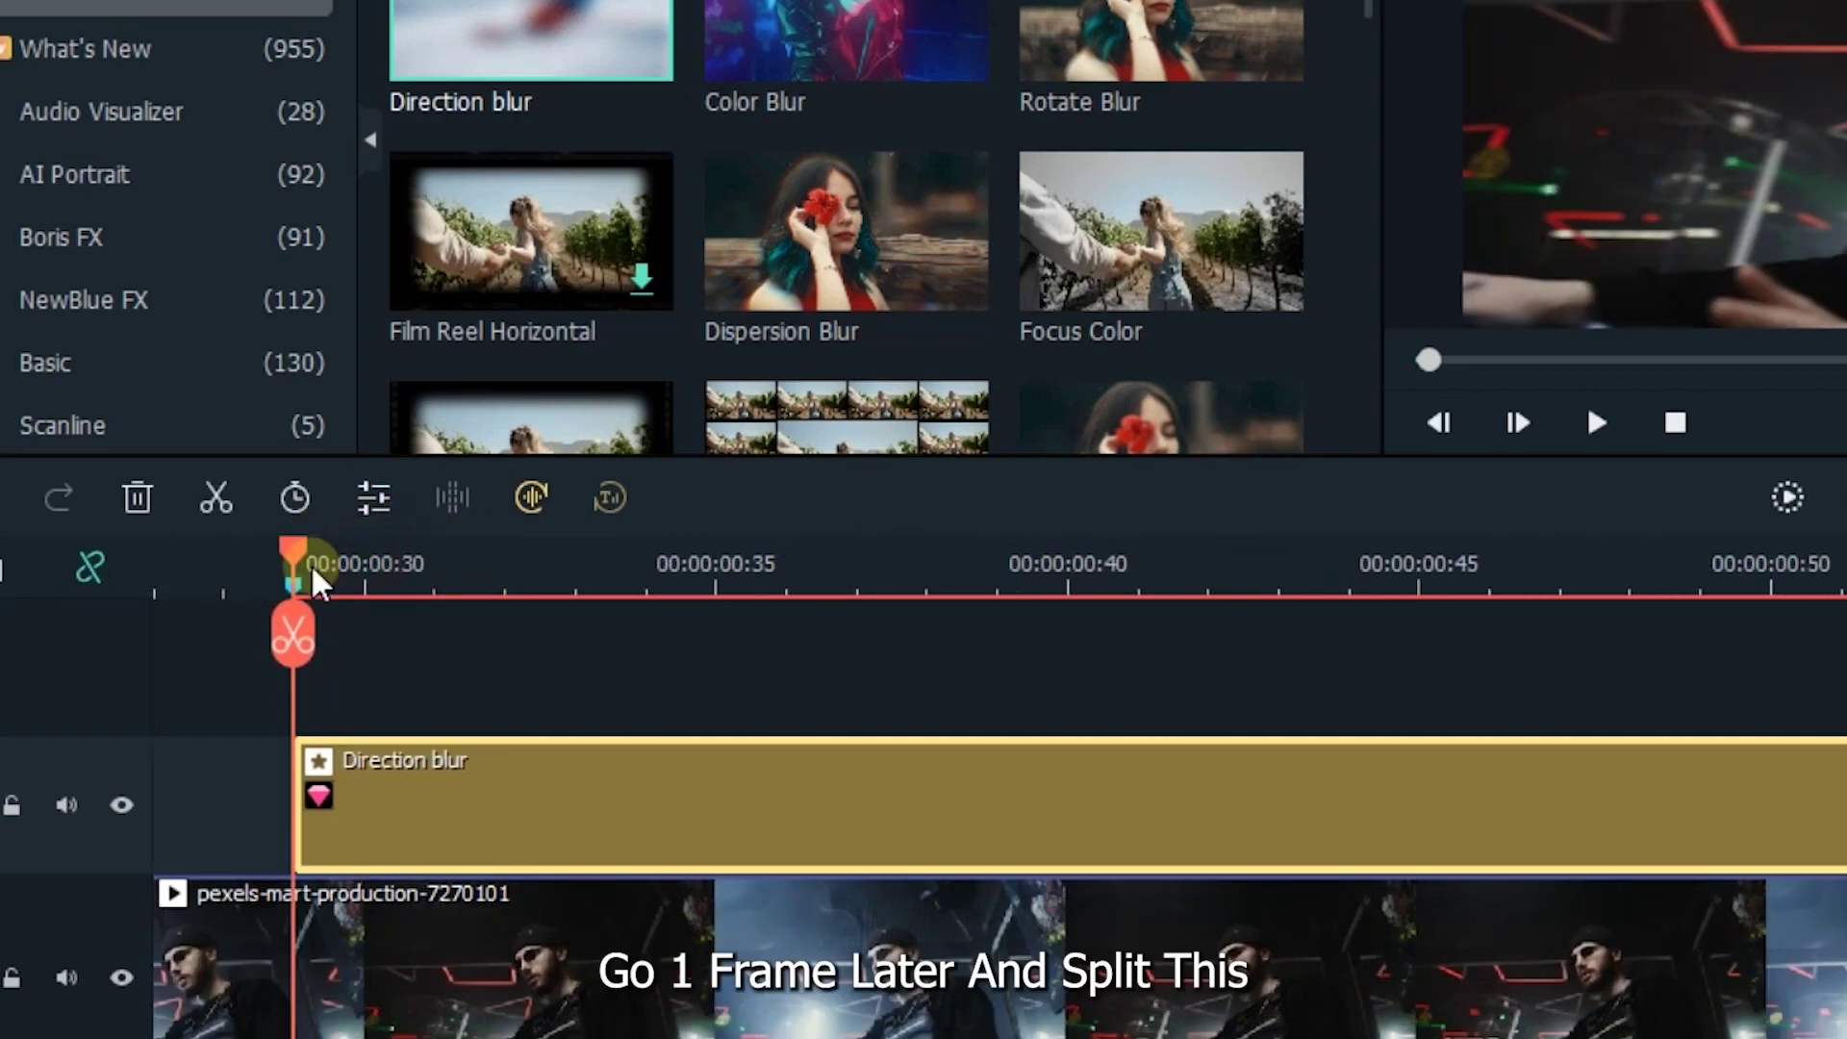
left_click(352, 569)
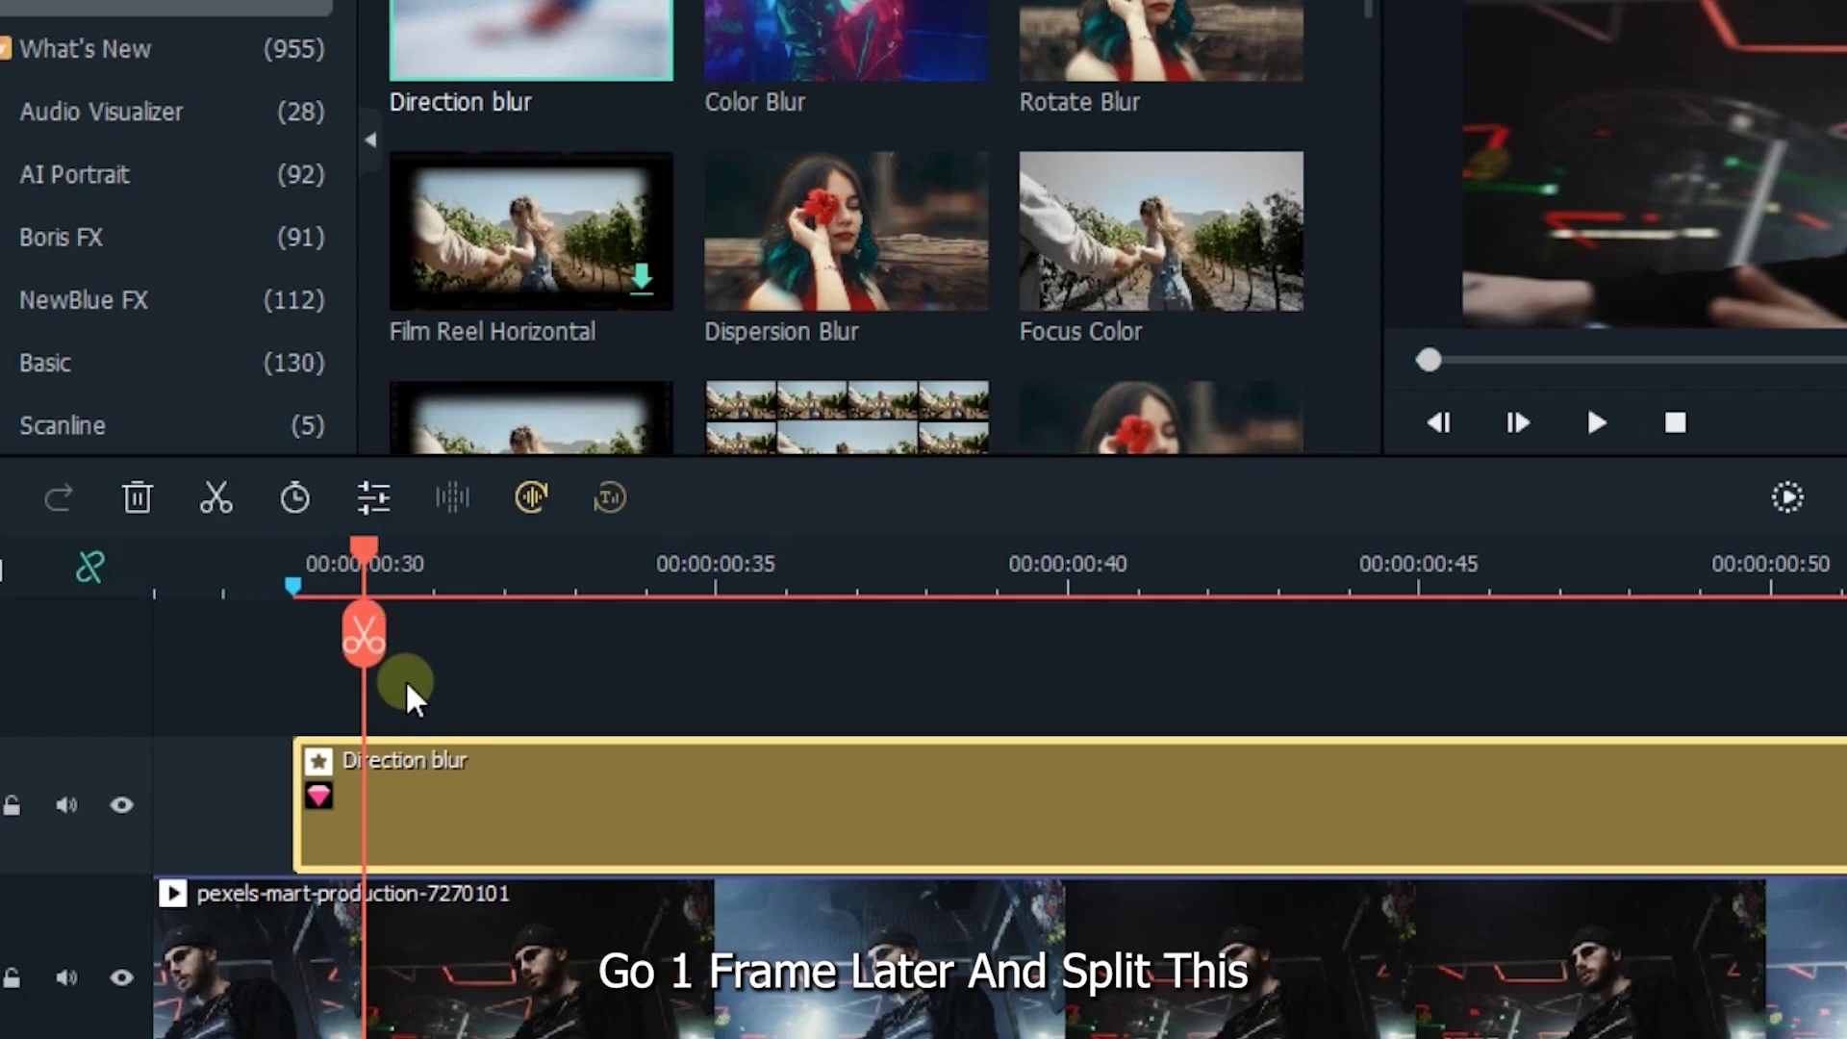
left_click(366, 631)
key("Delete")
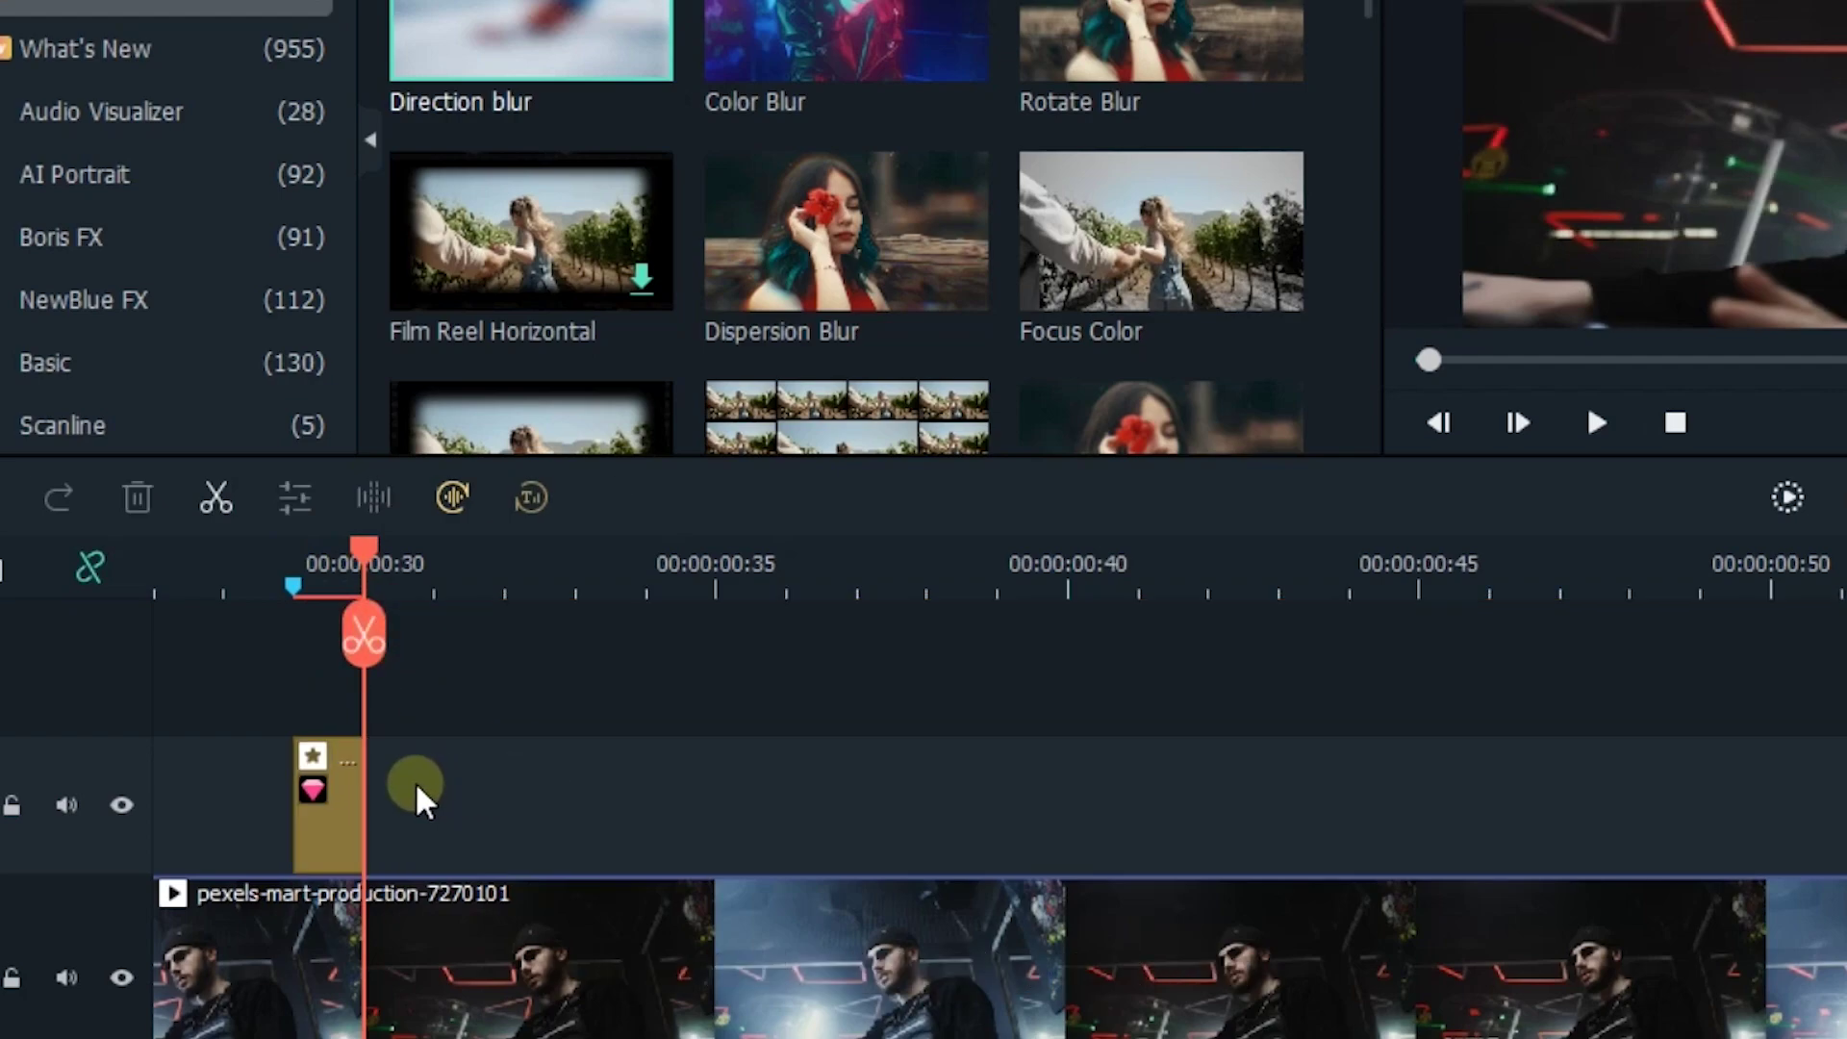
left_click(313, 560)
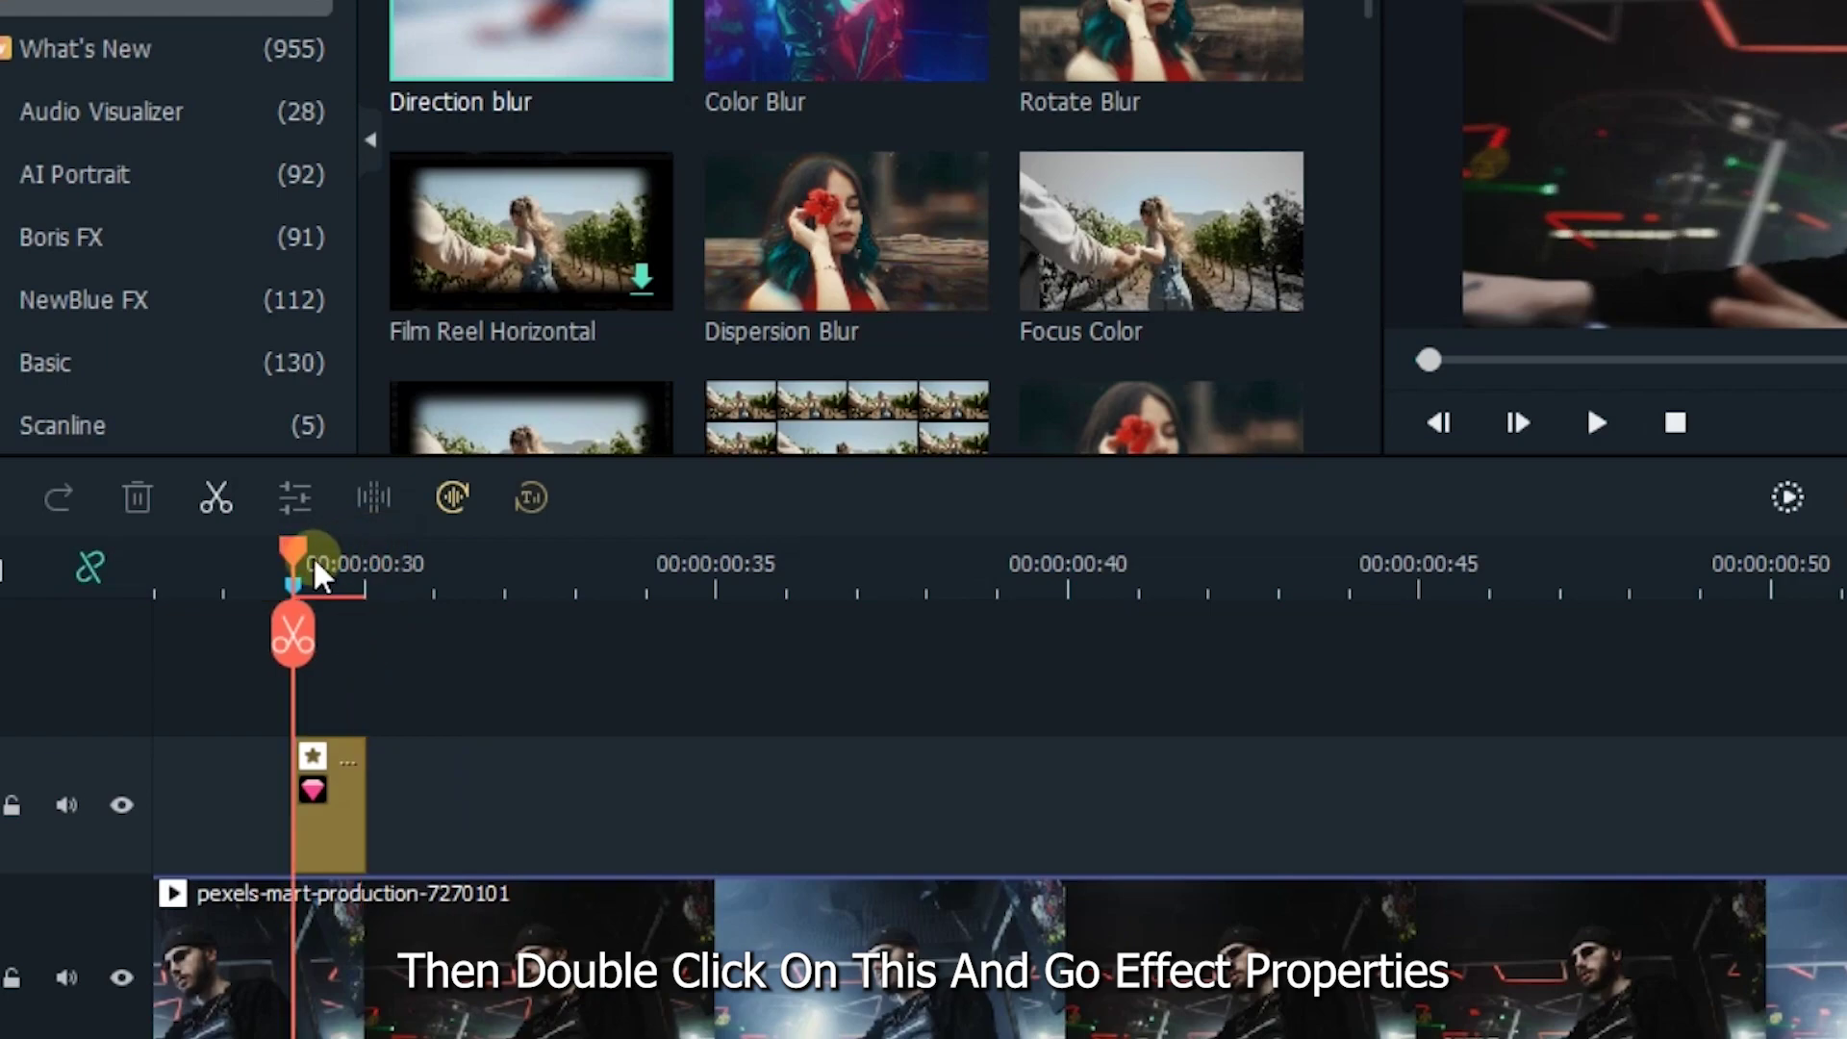
Step: Set the one-frame Direction blur clip to Blur Direction 90° and Blur Length 25
double_click(336, 785)
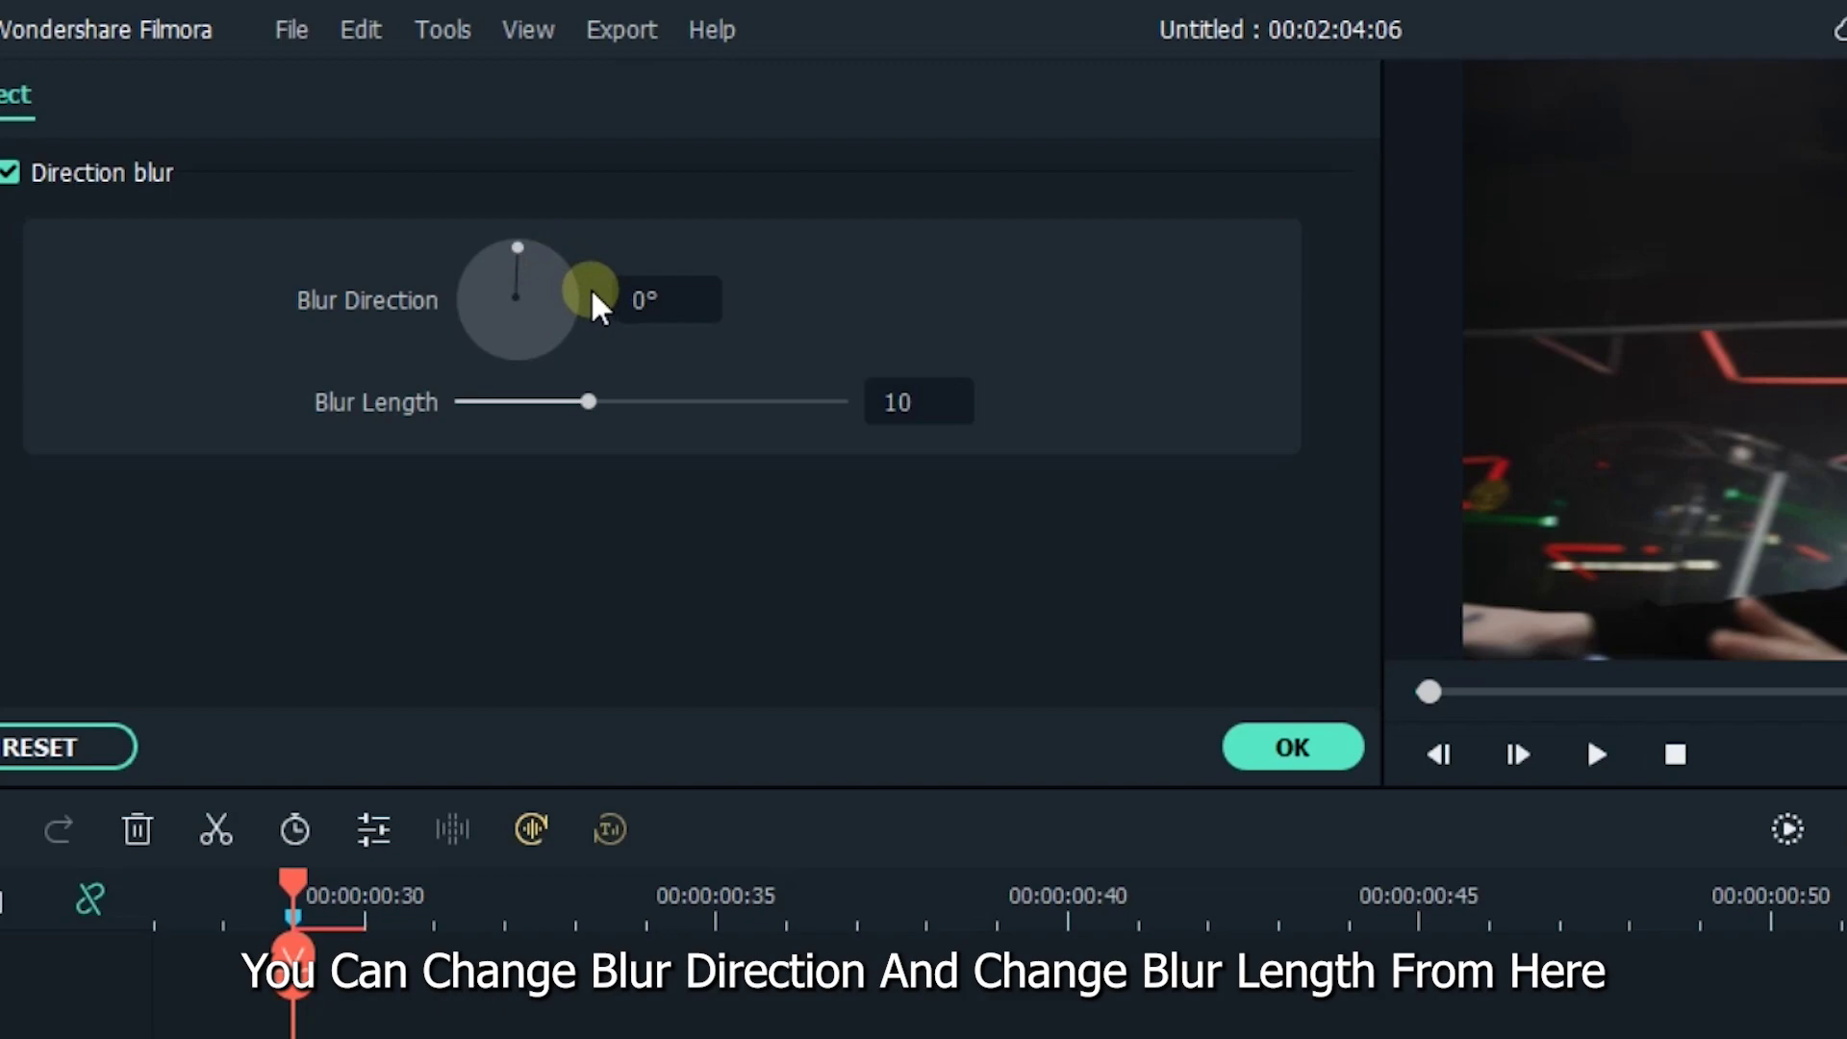
left_click_drag(588, 401, 767, 412)
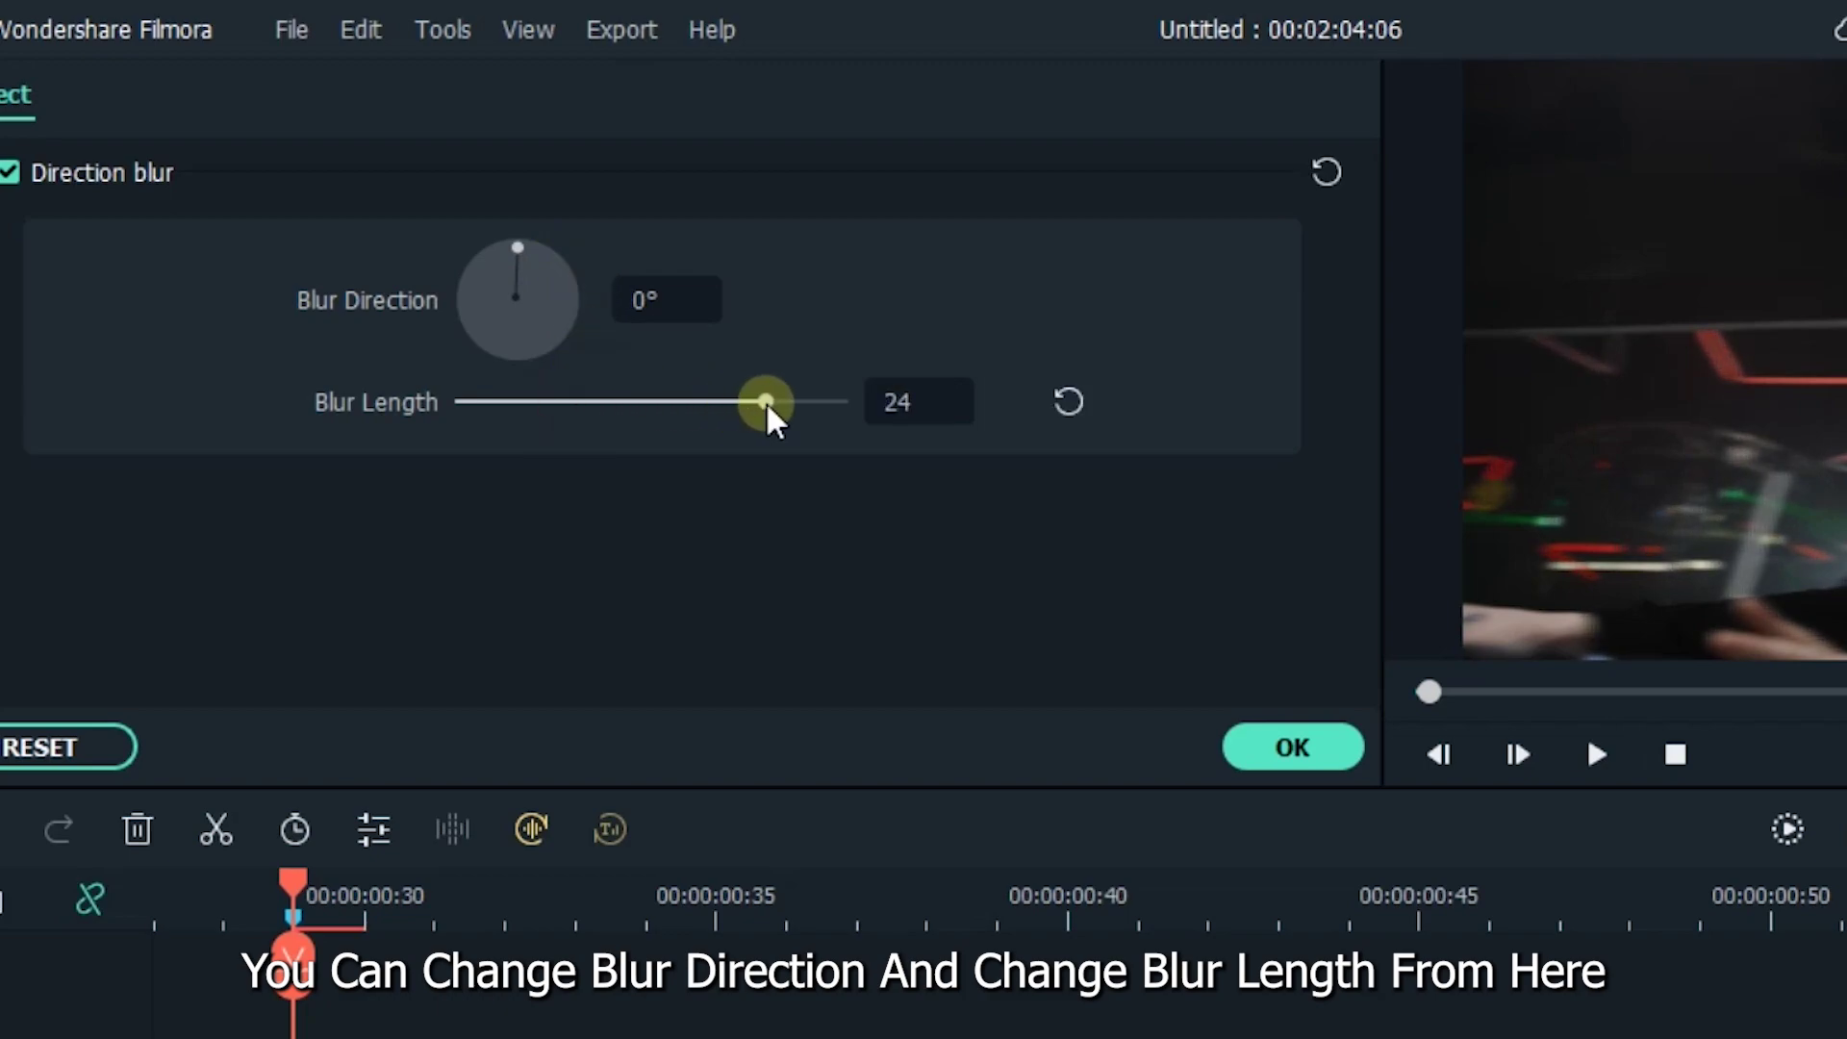
left_click_drag(520, 248, 580, 310)
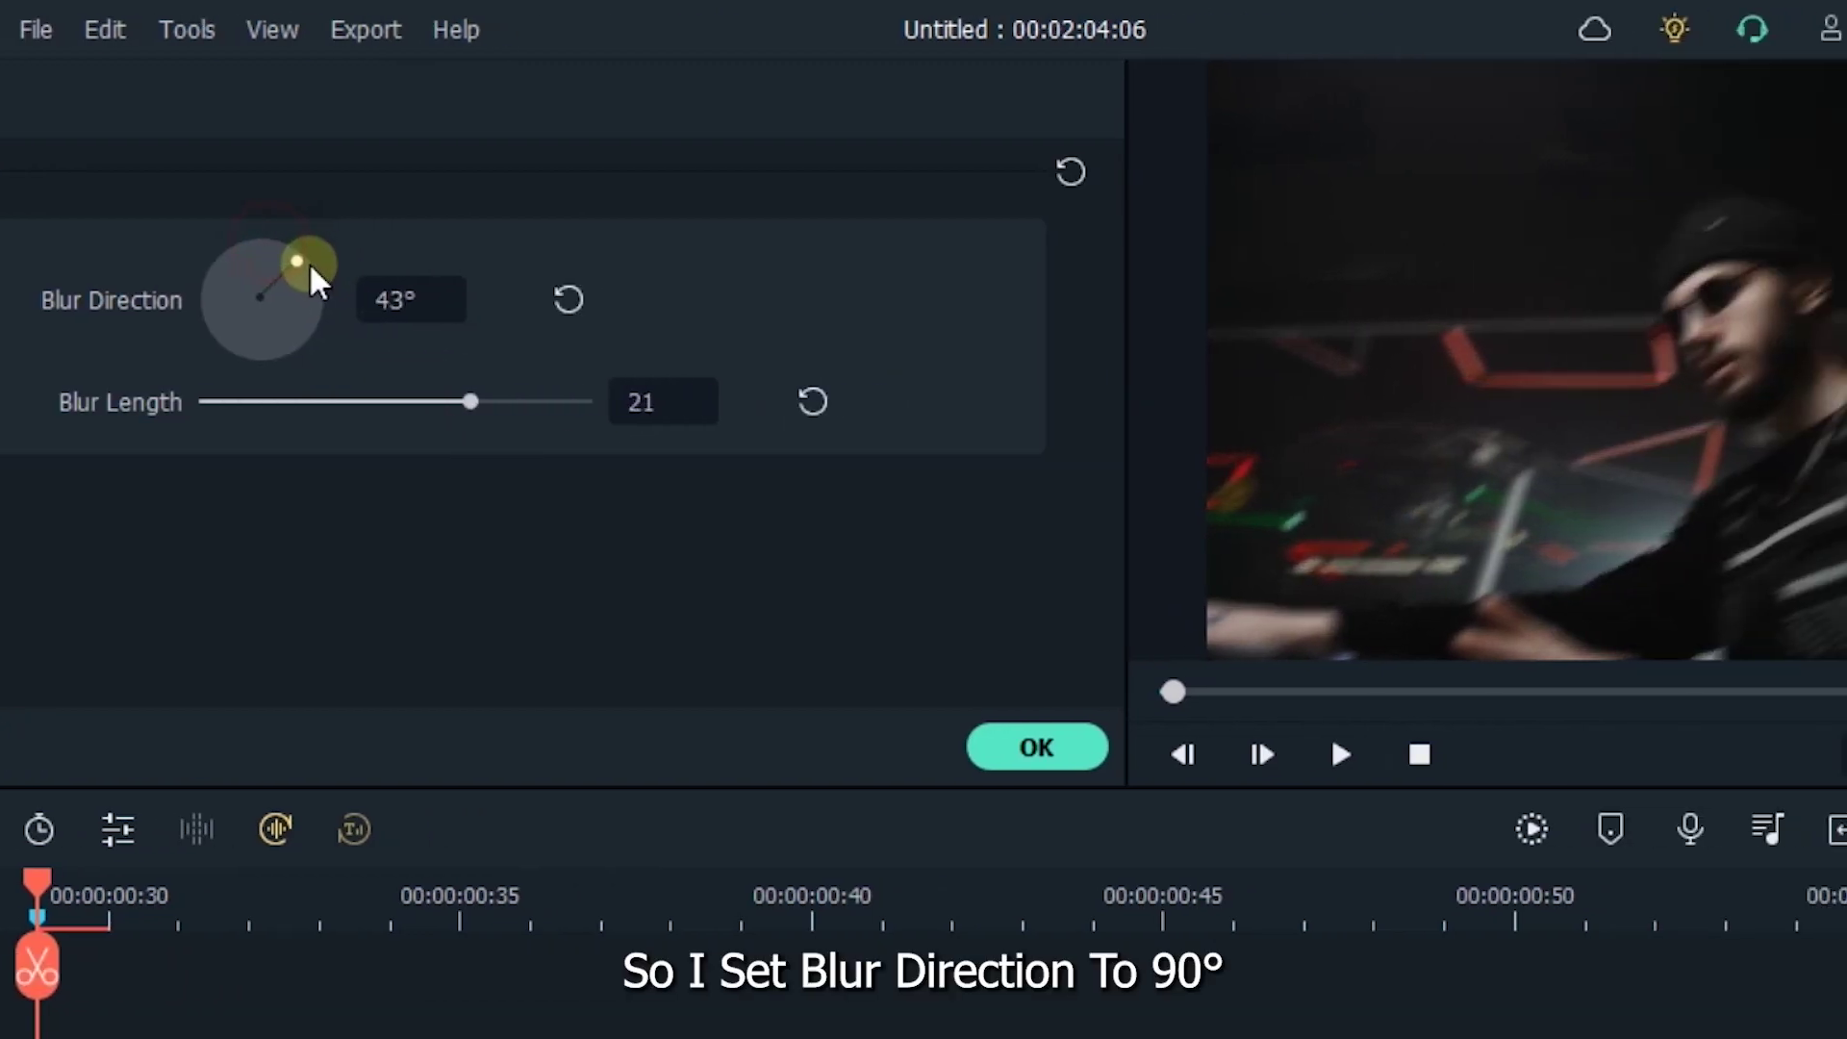
left_click(388, 298)
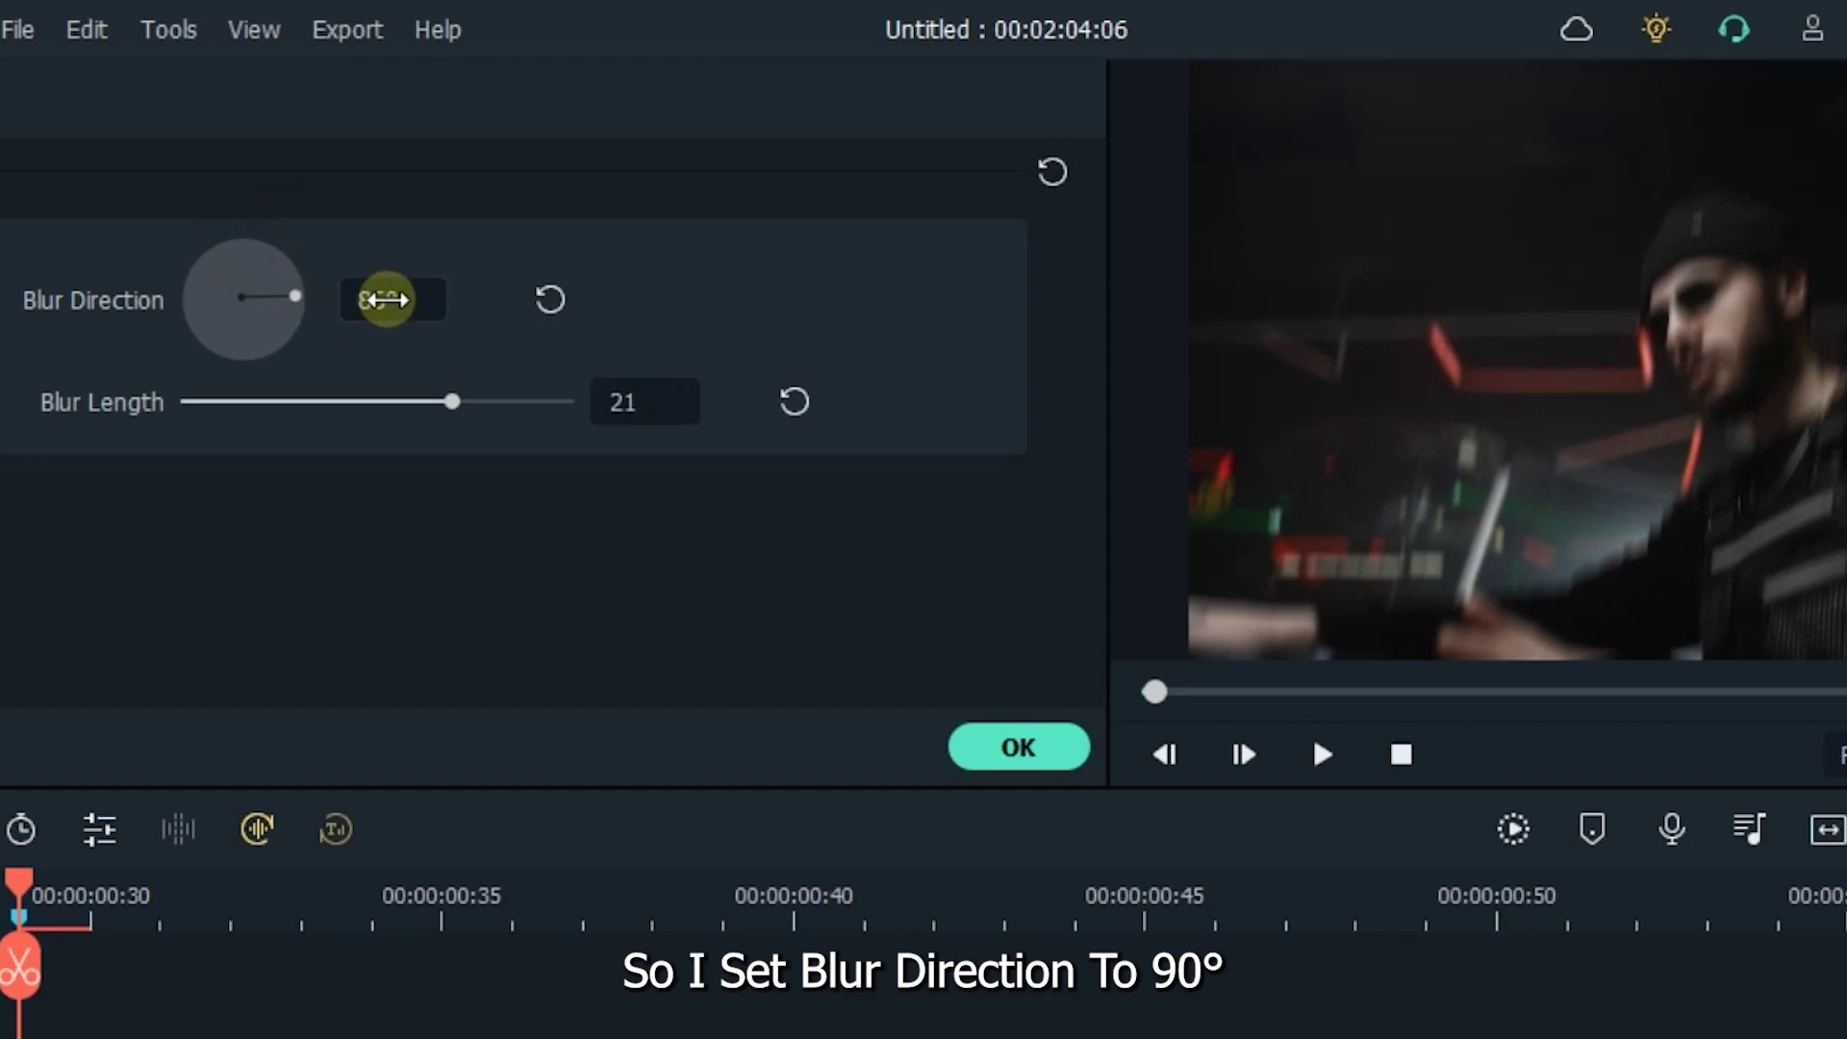
type("90")
key("Return")
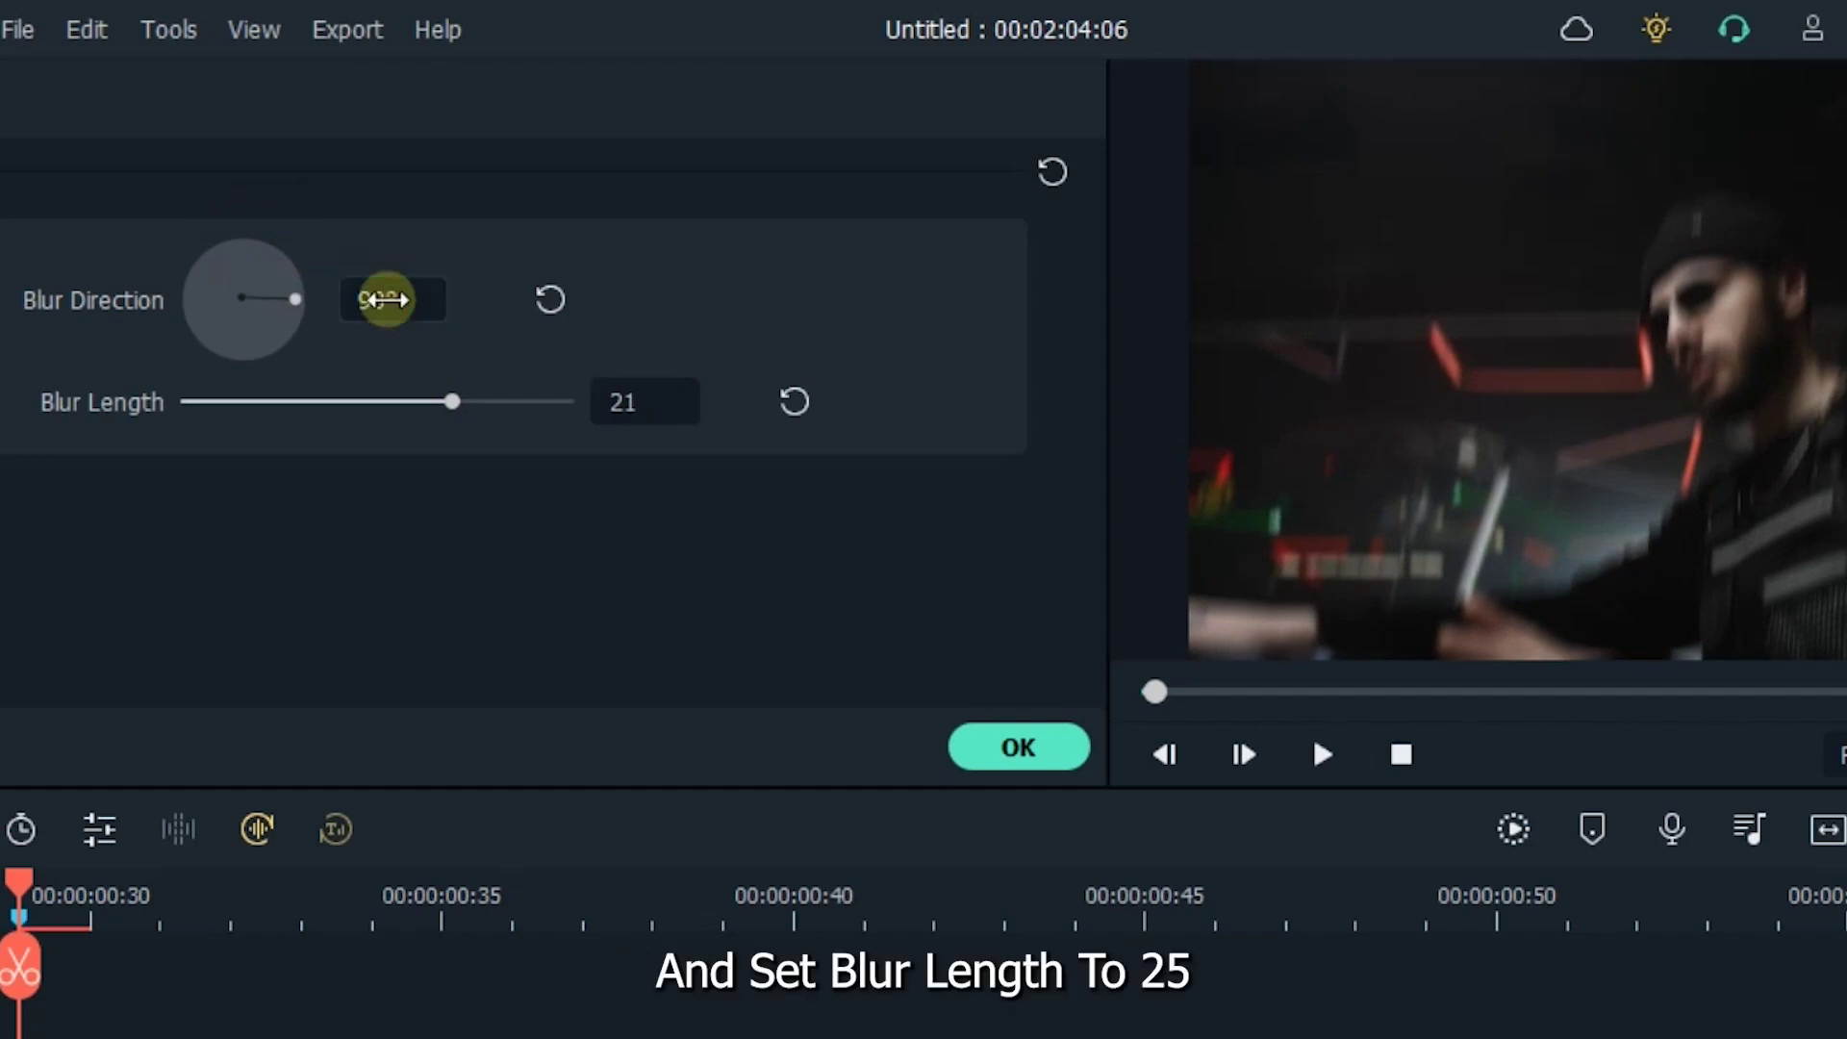
mouse_move(471, 392)
left_mouse_down()
mouse_move(454, 397)
mouse_move(492, 398)
mouse_move(377, 404)
mouse_move(498, 402)
left_mouse_up()
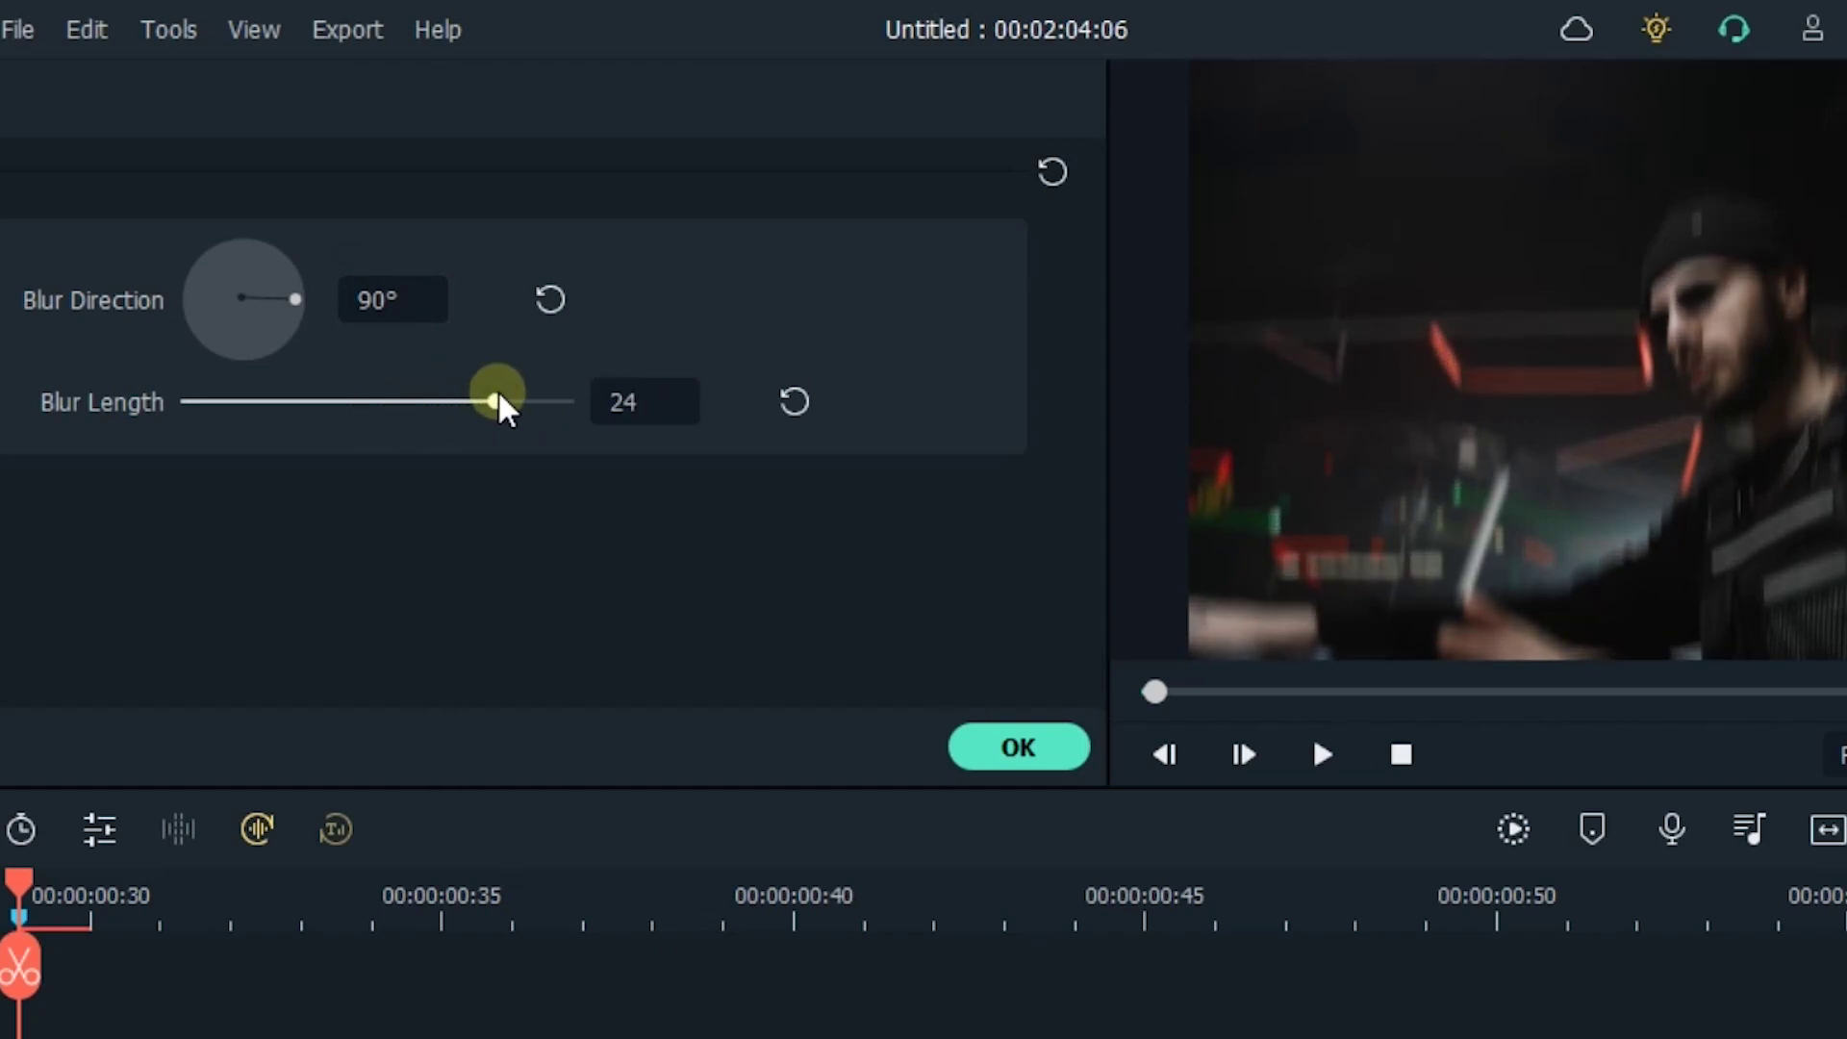
left_click(633, 404)
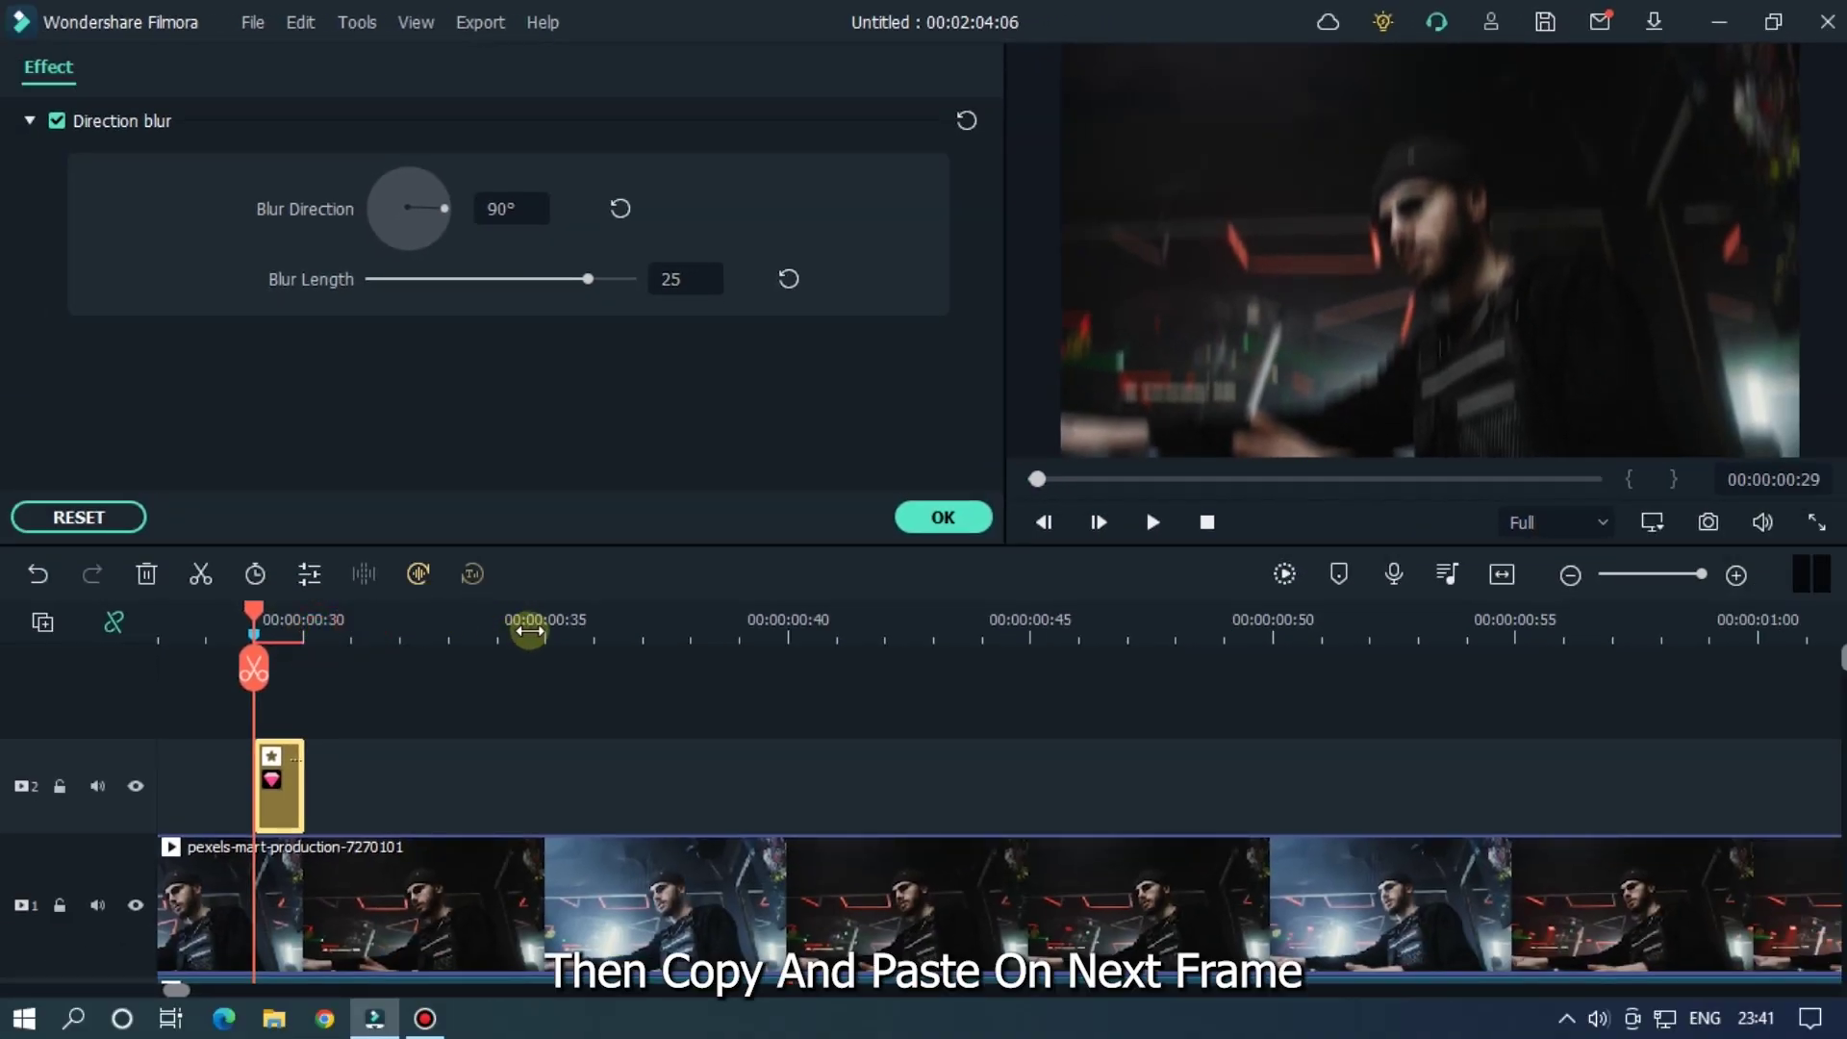
Step: Apply the blur settings and paste a copy of the blur clip on the following frame
left_click(366, 762)
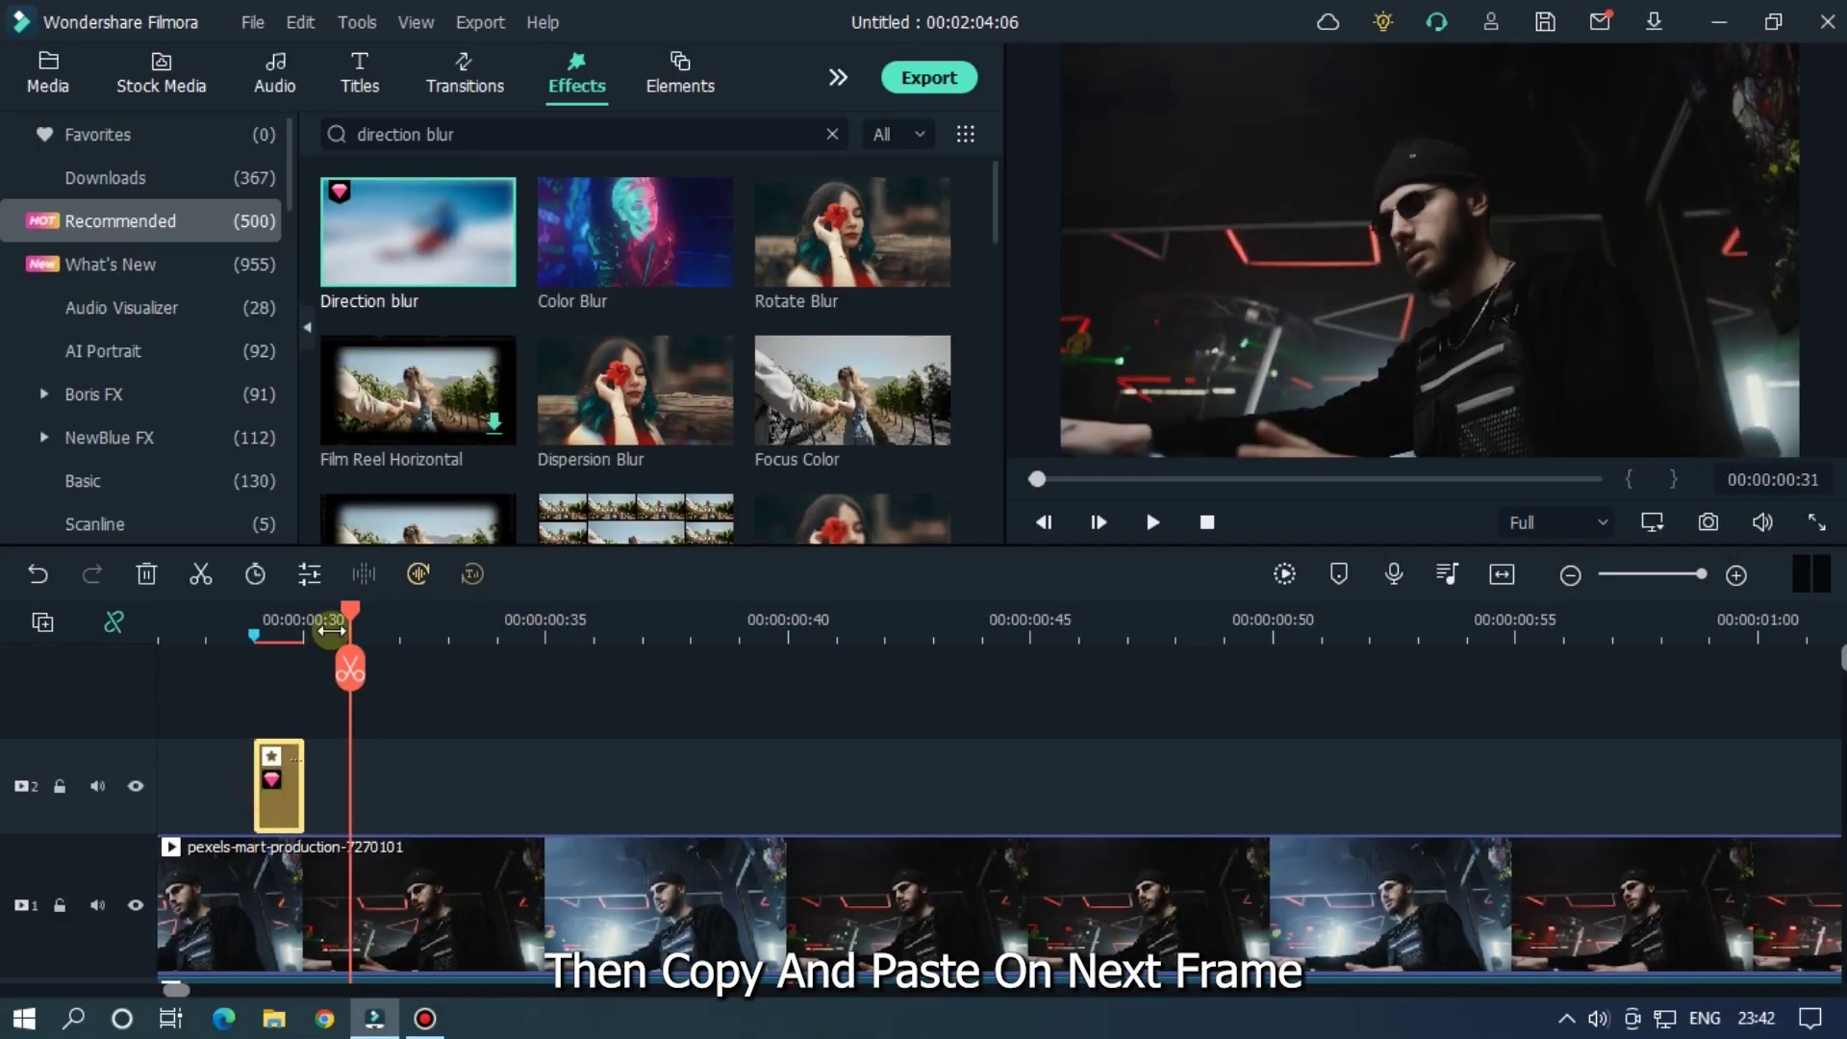
scroll(358, 613, "down", 1)
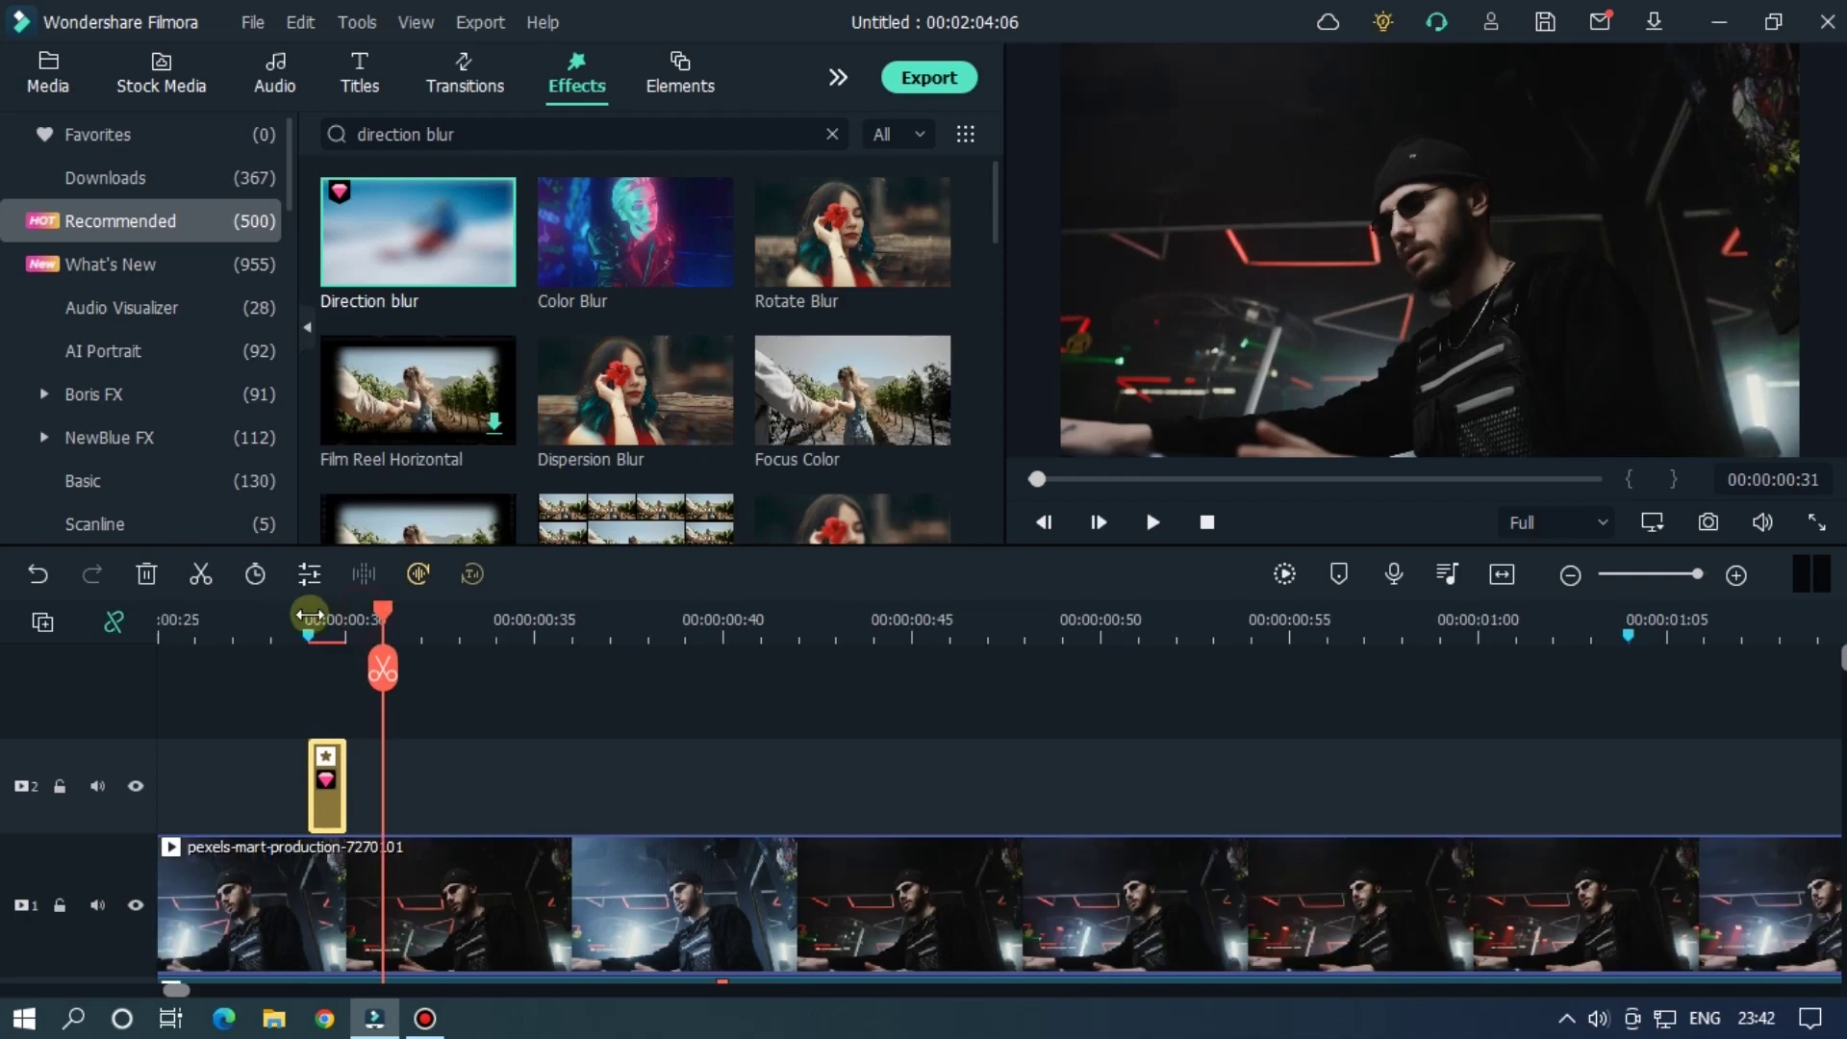
right_click(337, 769)
left_click(460, 180)
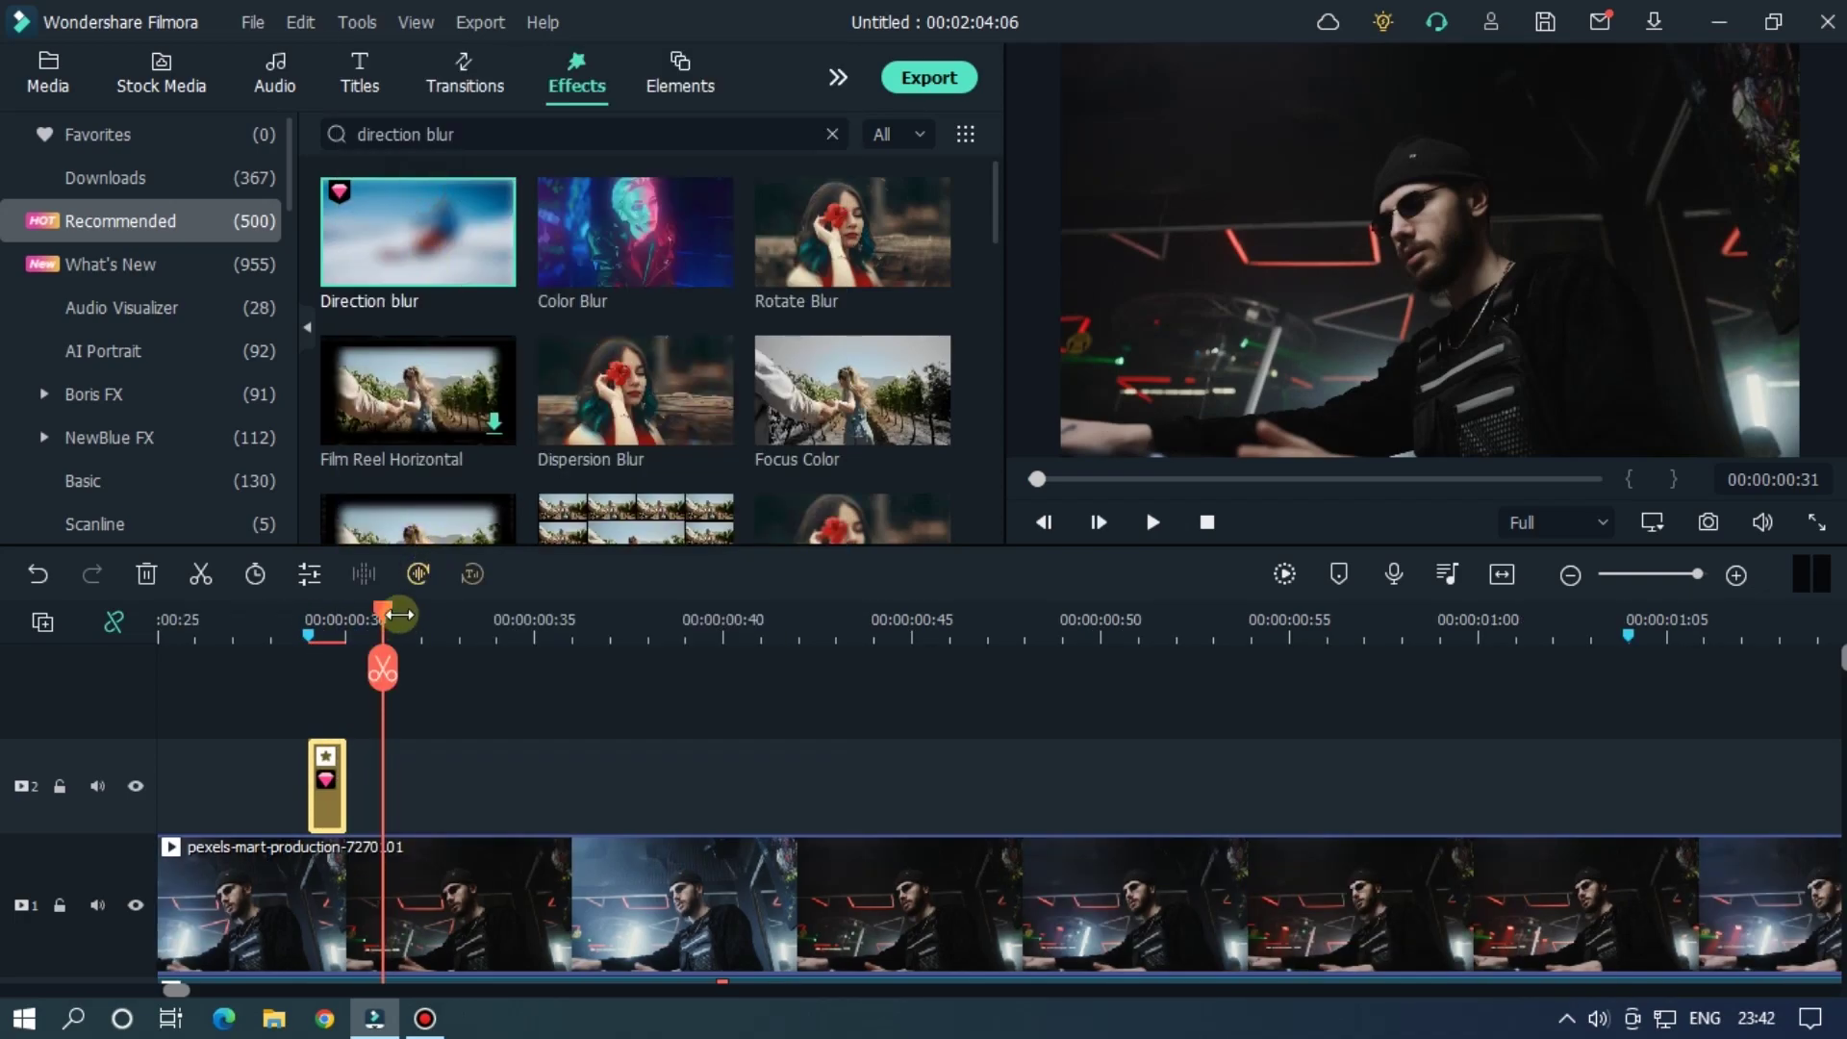
key("ctrl+v")
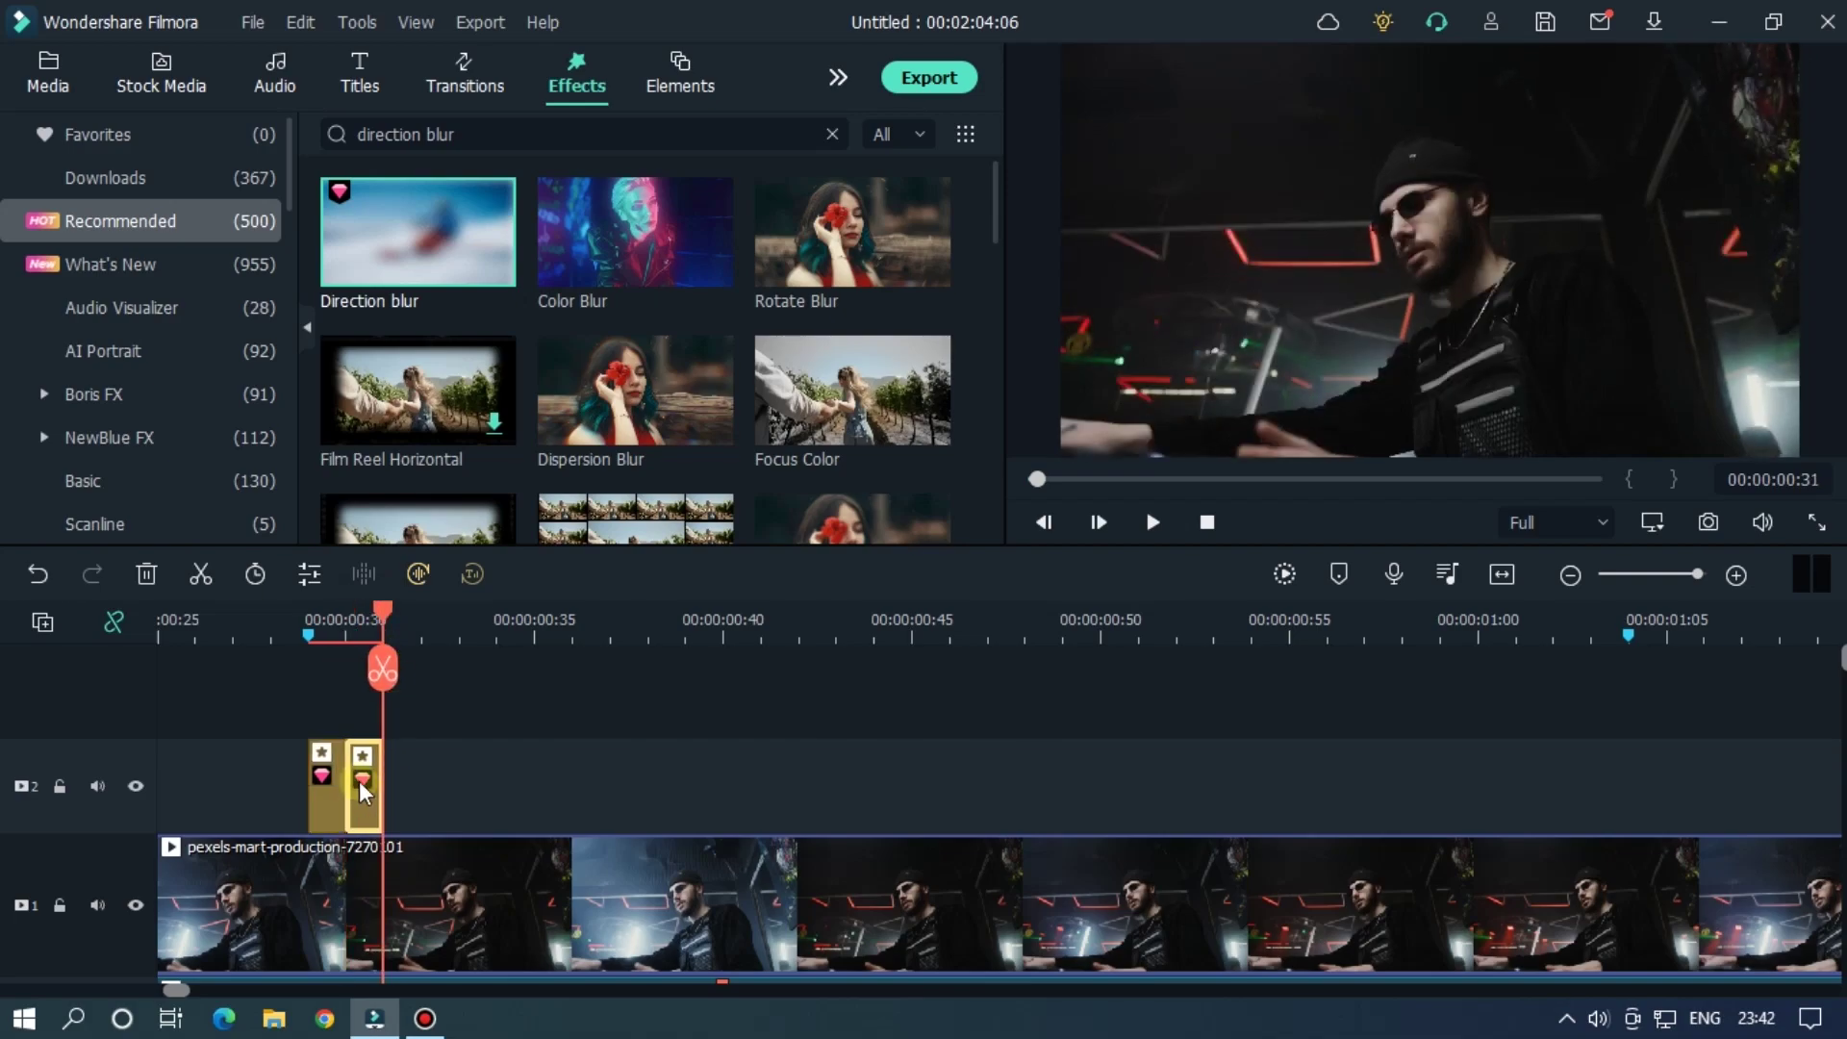
Step: Give the second blur clip a 270° Blur Direction and scrub to check it in the preview
double_click(360, 781)
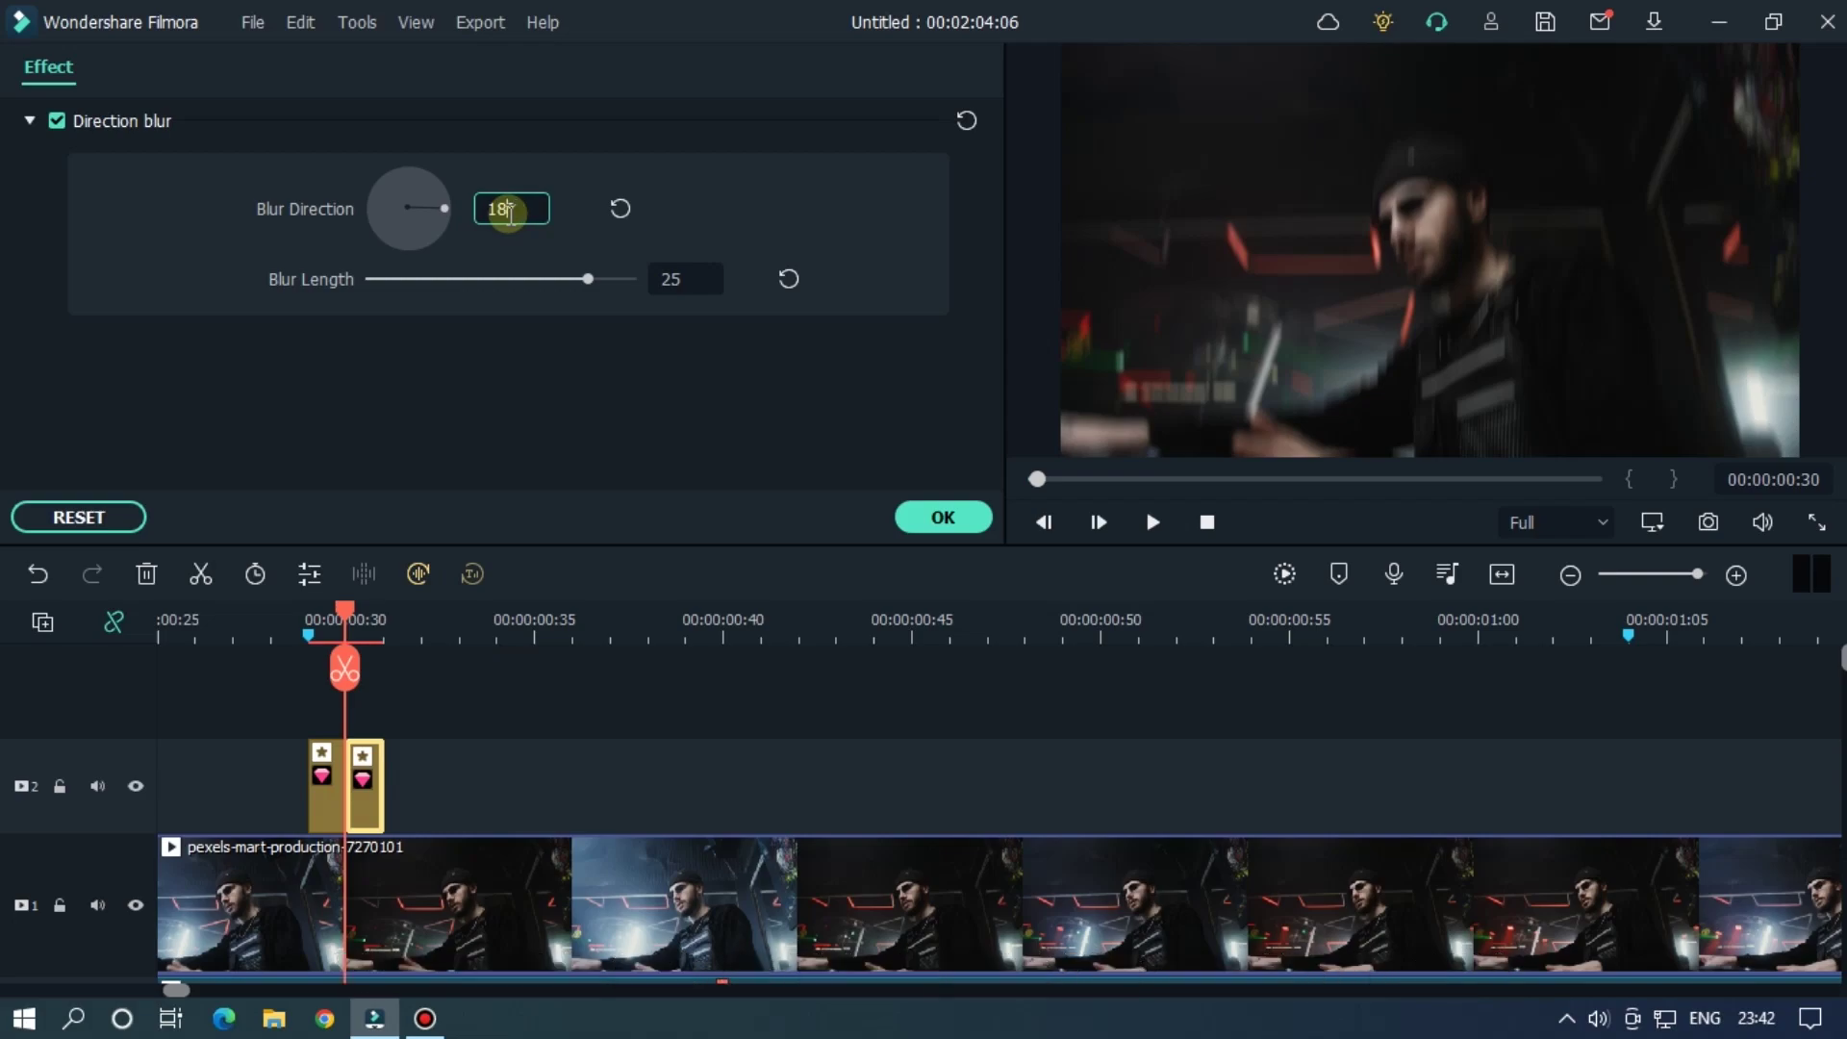
key("Return")
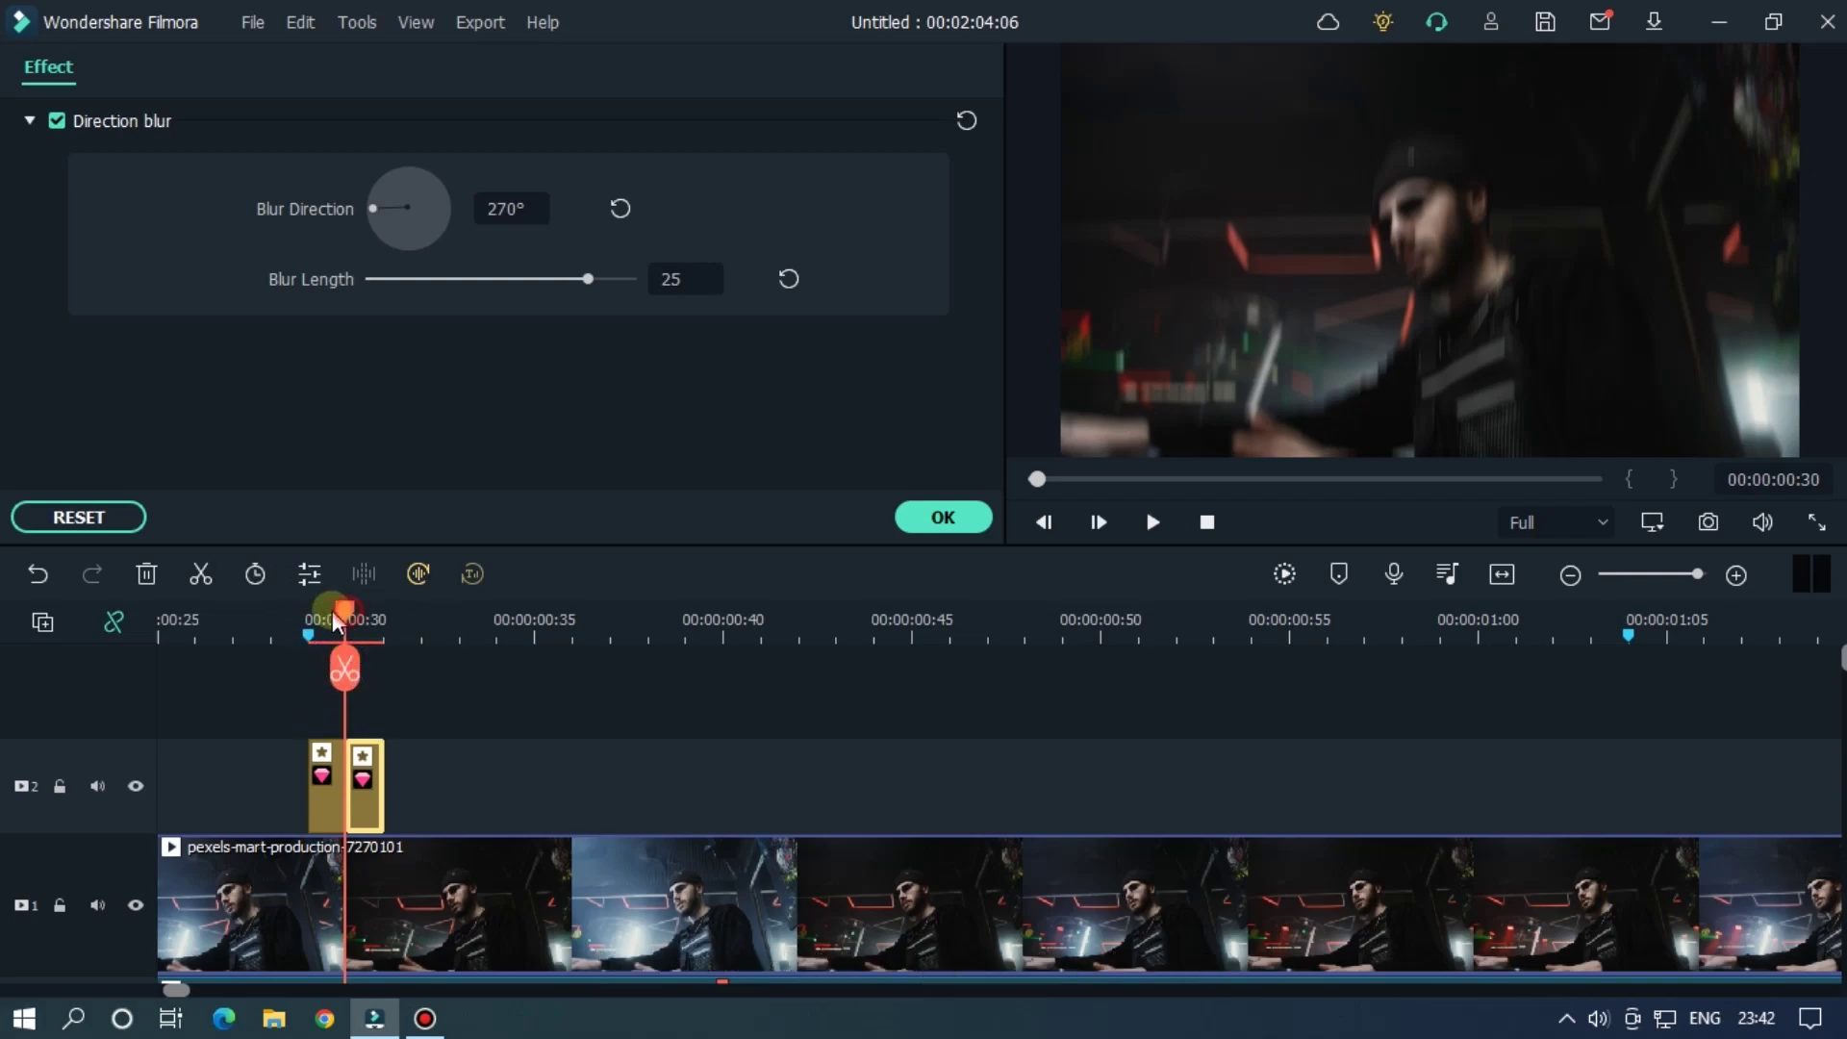
left_click_drag(335, 620, 274, 624)
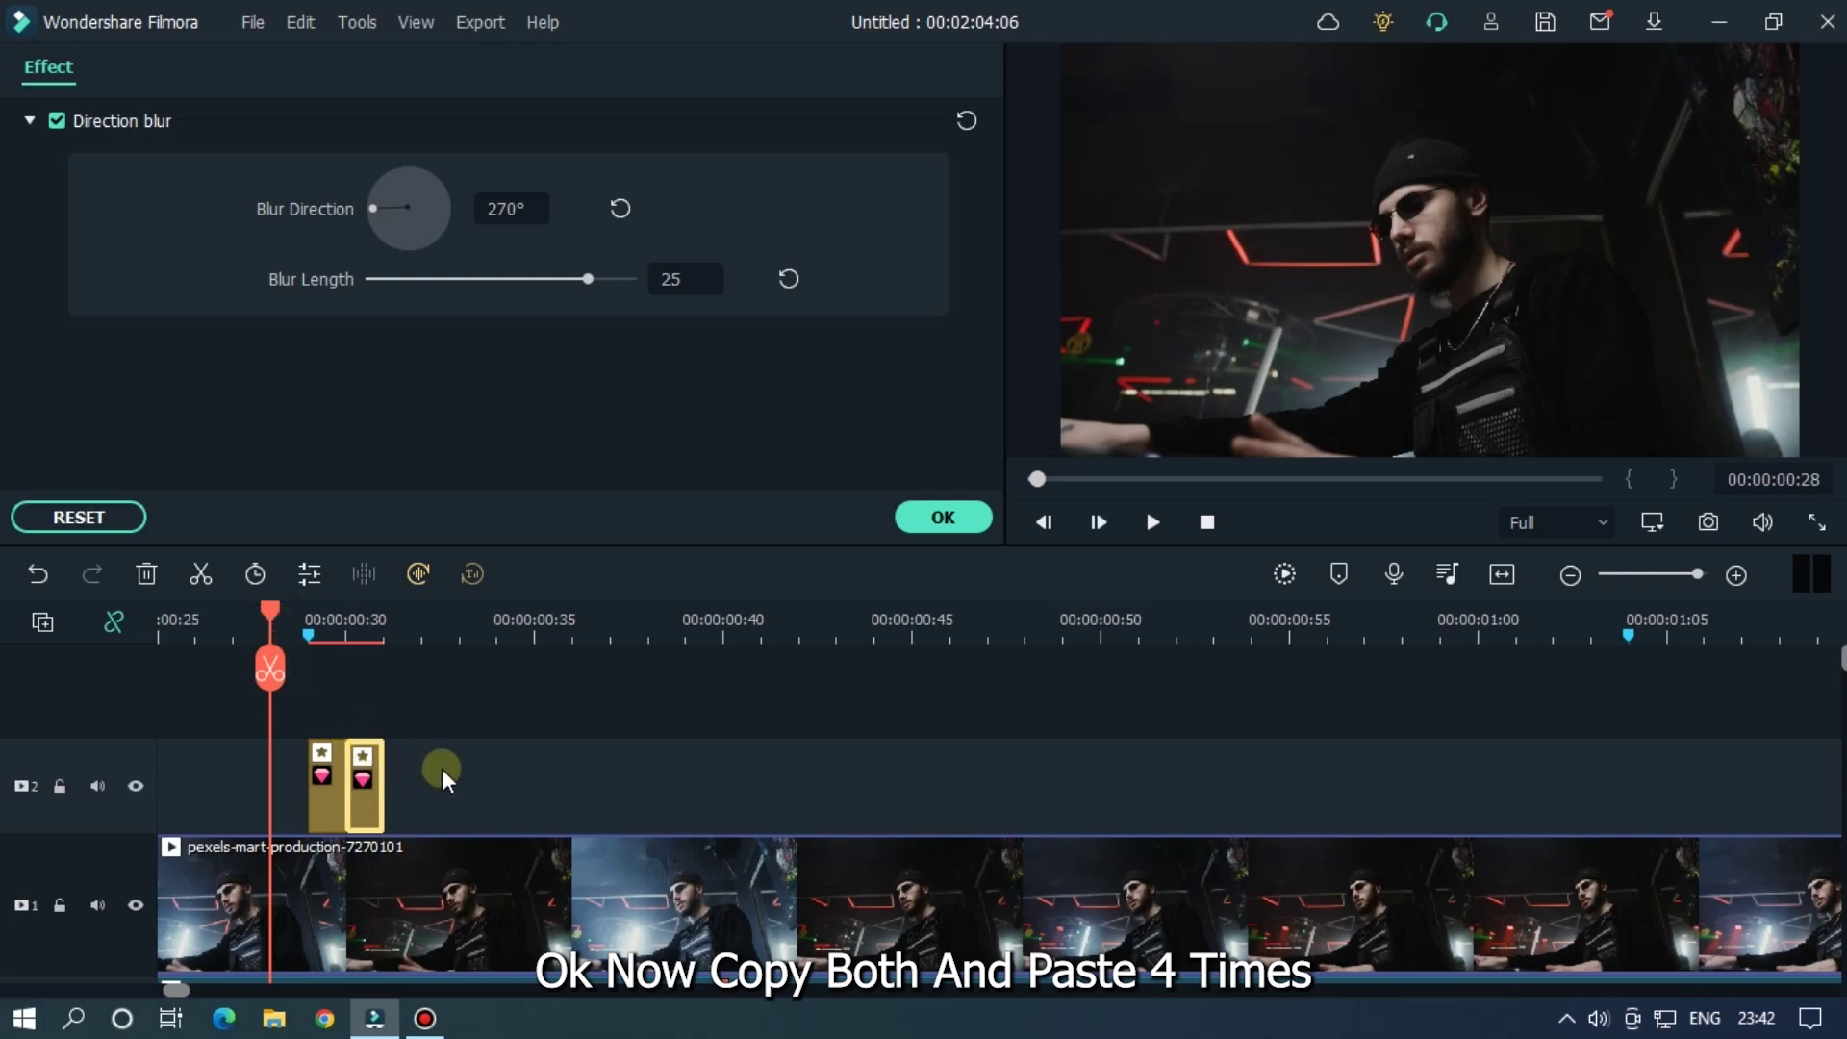
Step: Copy the pair of opposite blur clips and paste it repeatedly to fill ten consecutive frames
left_click_drag(417, 632, 555, 627)
left_click_drag(524, 770, 347, 813)
left_click(450, 625)
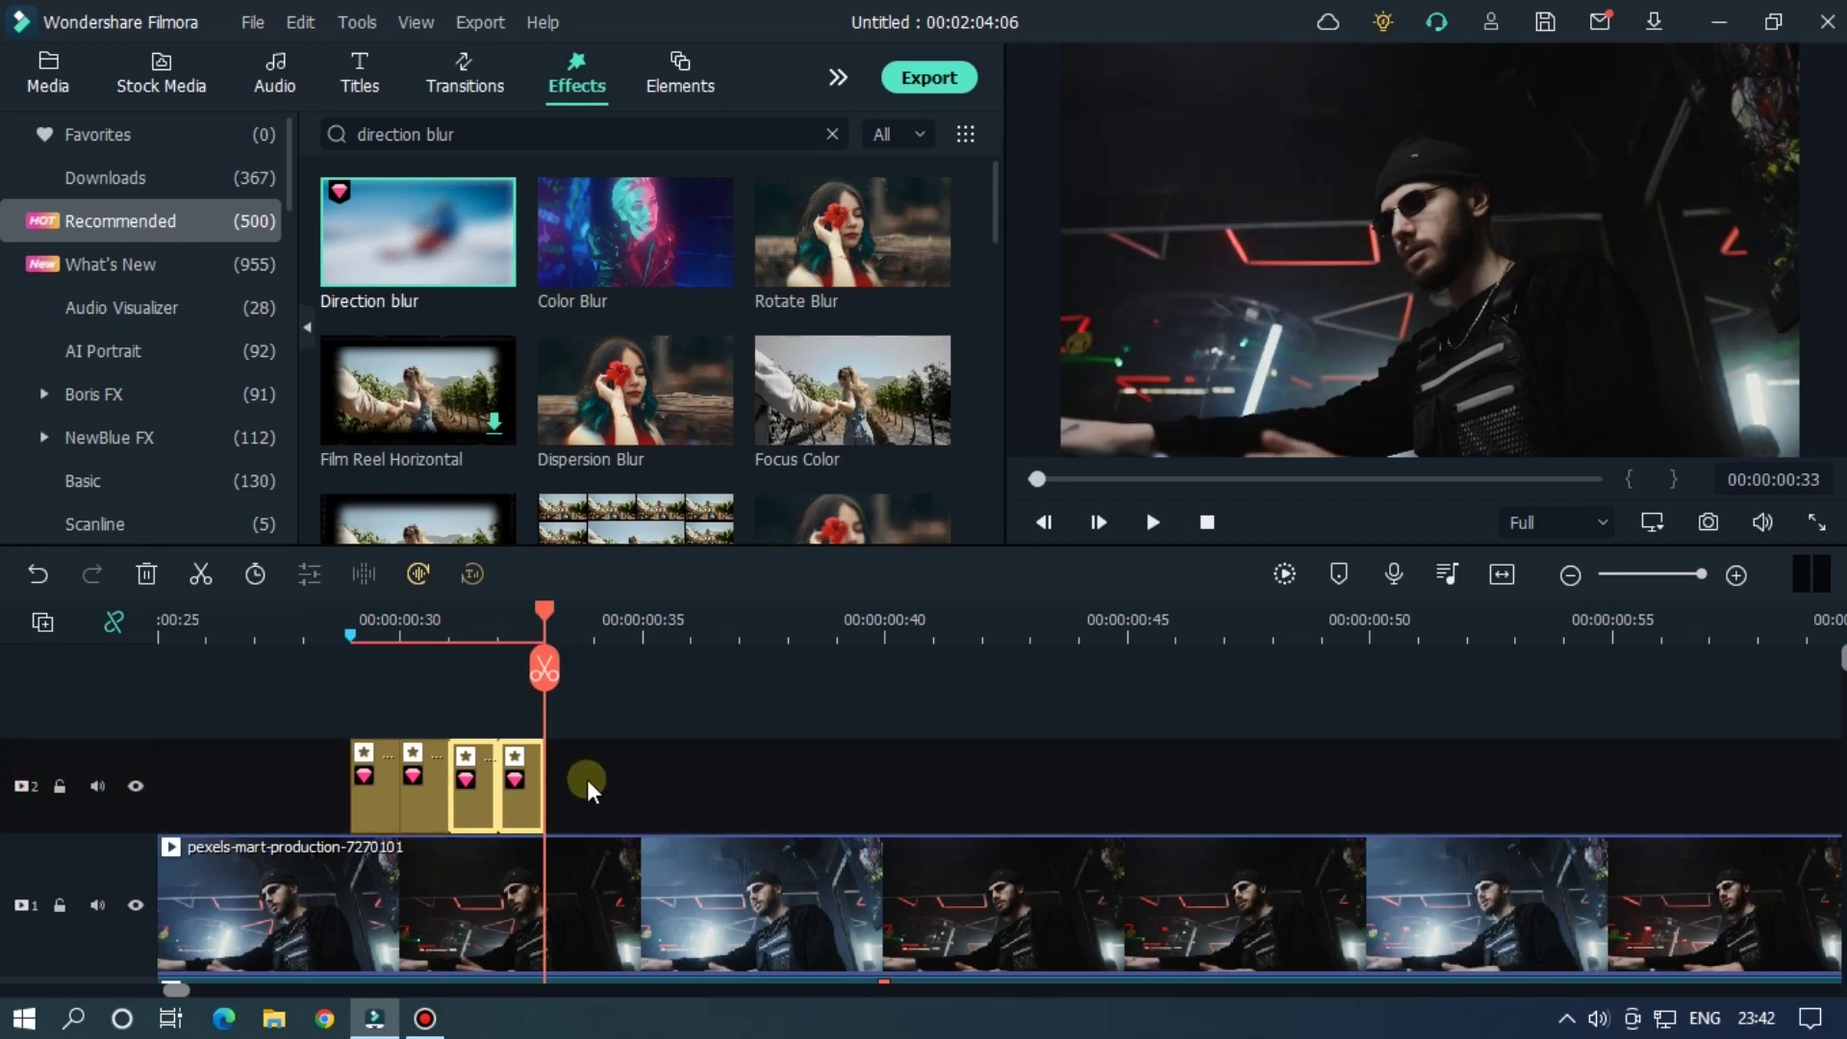
key("ctrl+v")
key("ctrl+v")
key("ctrl+v")
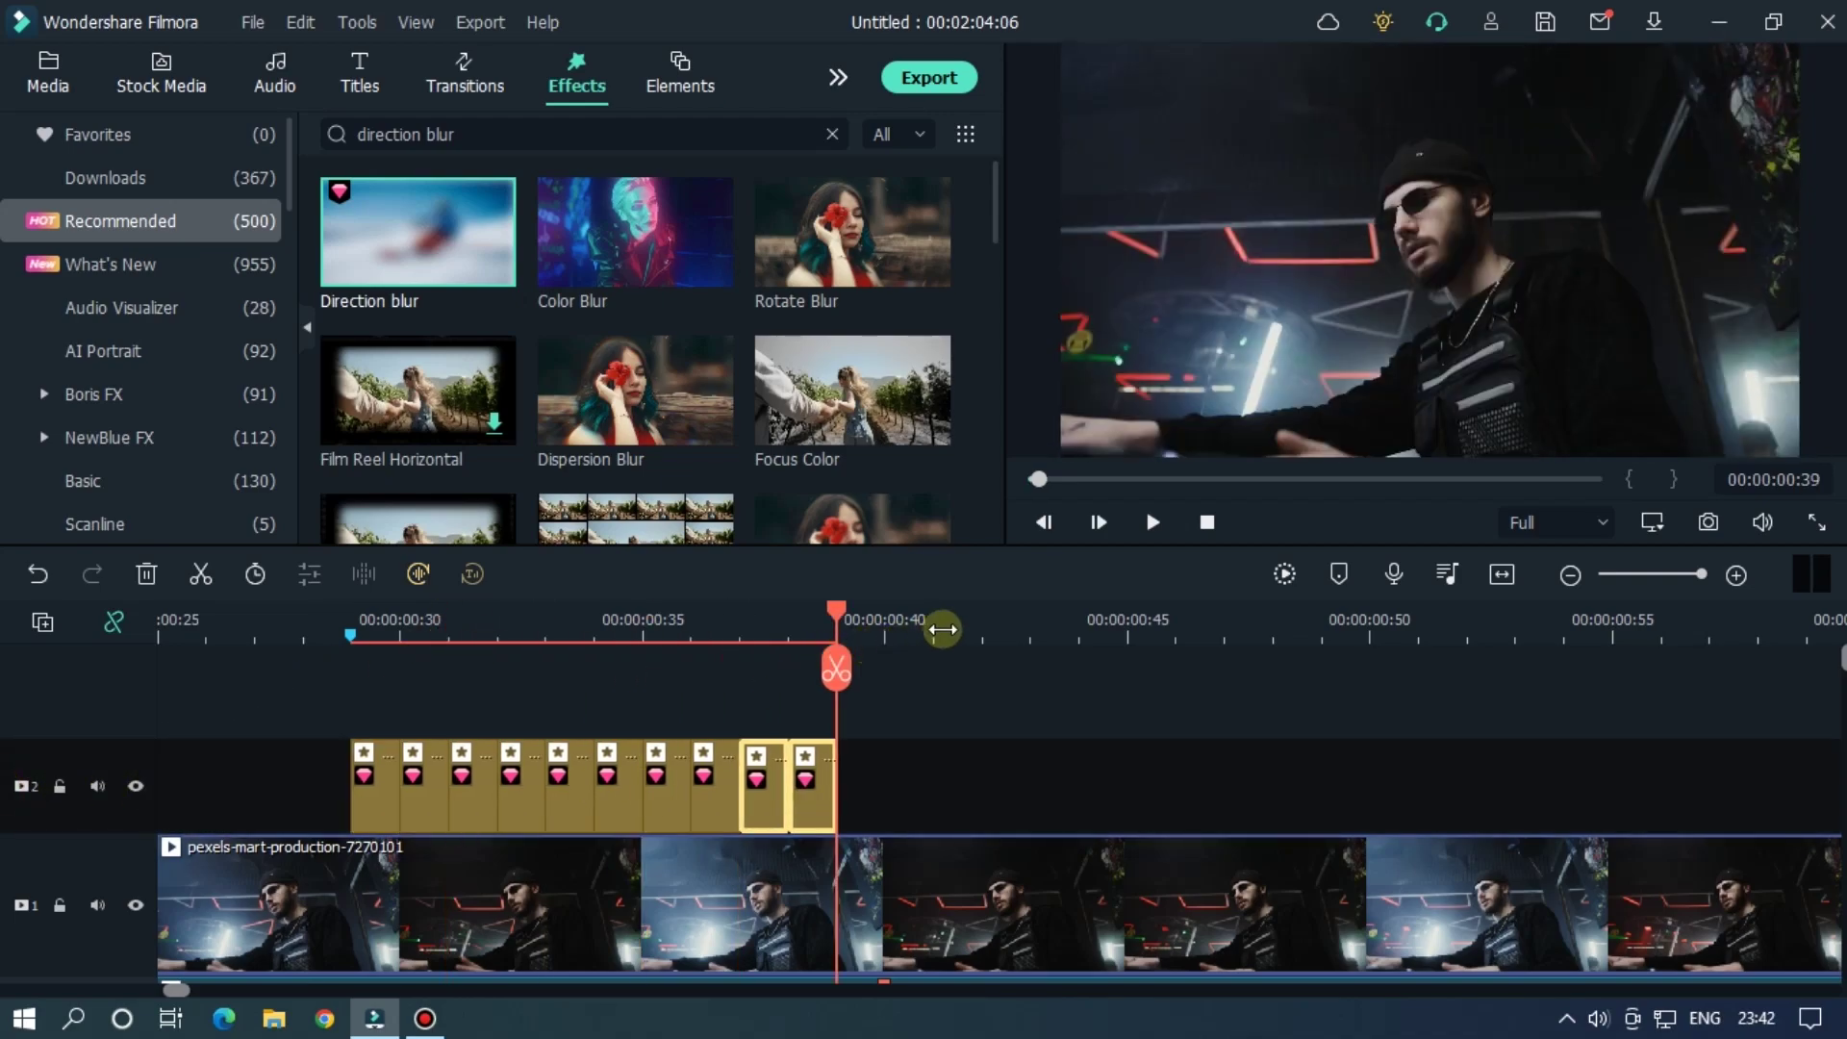
Step: Preview the alternating blur frames from the start of the timeline
scroll(941, 629, "down", 2)
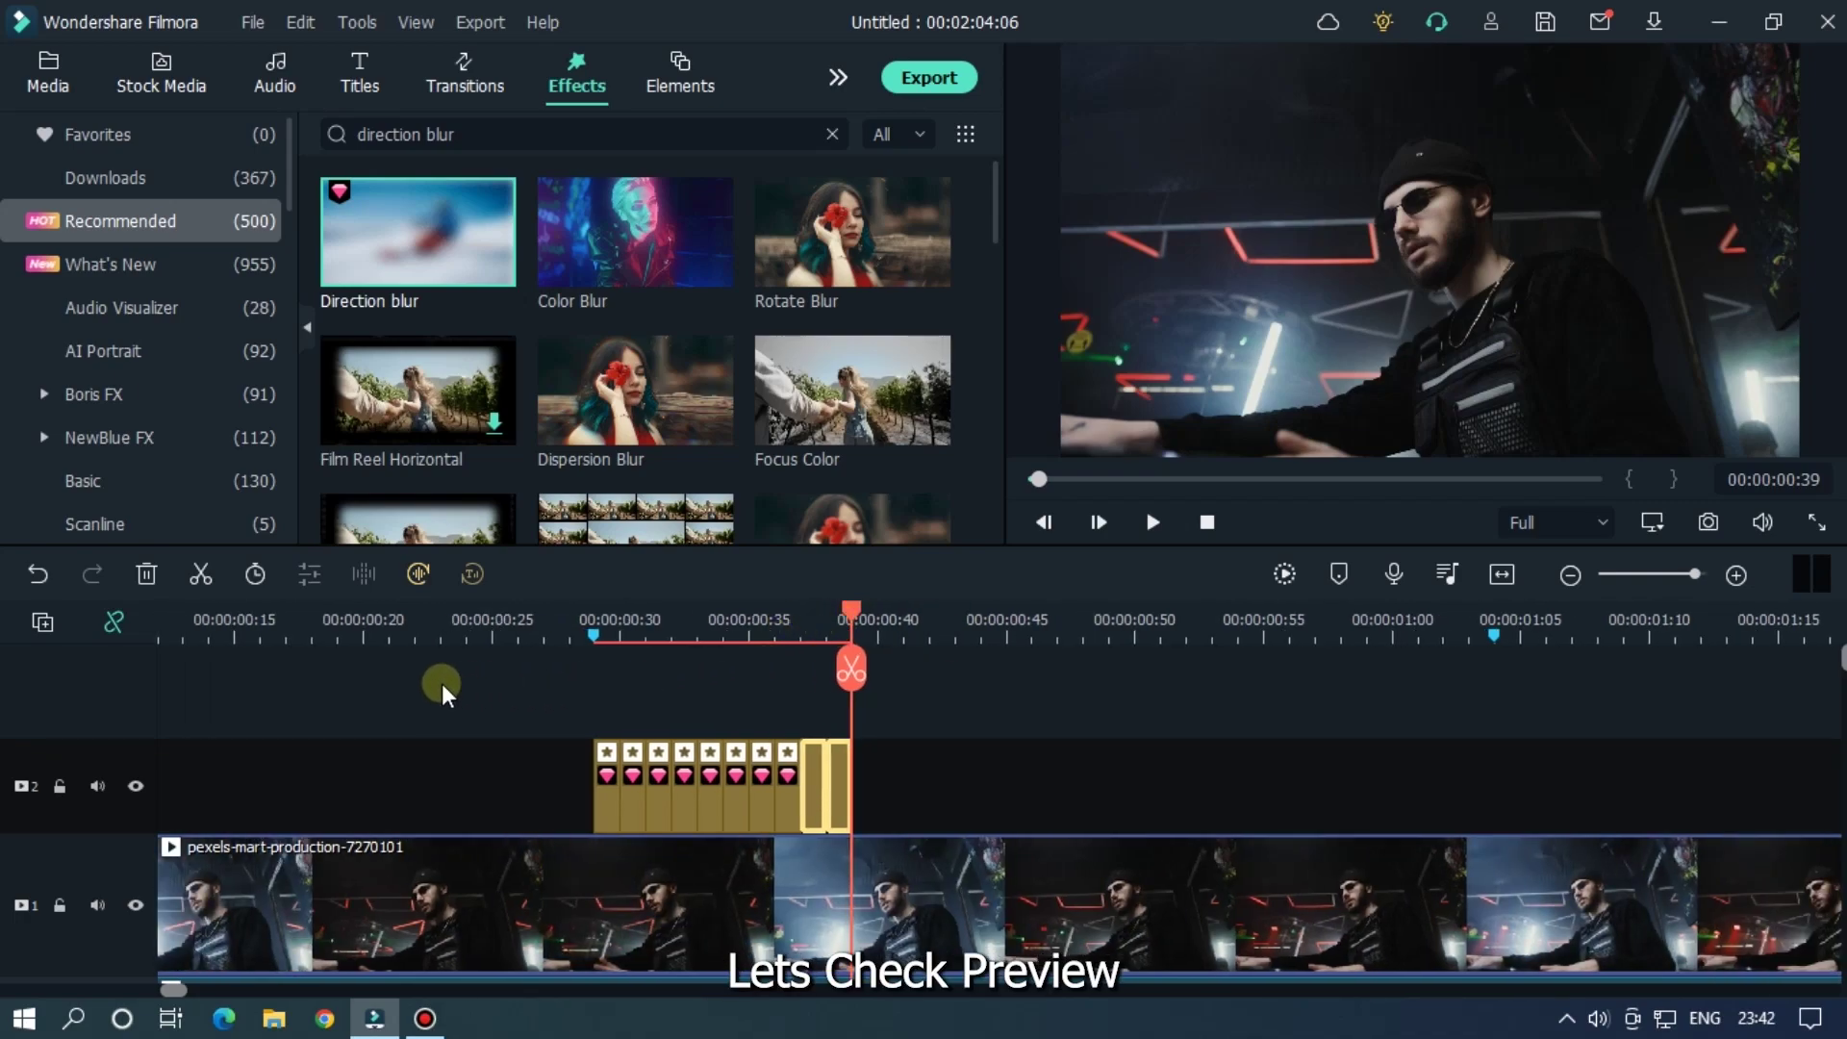
left_click_drag(380, 627, 57, 647)
key("space")
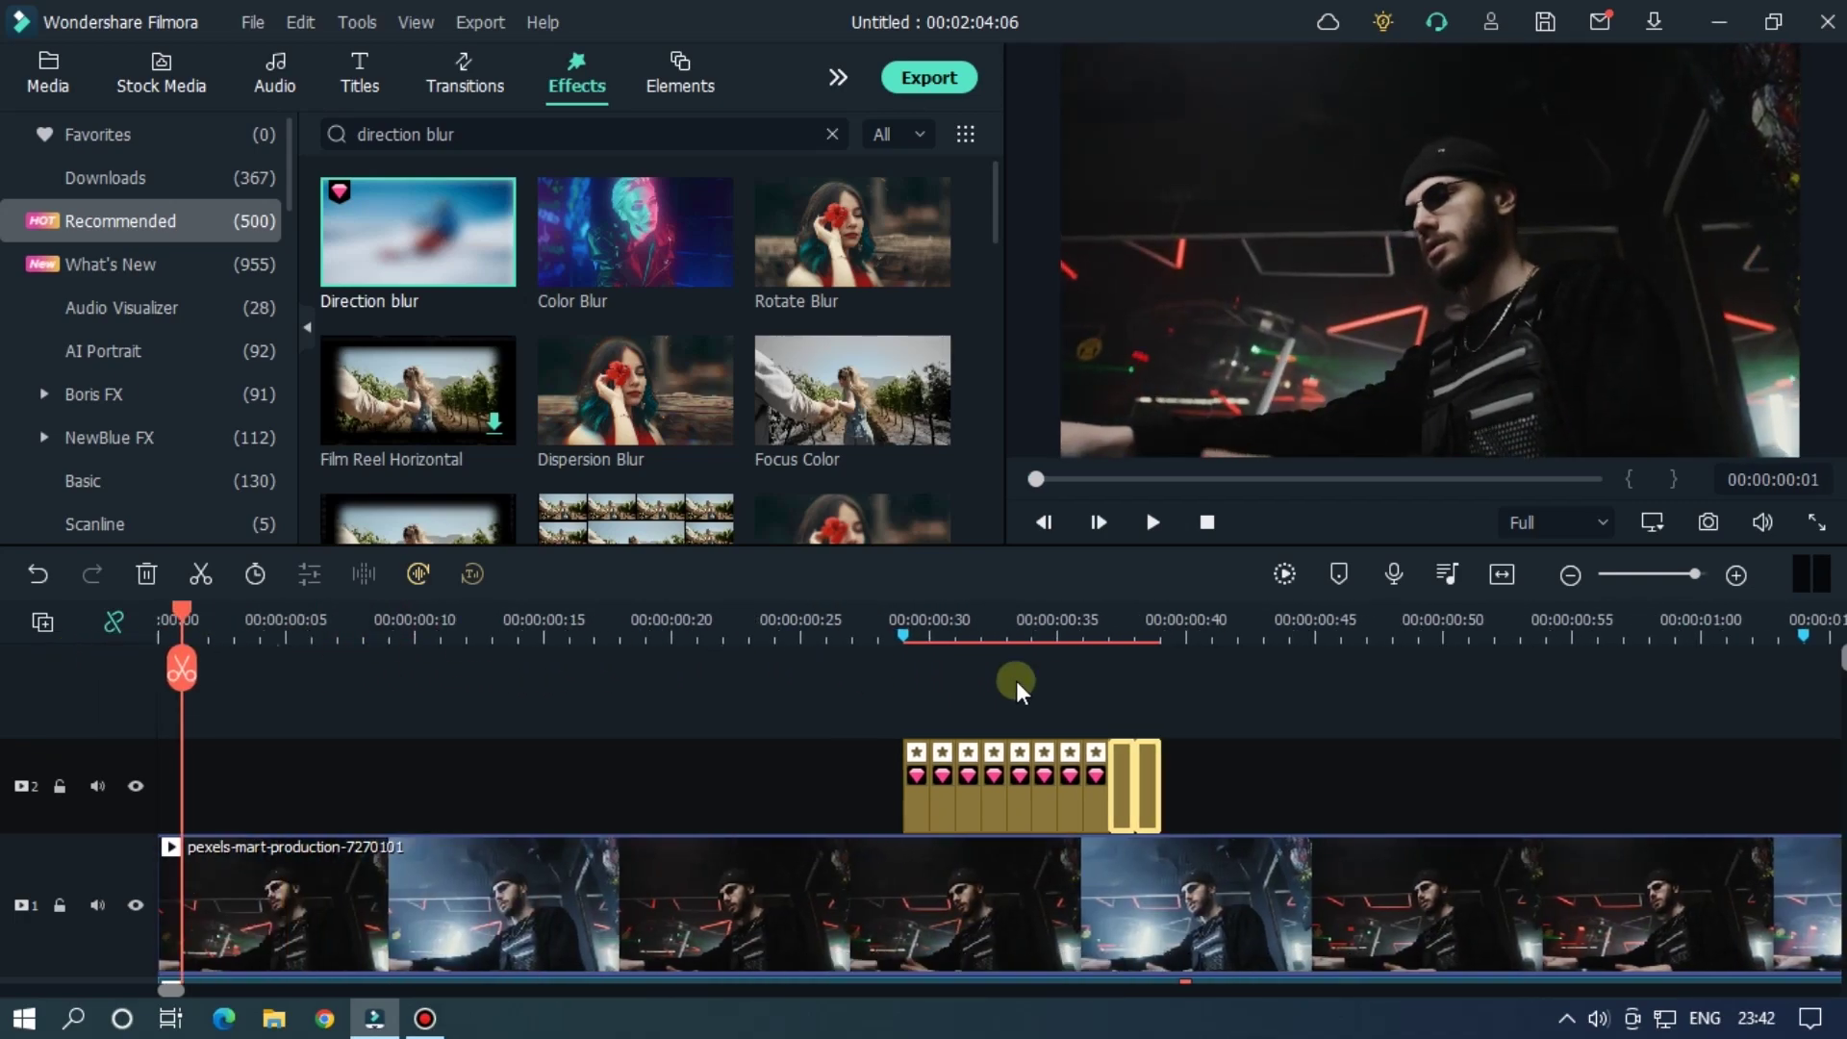
key("space")
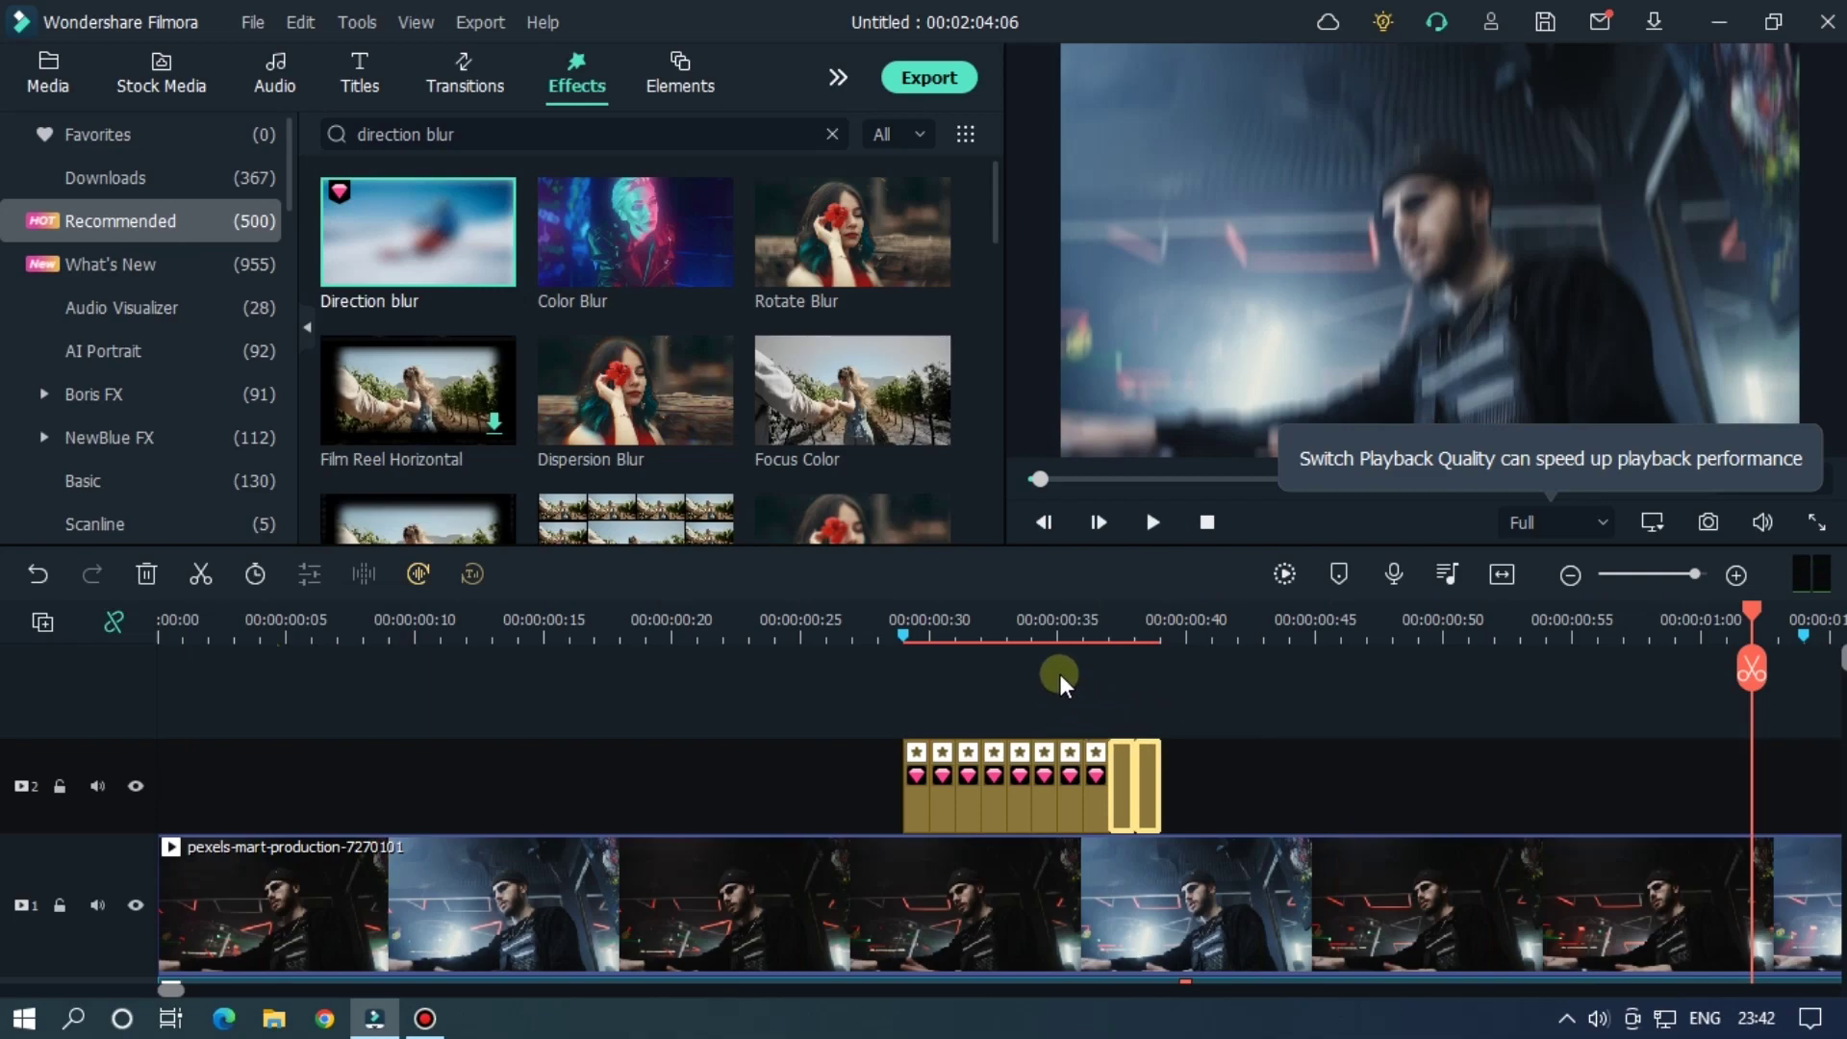
scroll(1099, 629, "down", 2)
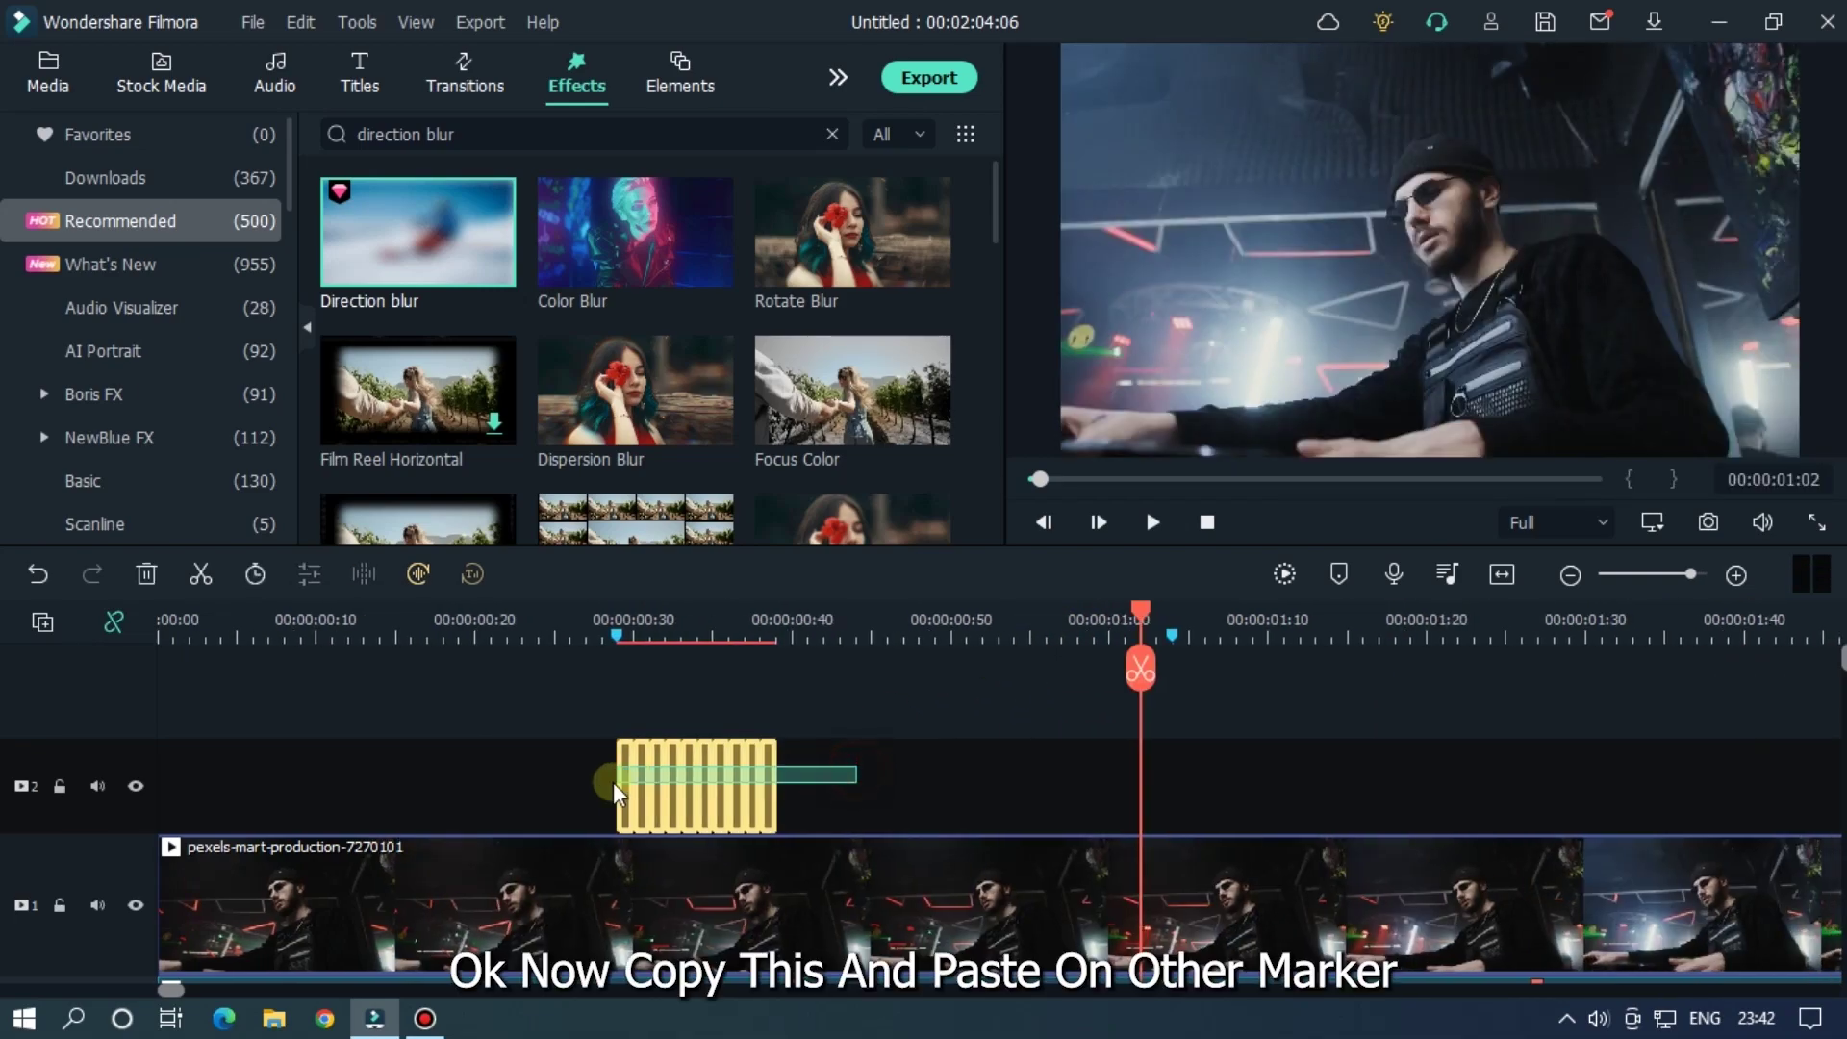
Step: Paste the ten-clip blur group at three later beat markers
left_click(1171, 615)
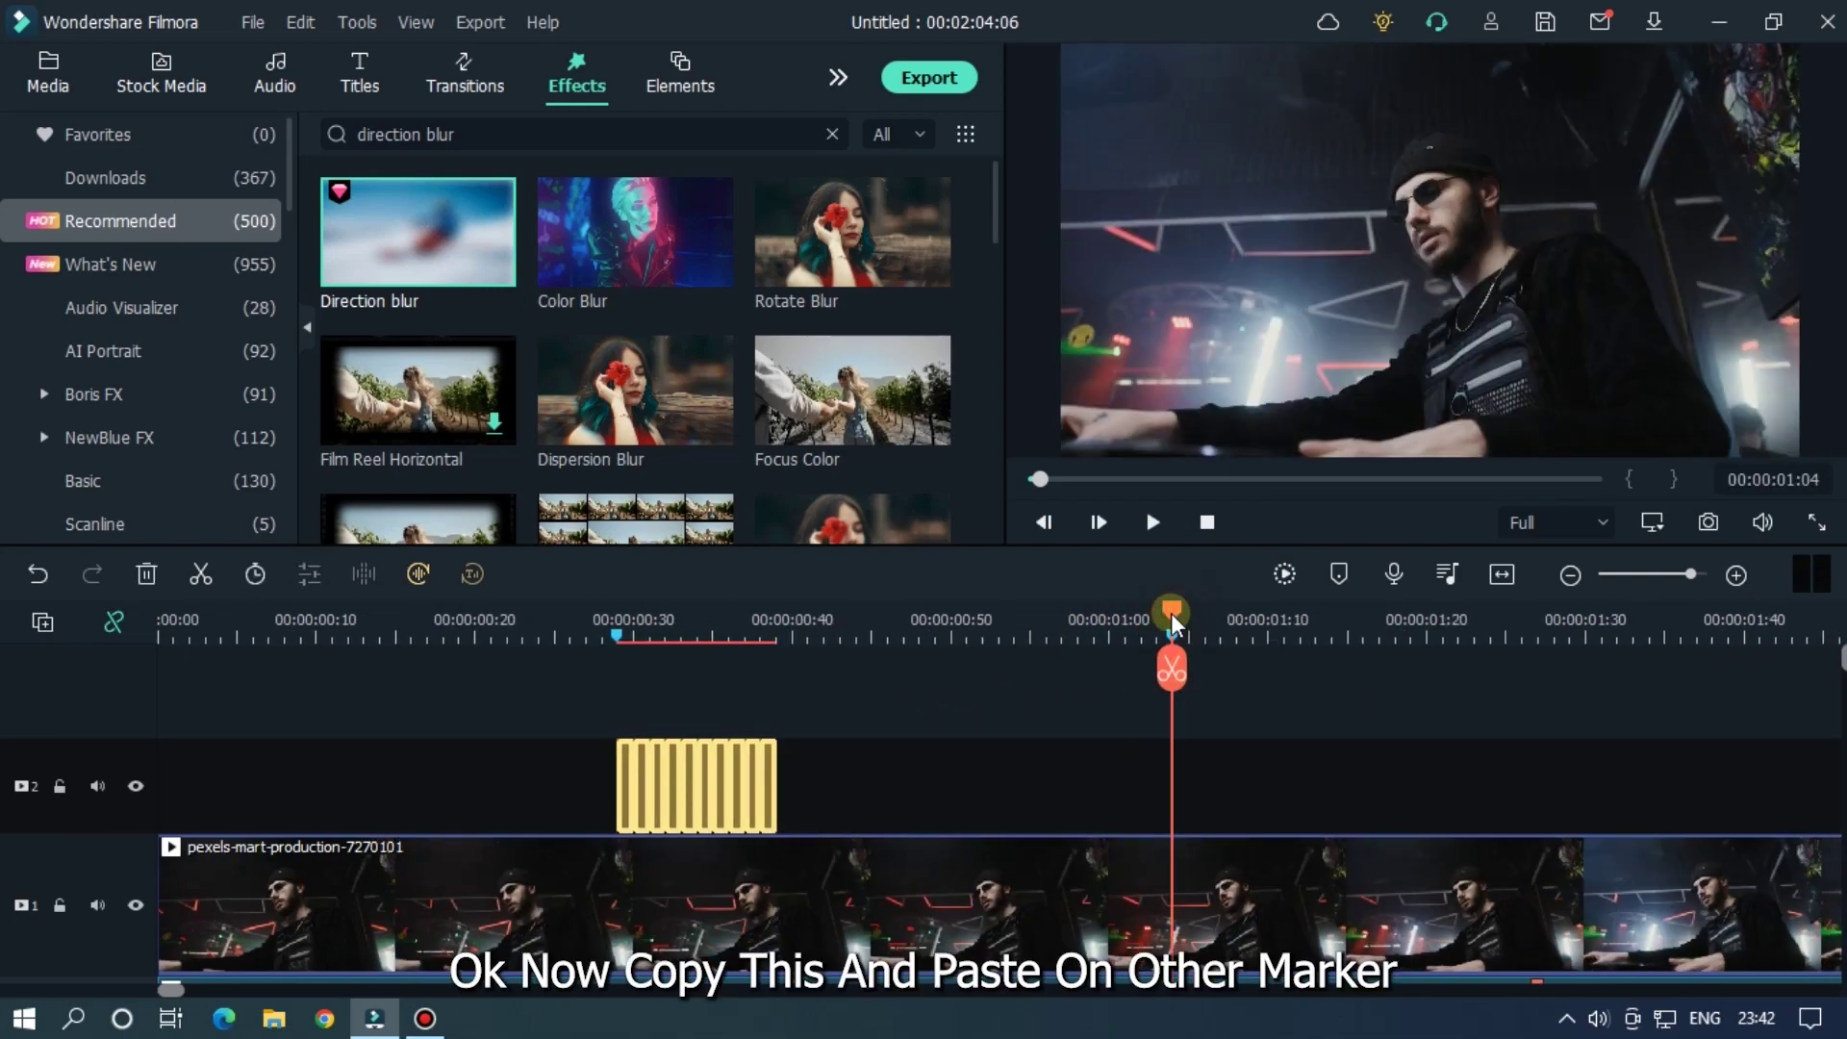
key("ctrl+v")
scroll(1192, 995, "down", 5)
scroll(1303, 634, "down", 2)
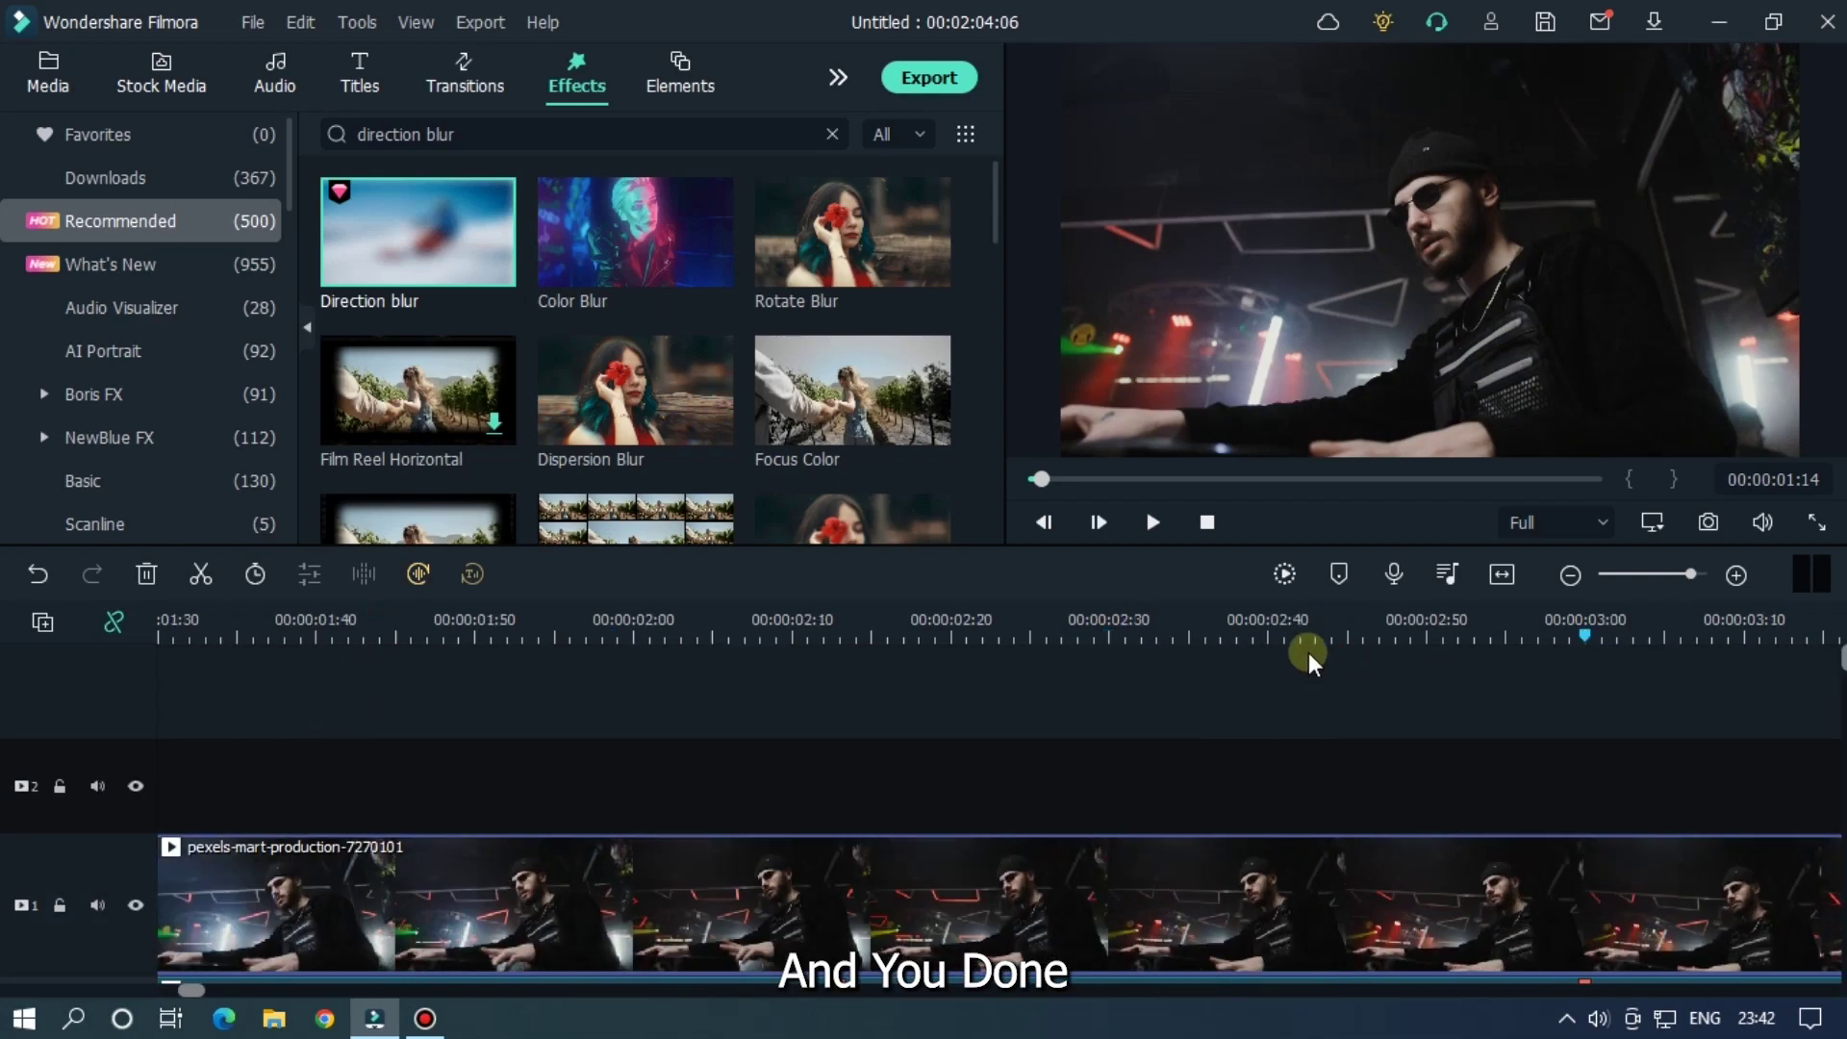
left_click(1397, 619)
key("ctrl+v")
left_click(1760, 618)
key("ctrl+v")
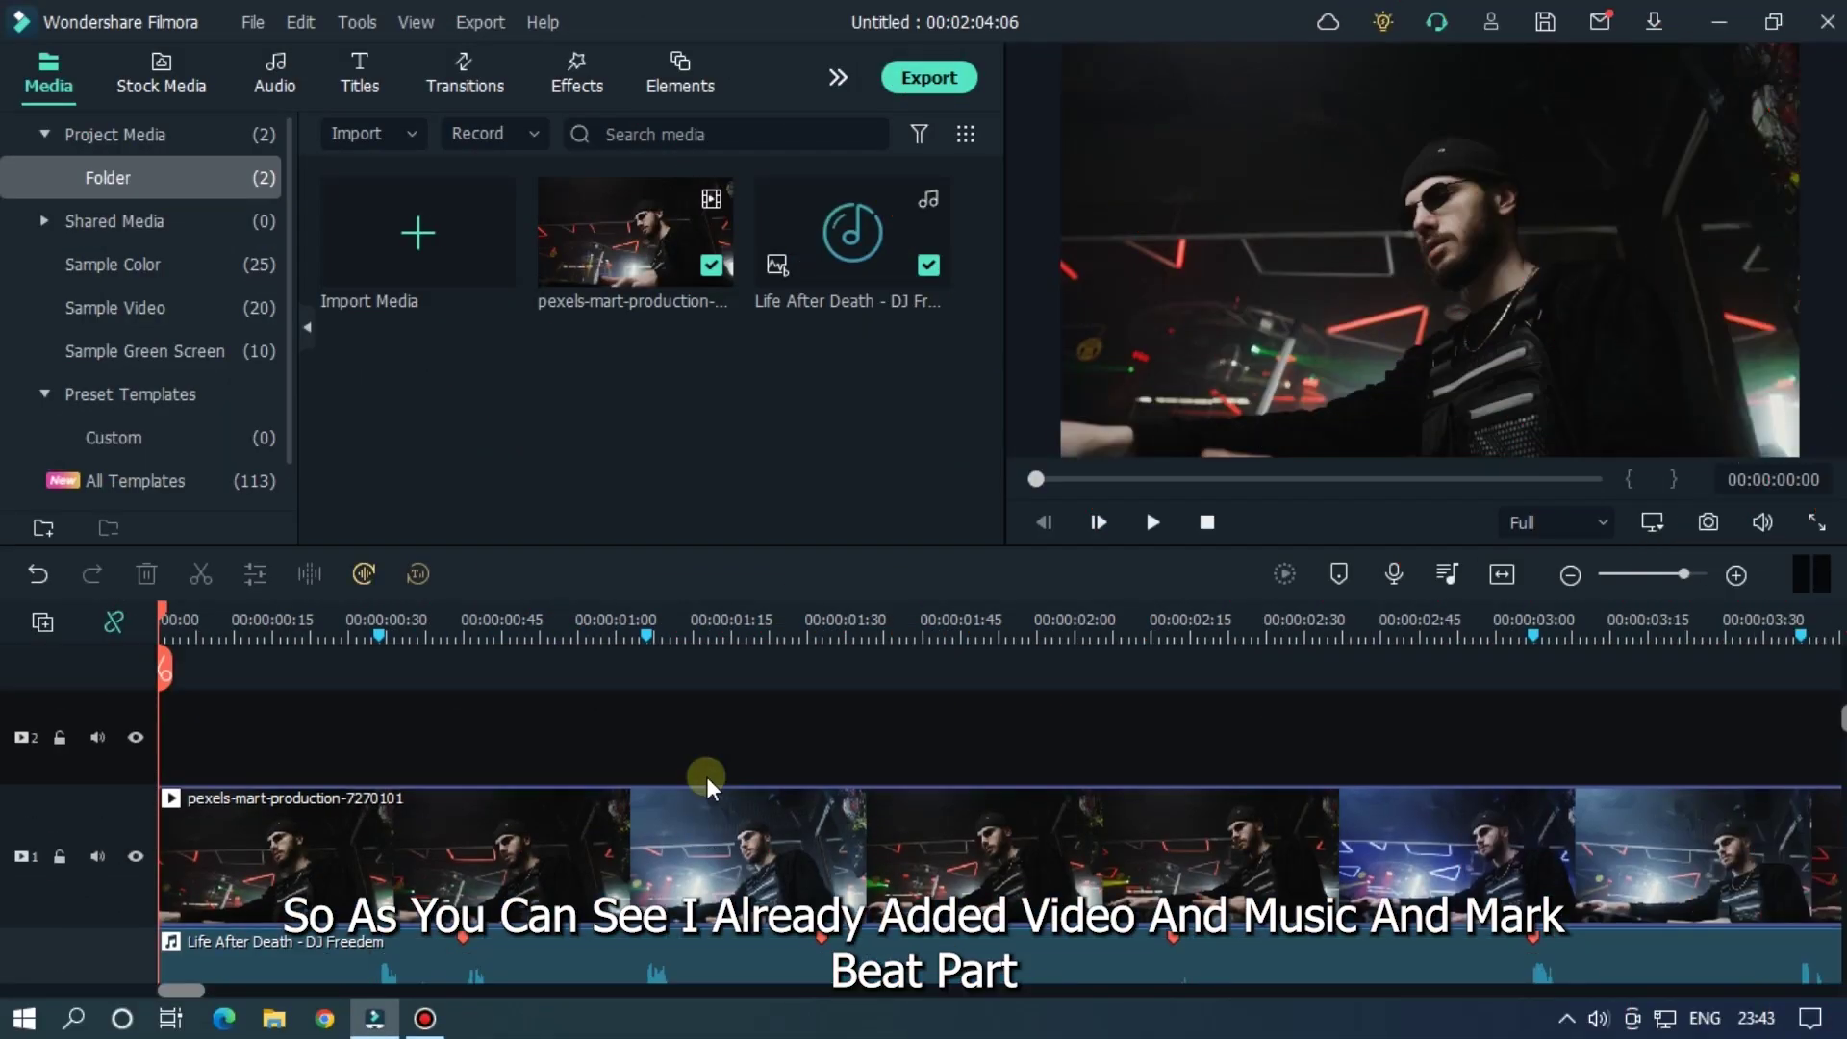
Step: Zoom in the timeline and list the Shake filters, such as Extreme, Chaos 2 and Up-Down 2
left_click_drag(633, 625, 811, 620)
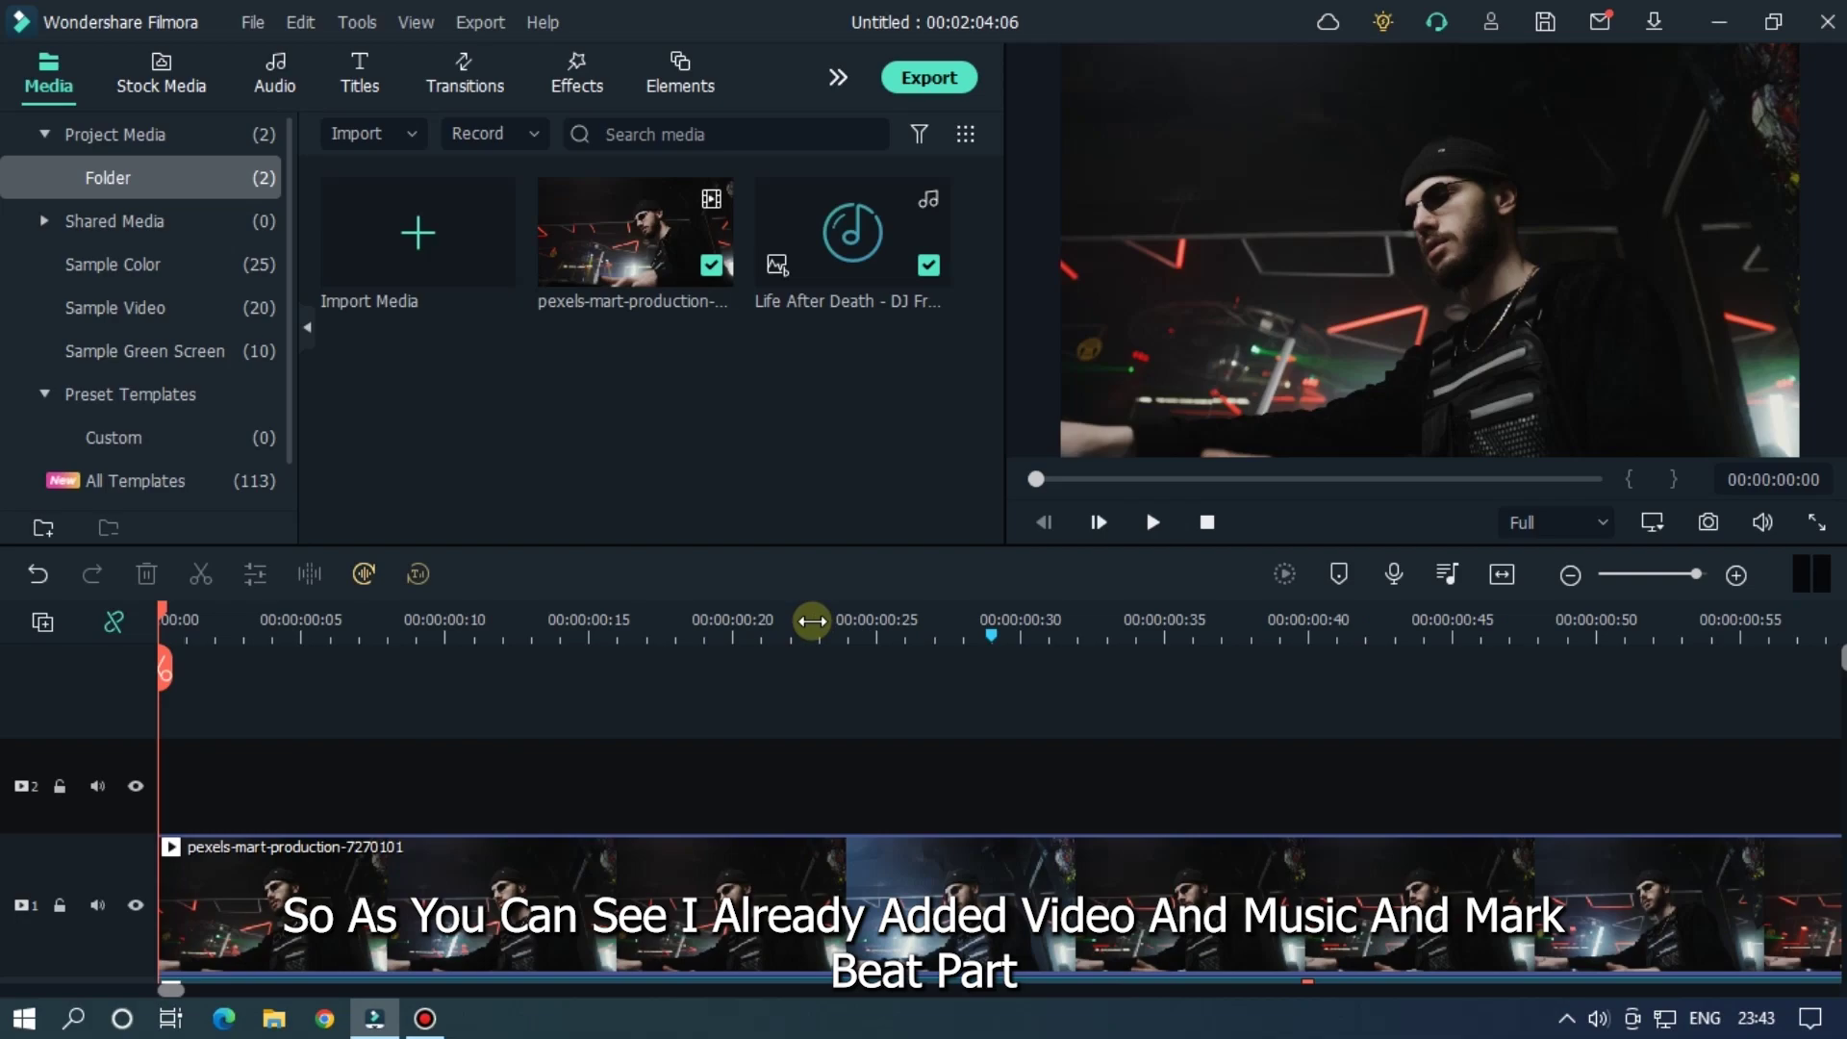
left_click(575, 85)
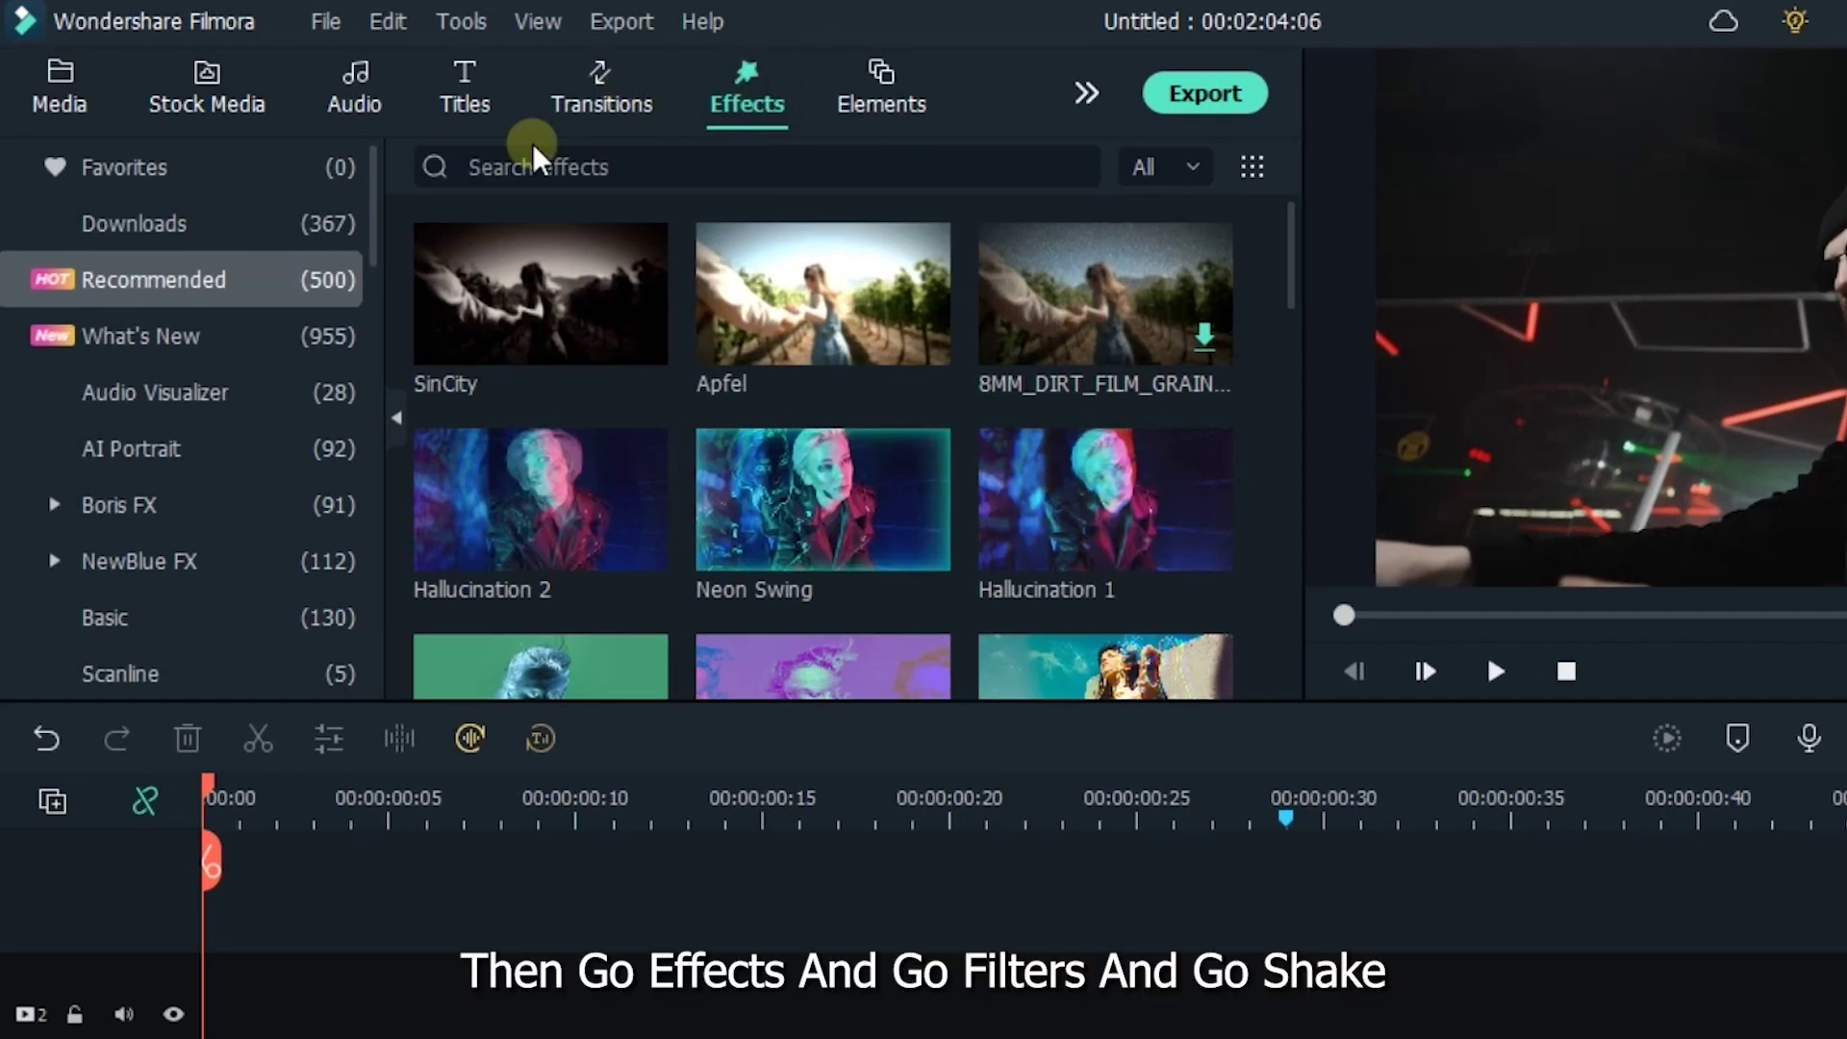
scroll(200, 556, "down", 4)
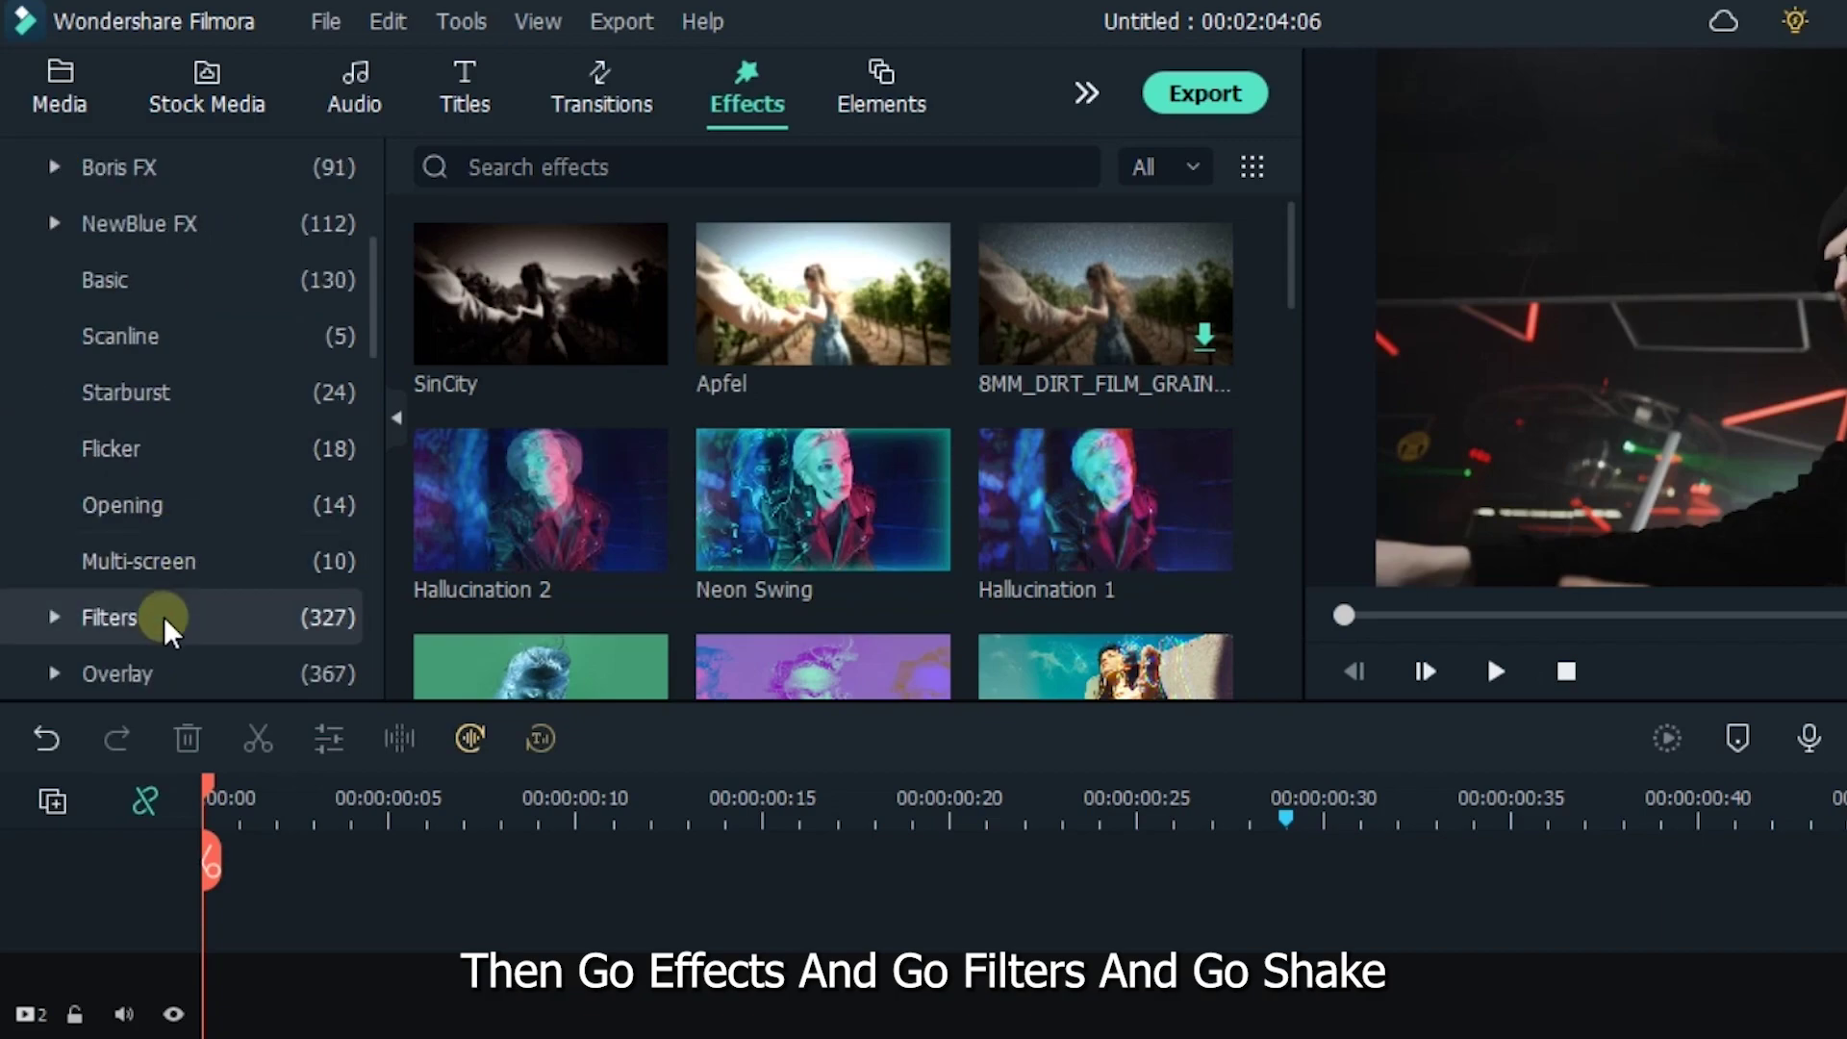
left_click(163, 616)
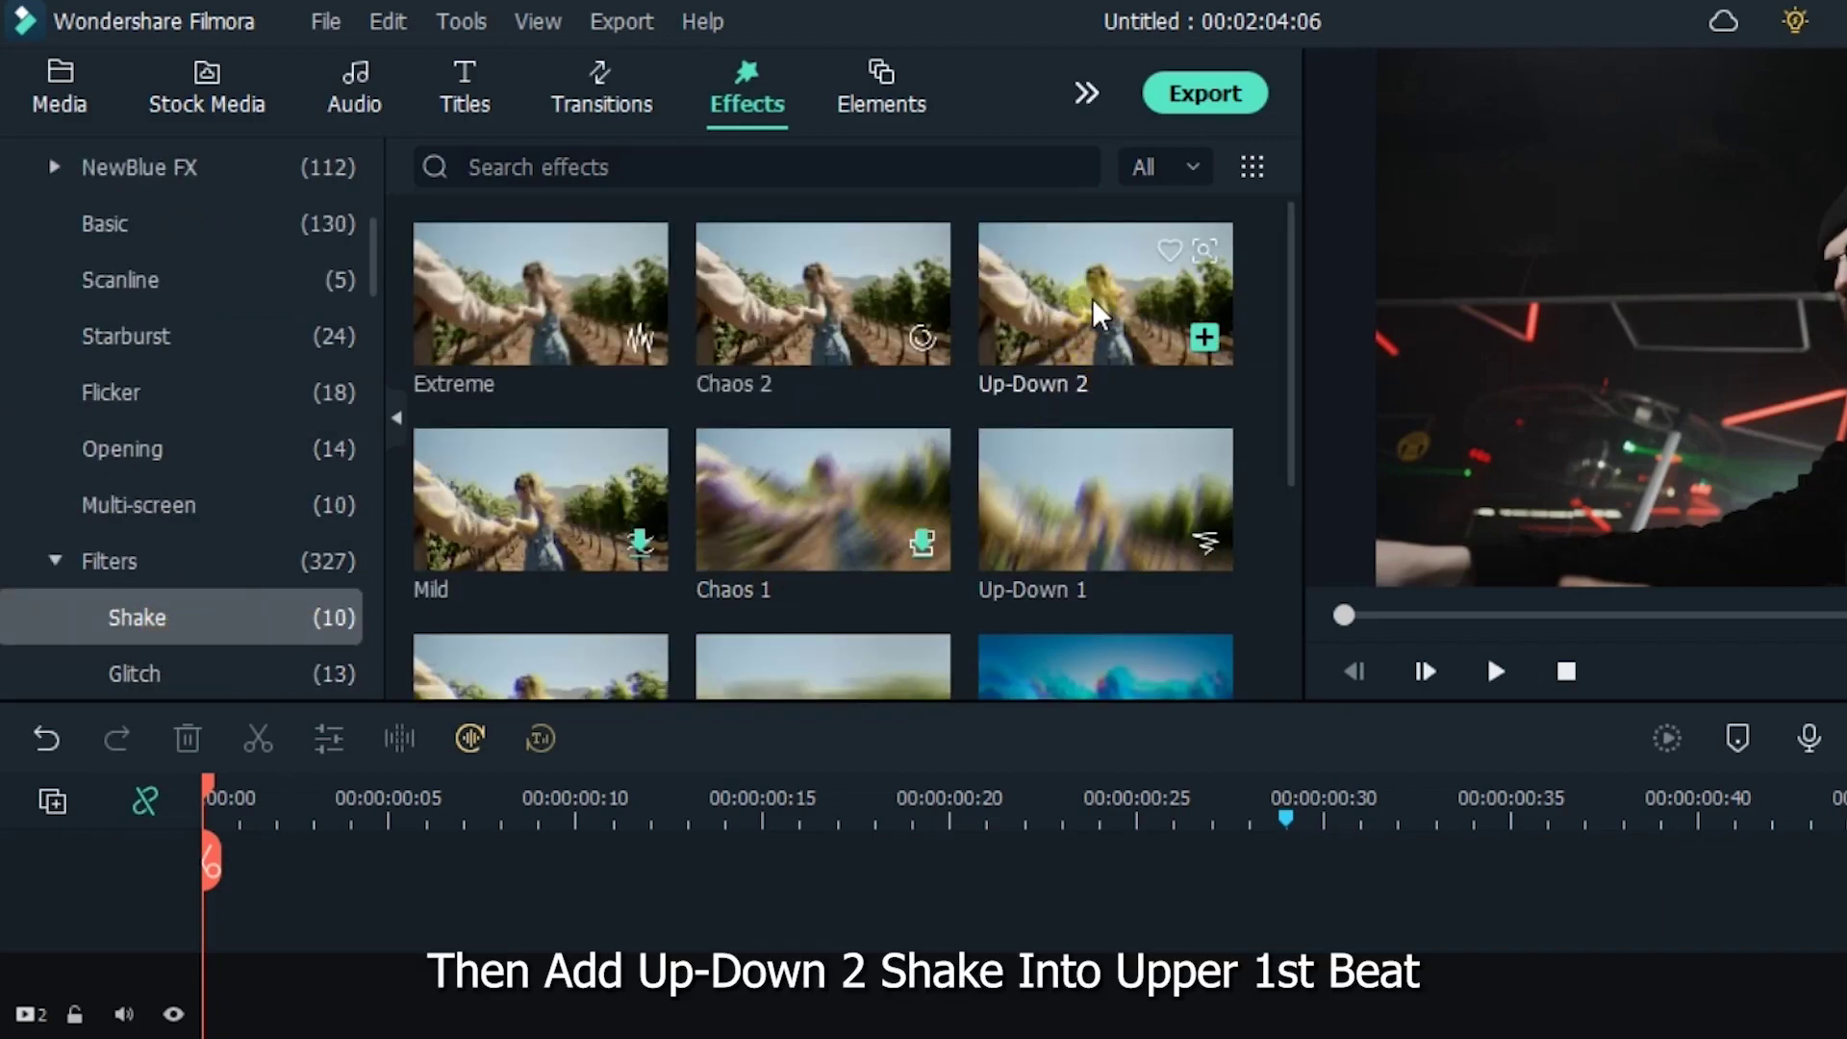
Step: Place Up-Down 2 on track 2 at the first beat marker and trim it to about ten frames
left_click_drag(1099, 313, 1304, 887)
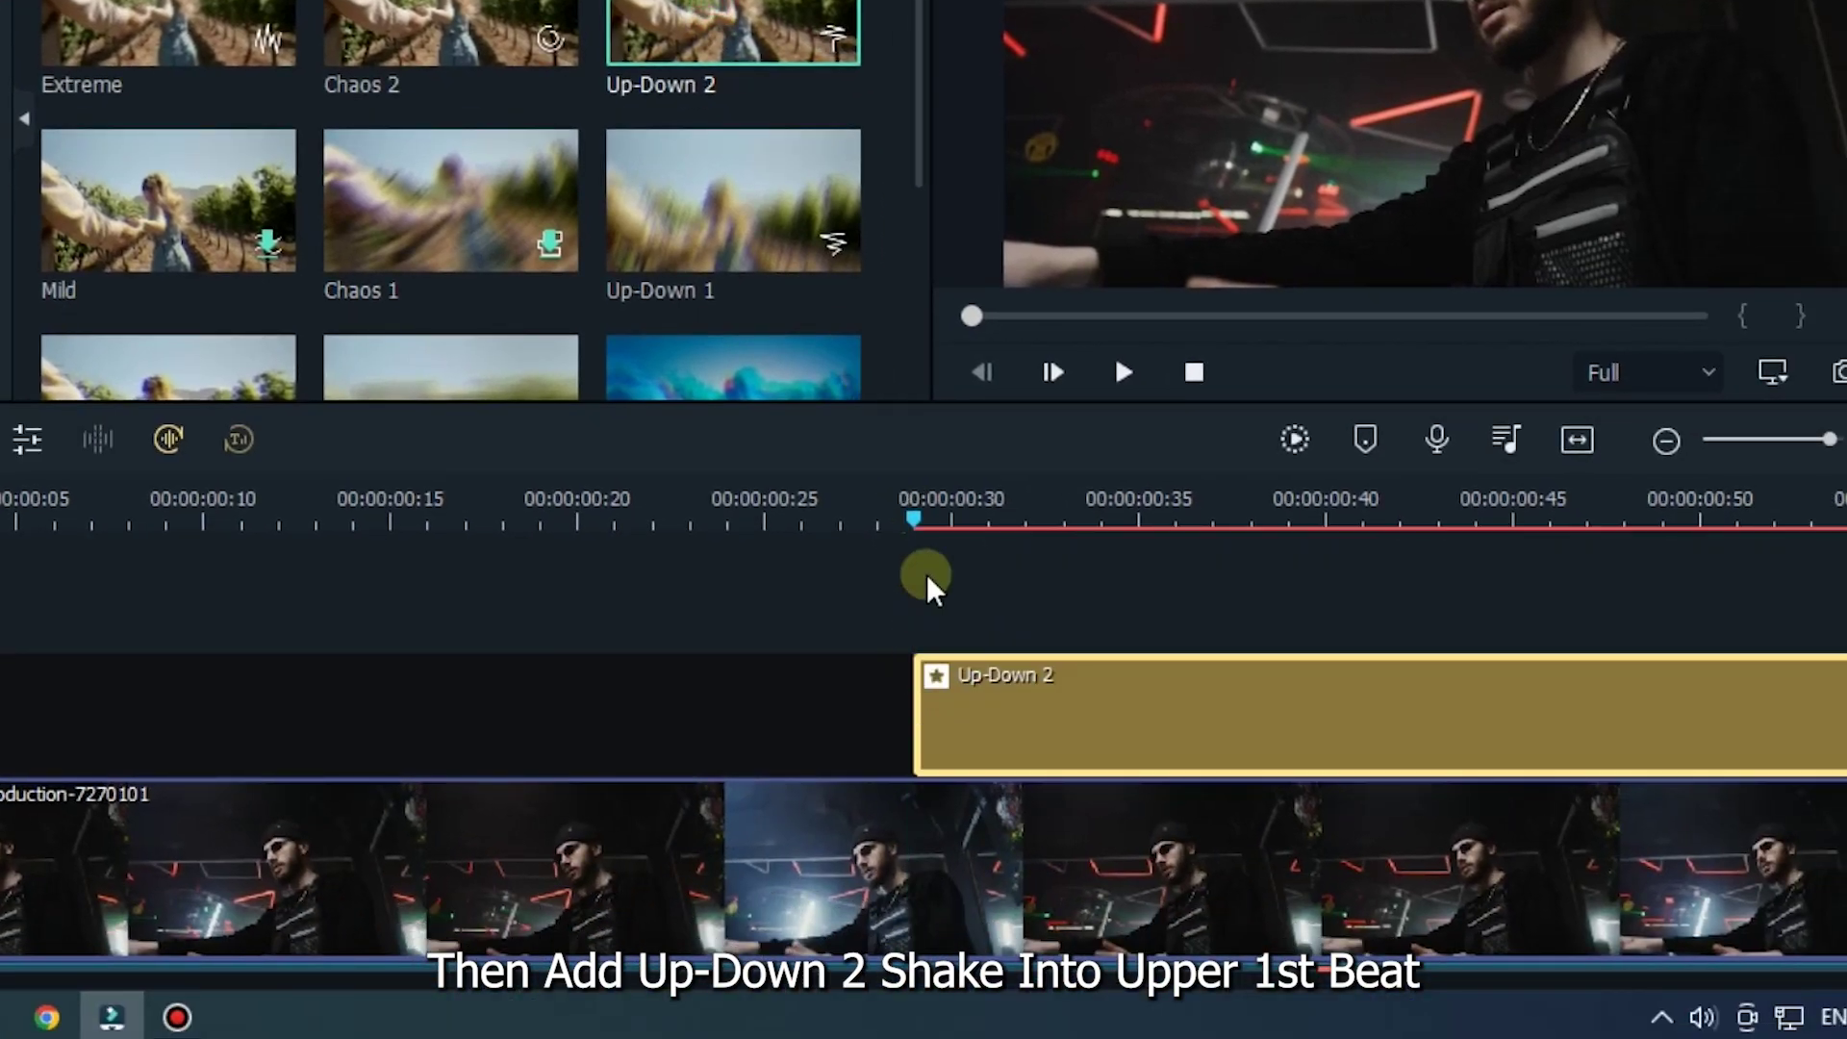
left_click(914, 491)
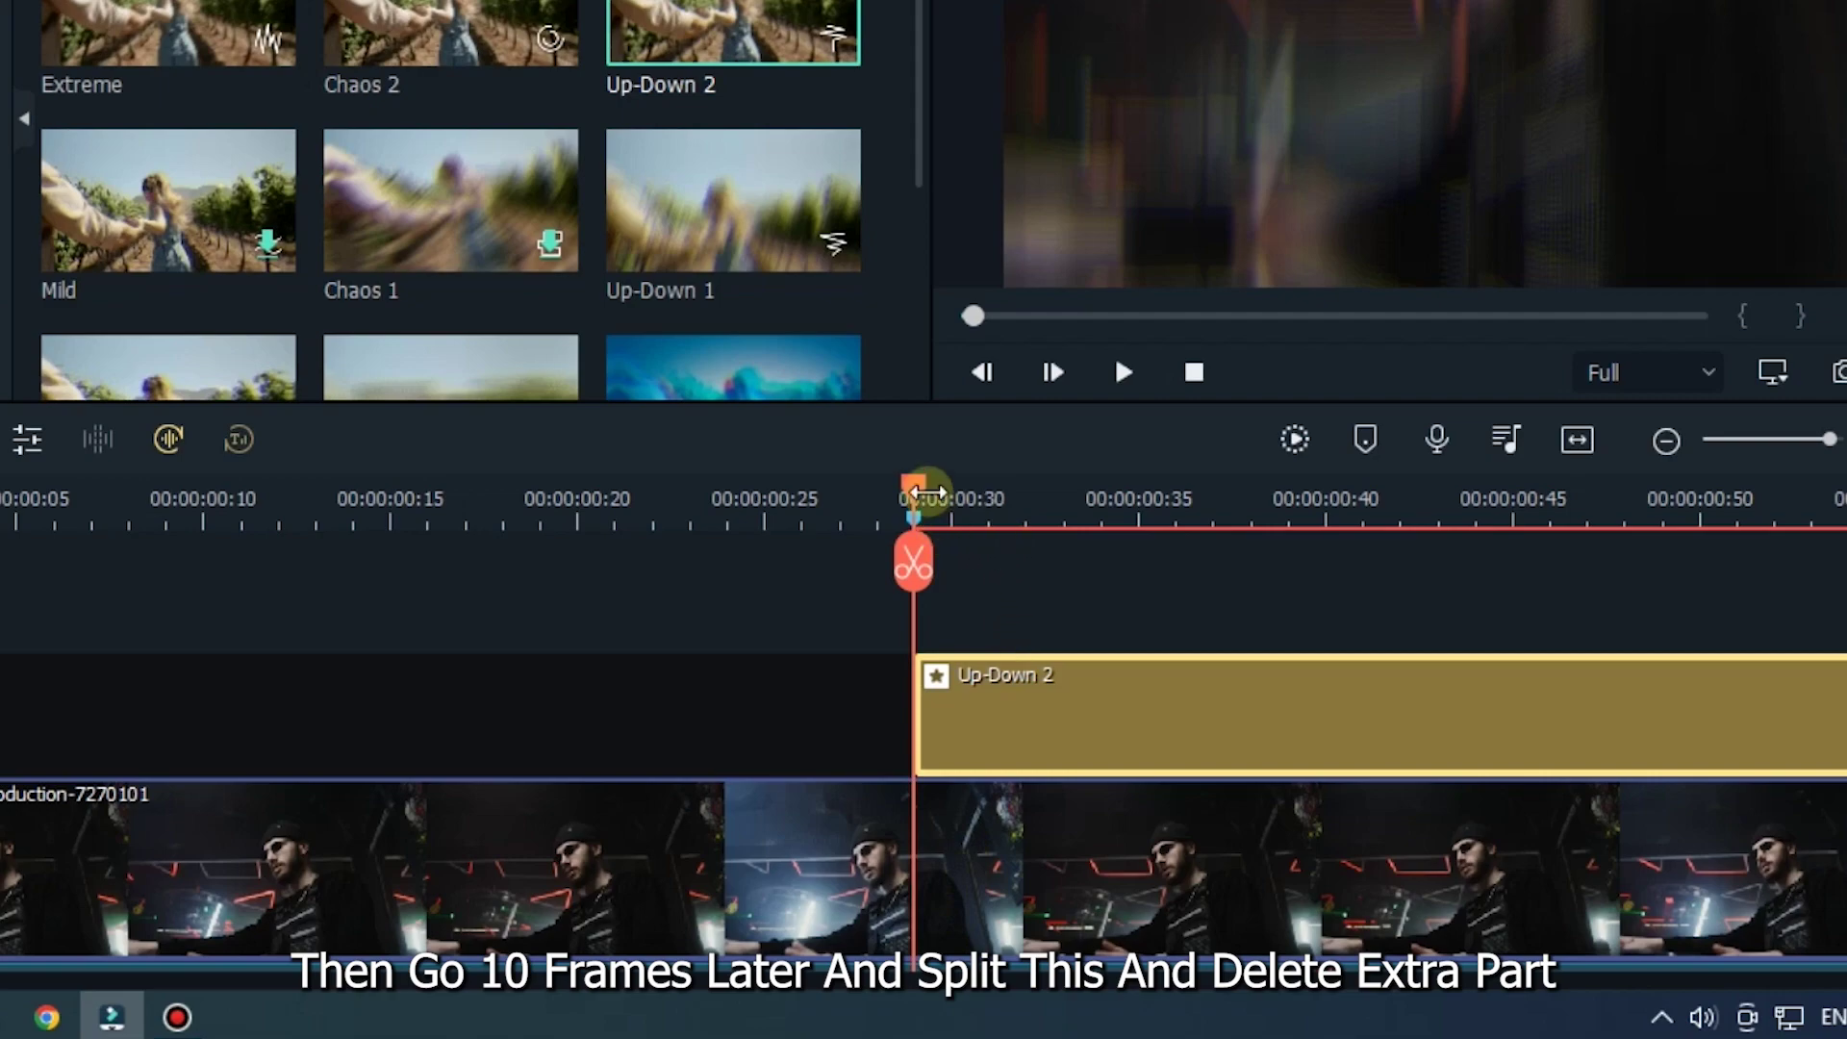
key("Right")
key("Right")
key("Right")
key("Right")
key("Right")
key("Right")
key("Right")
key("Right")
key("Right")
key("Right")
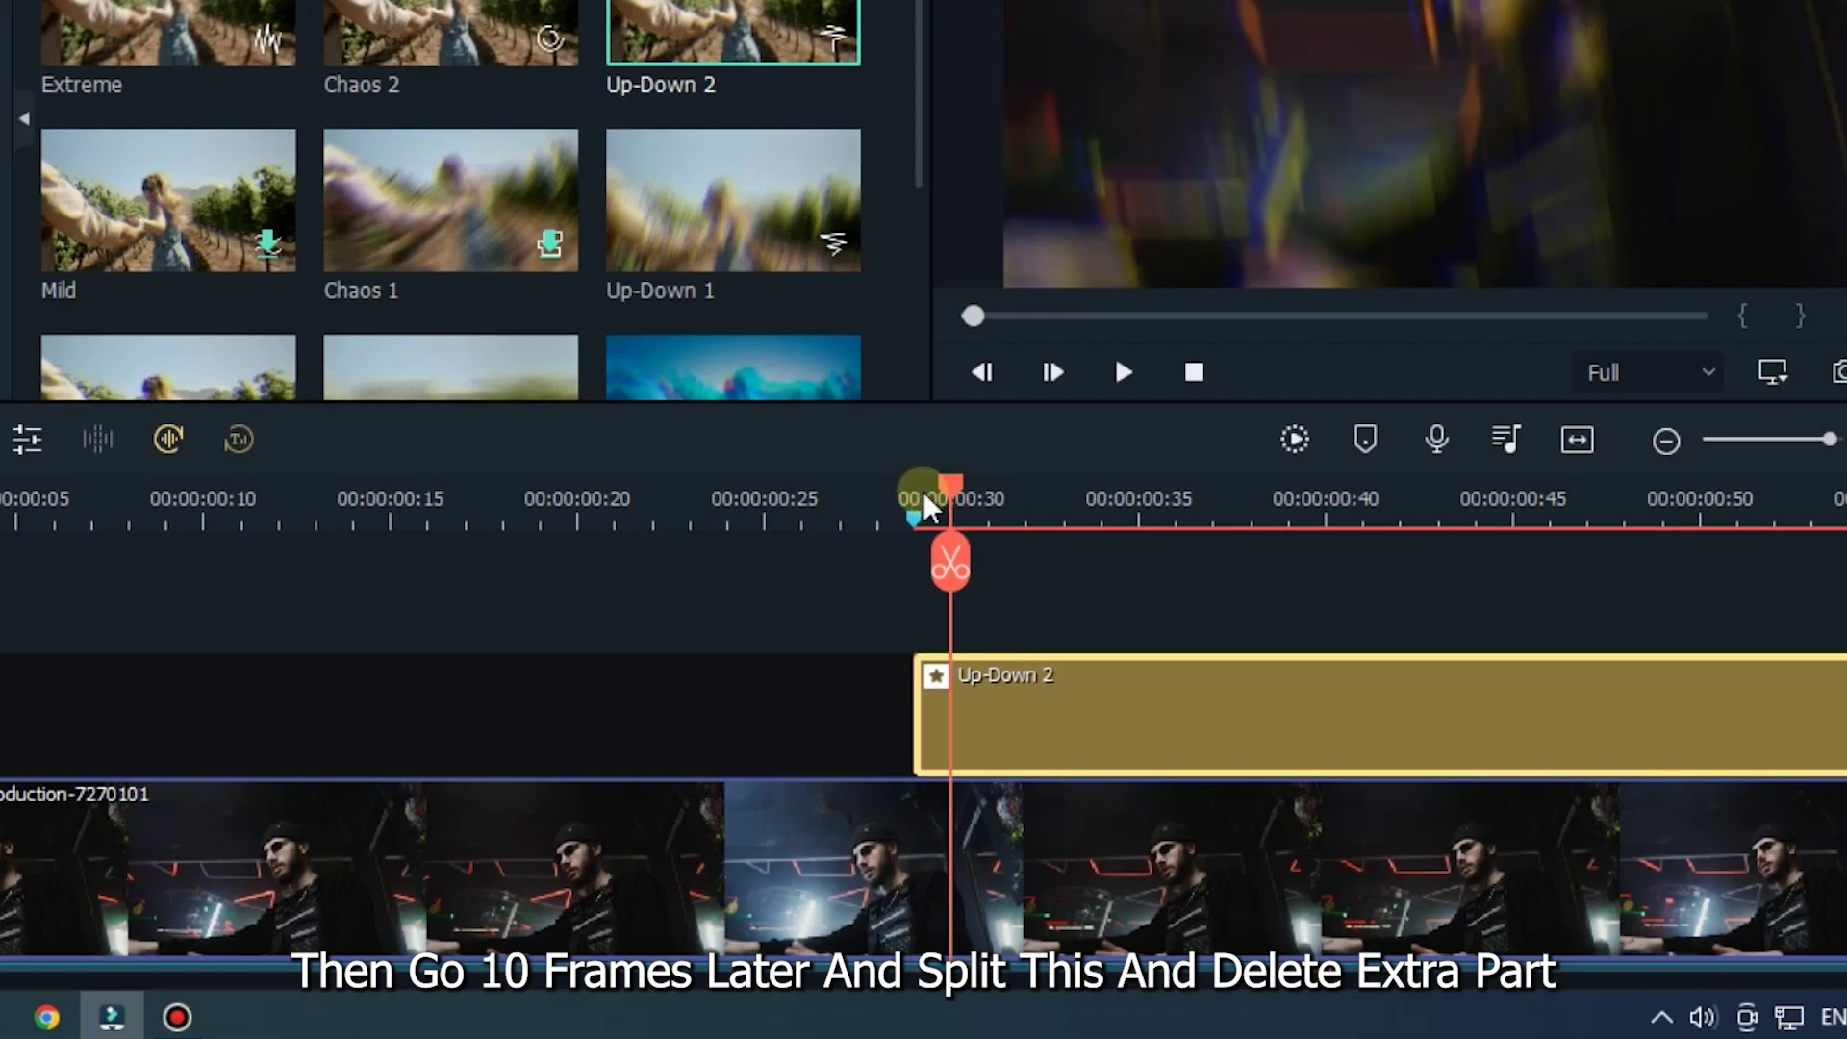
key("Right")
key("Right")
key("Right")
key("Right")
key("Right")
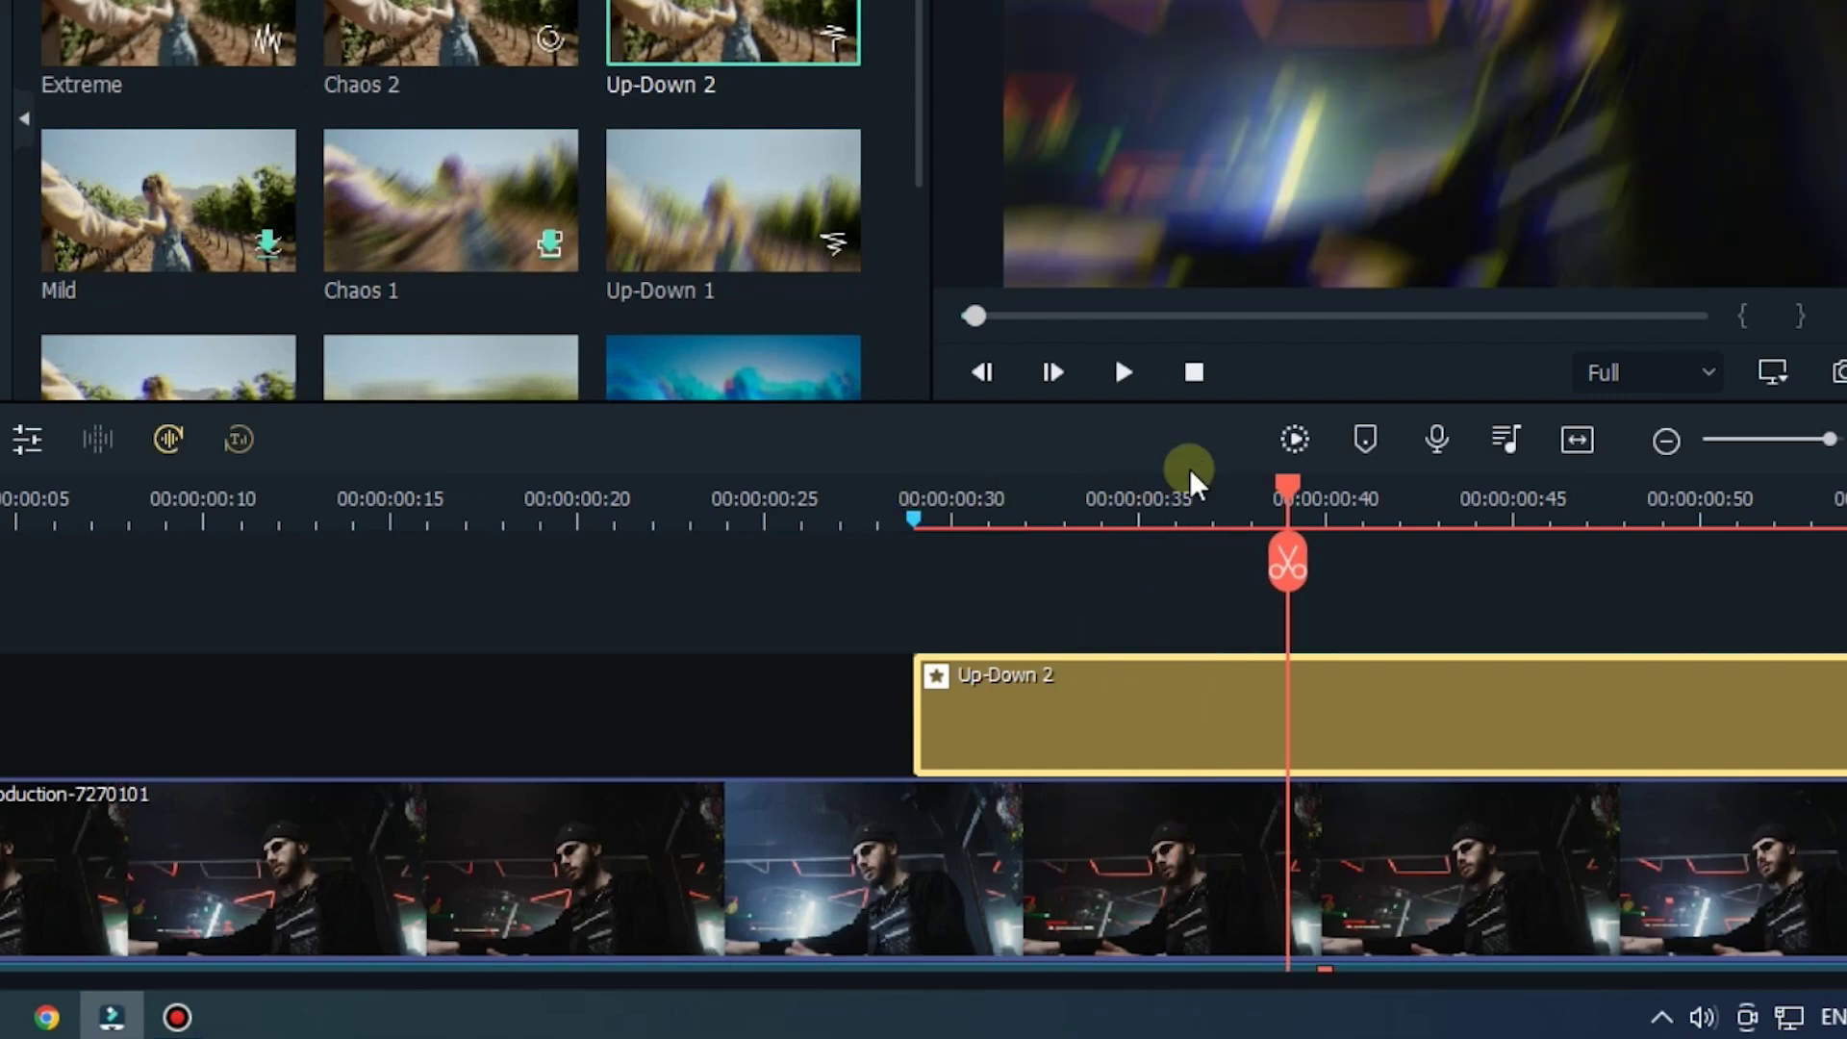
left_click(1288, 563)
key("Delete")
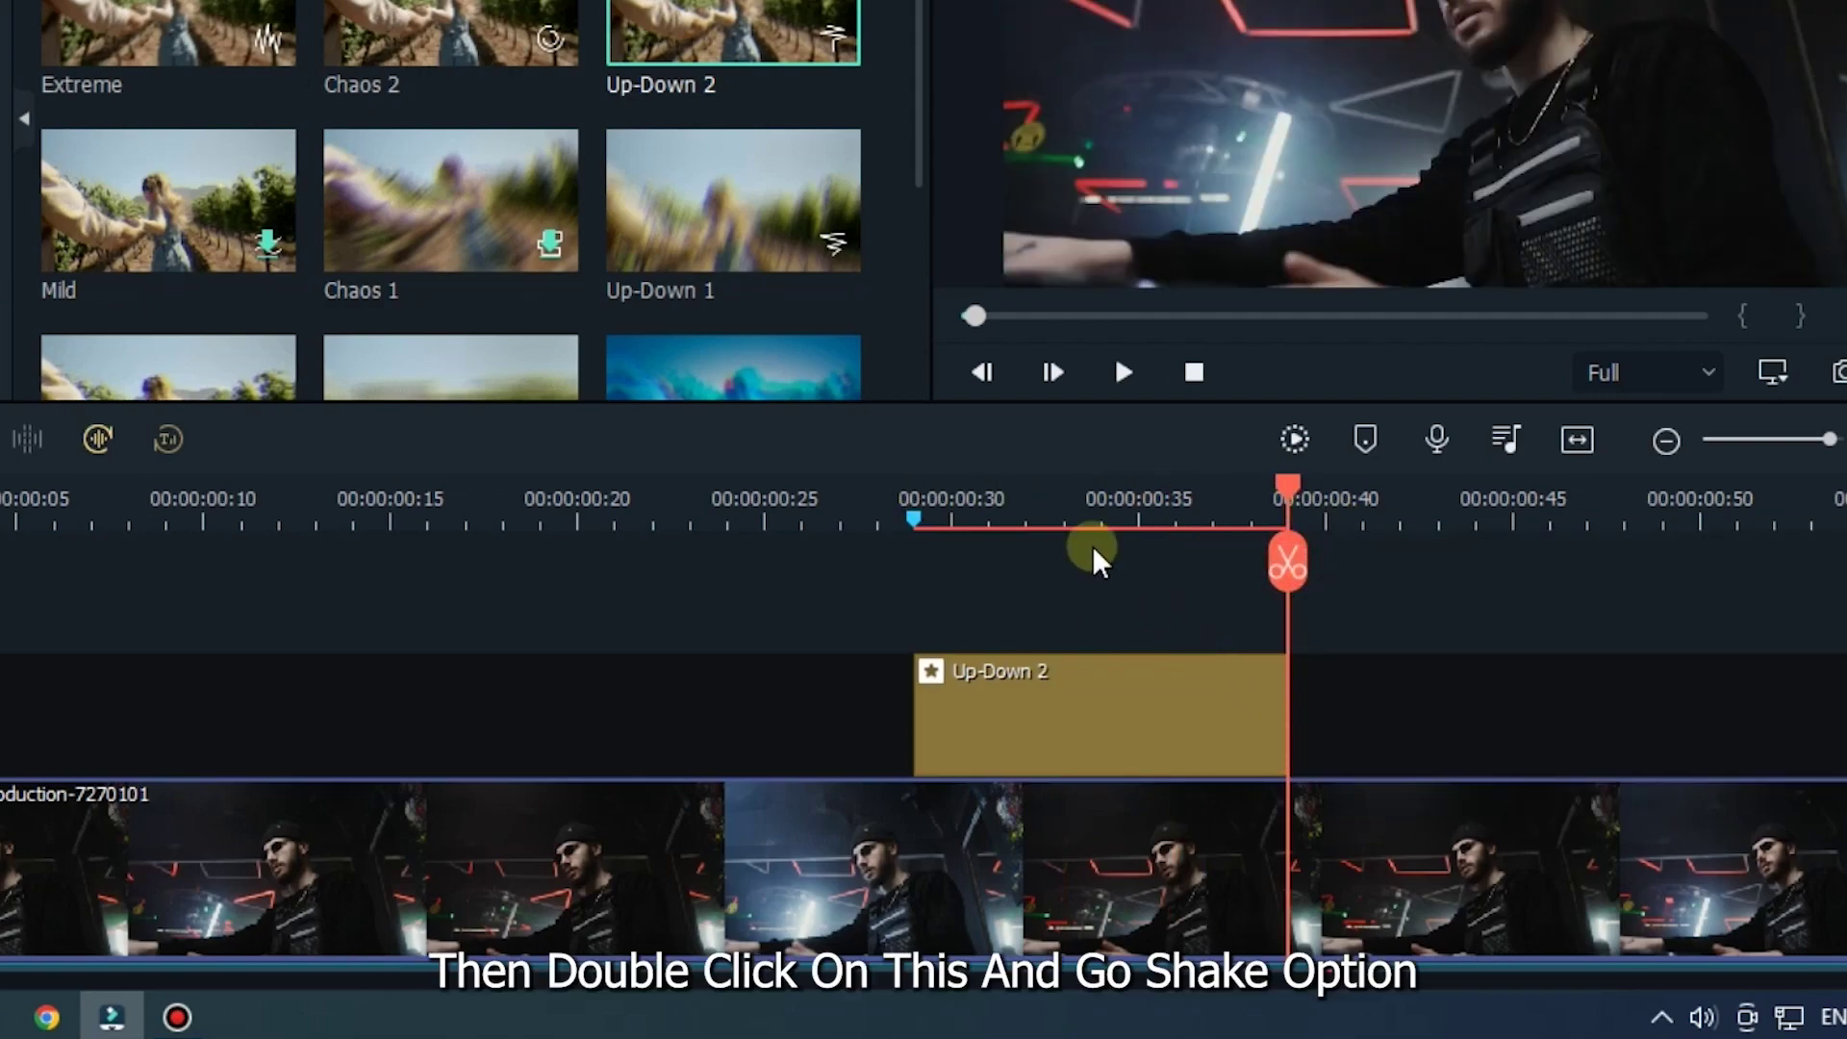
Step: Open the Up-Down 2 clip's settings and raise its Position Y to 1.00
left_click(1064, 499)
double_click(1085, 684)
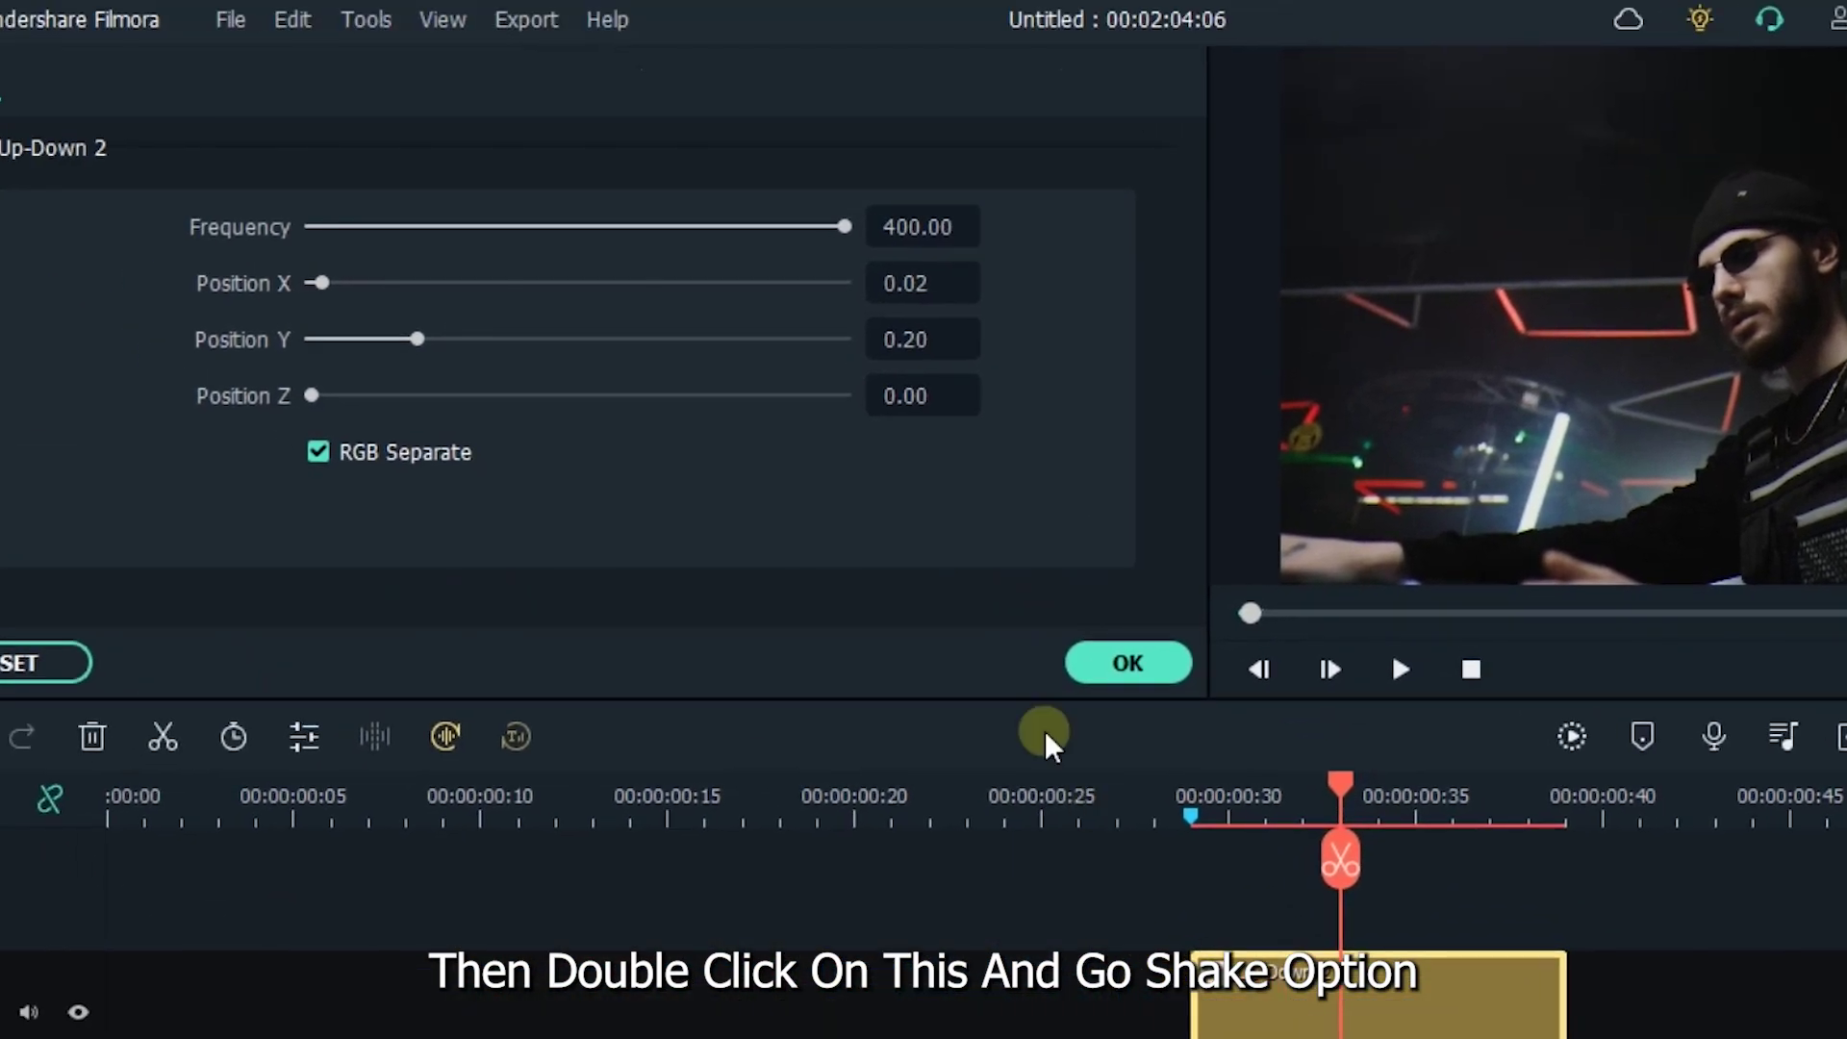
left_click_drag(417, 343, 870, 340)
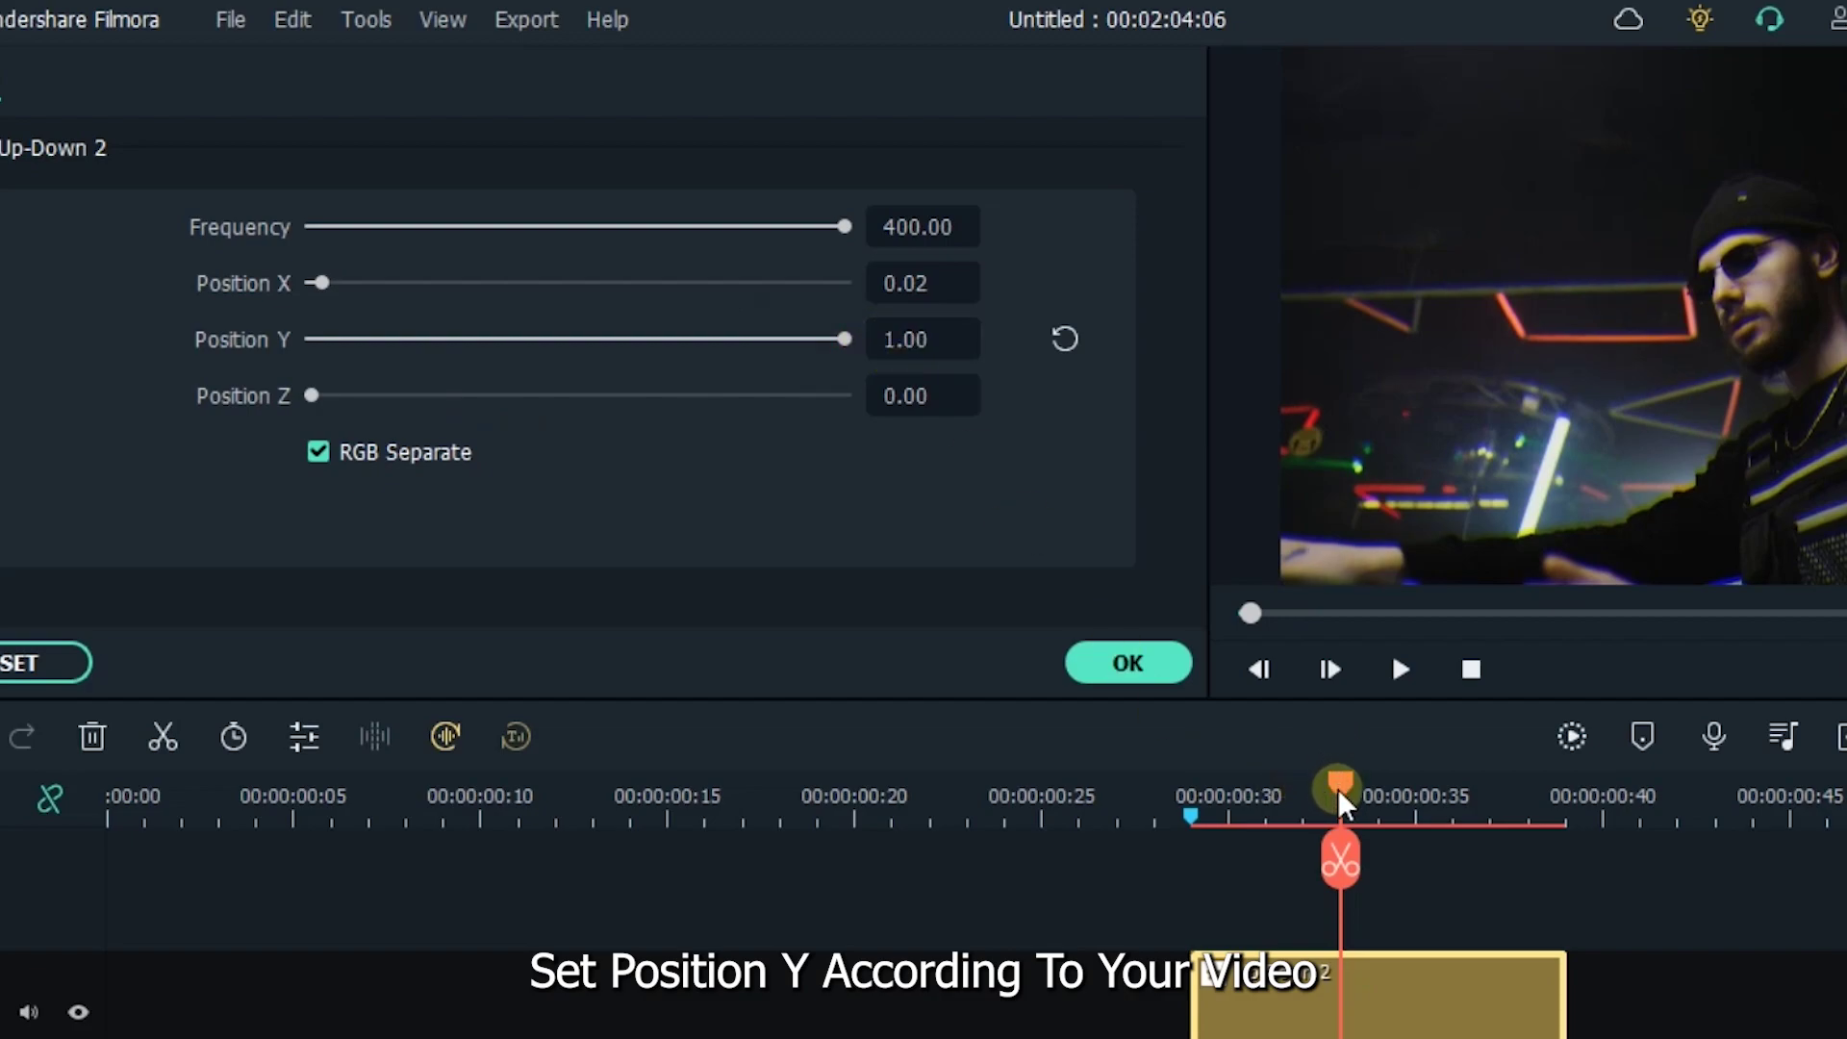
mouse_move(1337, 788)
left_mouse_down()
mouse_move(1272, 804)
mouse_move(1306, 804)
left_mouse_up()
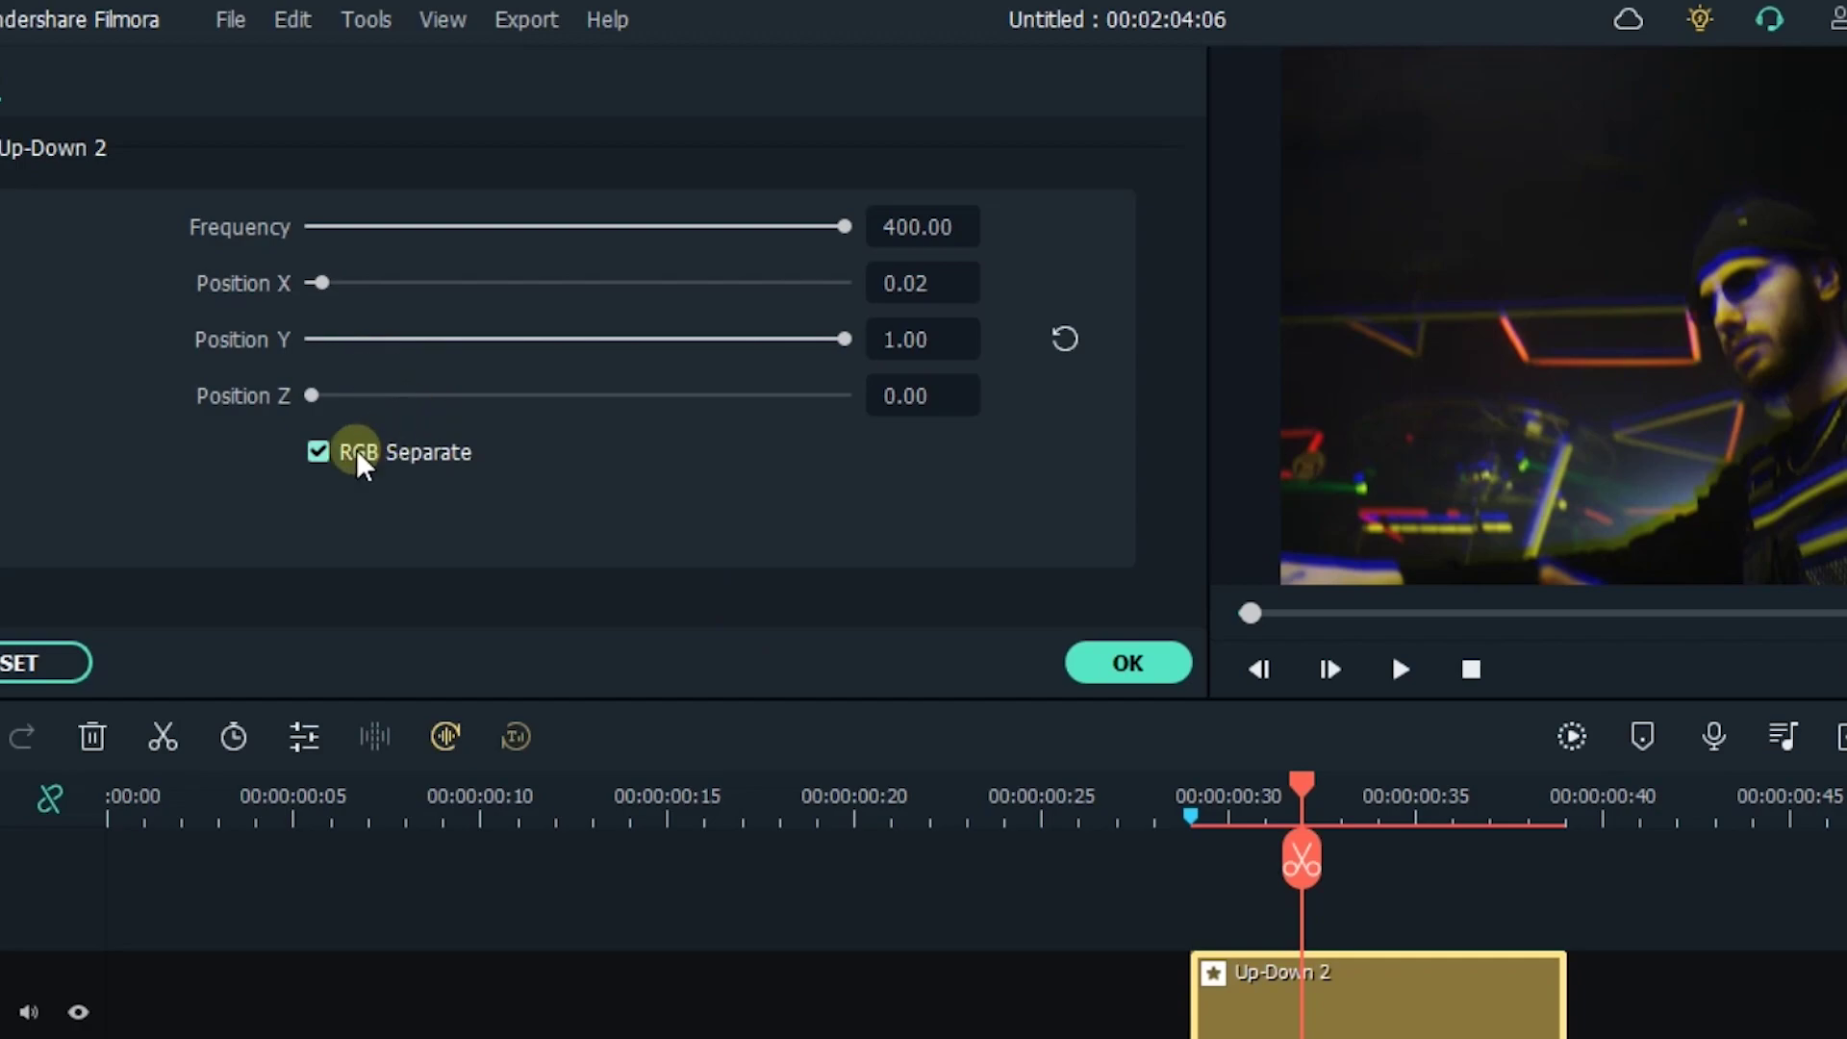
scroll(1195, 808, "down", 2)
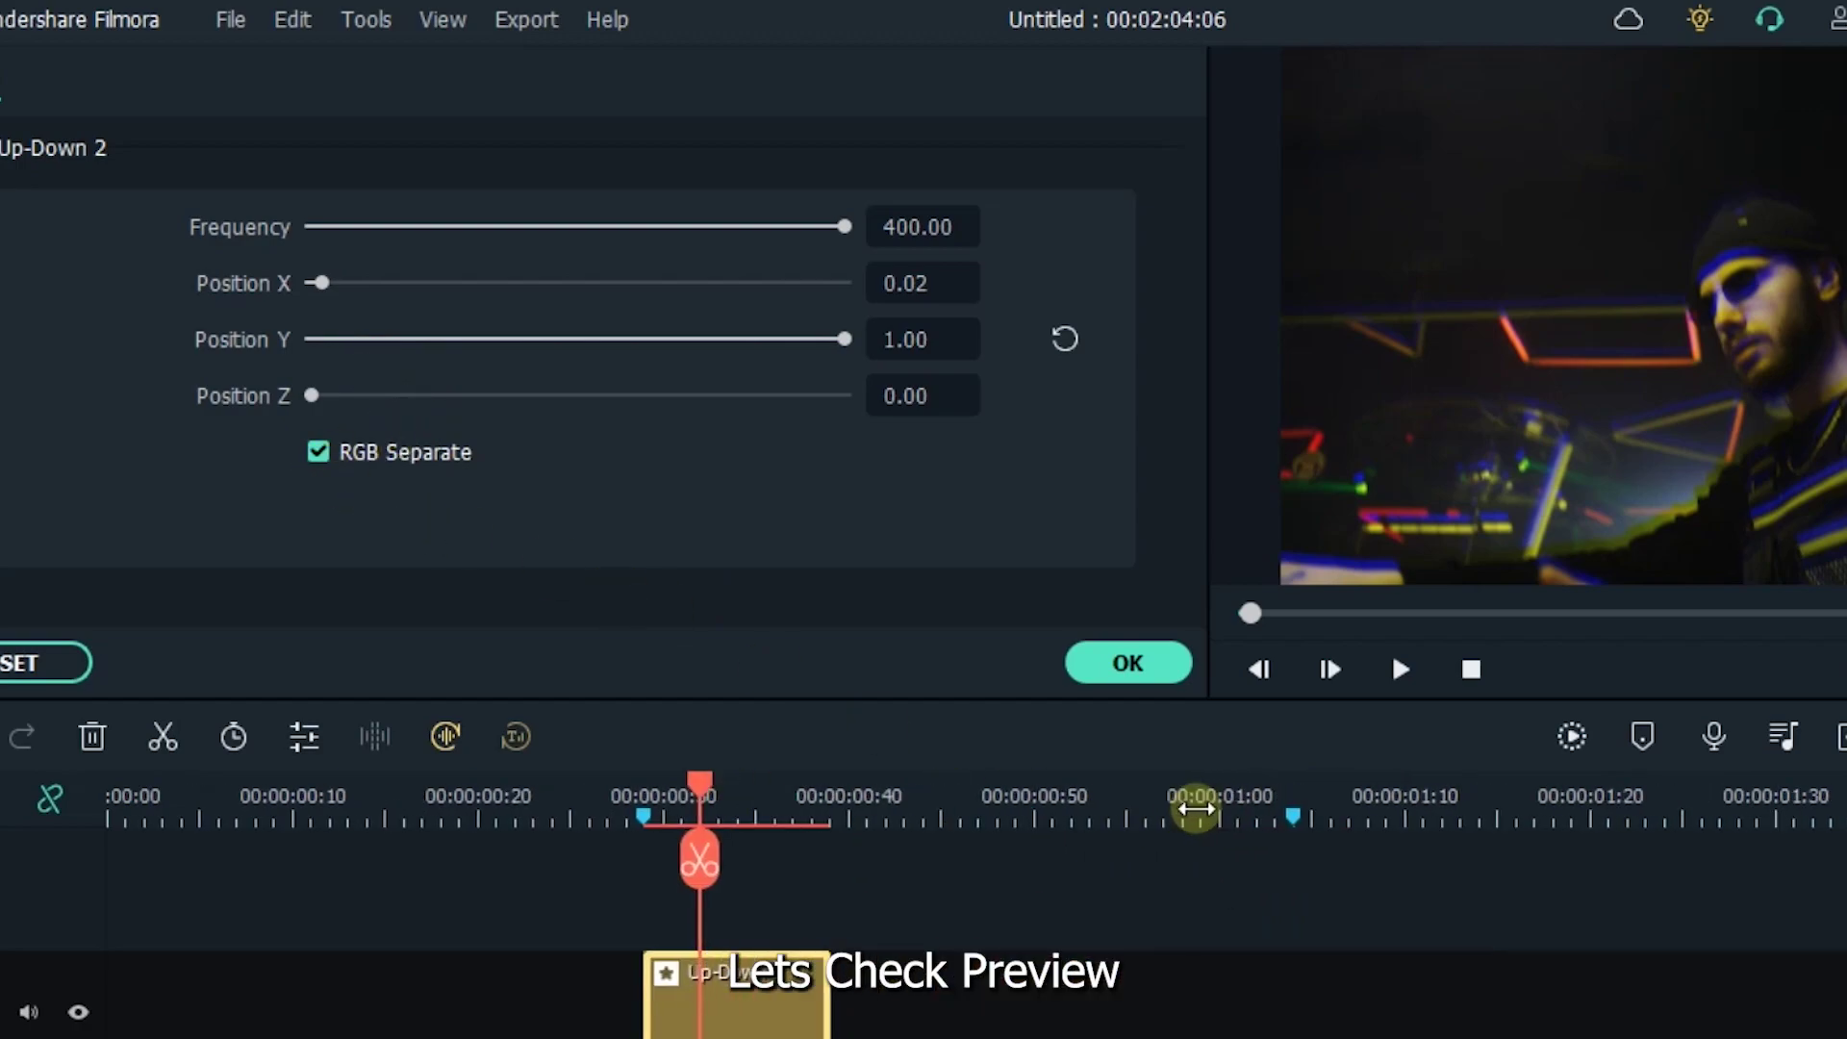
Step: Preview the shake, then paste Up-Down 2 copies at the next beat marker and at 00:00:03:00
key("space")
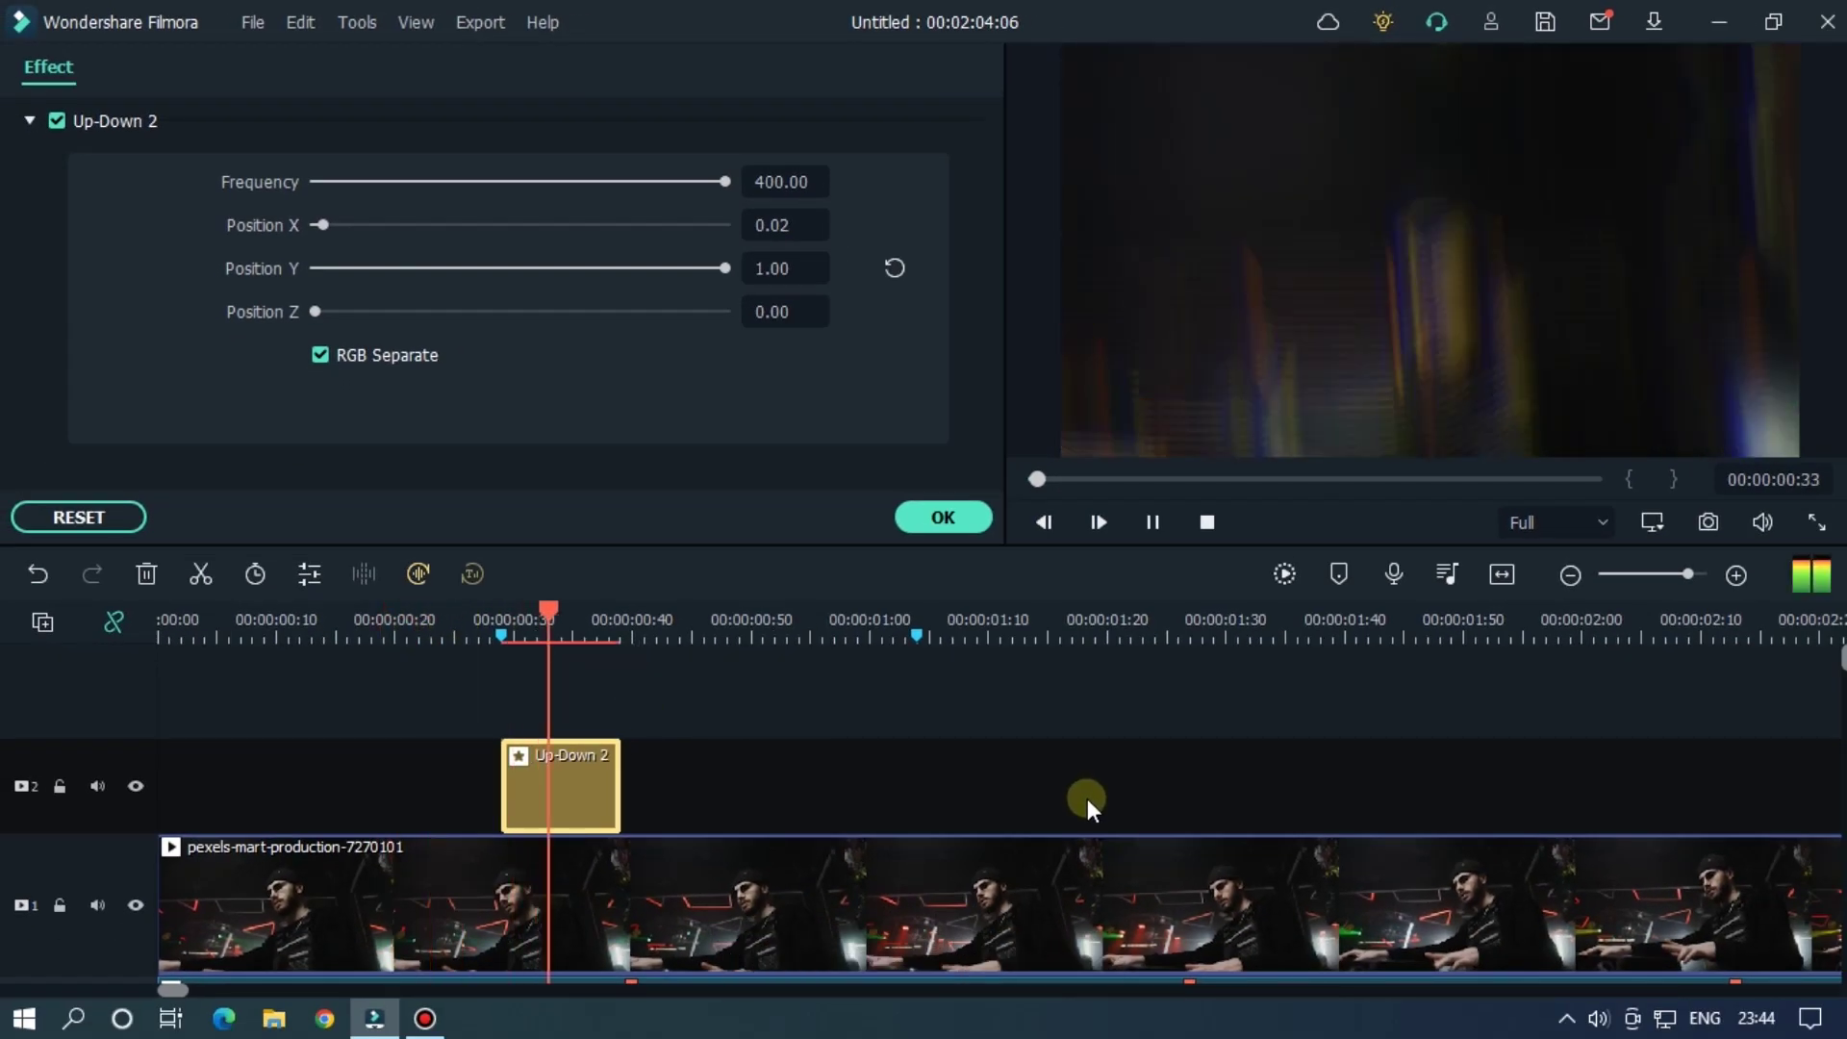
key("space")
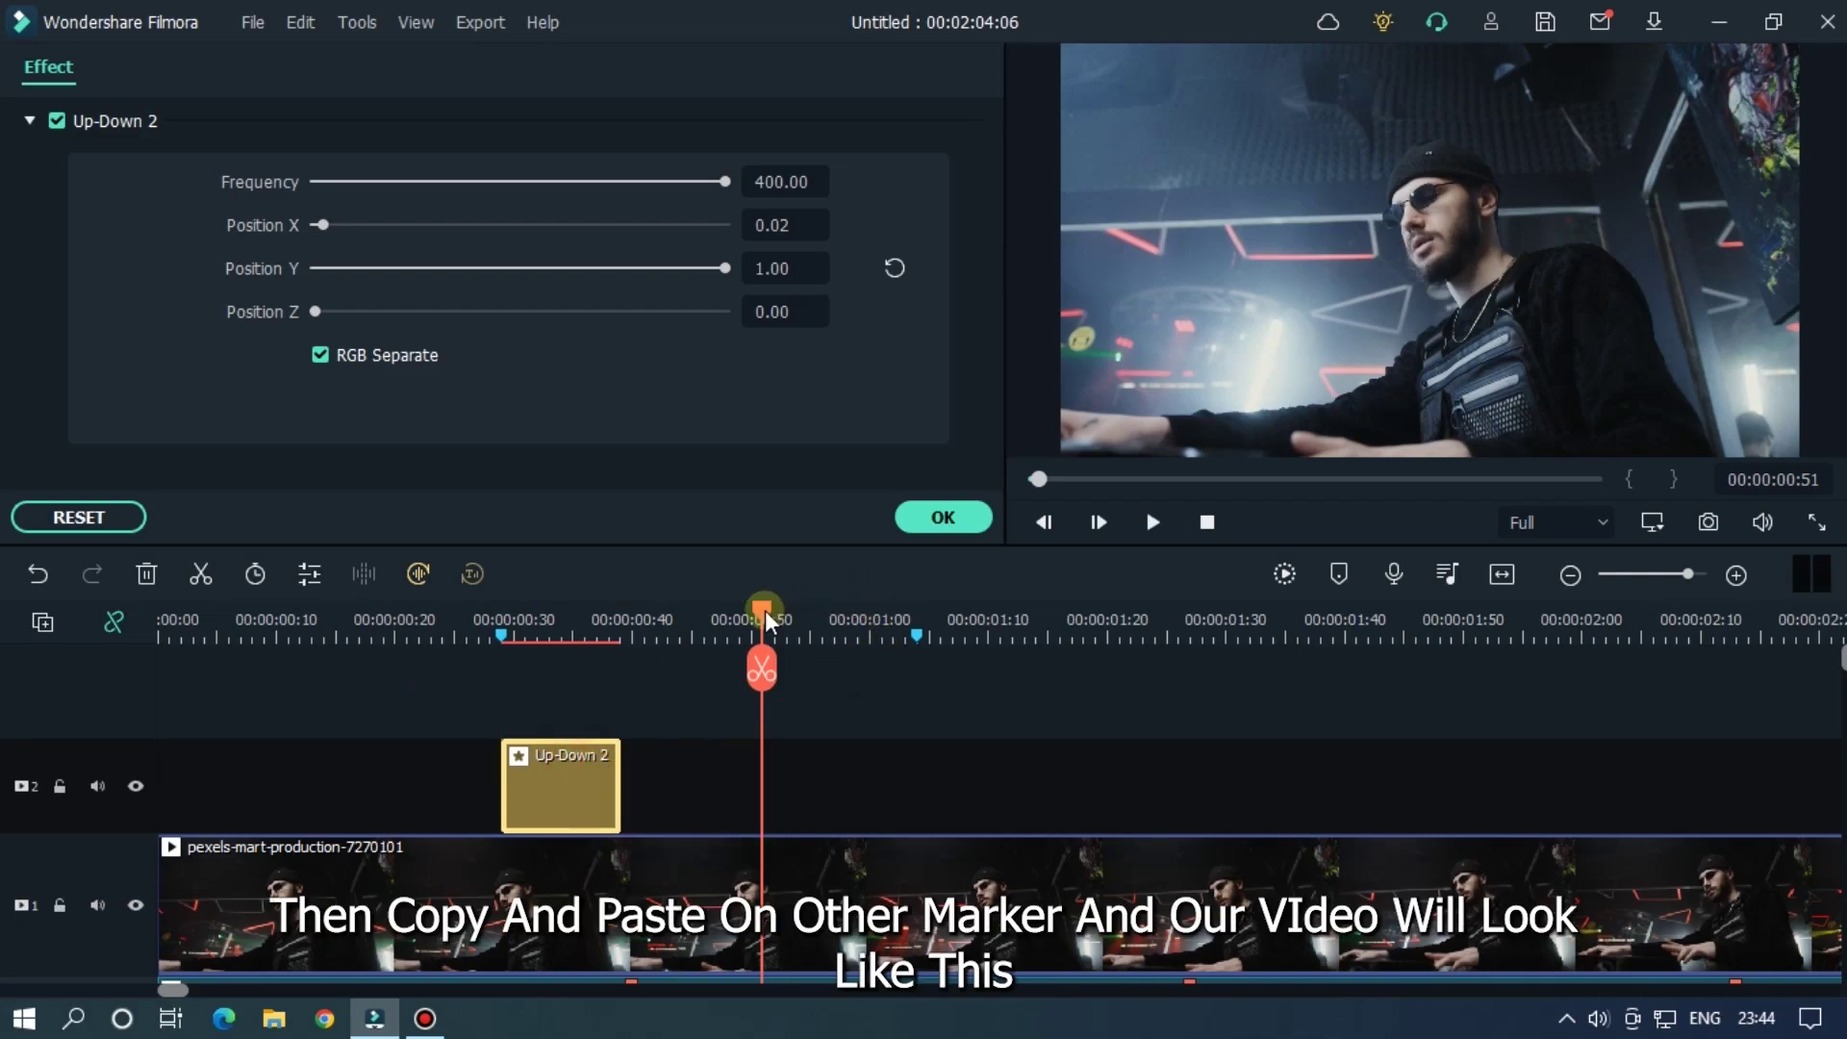
left_click_drag(765, 610, 921, 615)
key("ctrl+v")
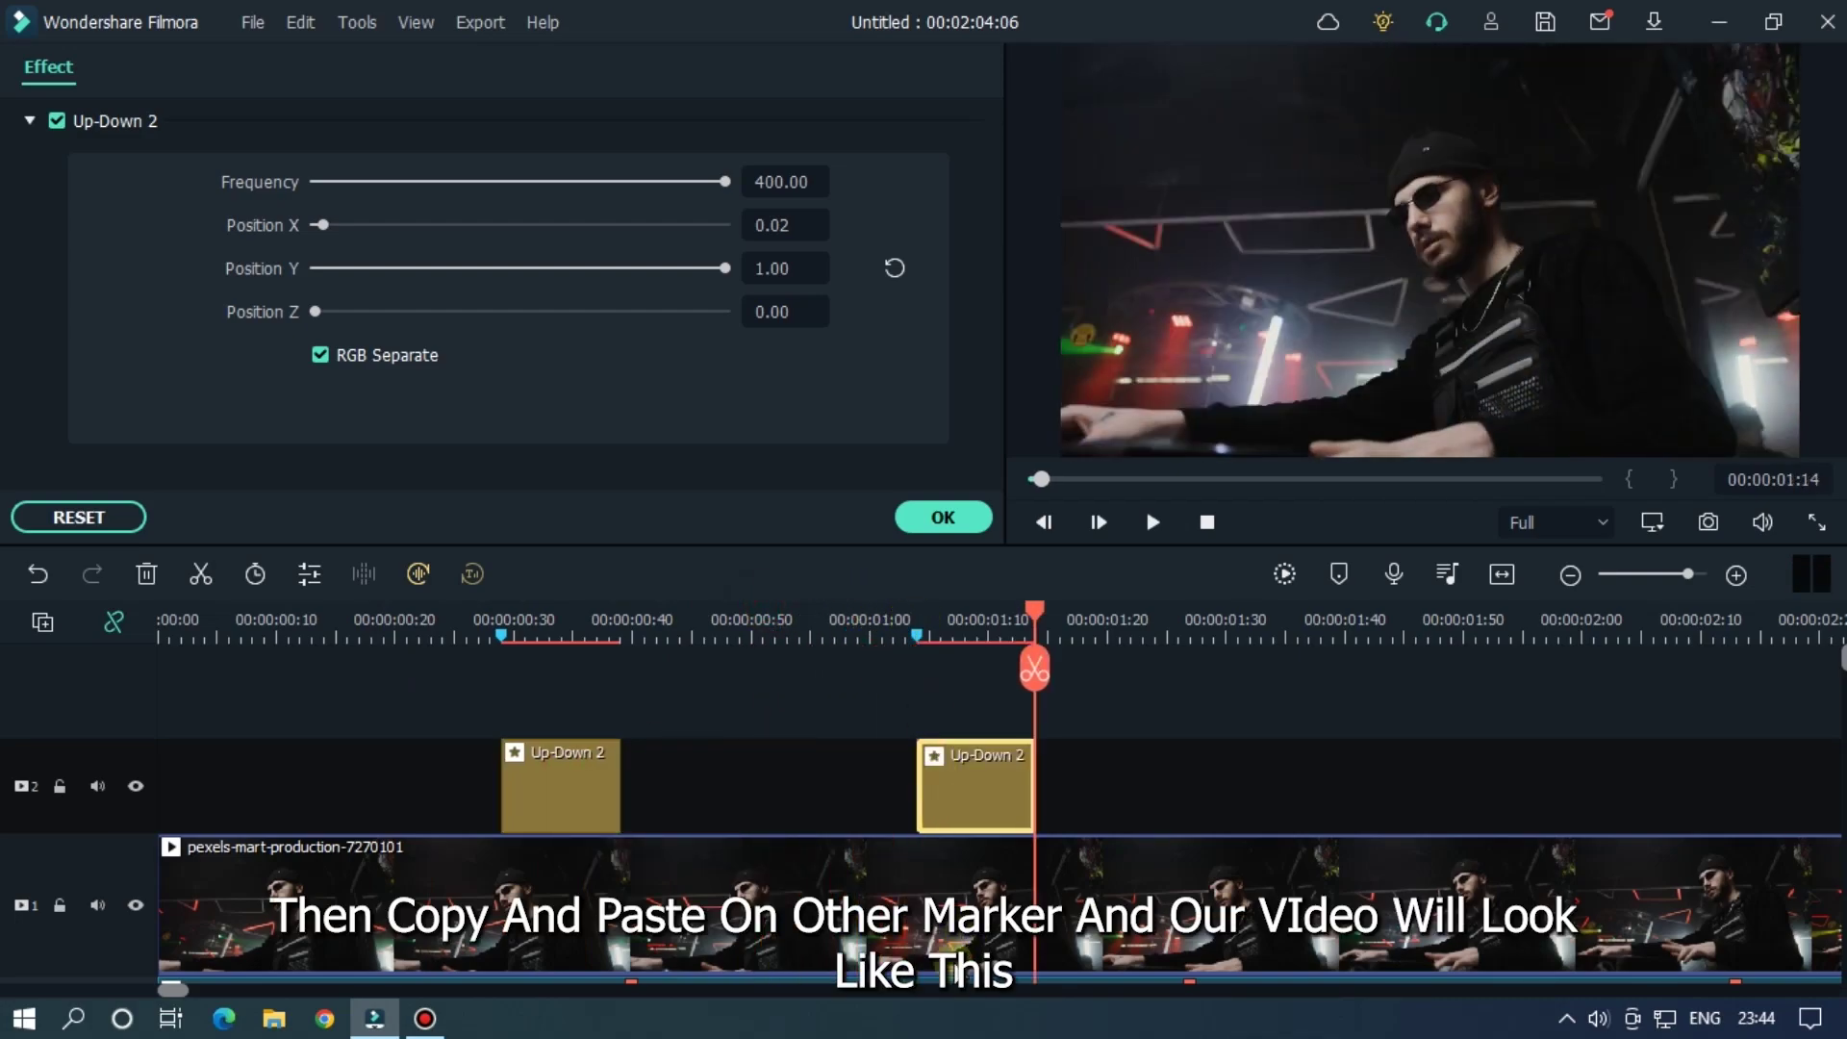
scroll(922, 673, "right", 6)
left_click(1216, 616)
key("ctrl+v")
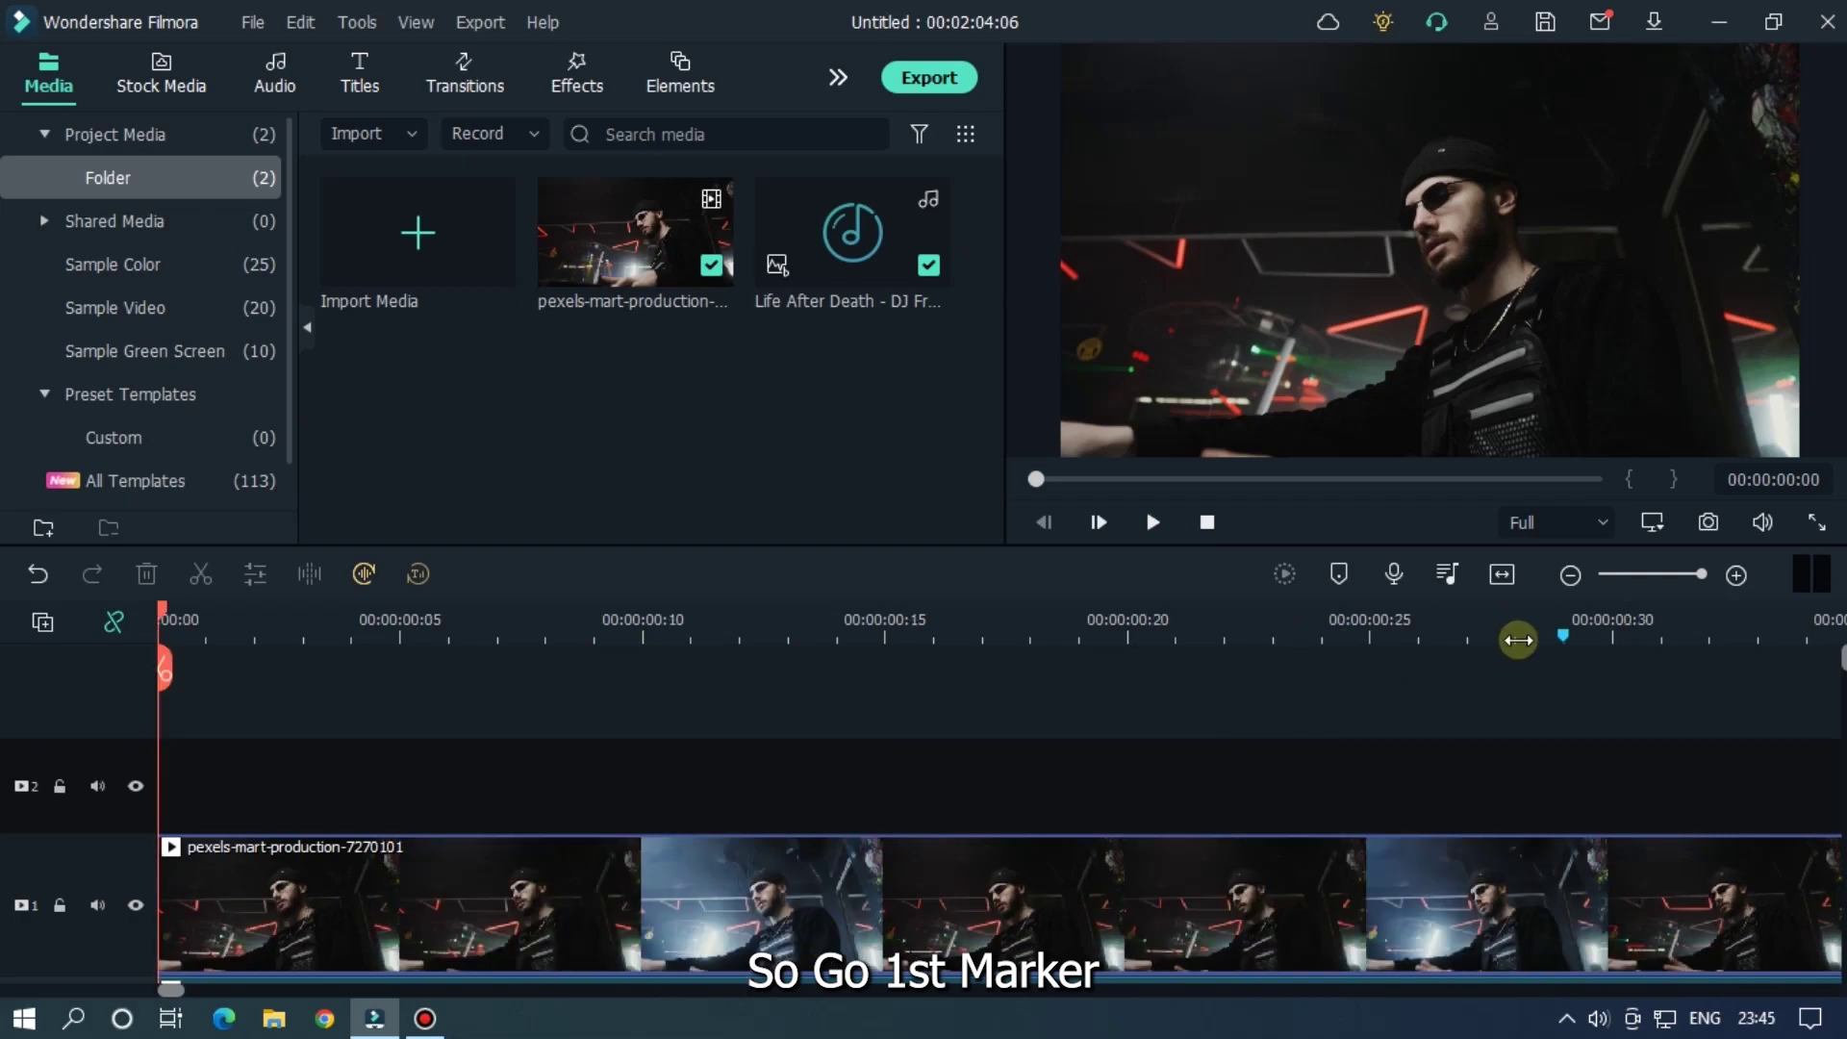
Step: Split the main video at the first beat marker and again about ten frames later
left_click(1564, 620)
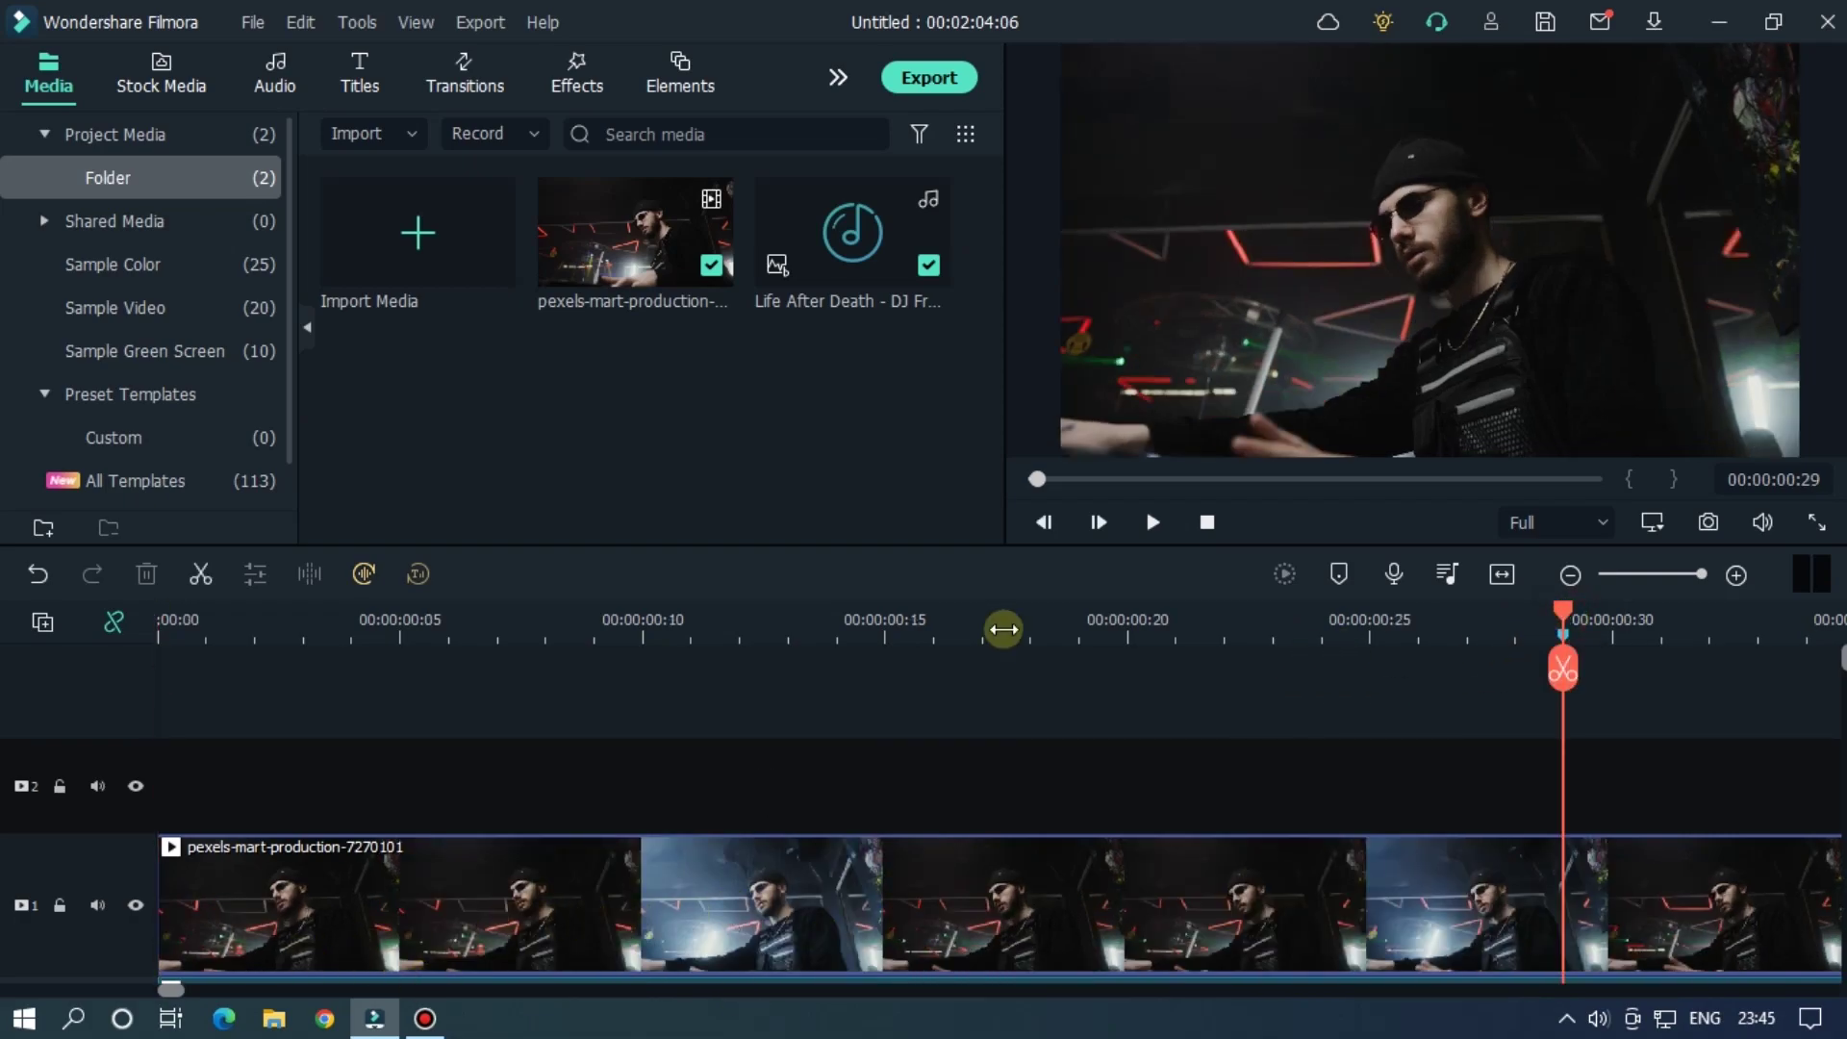
scroll(1001, 626, "down", 1)
scroll(720, 883, "down", 1)
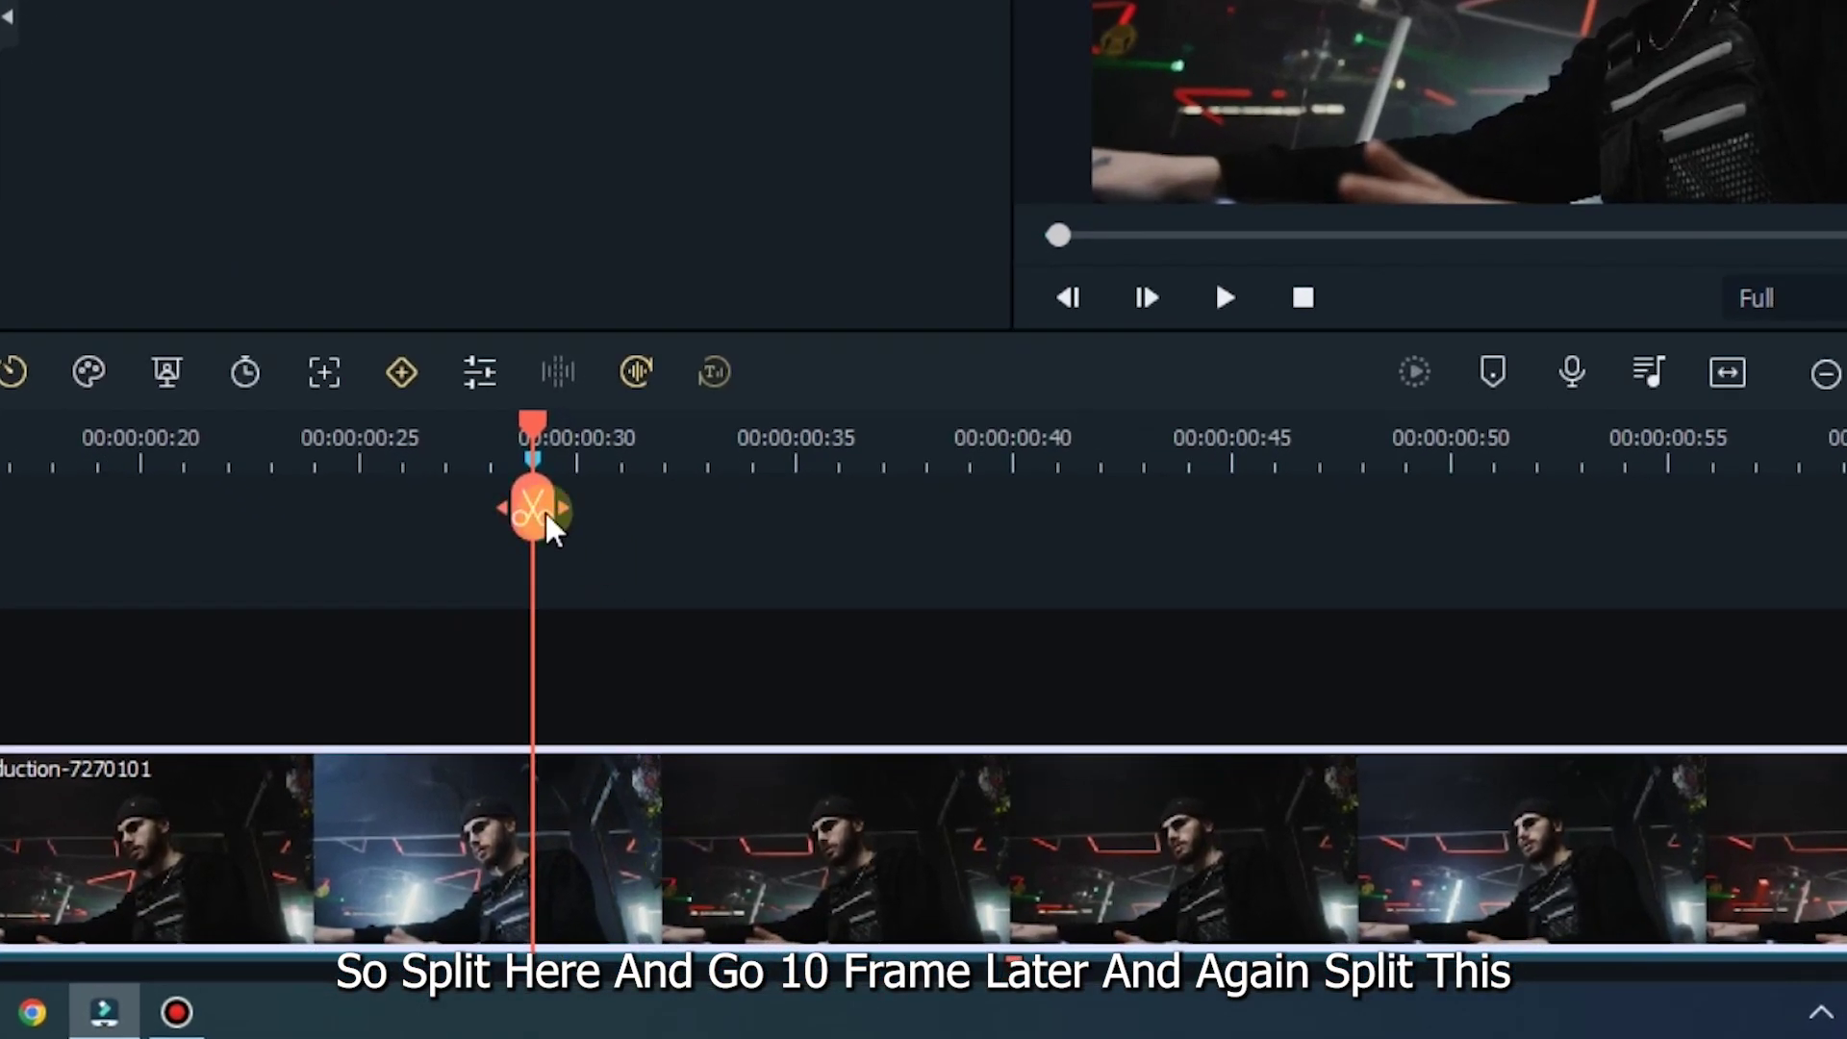
left_click(544, 510)
key("Right")
key("Right")
key("Right")
key("Right")
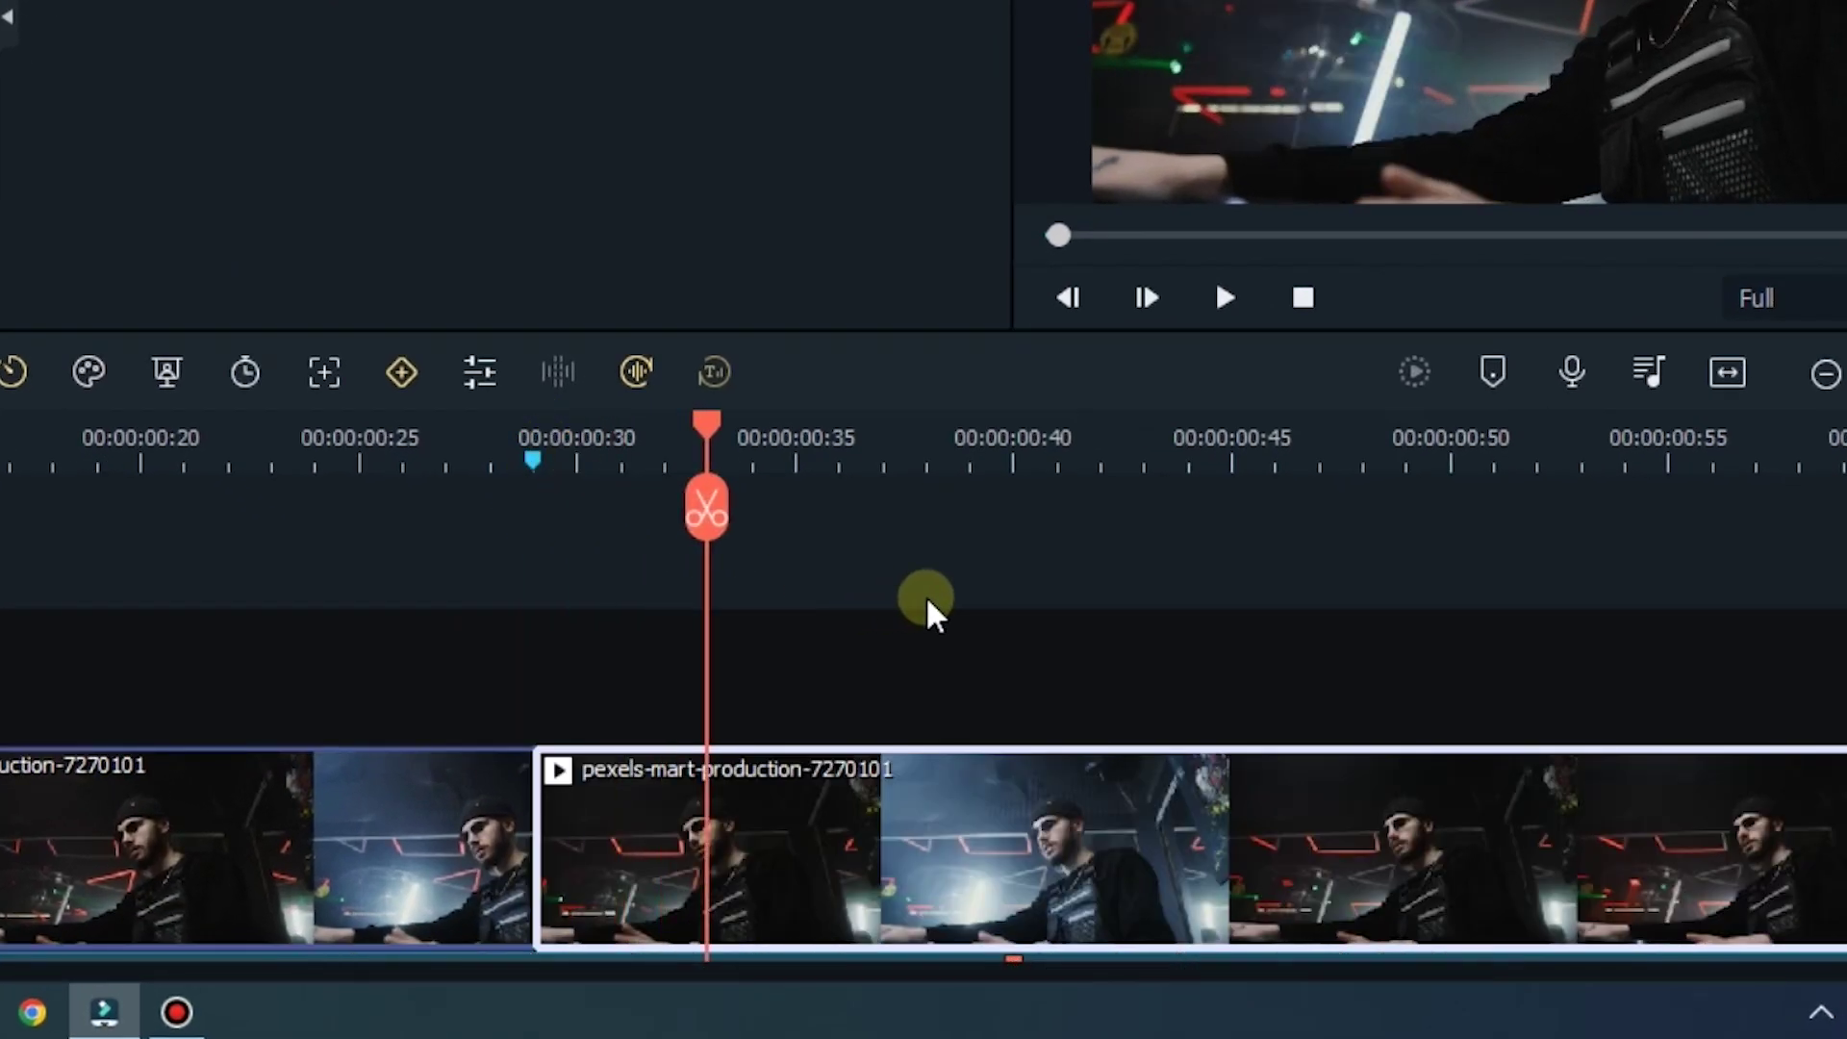
key("Right")
key("Right")
key("Right")
key("Right")
key("Right")
key("Right")
left_click(971, 520)
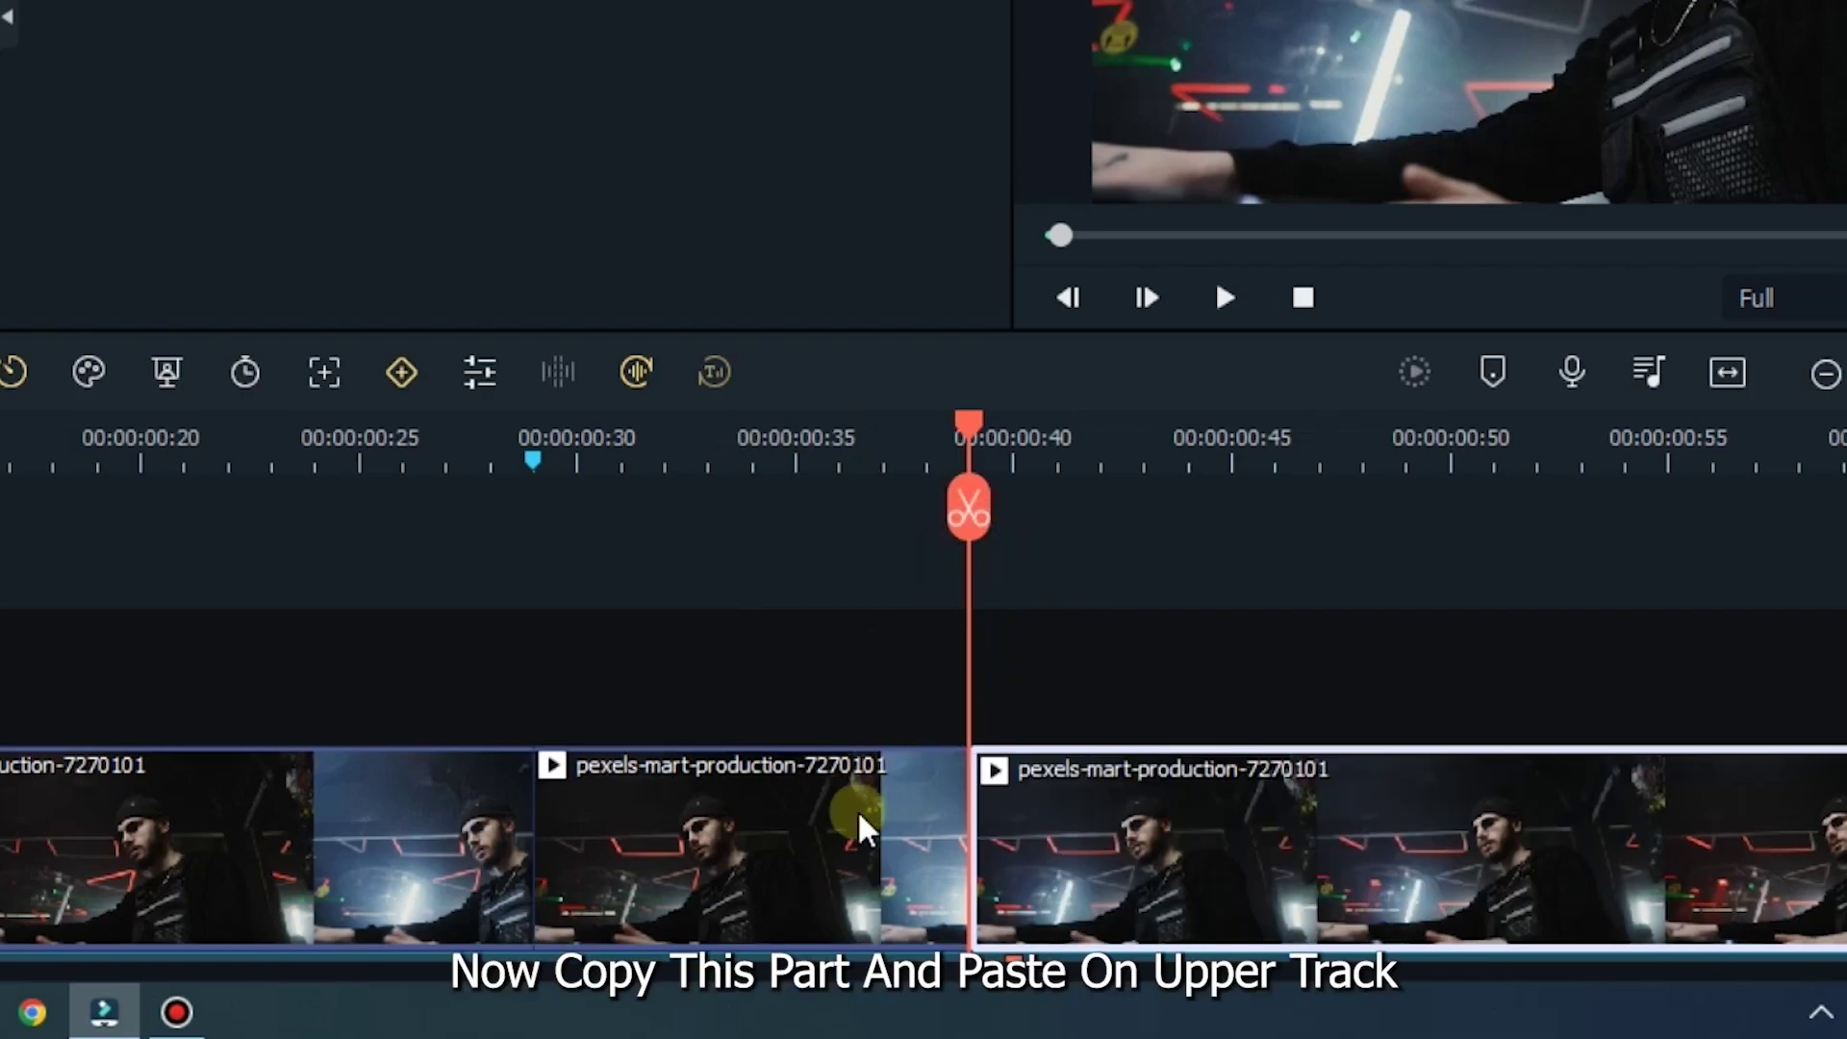
Step: Copy the short middle video piece and paste it onto the upper track at the first marker
left_click(859, 816)
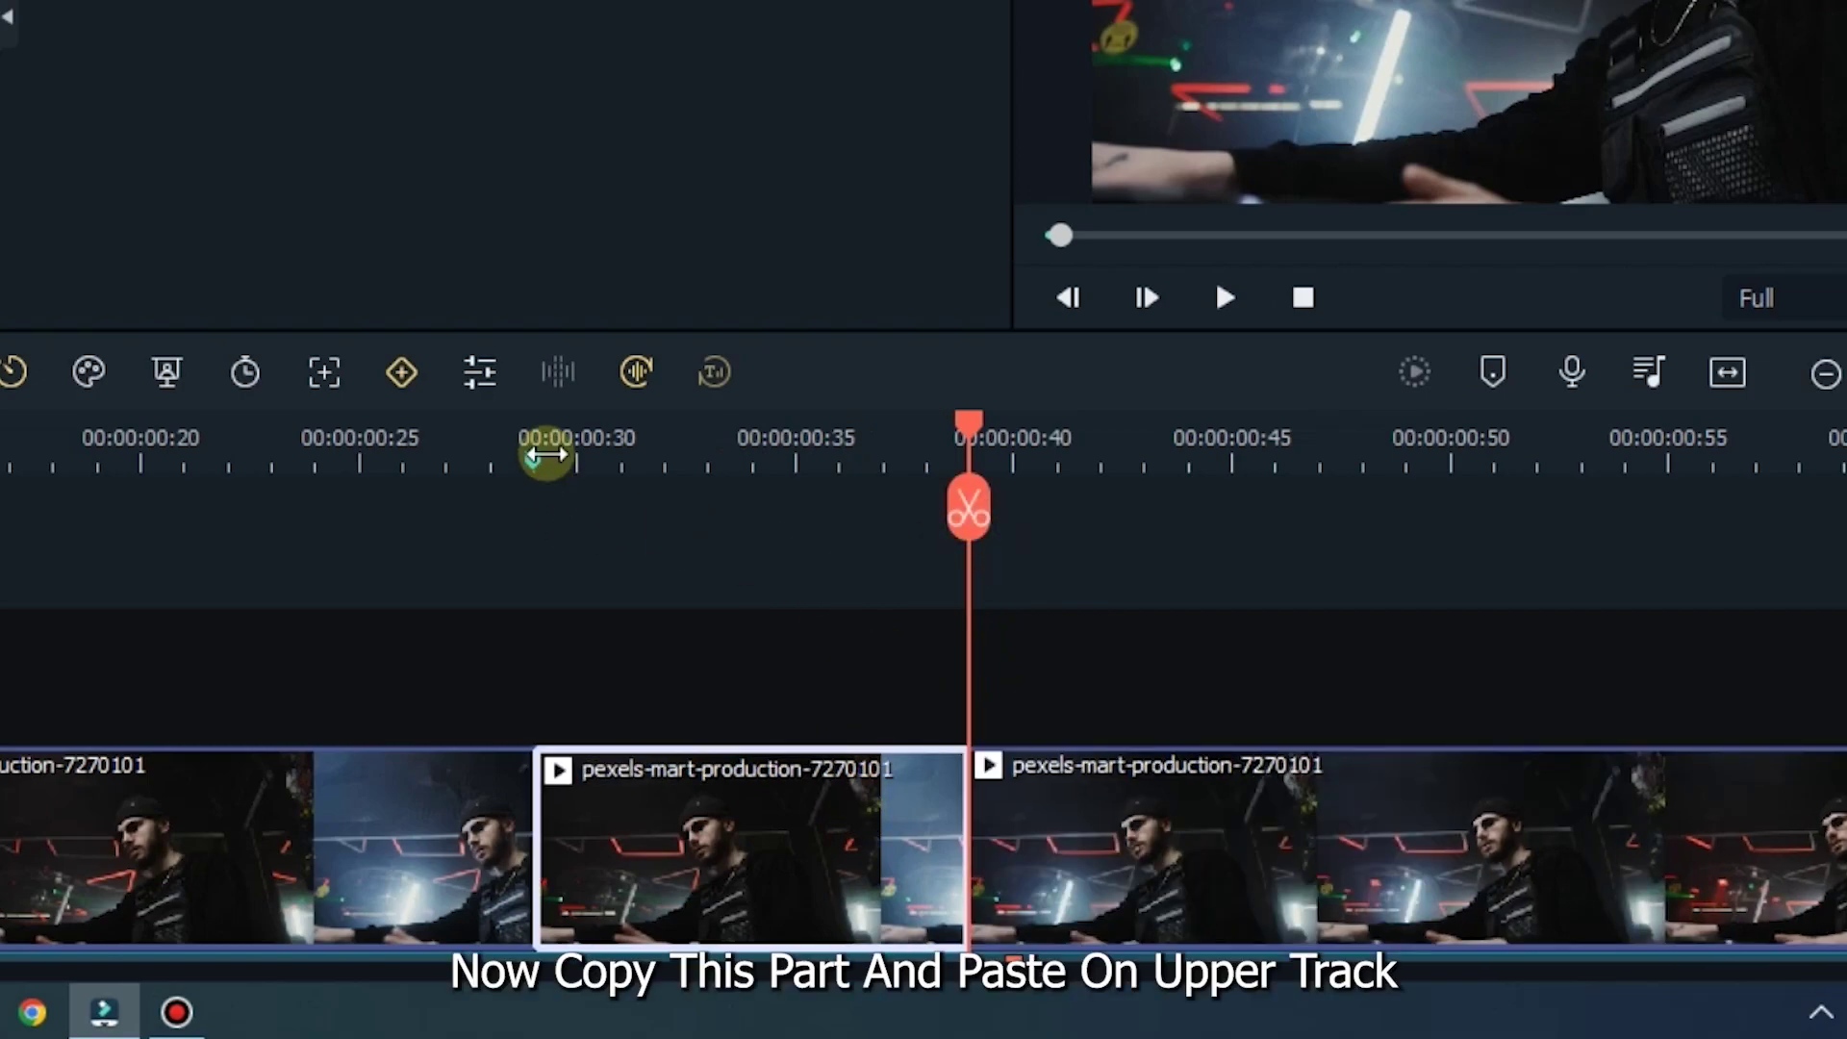
left_click(533, 450)
key("ctrl+c")
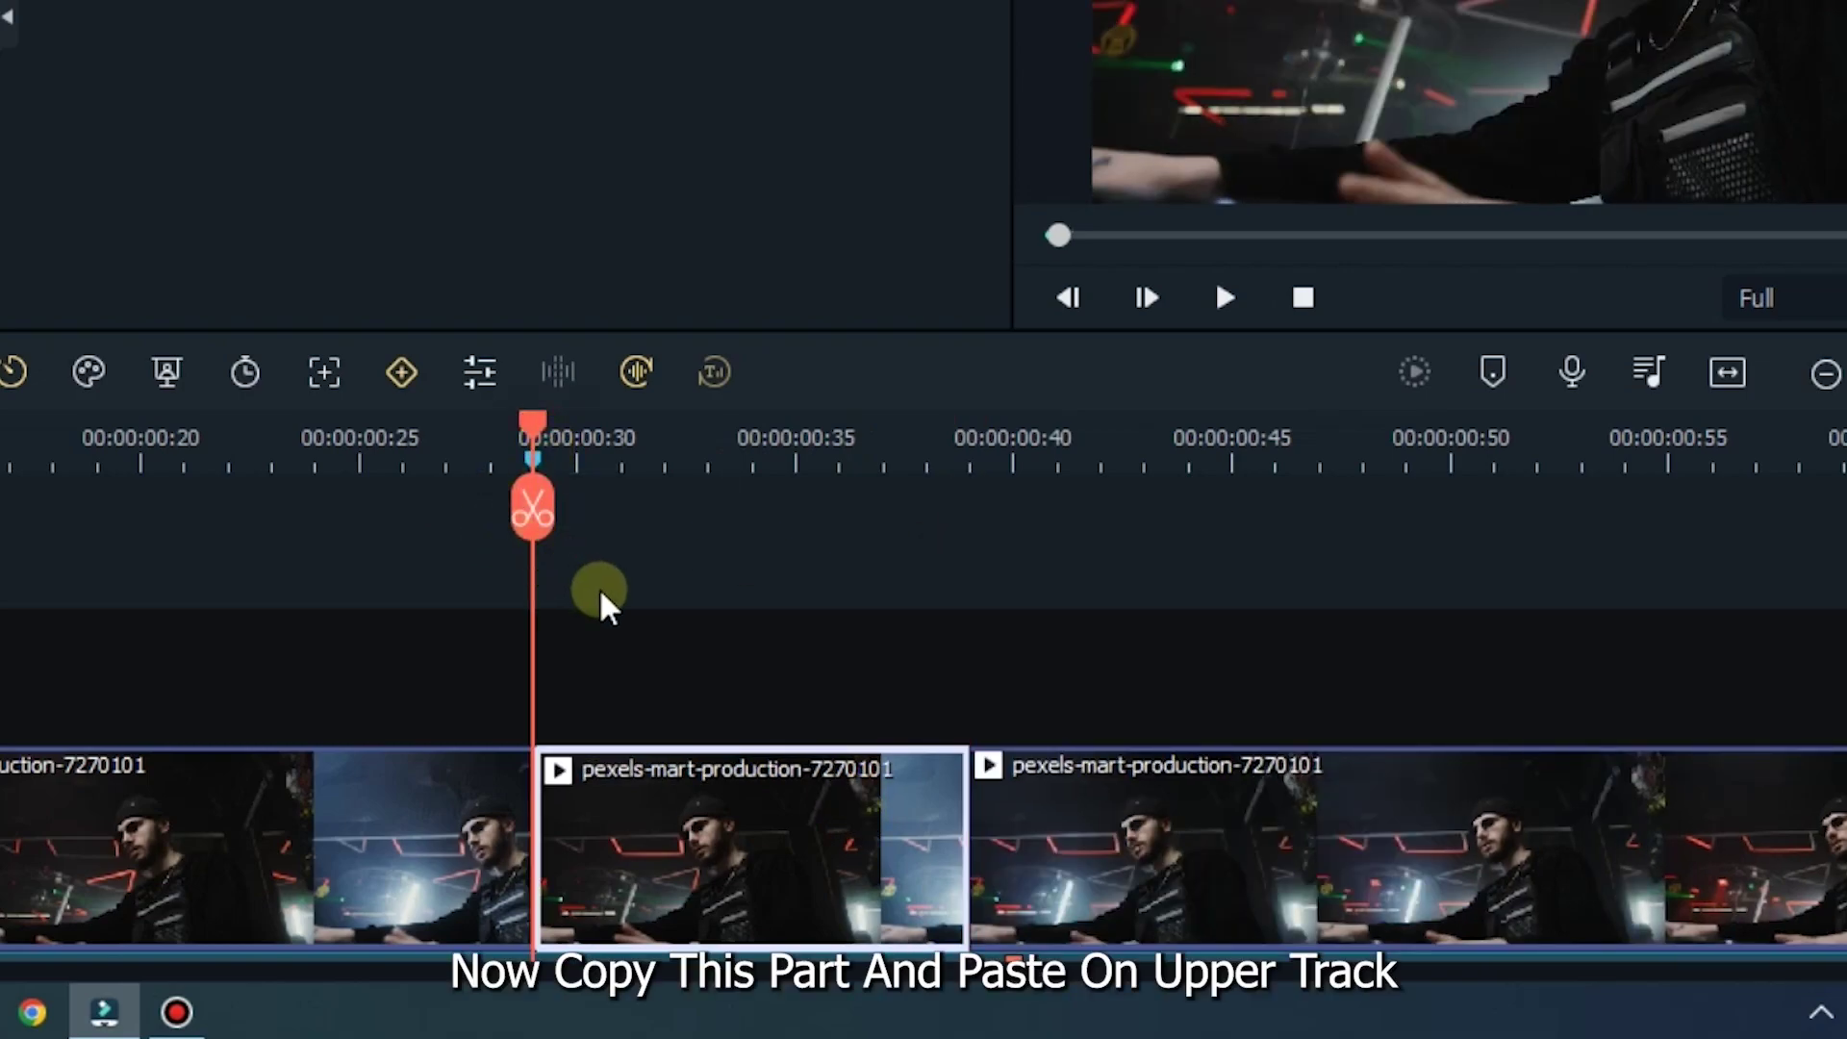
key("ctrl+v")
left_click(663, 449)
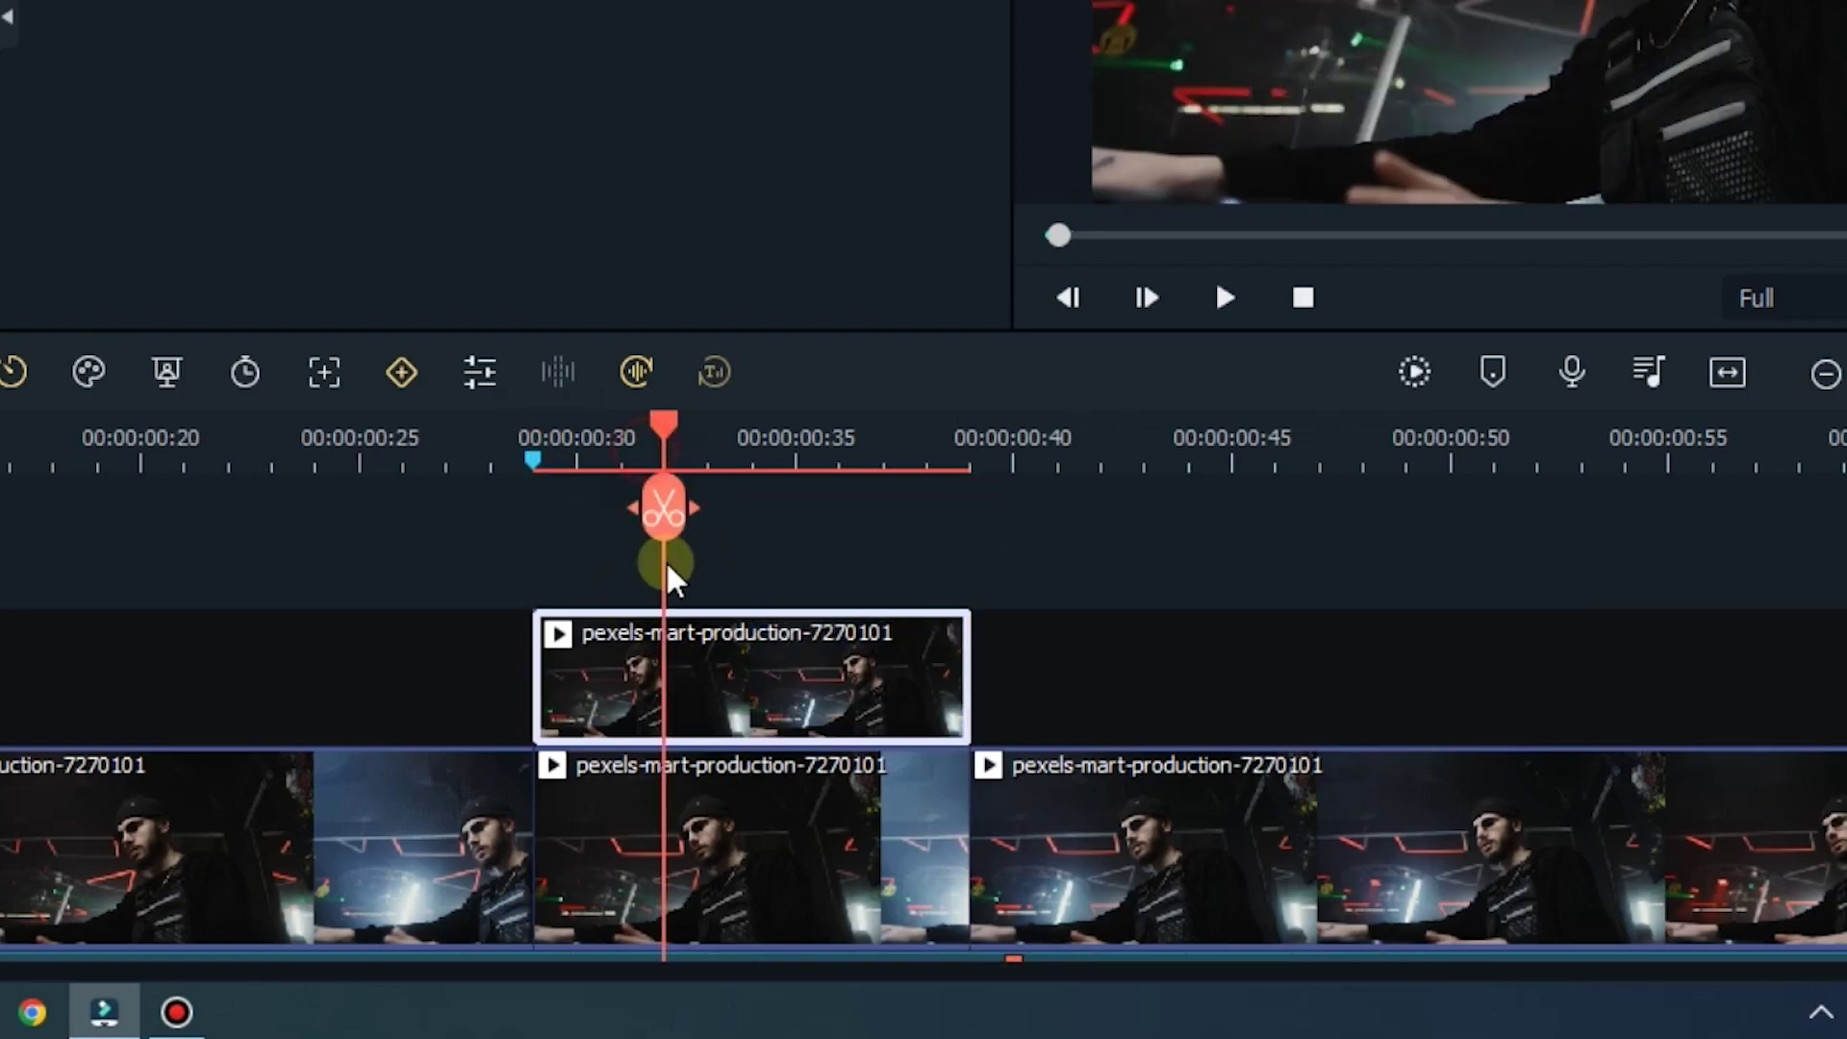
Step: Set the upper-track clip's Transform Scale to 110
double_click(677, 667)
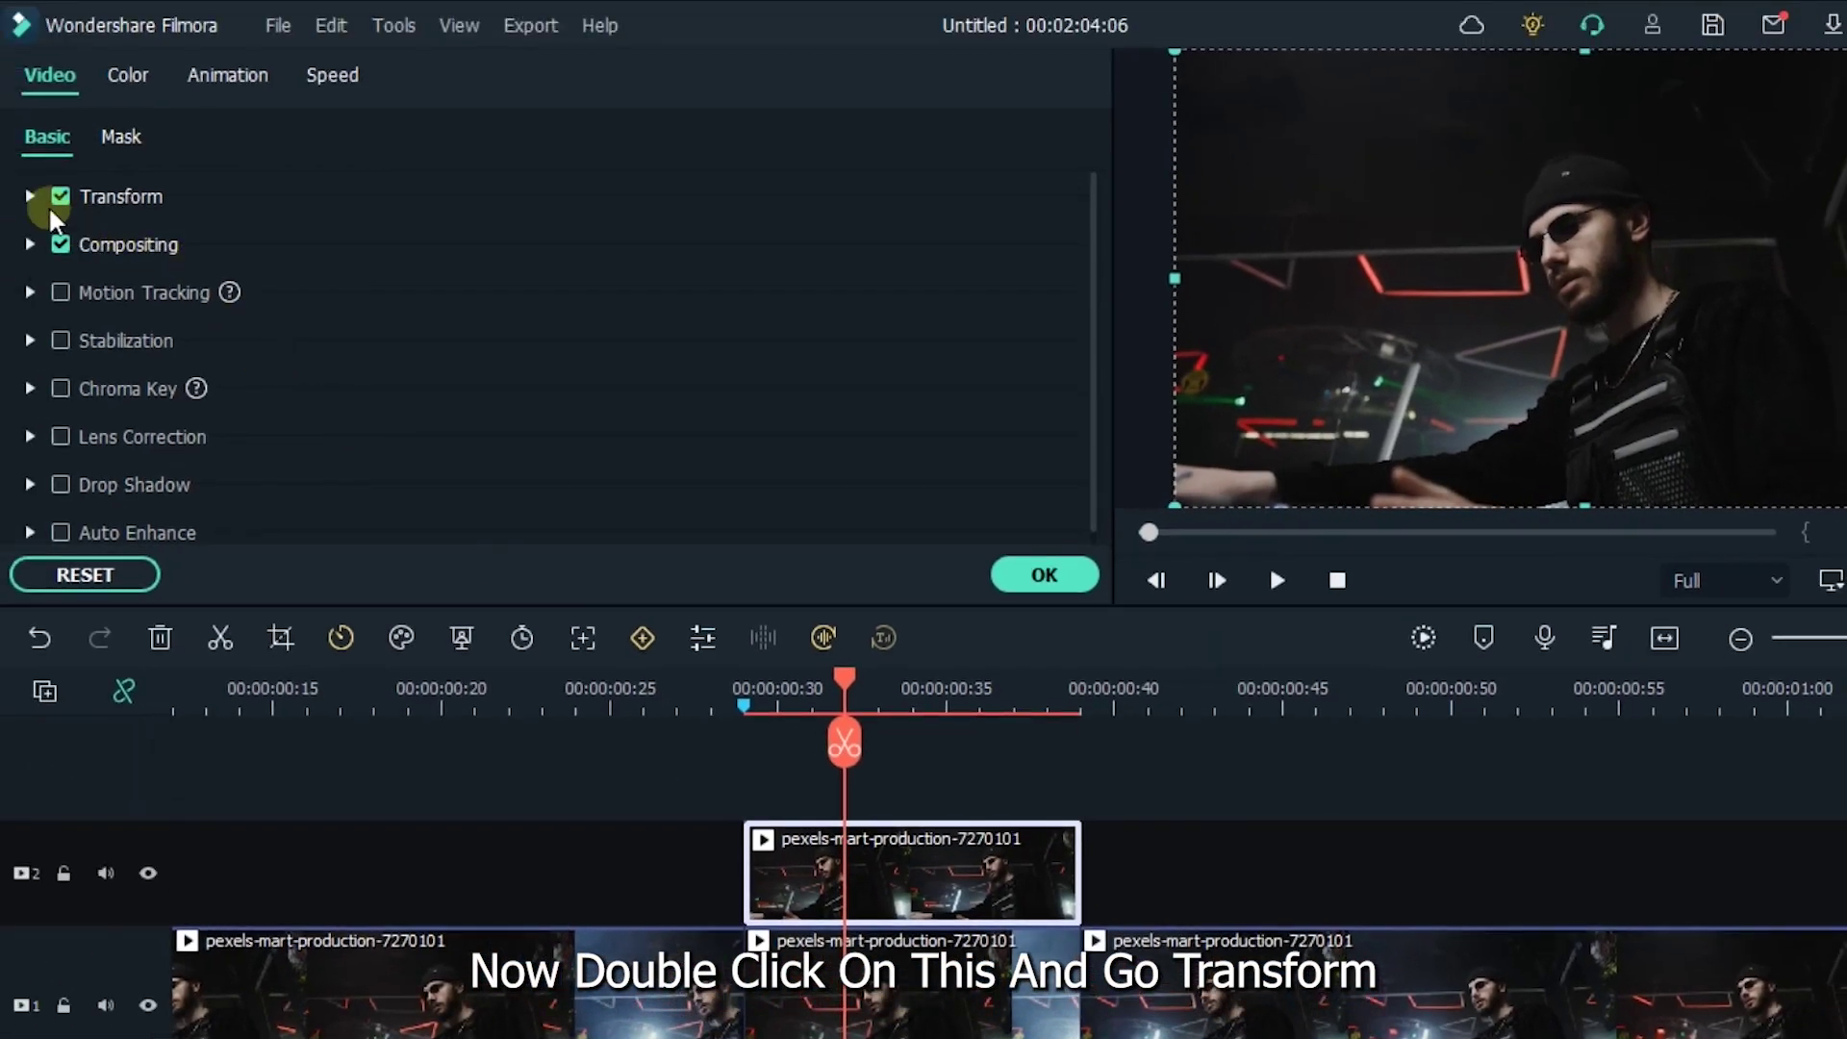
left_click(32, 197)
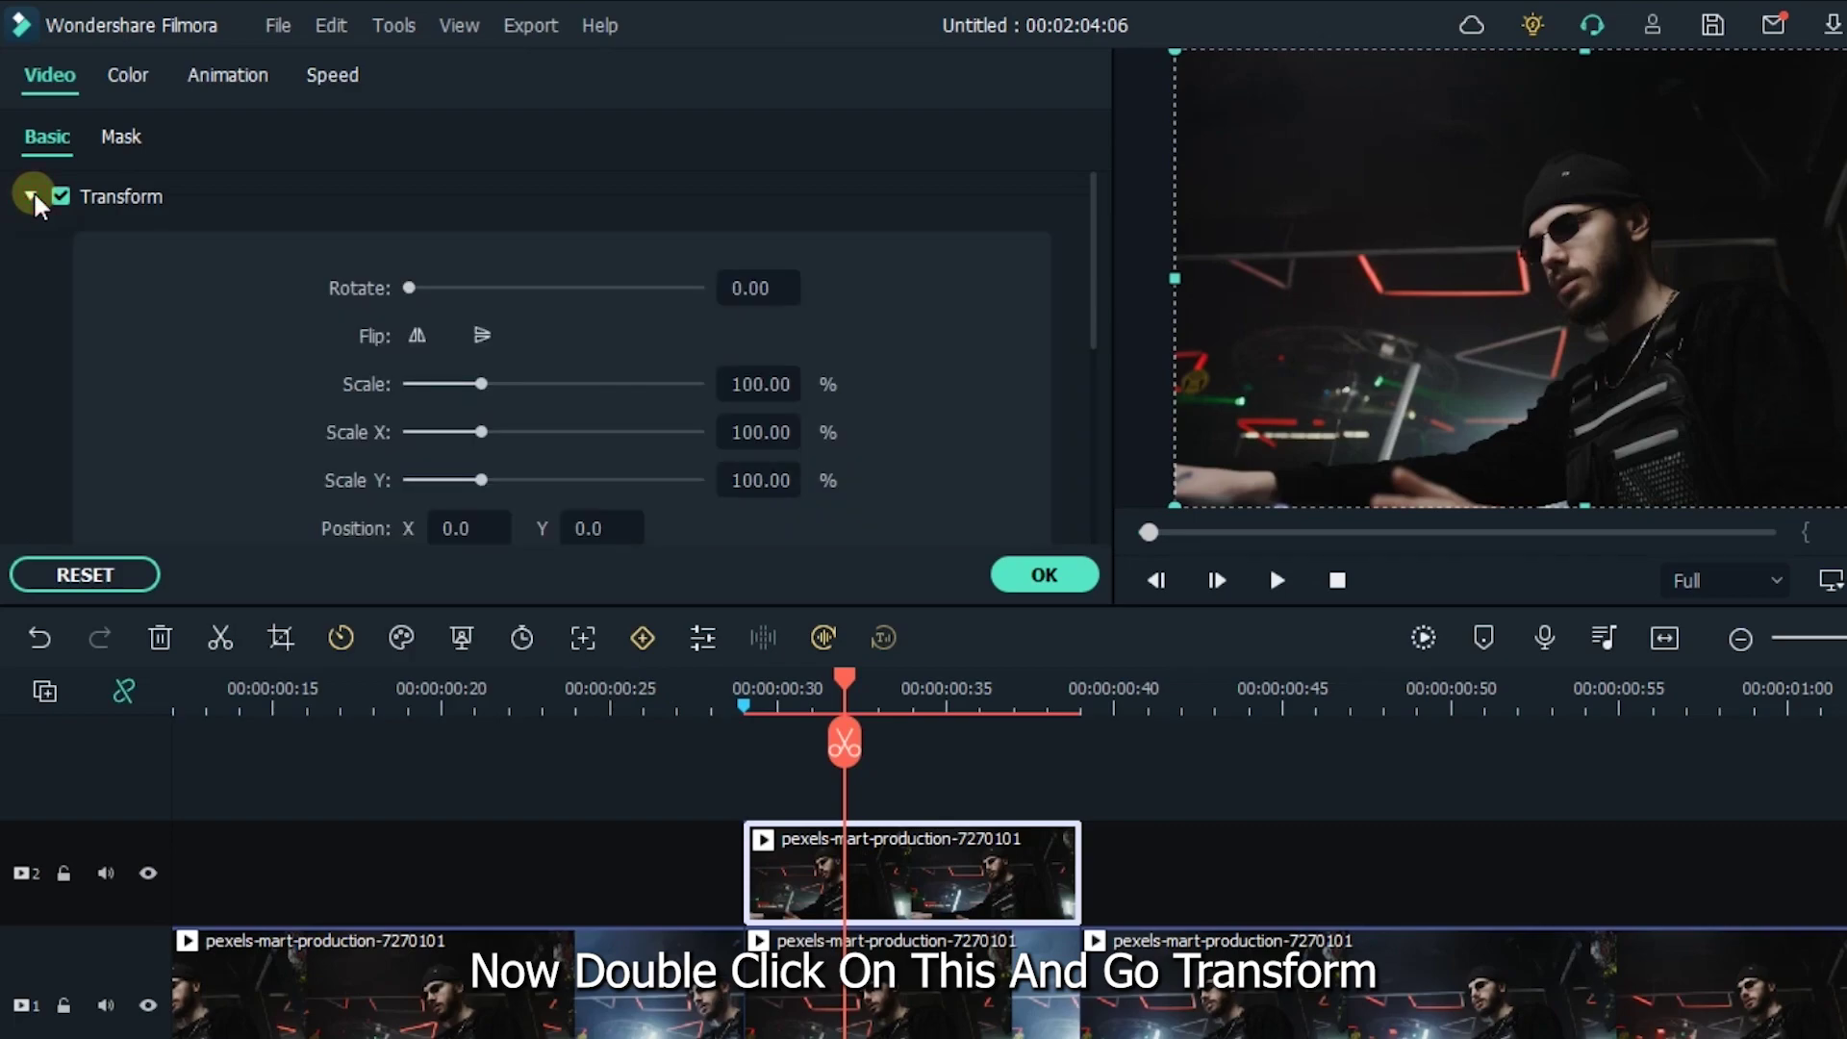
left_click(743, 388)
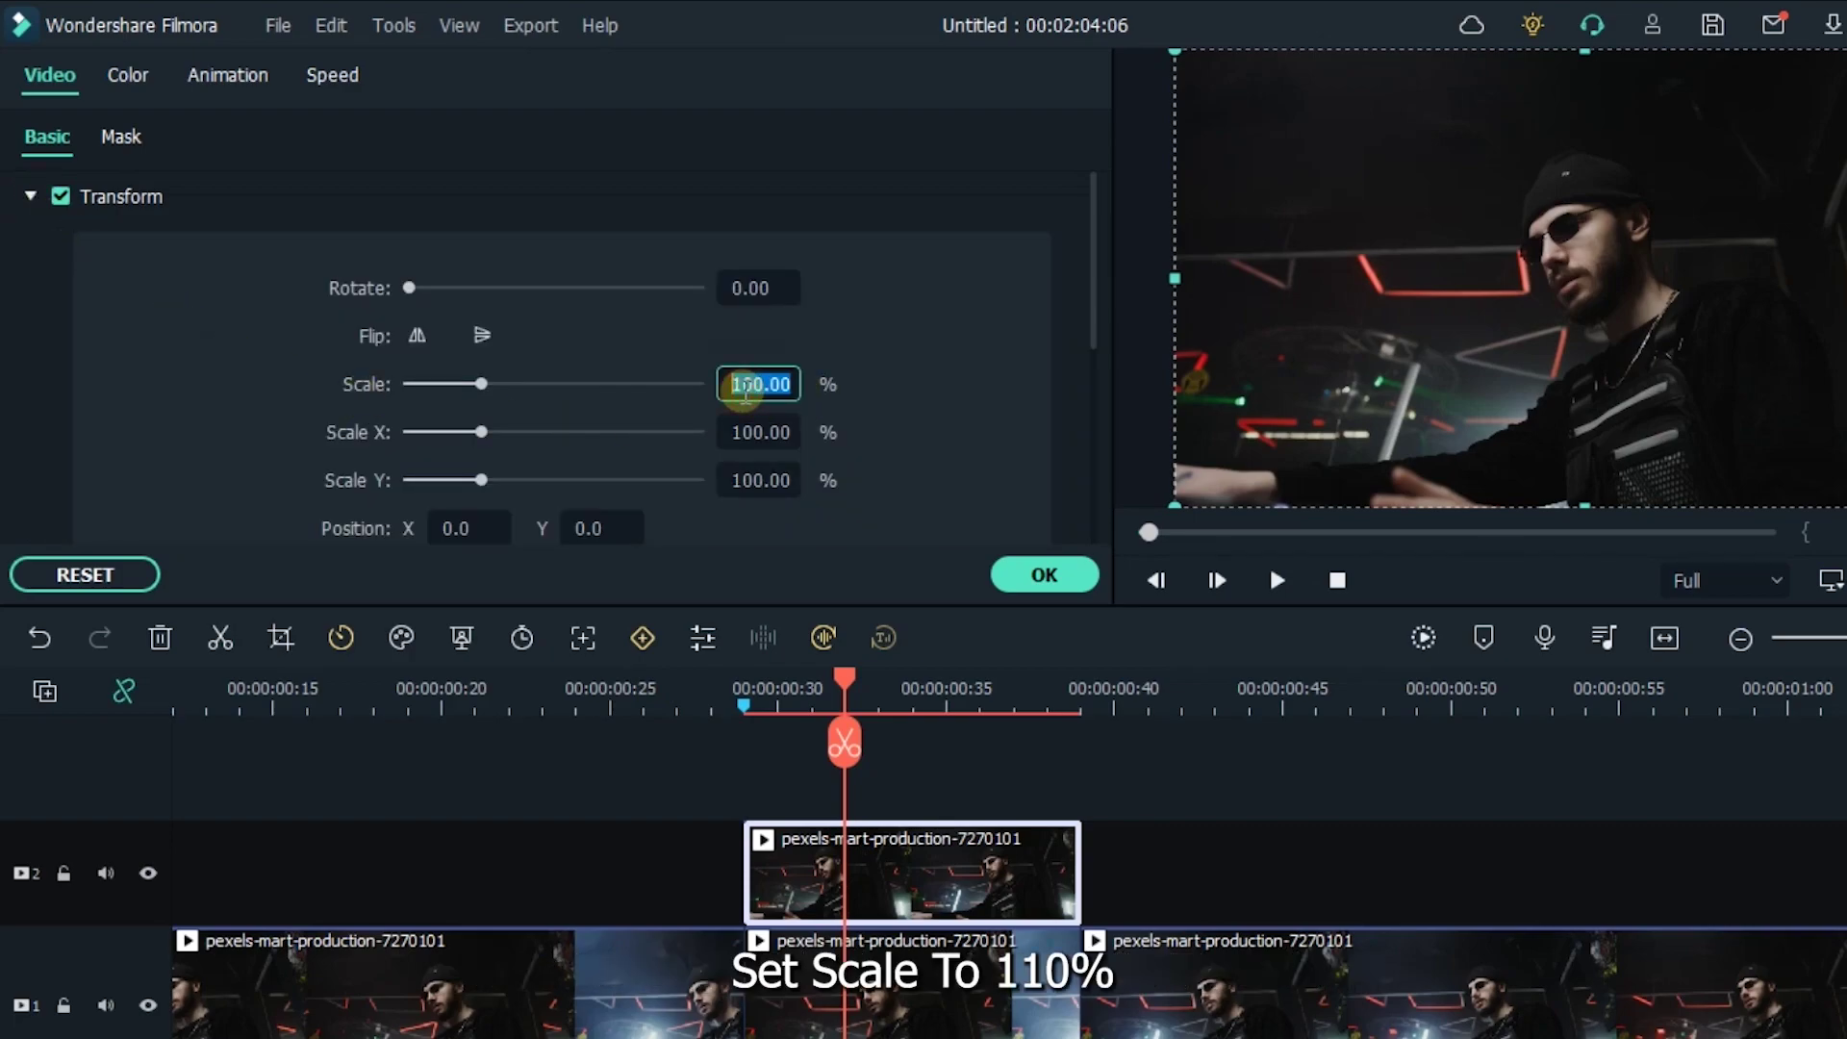
type("110")
key("Return")
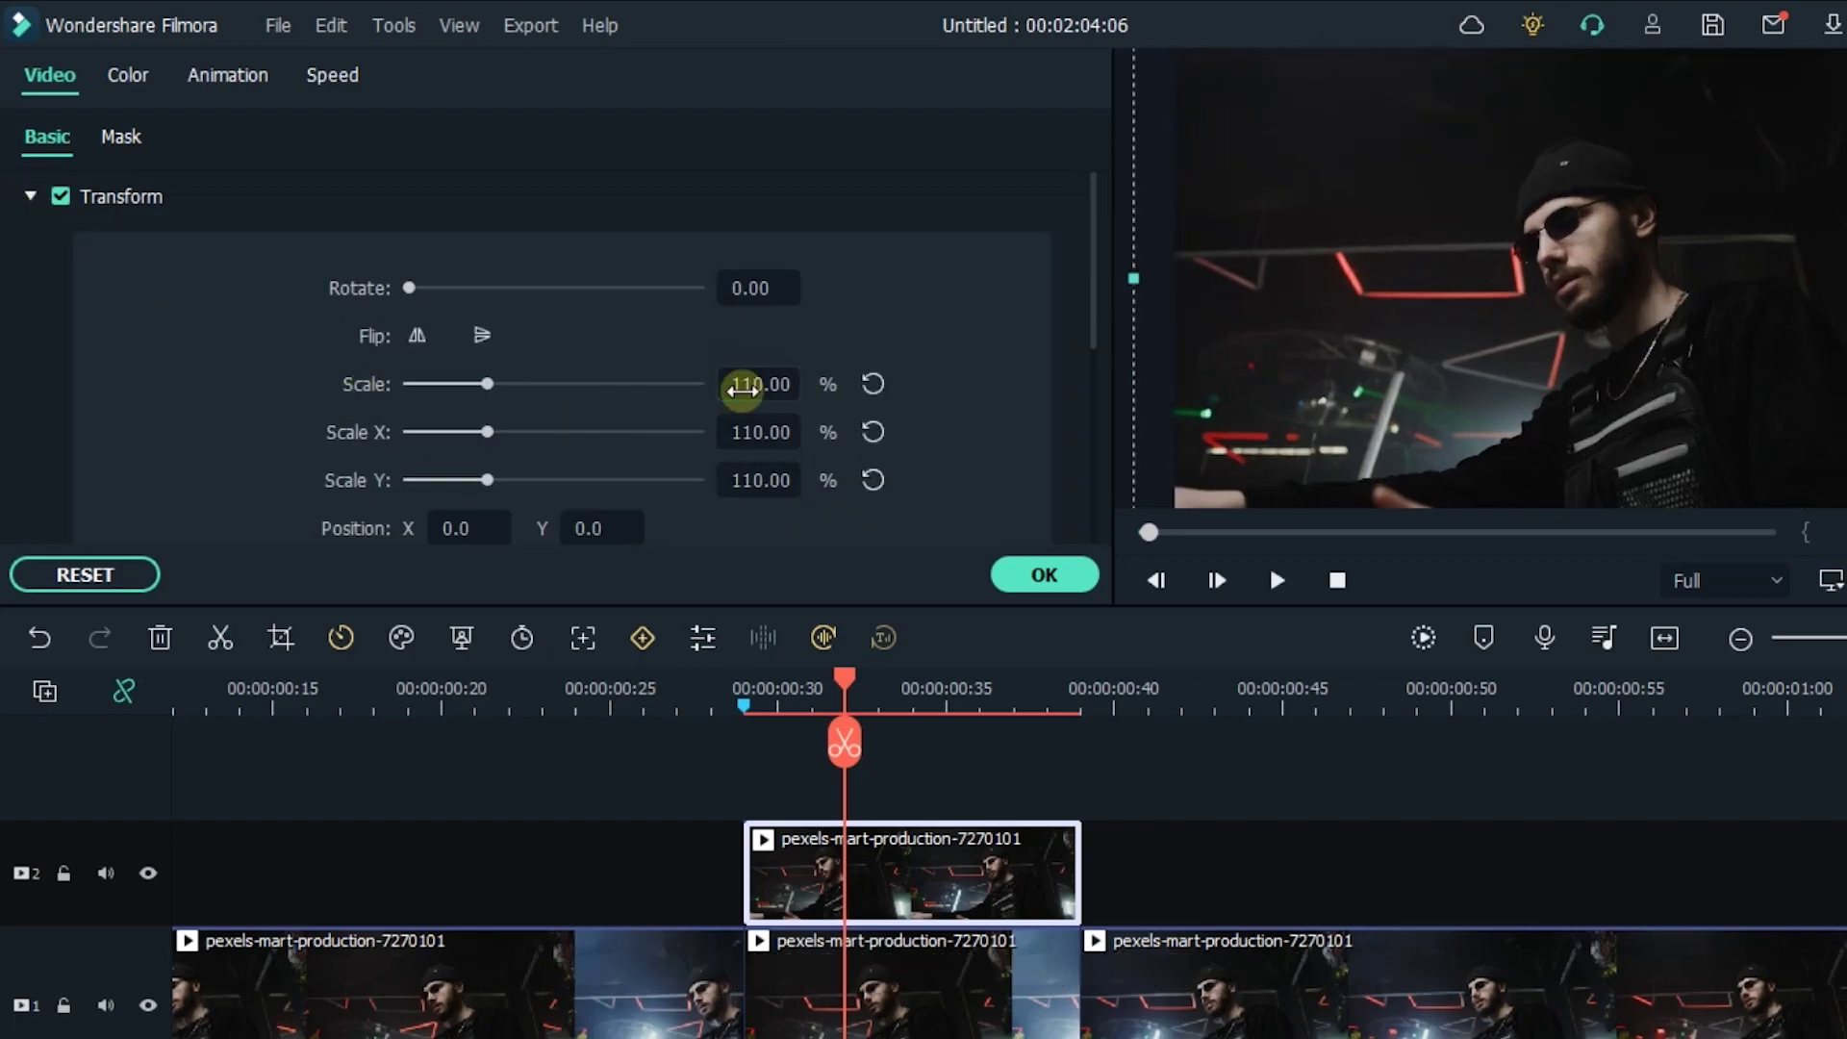
Step: In Animation > Customize, add a first keyframe at the overlay clip's start
left_click(225, 77)
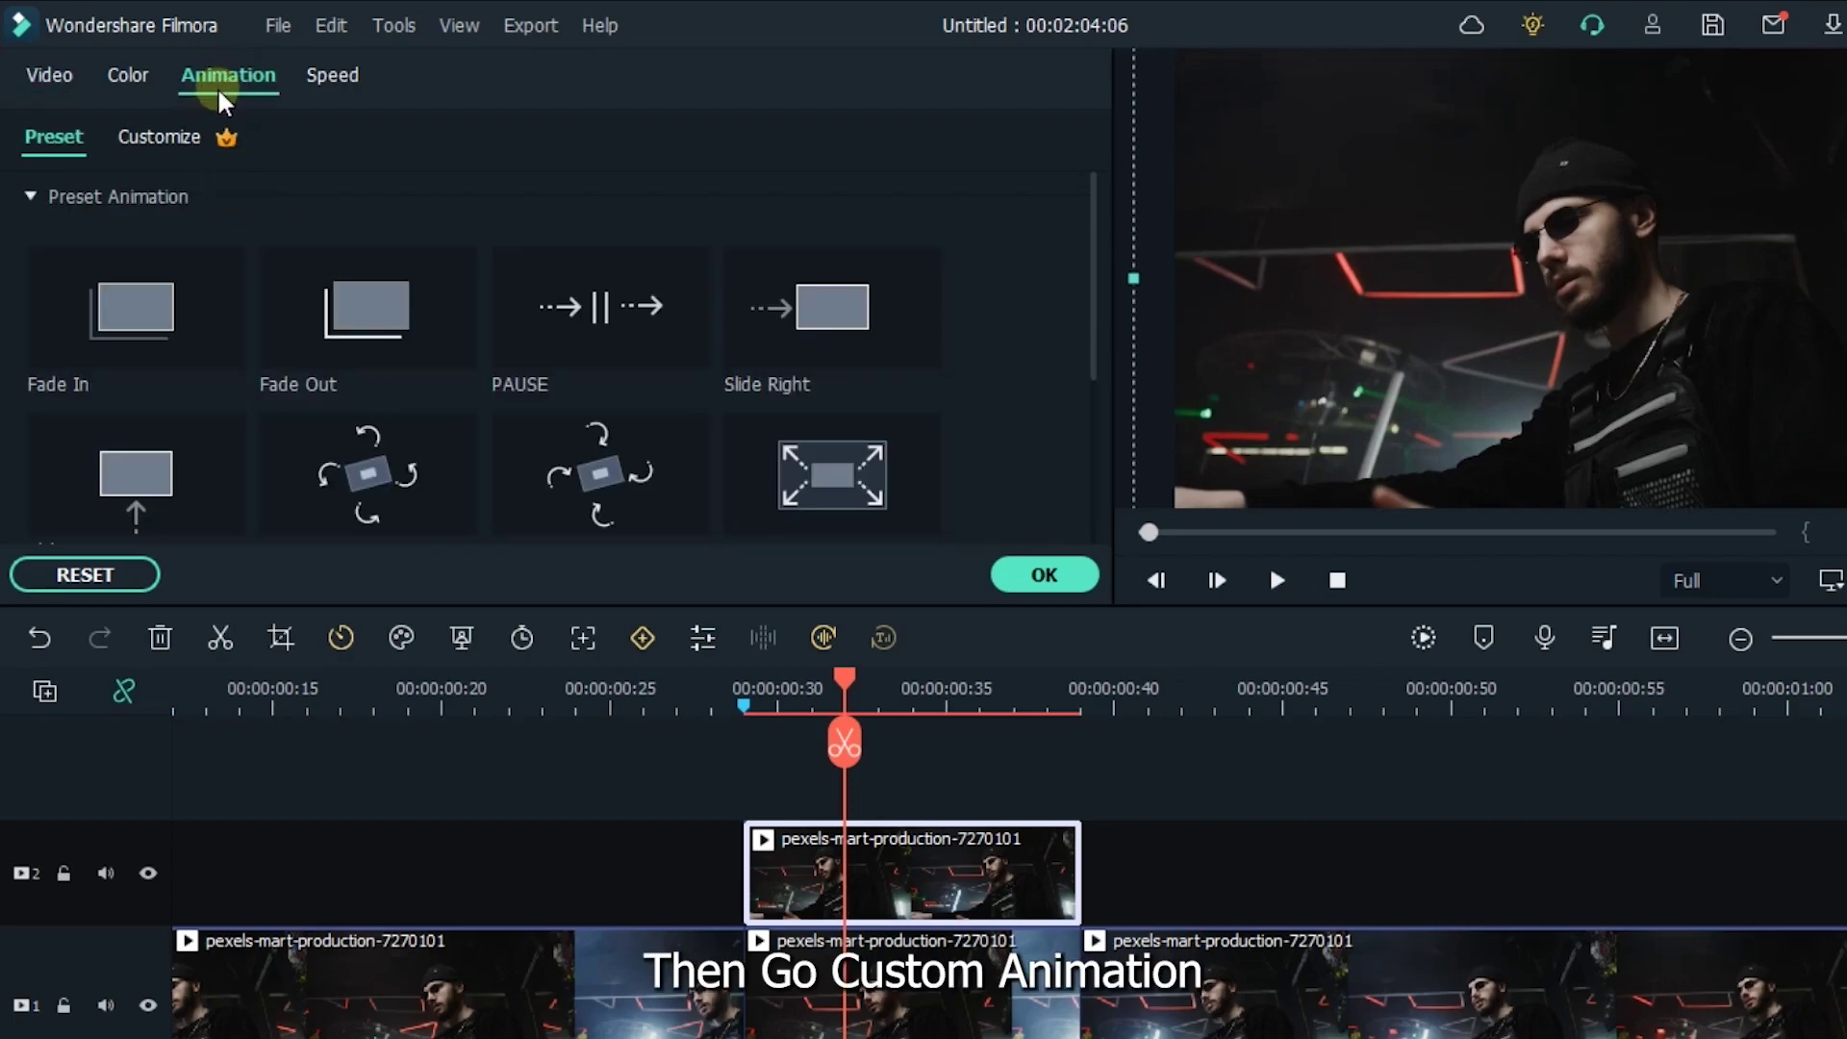
left_click(199, 123)
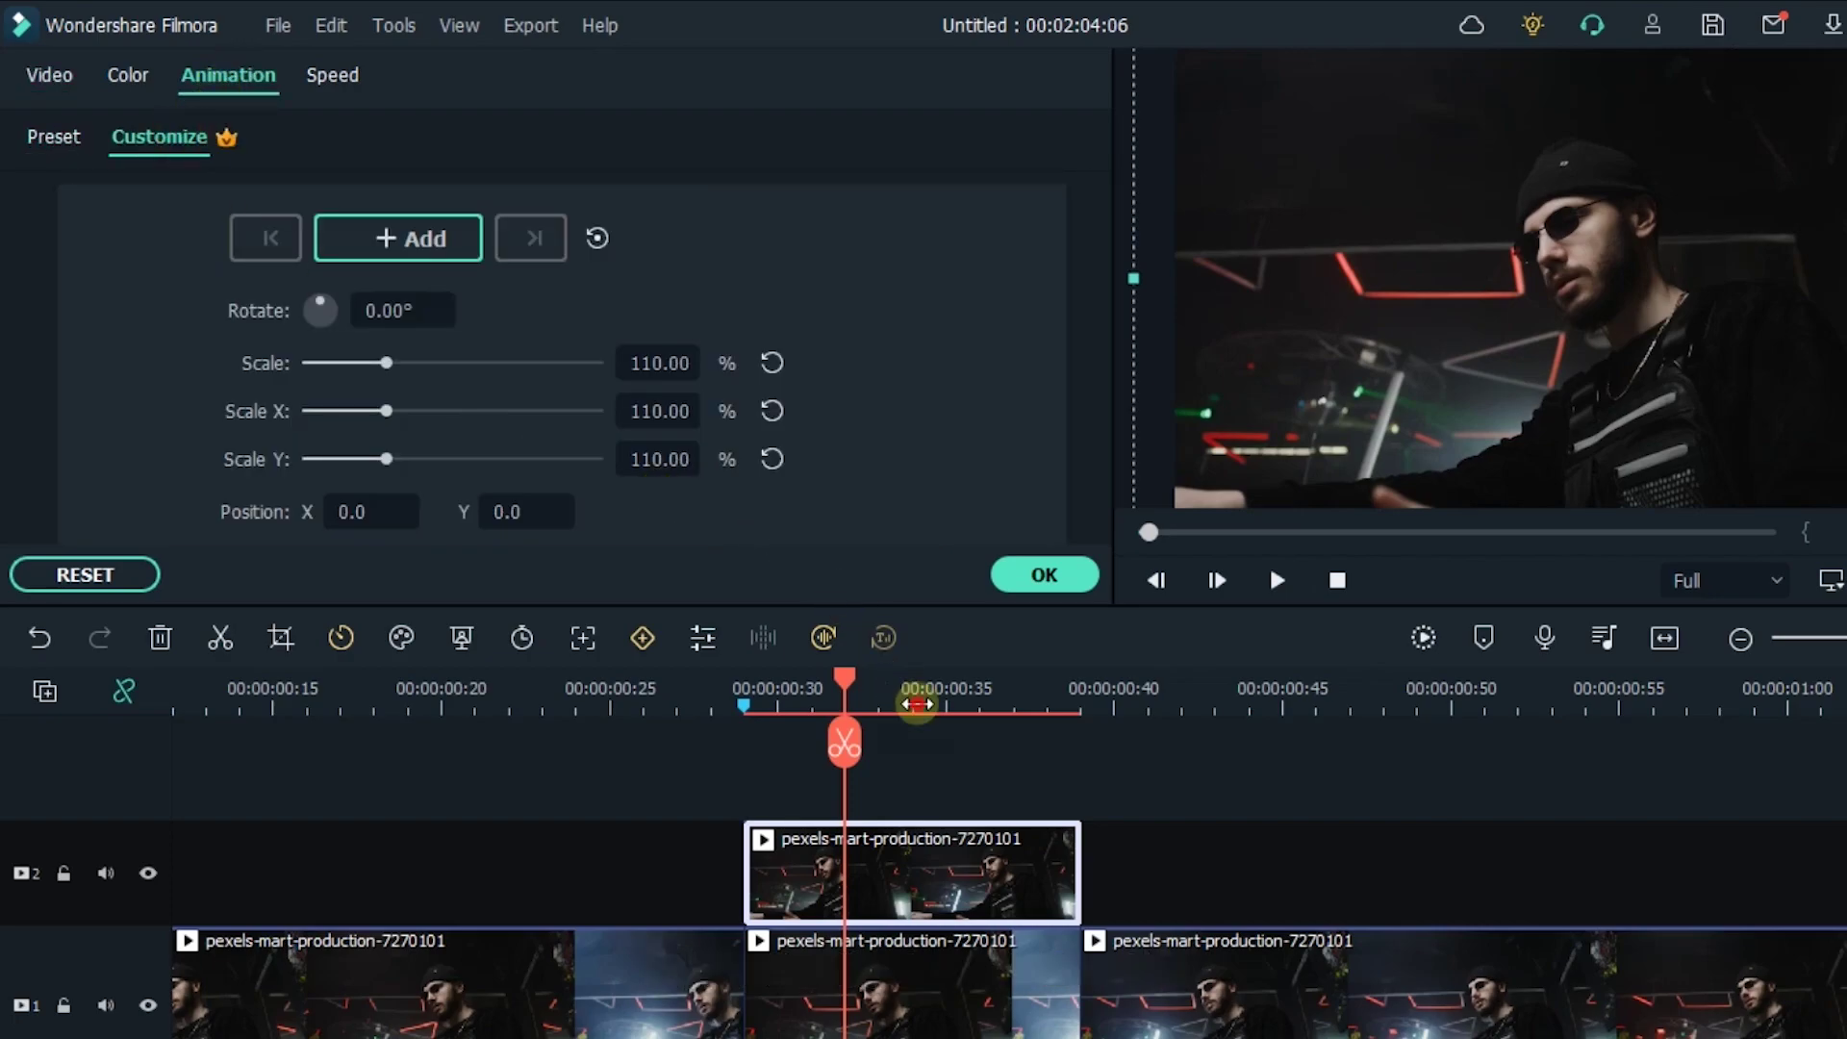
scroll(965, 703, "up", 2)
scroll(965, 703, "up", 1)
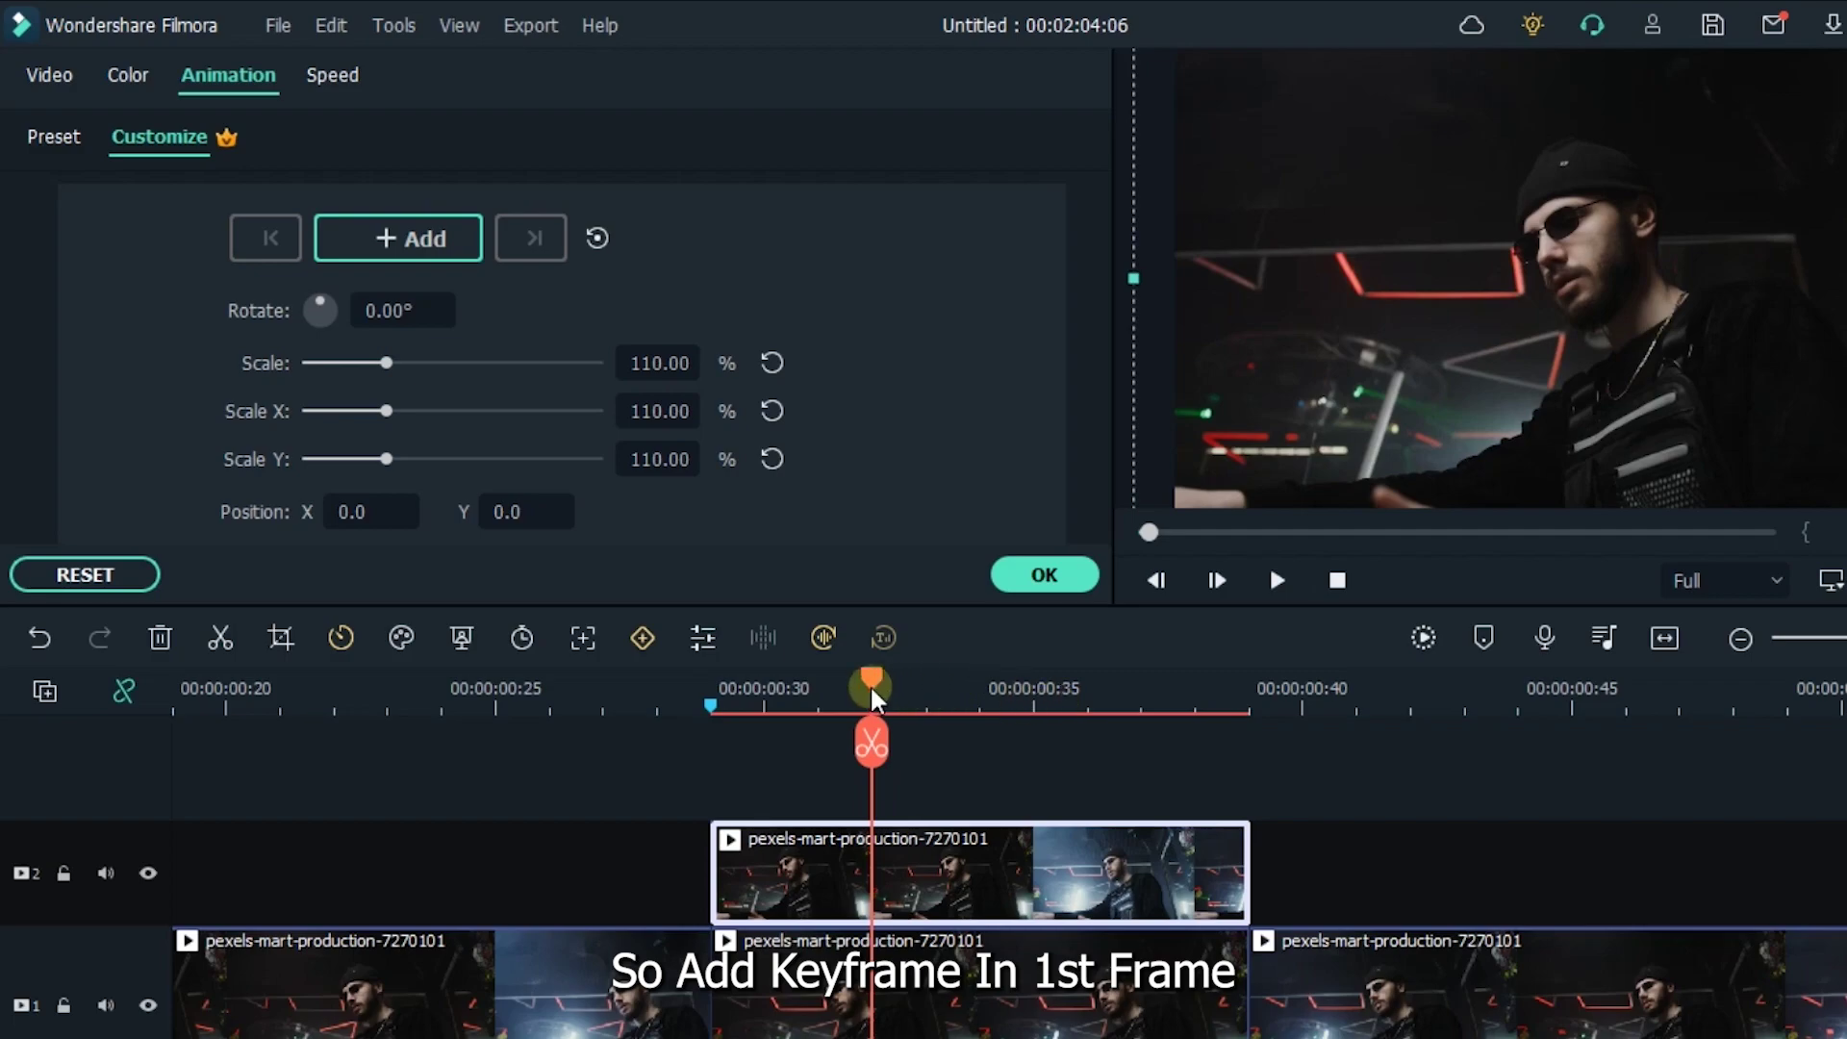
left_click_drag(871, 681, 710, 699)
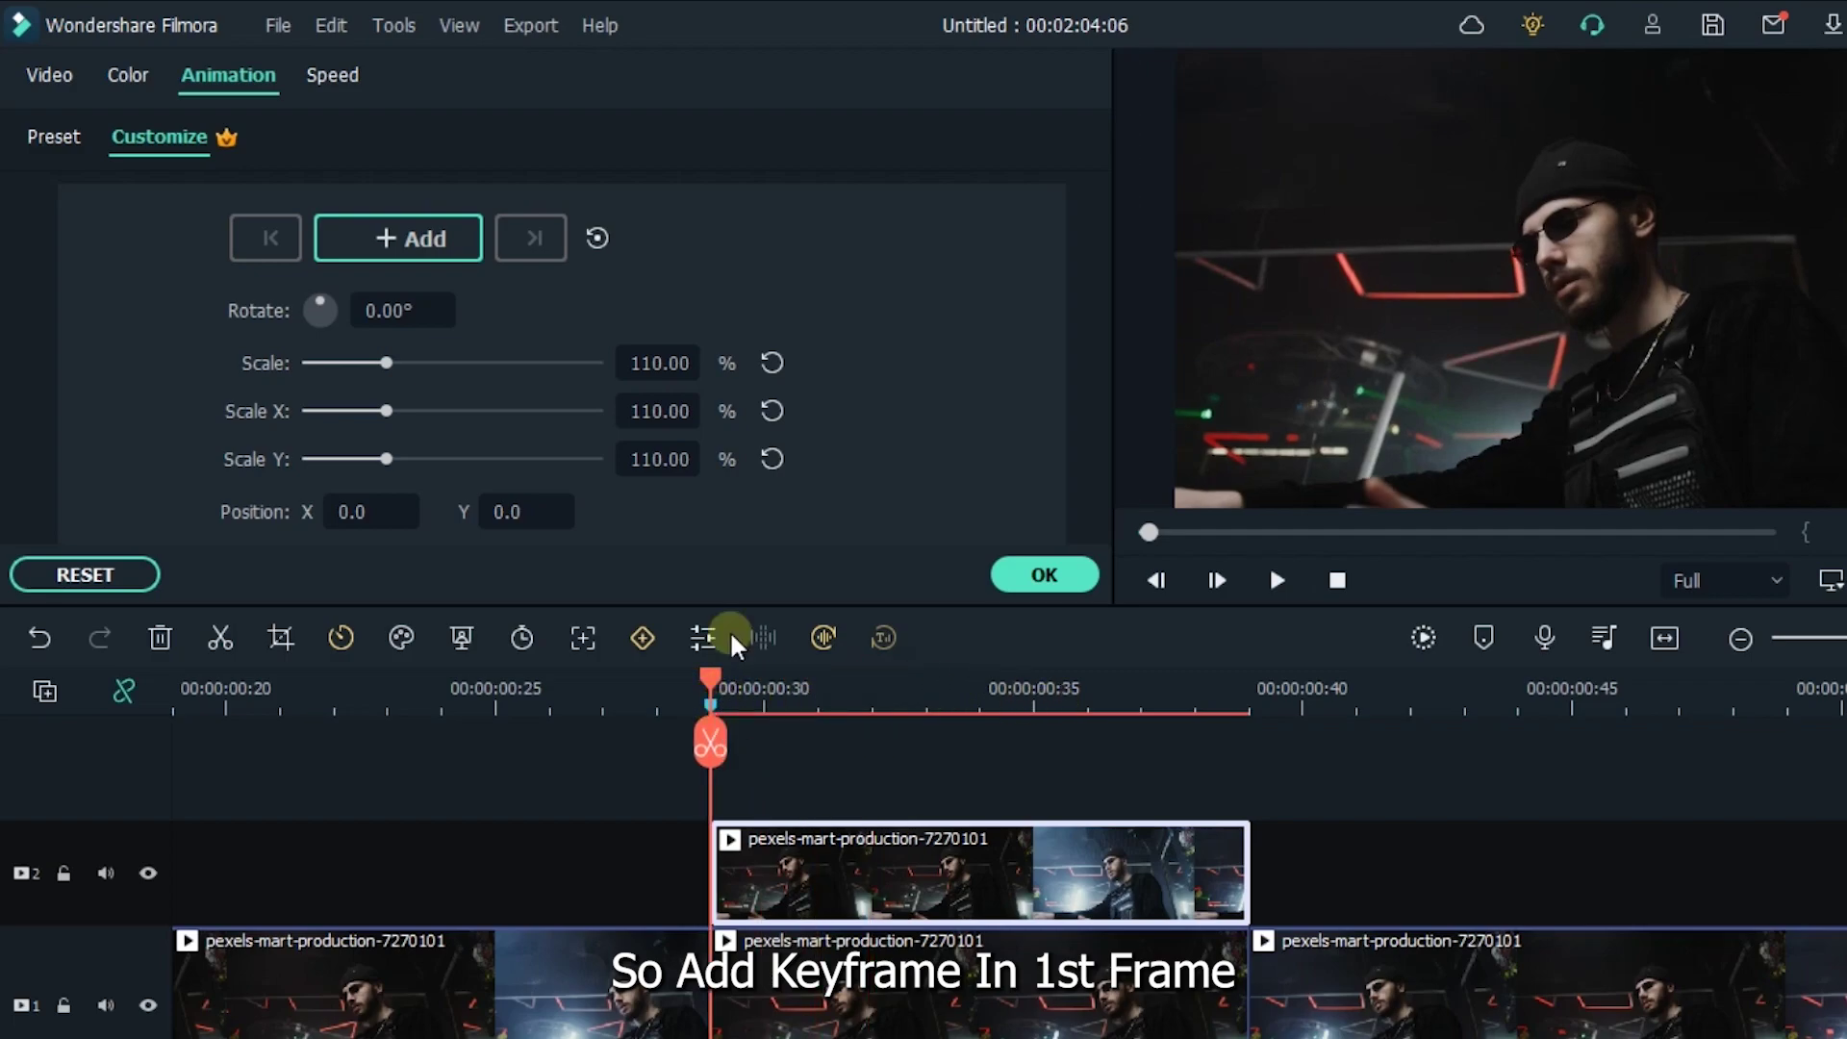
left_click(402, 240)
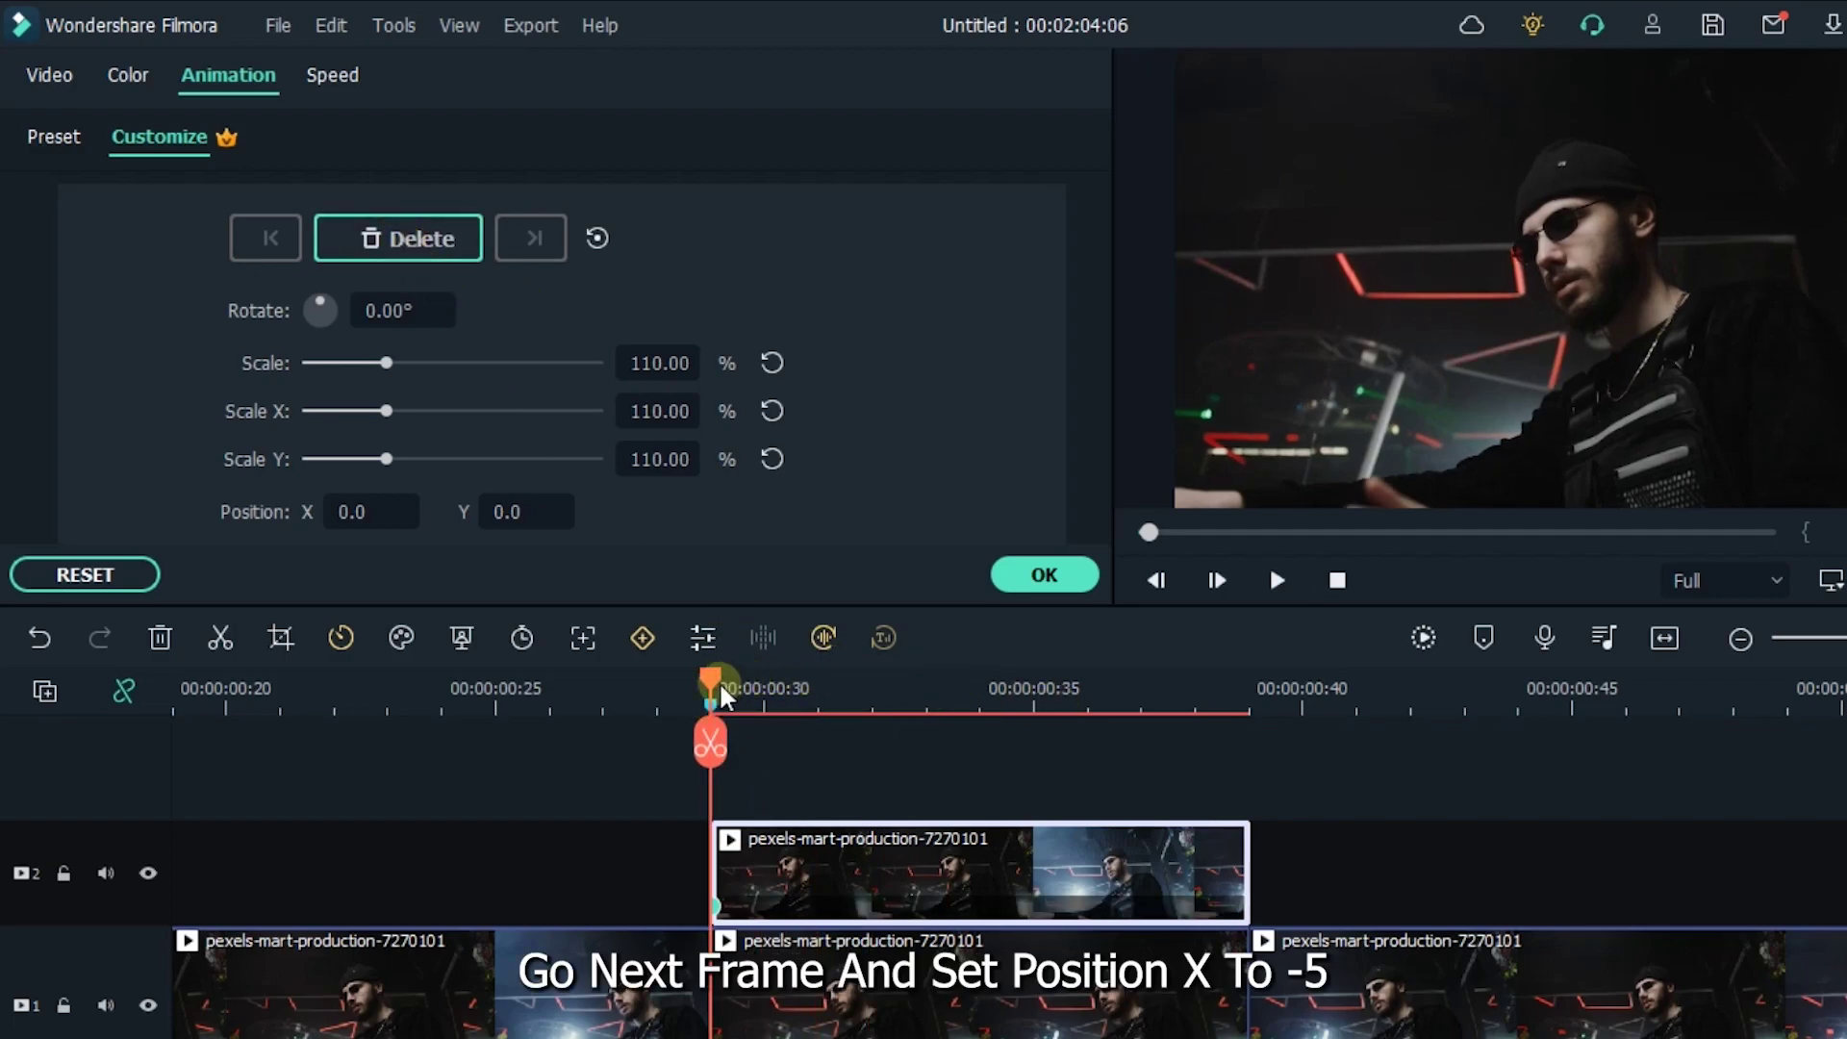
Step: Keyframe the next frames at Position X -5, then Y 5, then back to 0,0
left_click_drag(707, 690, 764, 693)
left_click(345, 513)
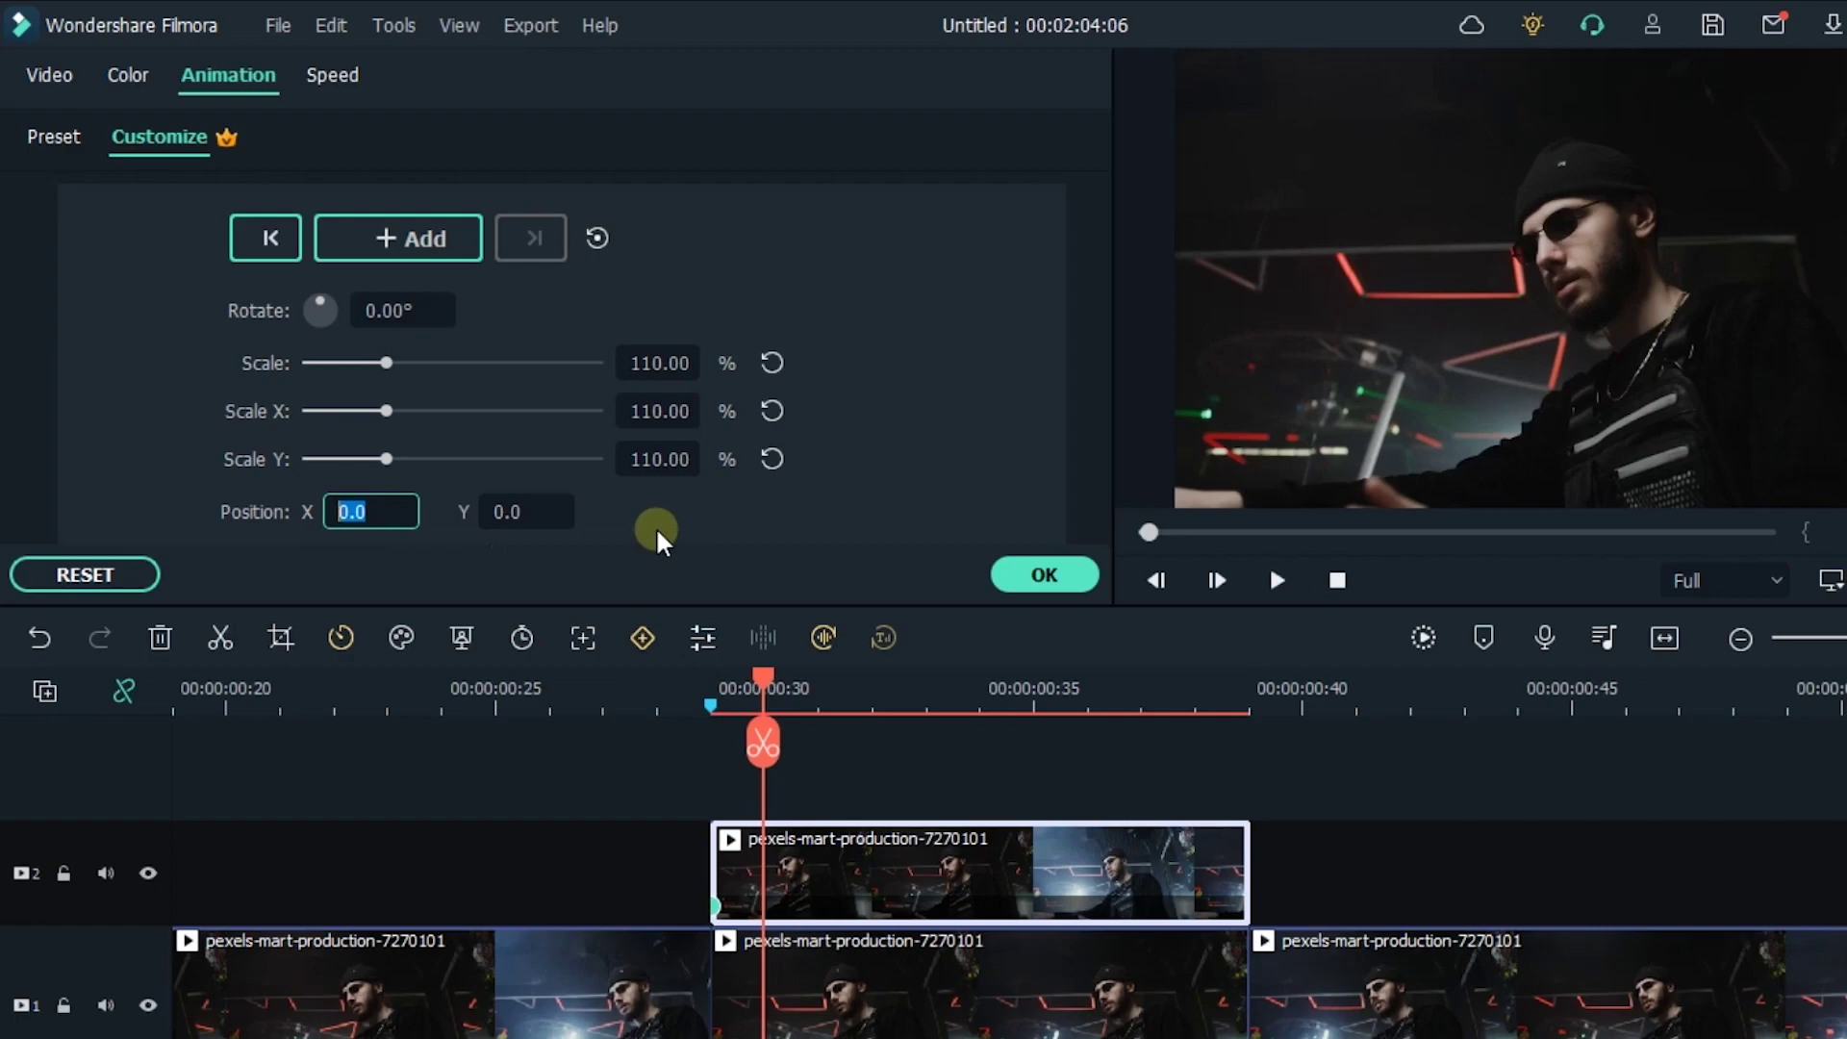
type("-5")
key("Return")
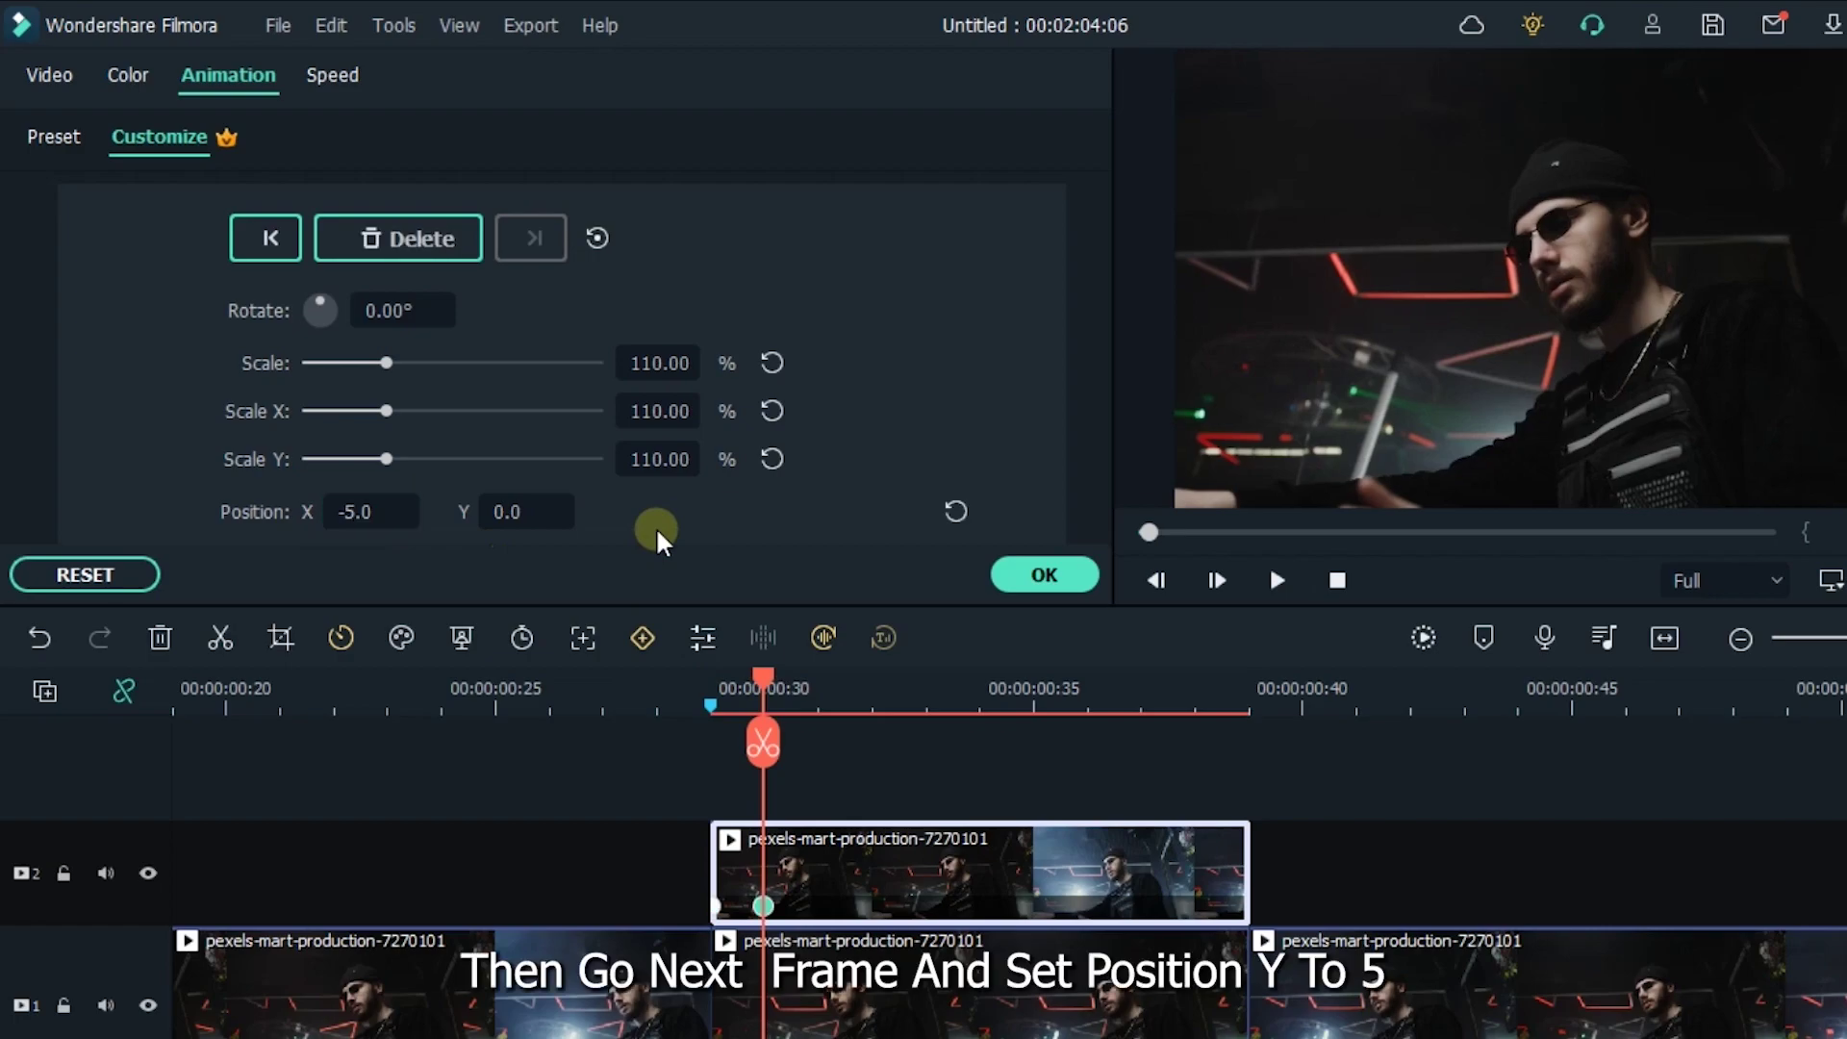
left_click_drag(771, 694, 823, 697)
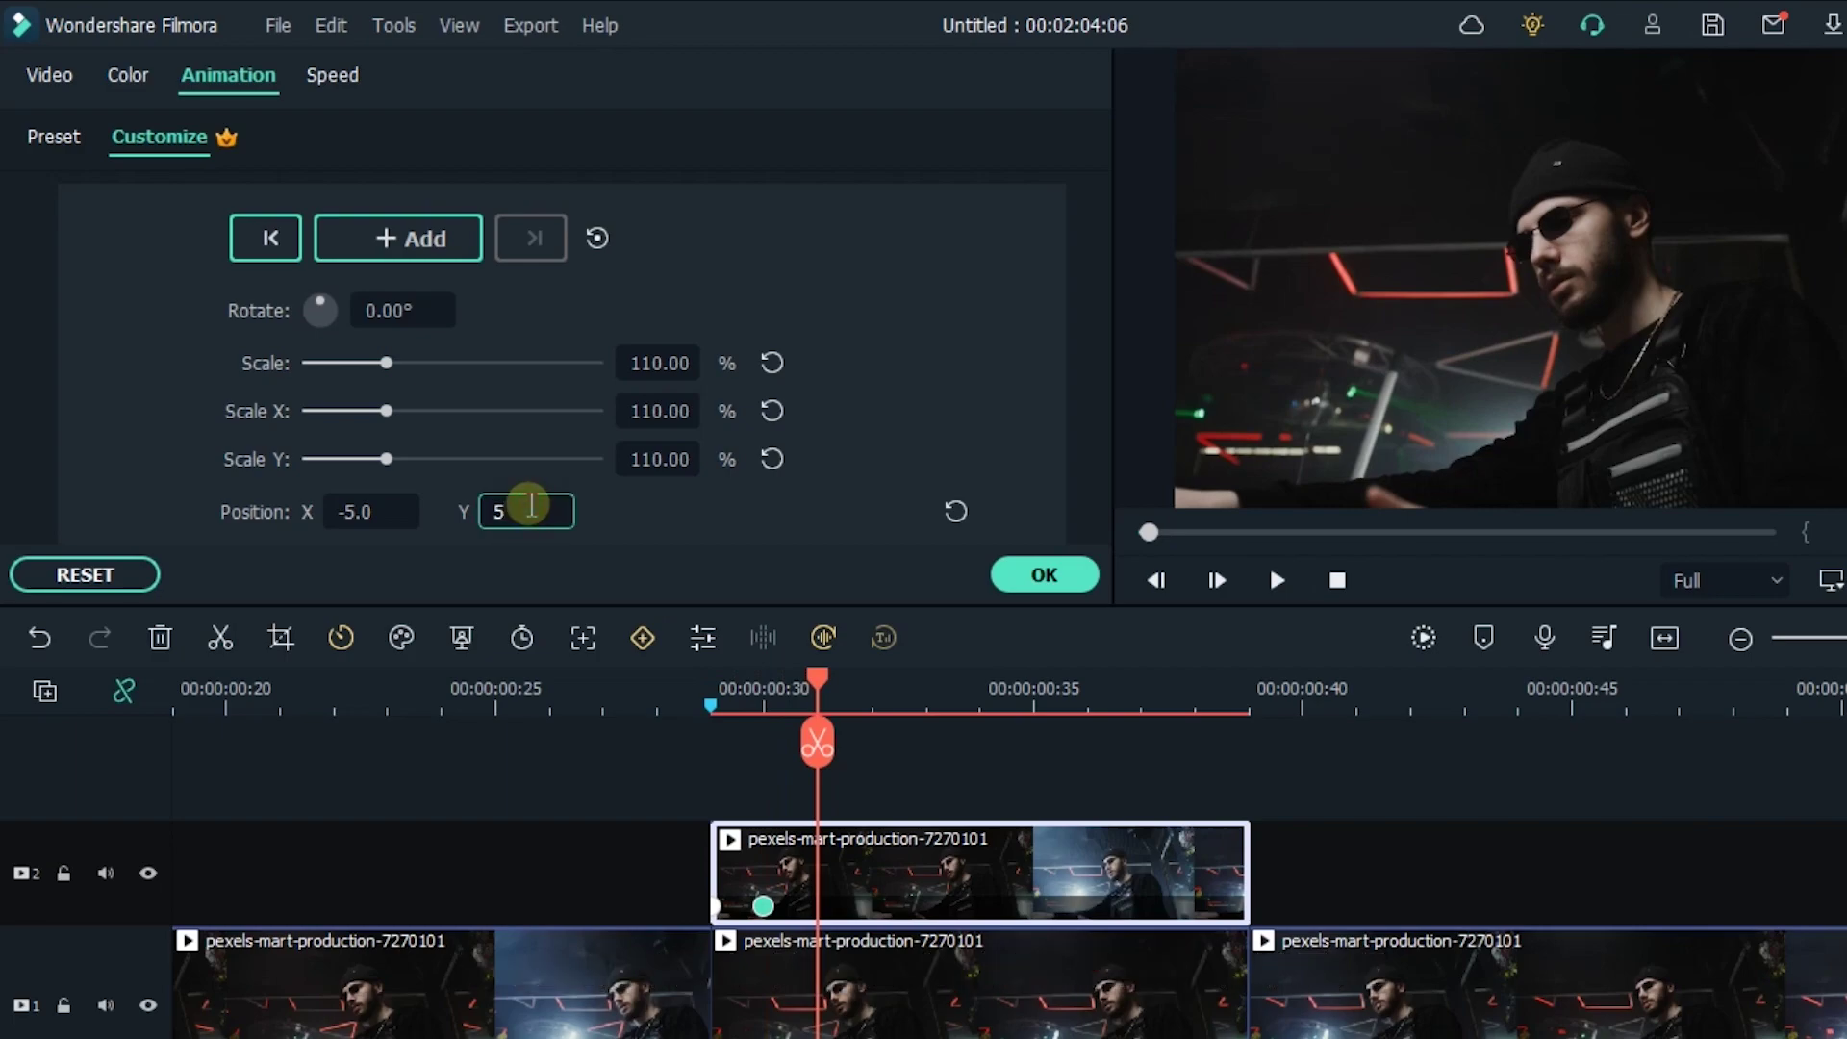
key("Return")
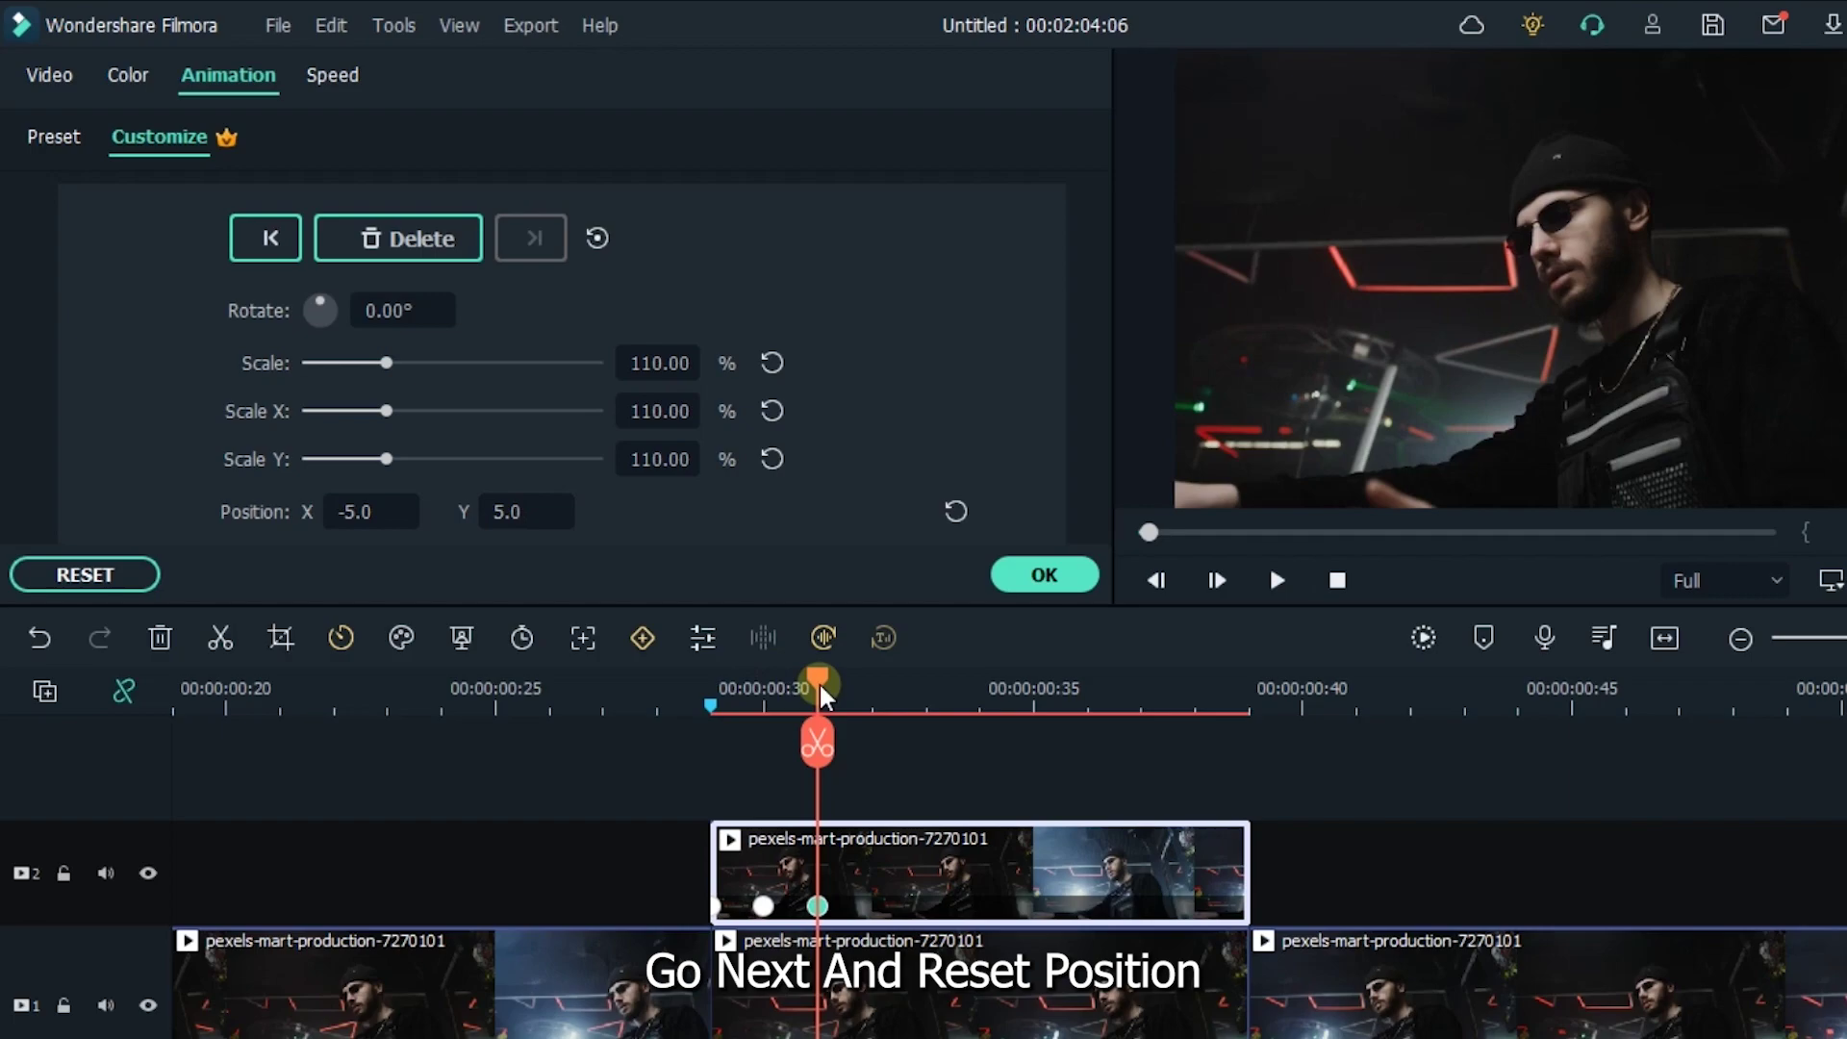
left_click_drag(821, 695, 877, 695)
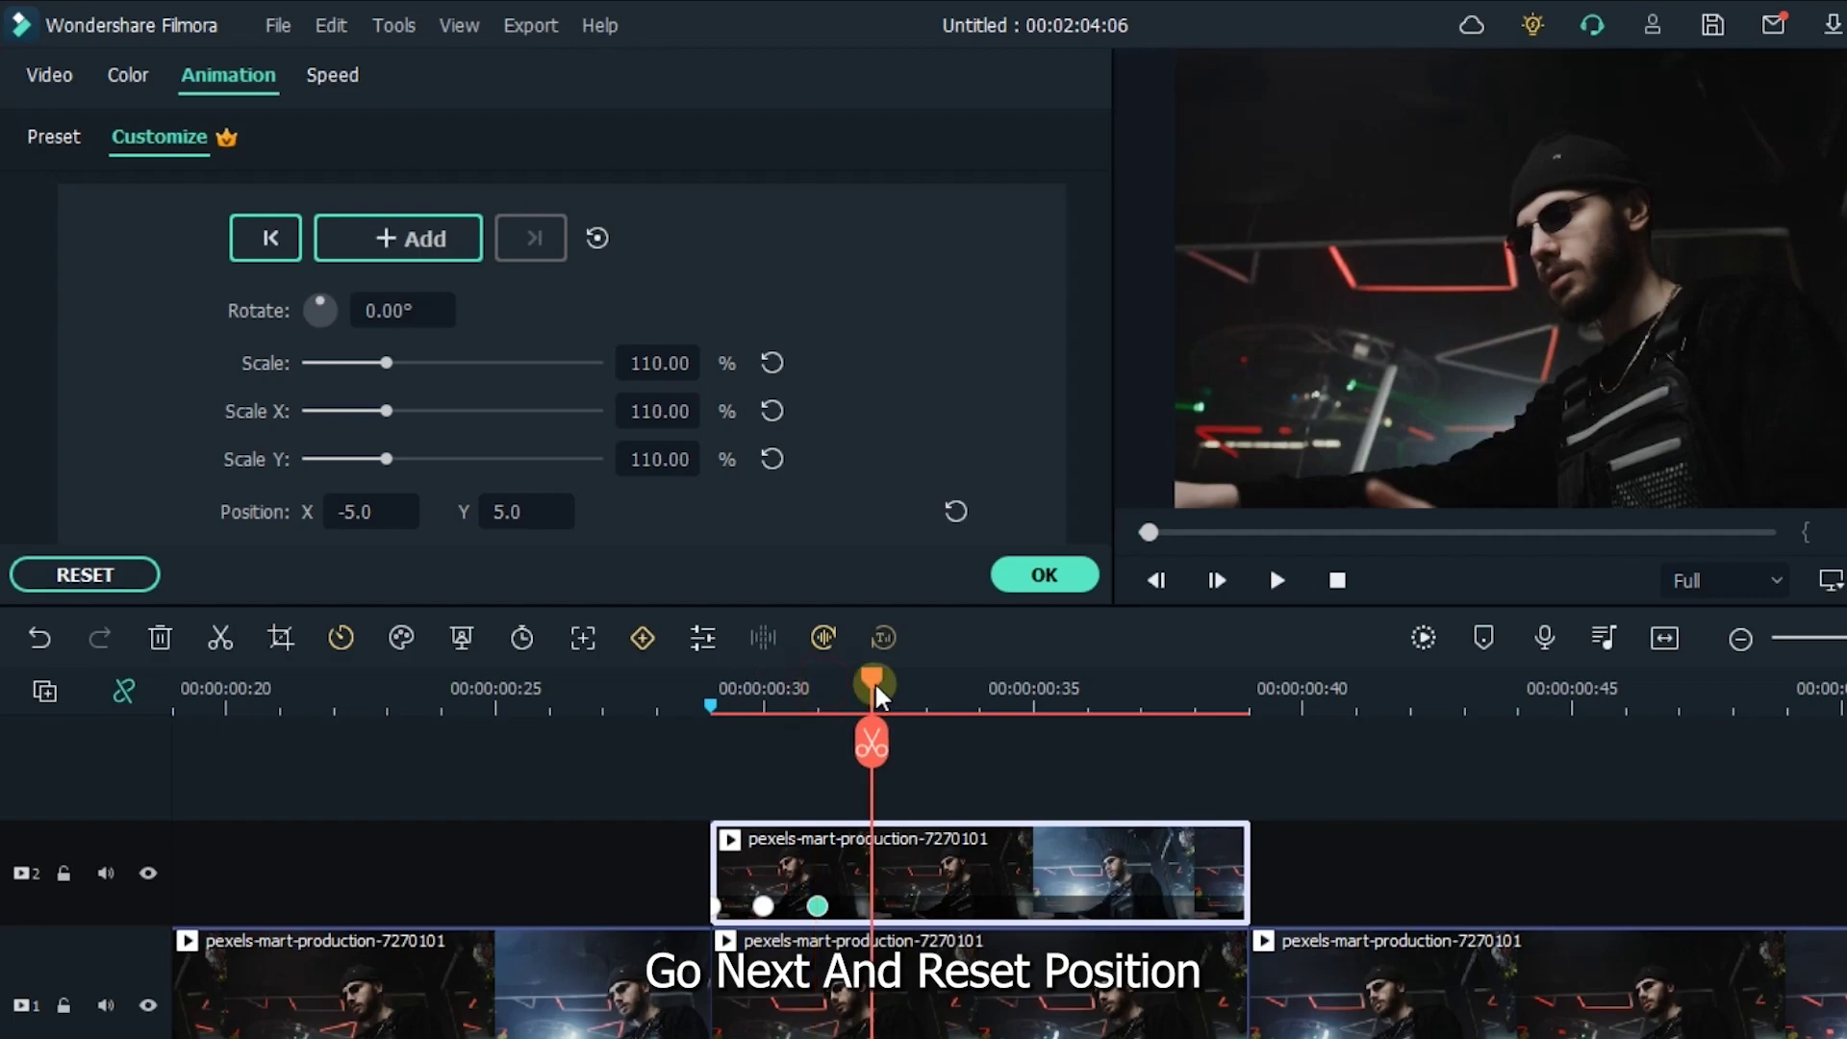
left_click(955, 513)
Step: Keyframe the following frames at Position X 5, then Y -5
left_click_drag(885, 683, 945, 707)
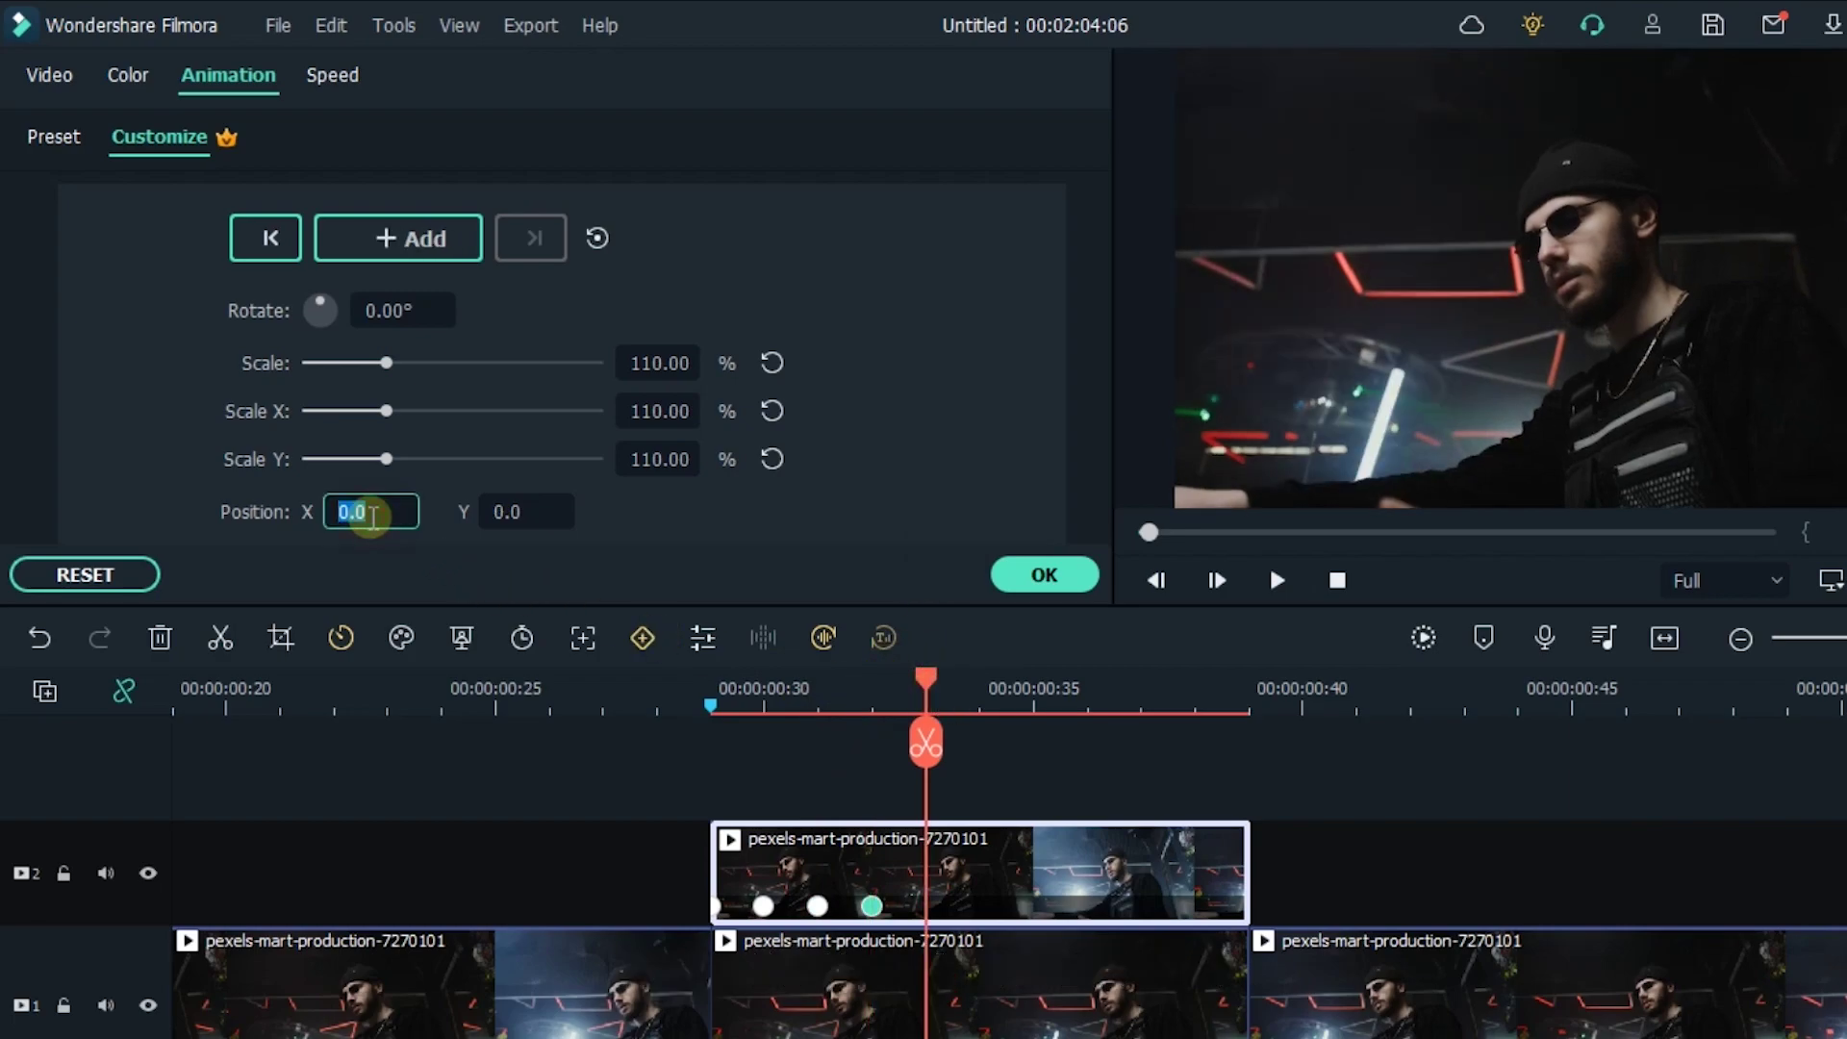
left_click(372, 515)
type("5")
key("Return")
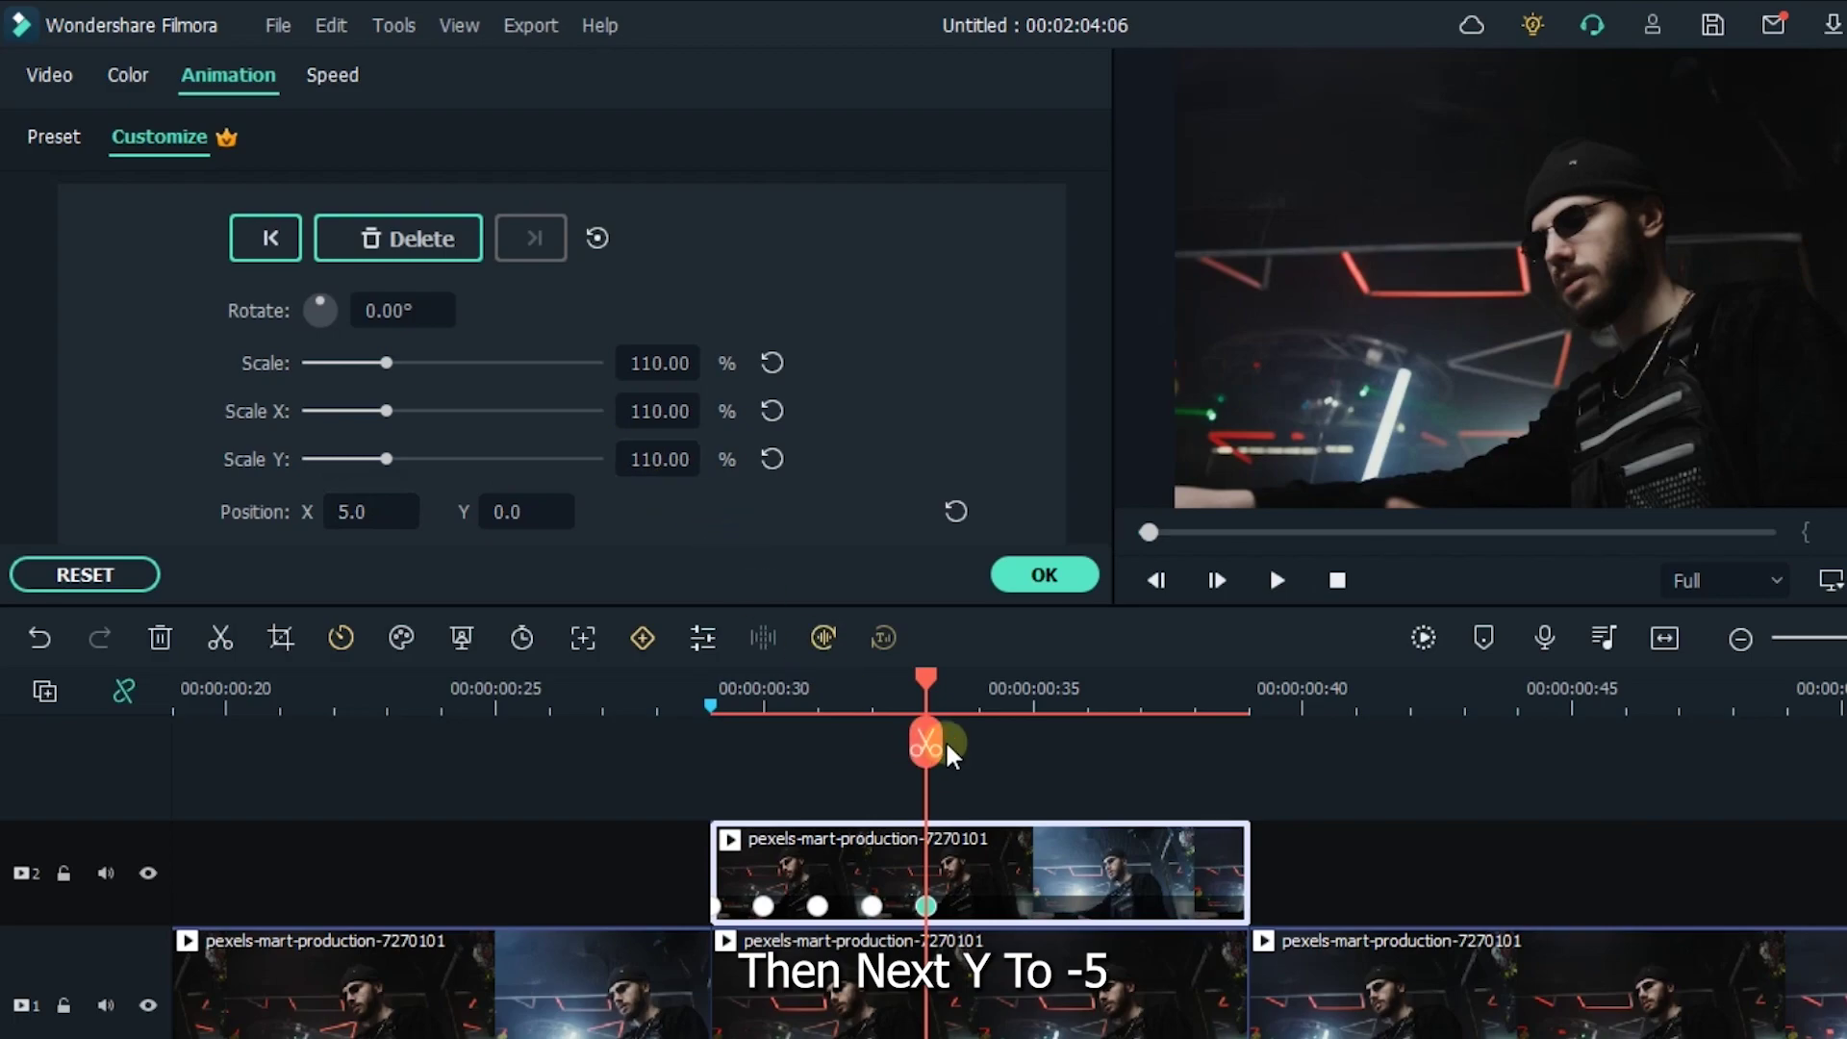
left_click_drag(923, 685, 979, 683)
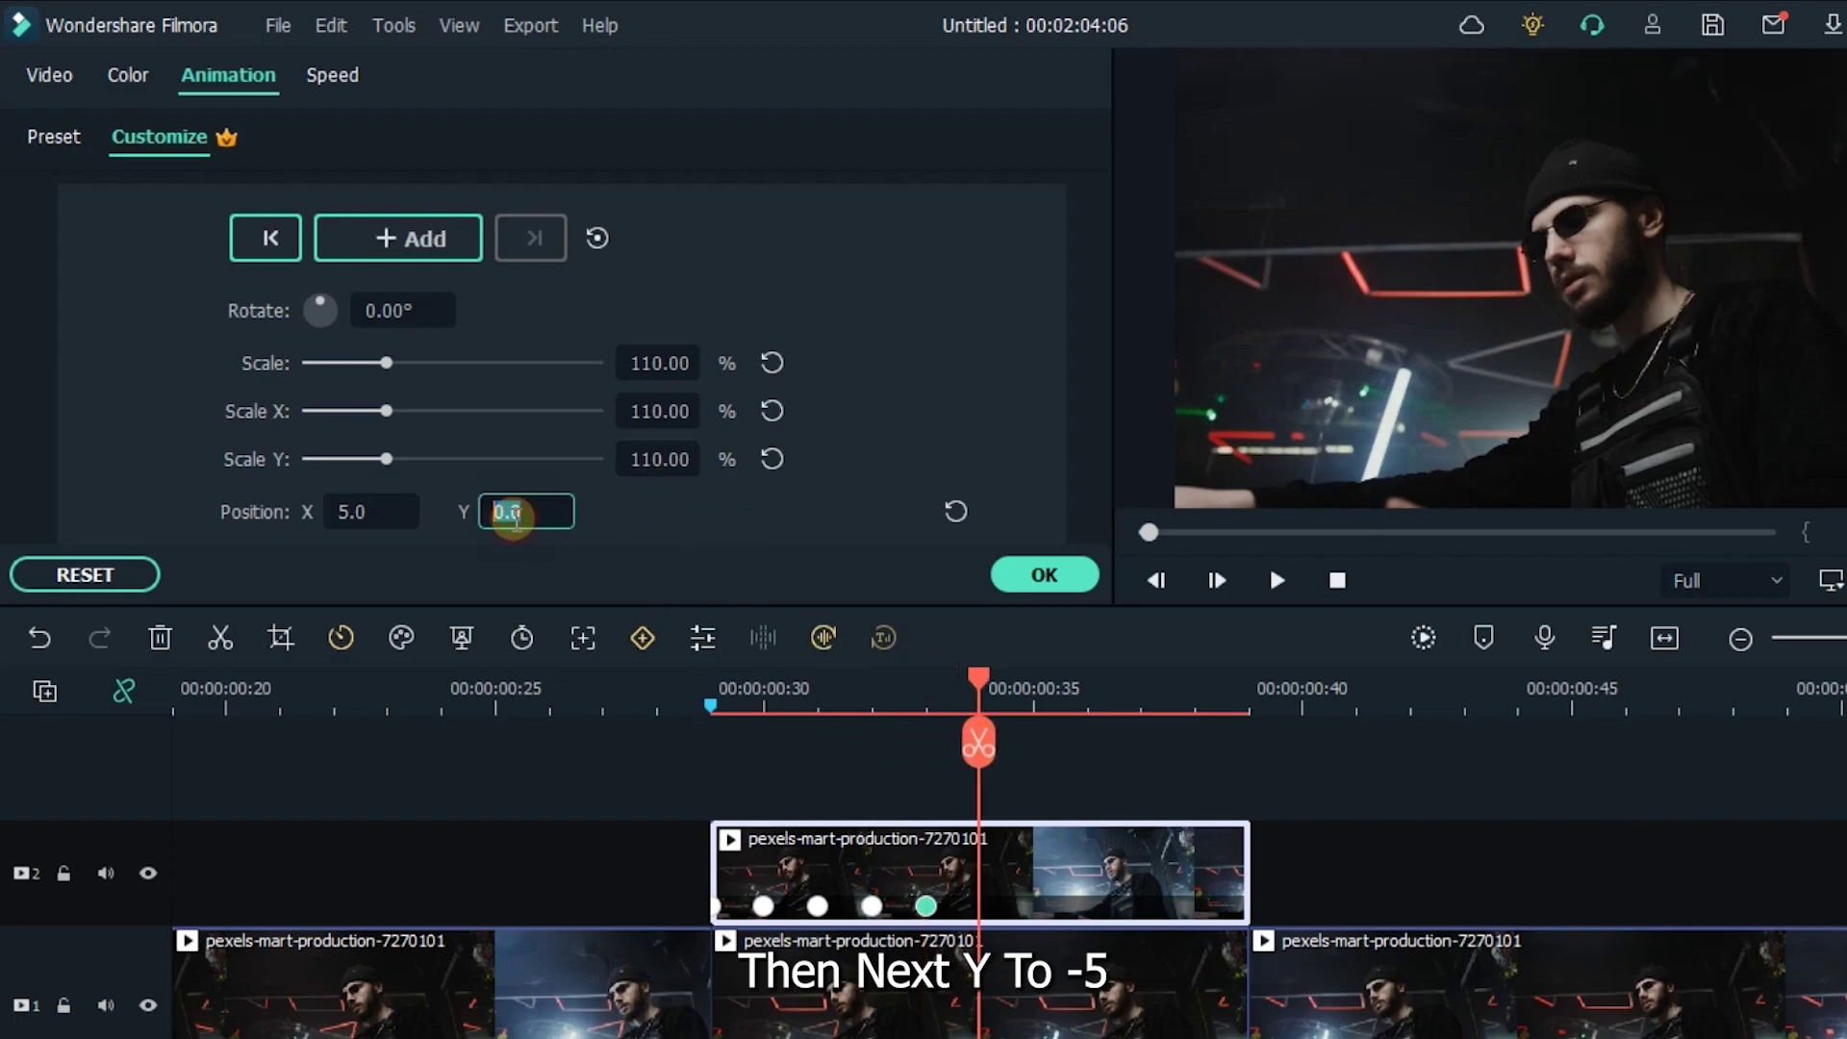
type("-5")
key("Return")
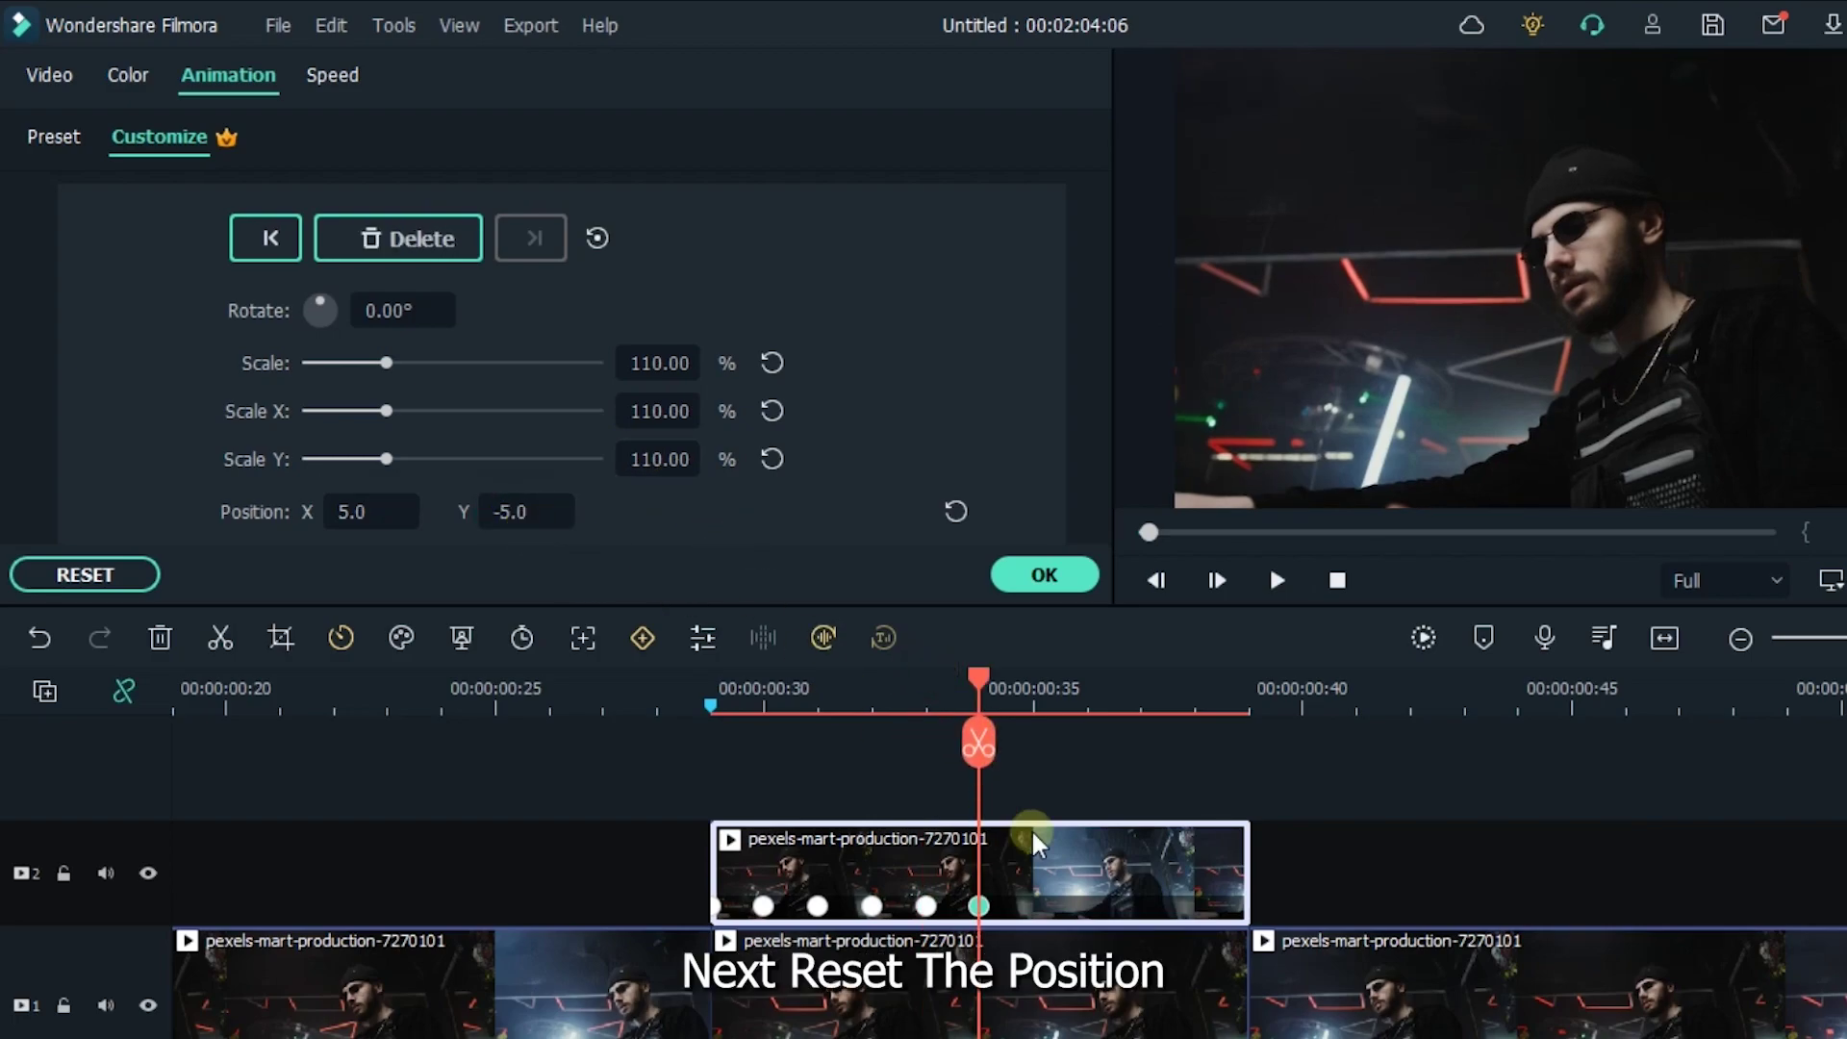
left_click_drag(988, 695, 1087, 684)
Step: Add a centred keyframe, then a keyframe at Position X -5, Y -5
left_click(955, 510)
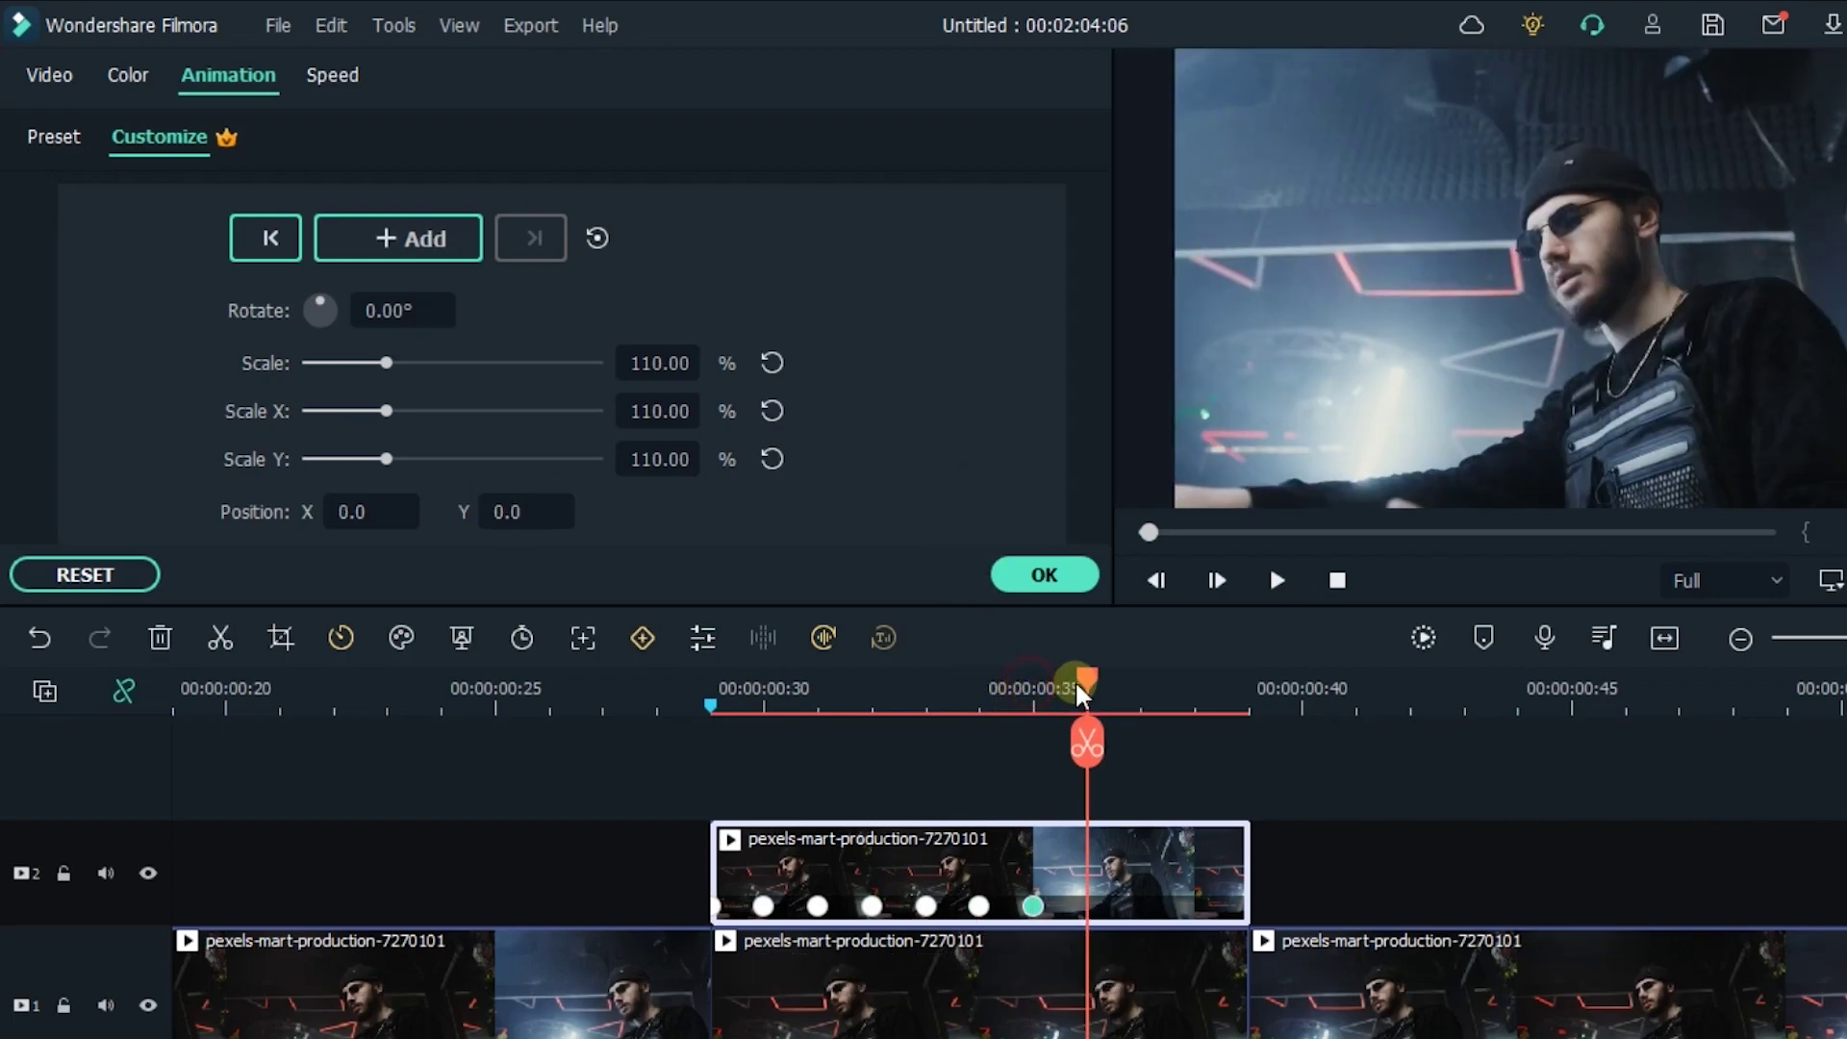
left_click(381, 517)
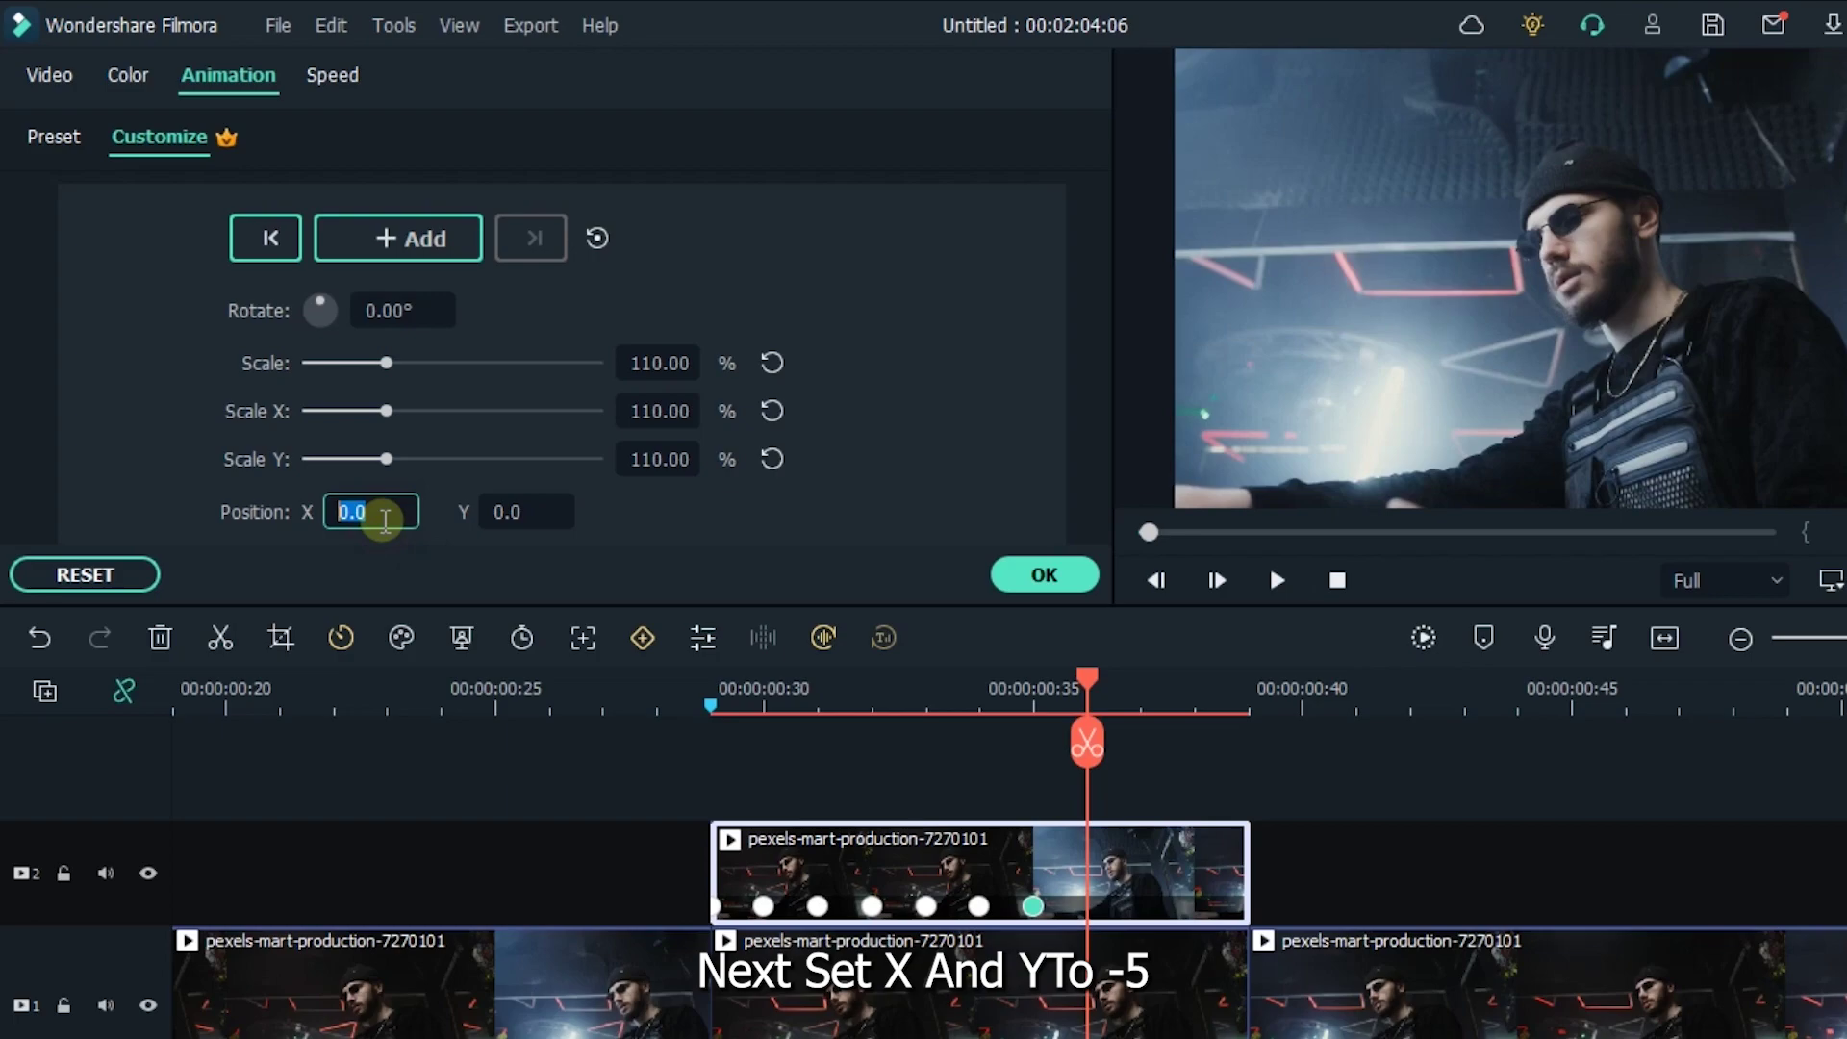
type("-5")
key("Return")
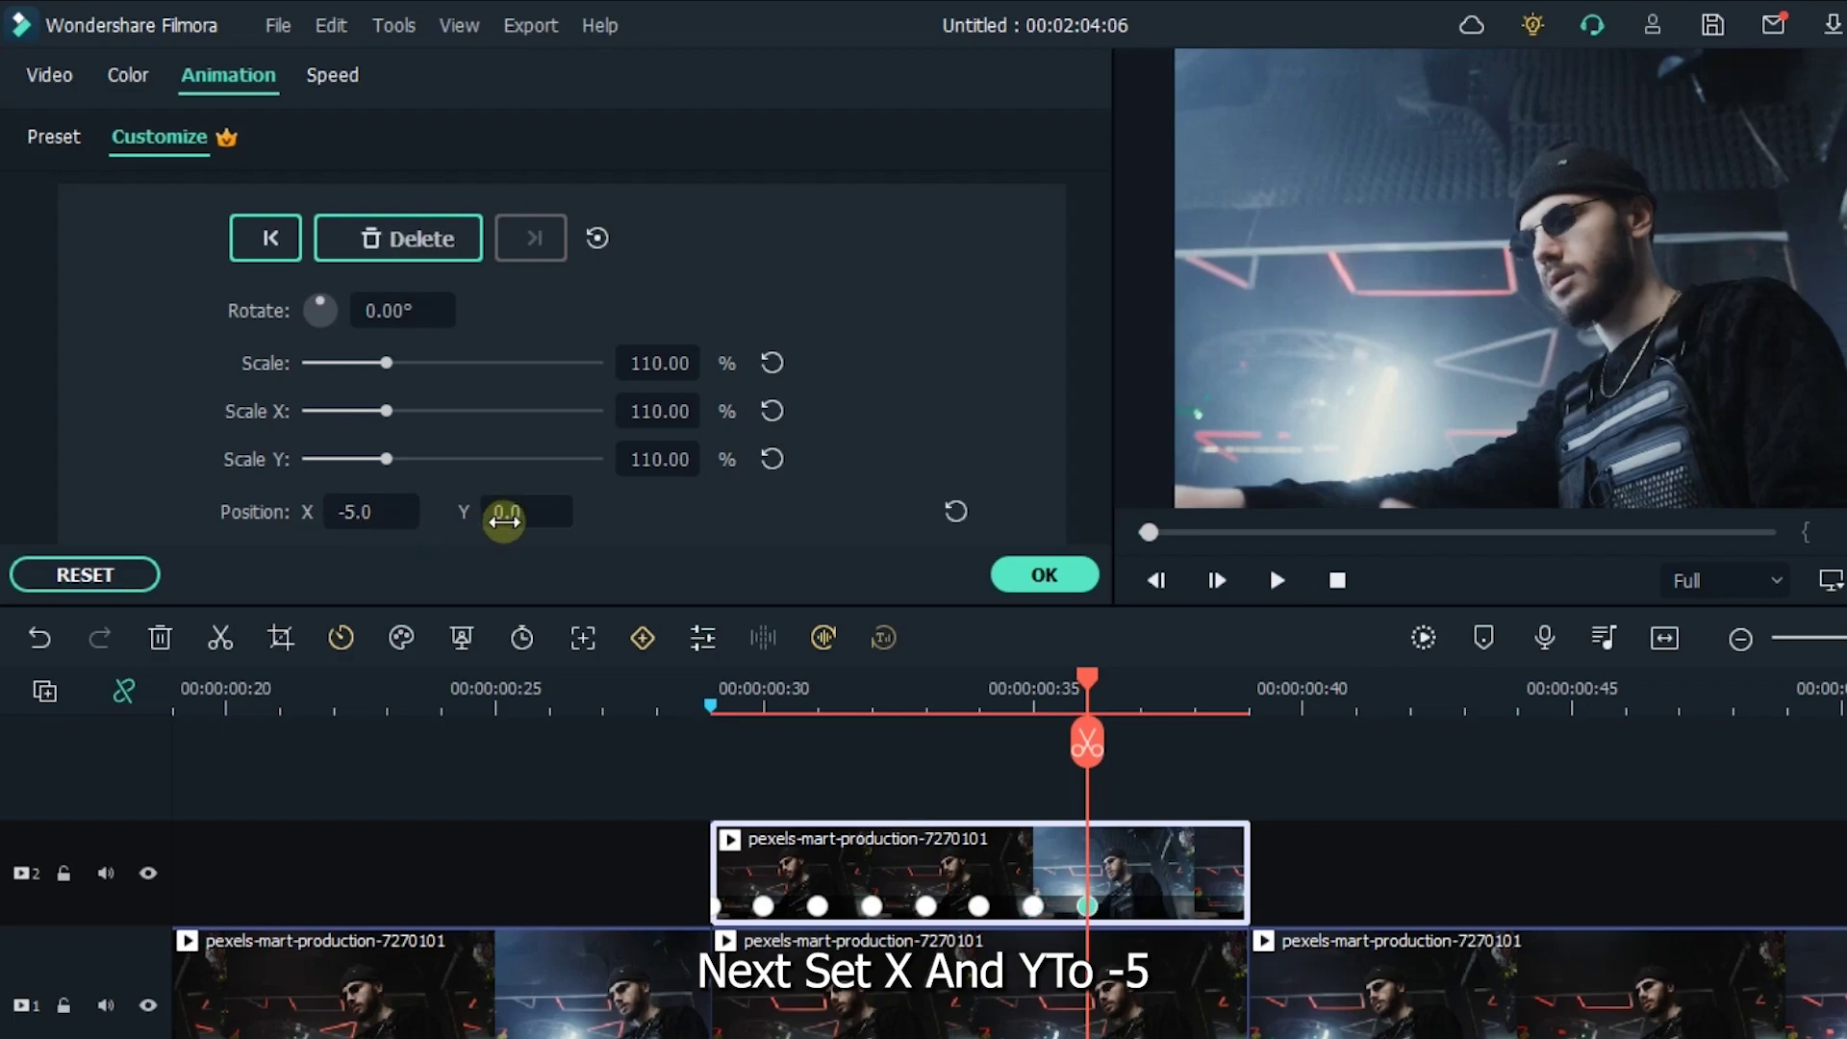
left_click(513, 518)
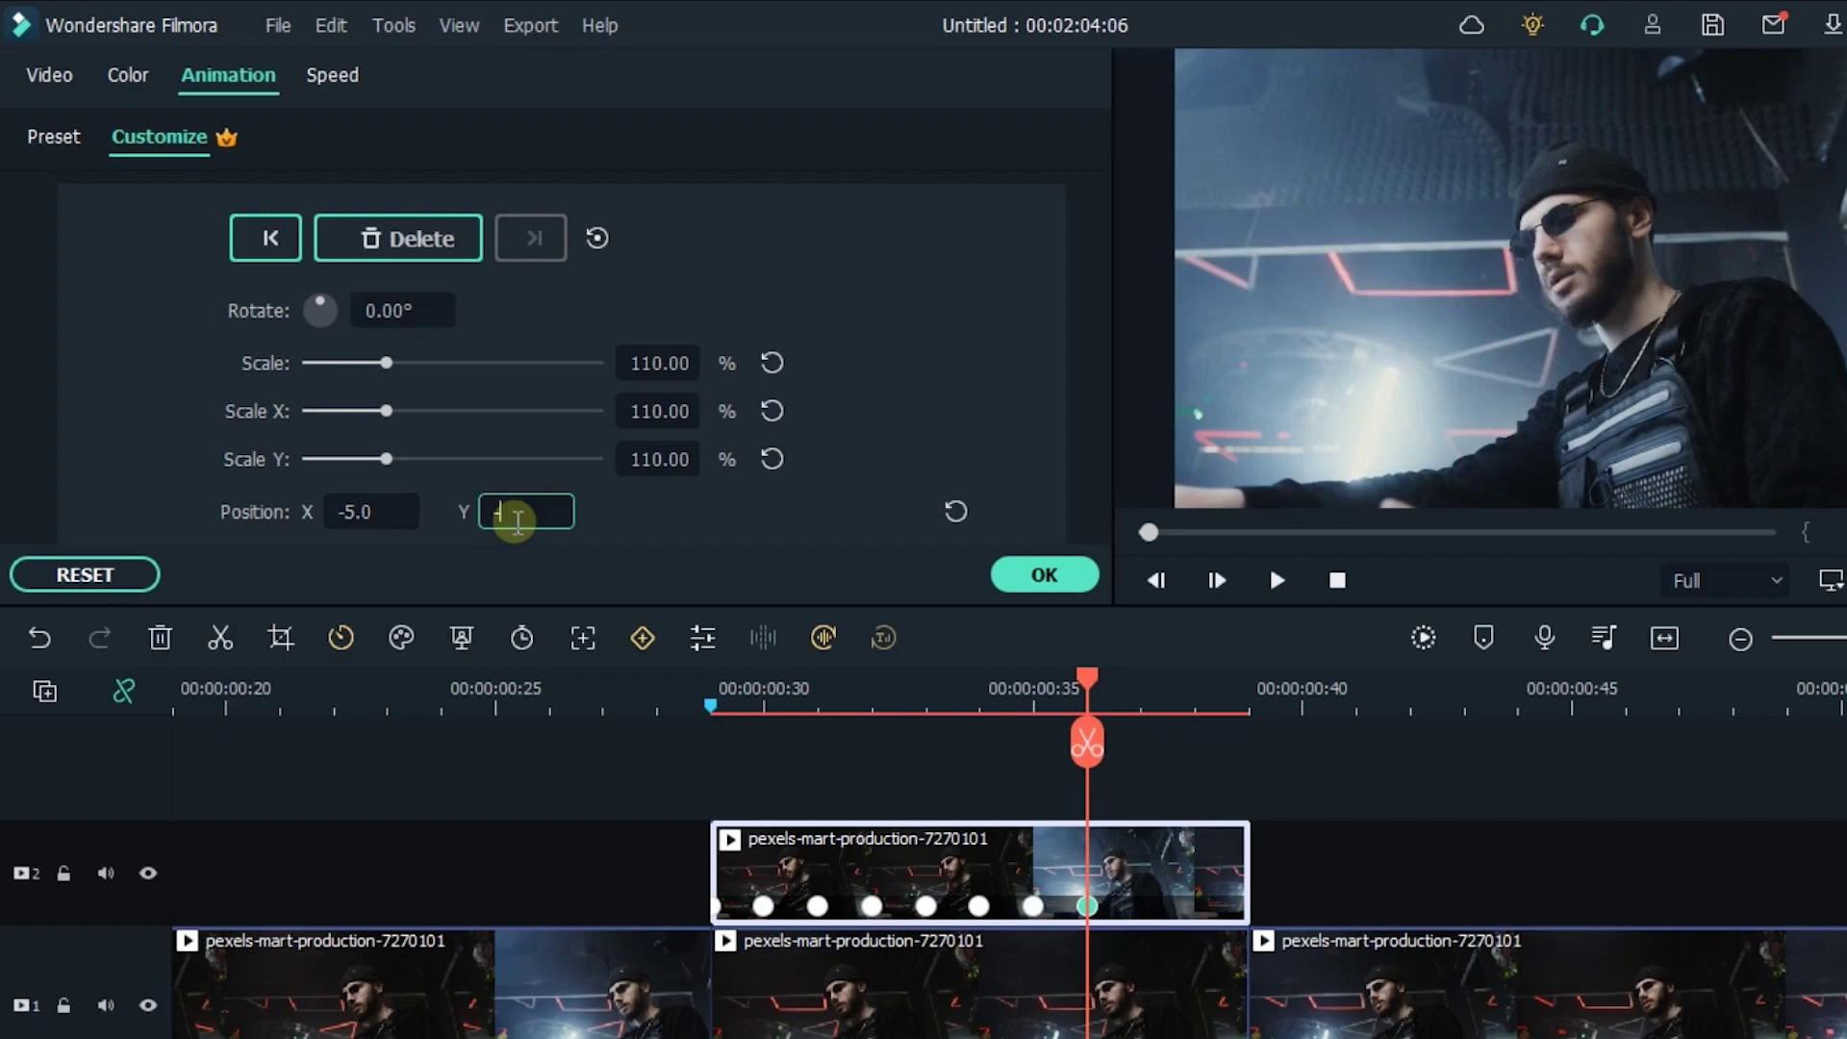
type("-5")
key("Return")
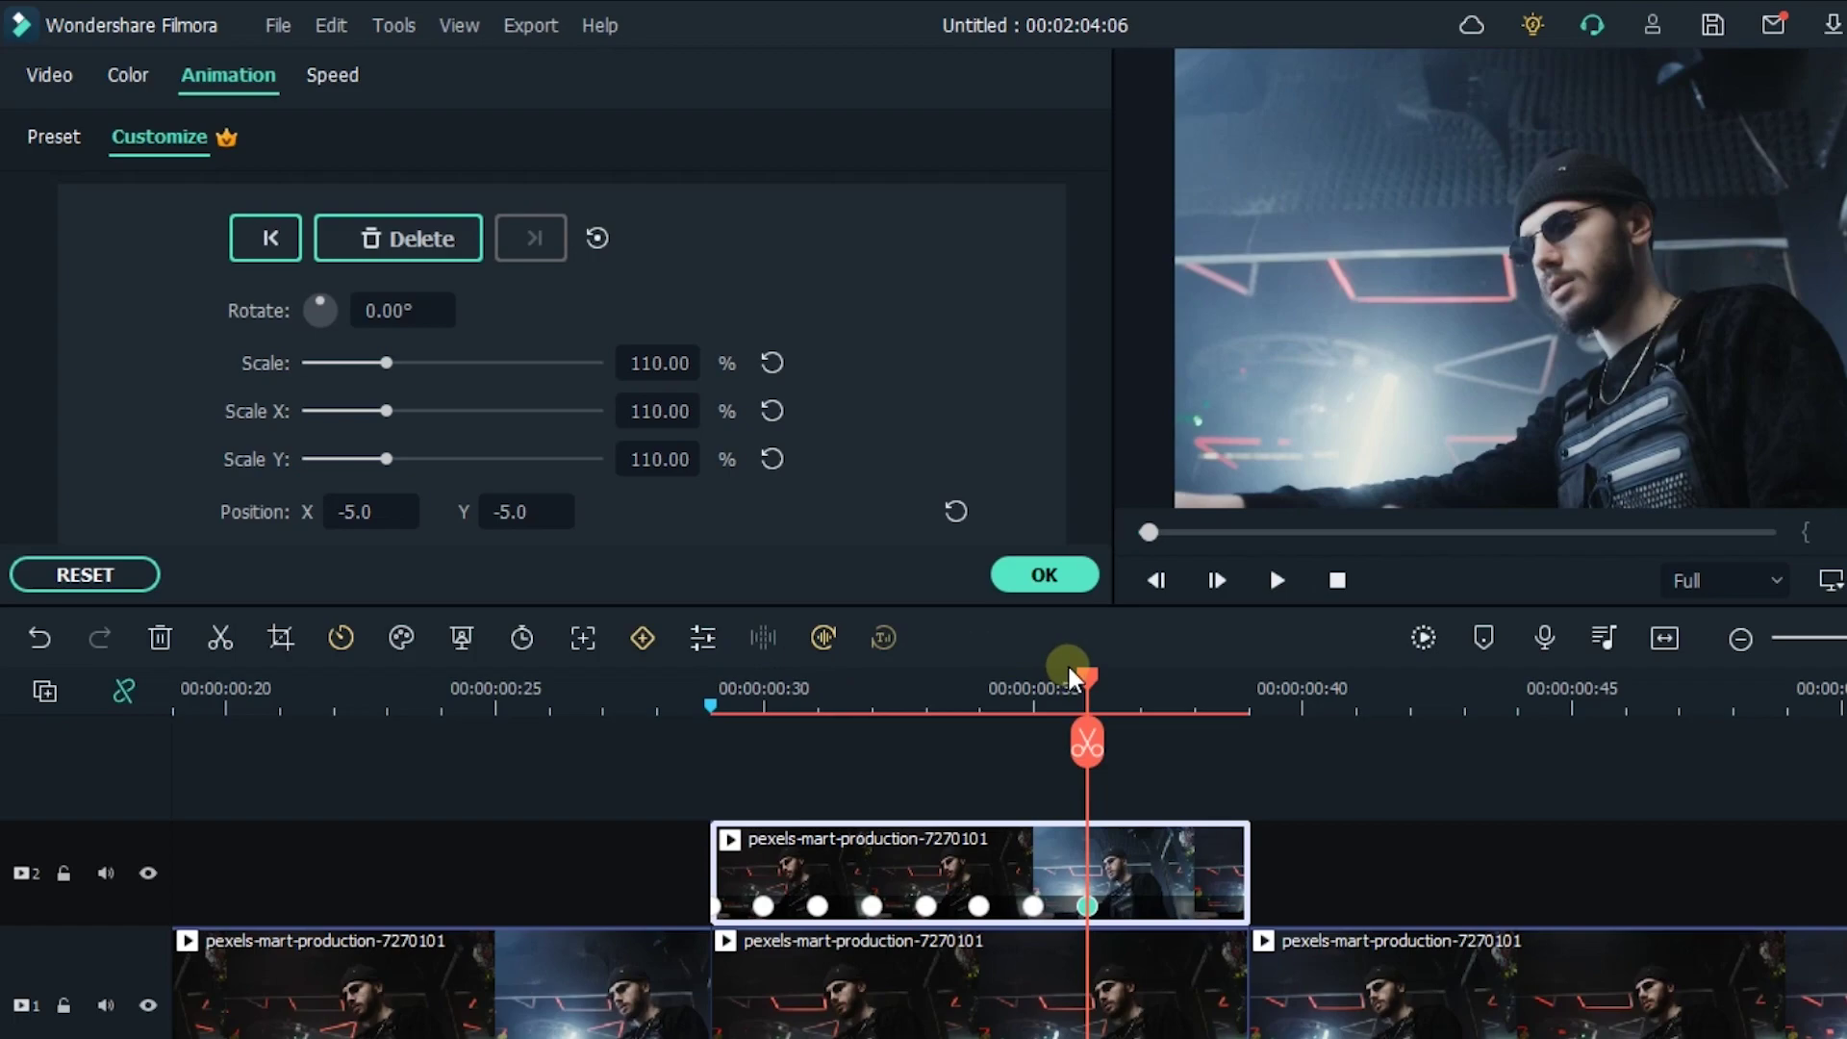
Step: Keyframe centre, then X 5, Y 5, and finish centred at the clip's last frame
left_click_drag(1094, 695, 1142, 685)
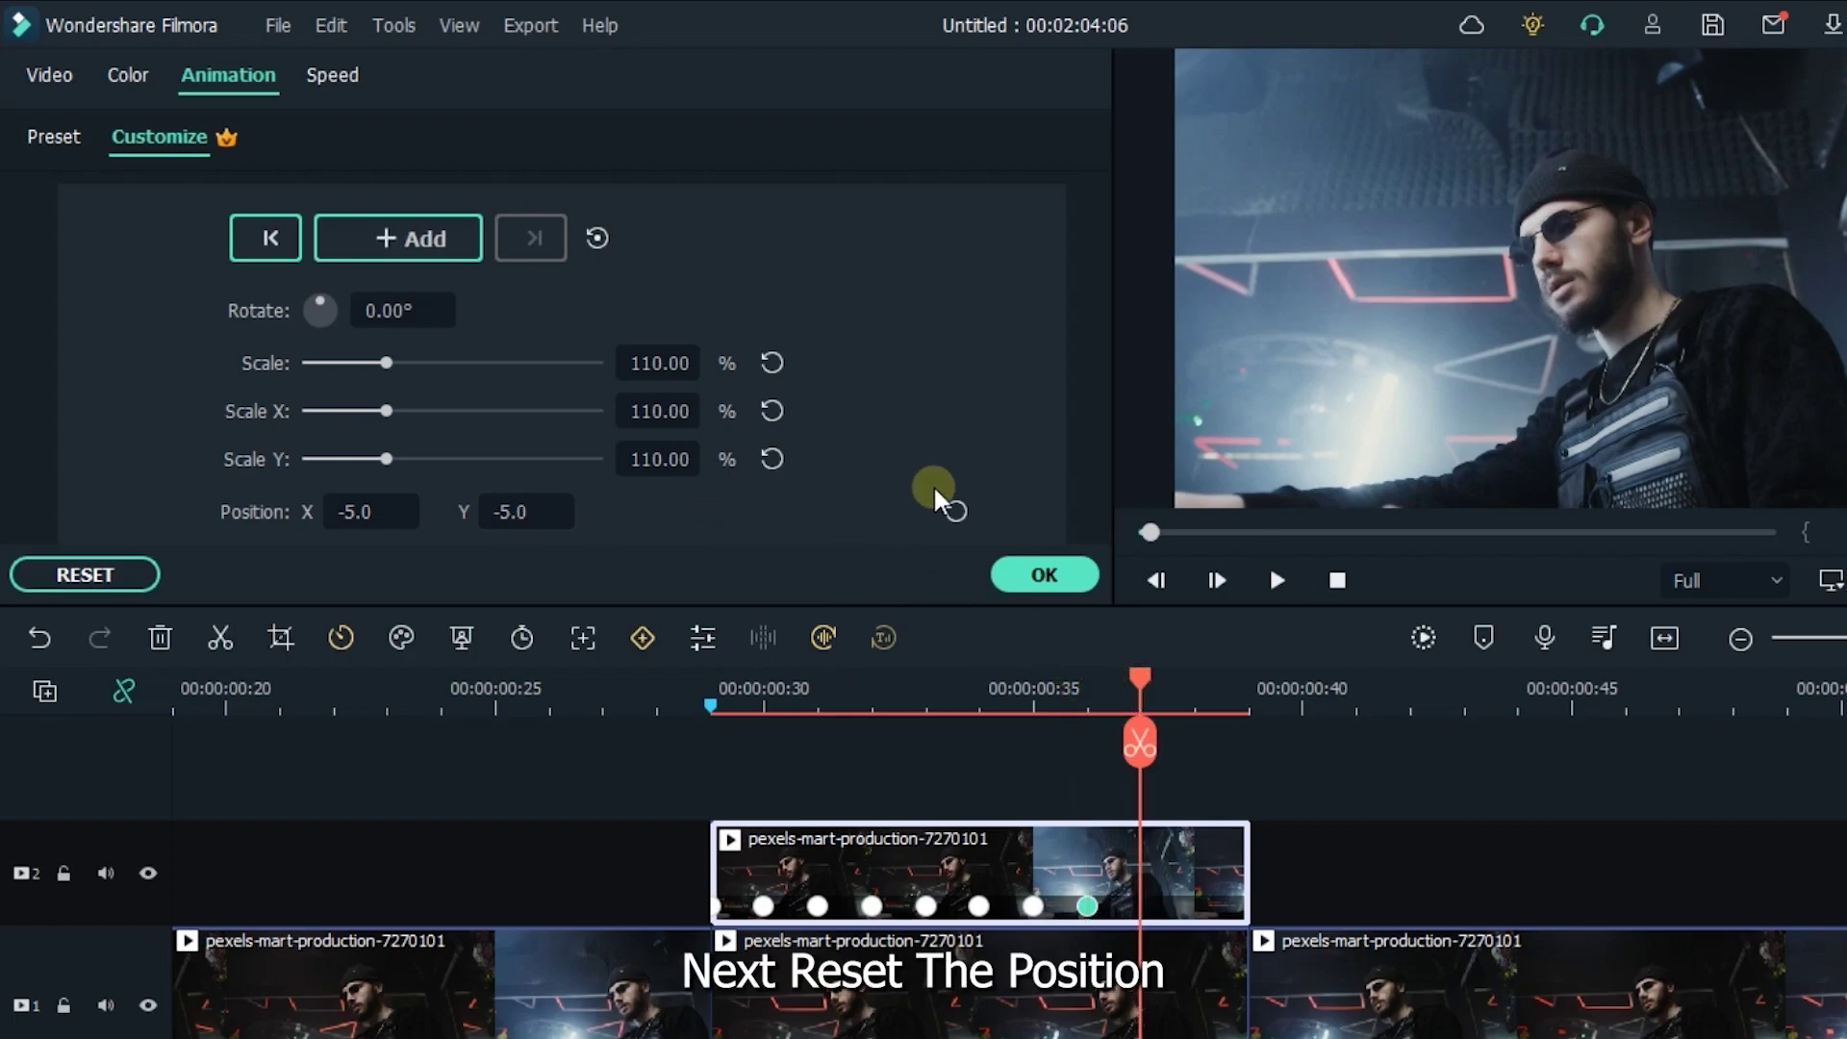
left_click(955, 511)
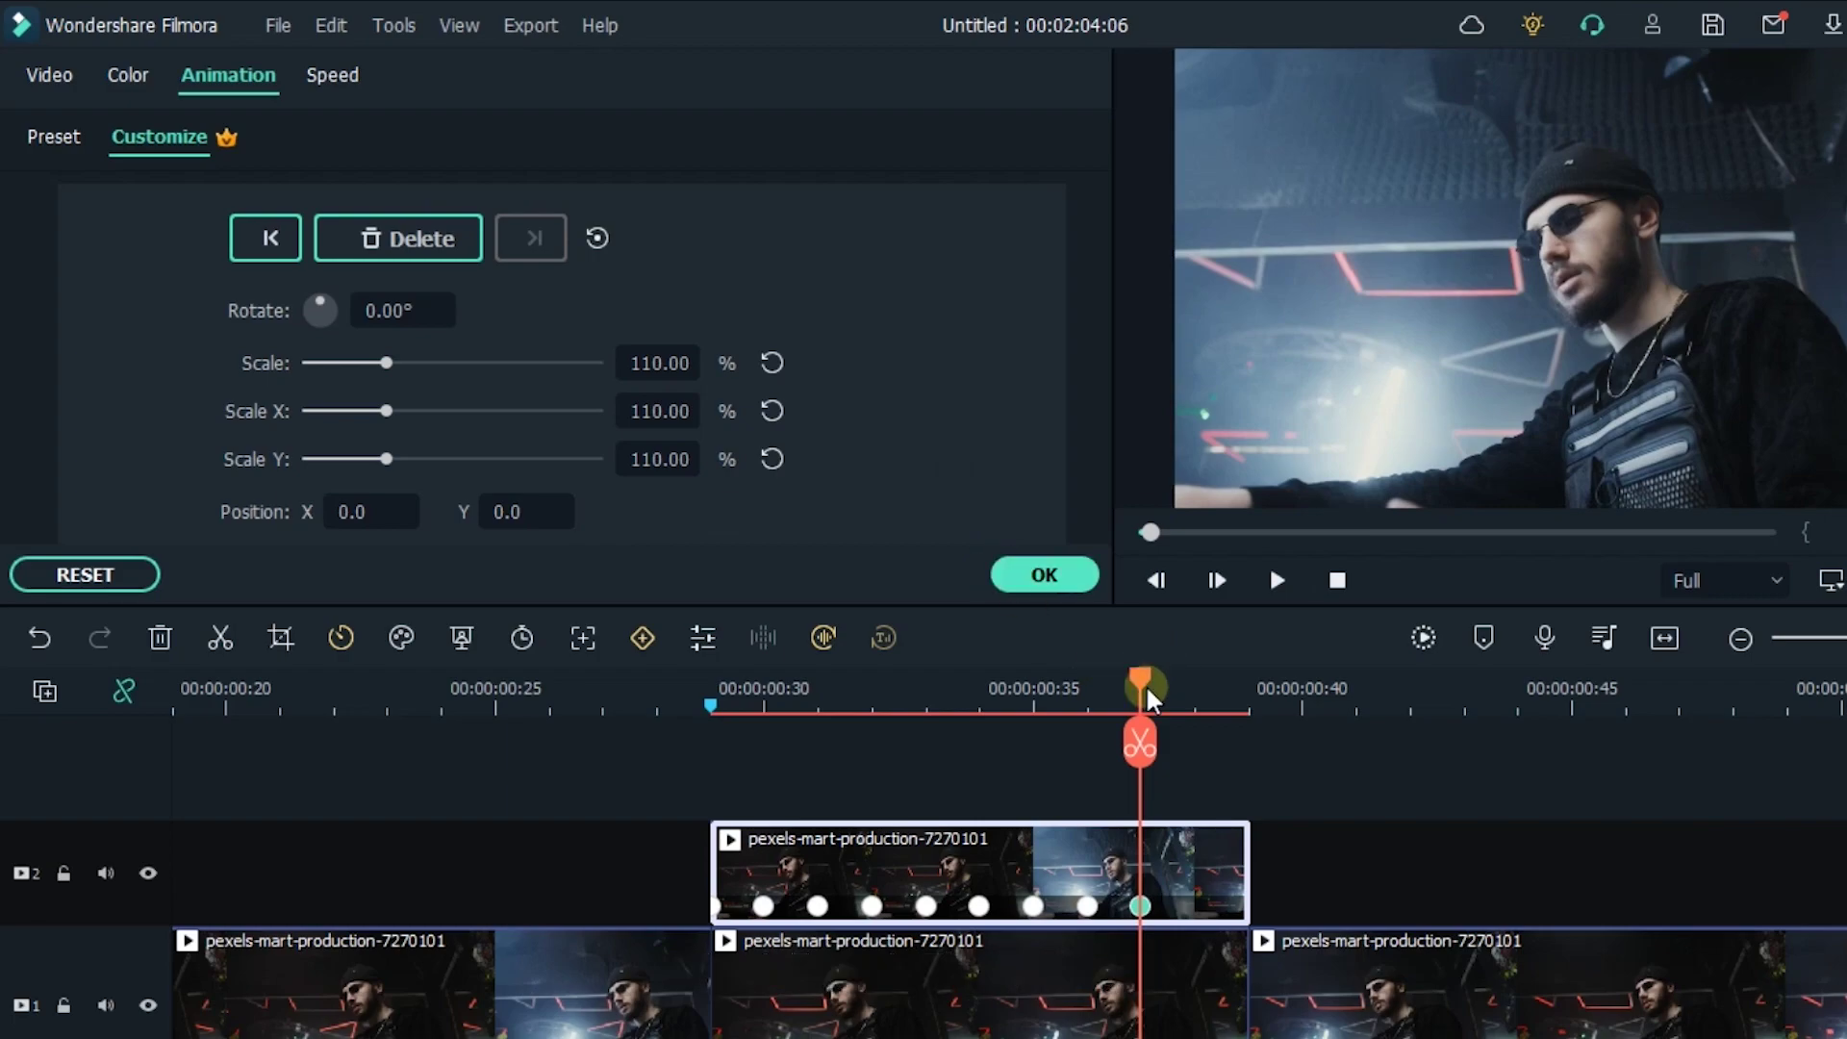
left_click_drag(1161, 659, 1194, 683)
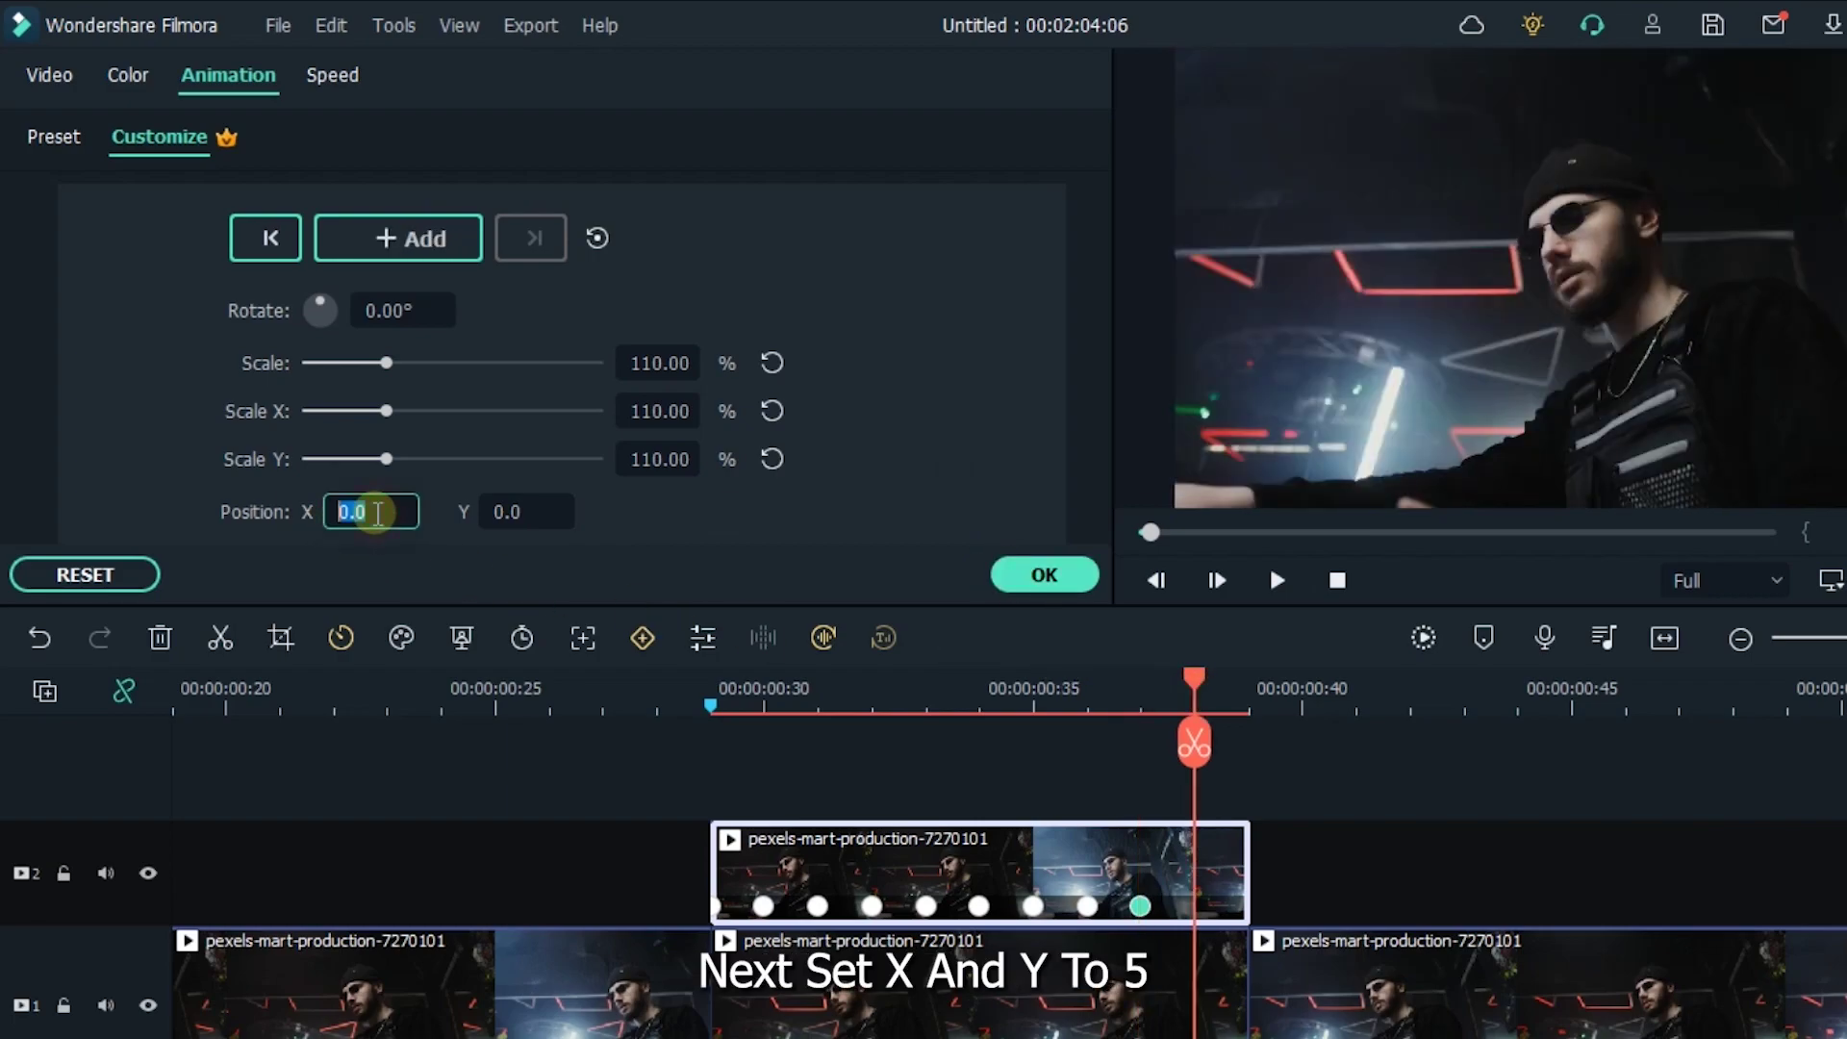
type("5")
key("Return")
left_click(510, 512)
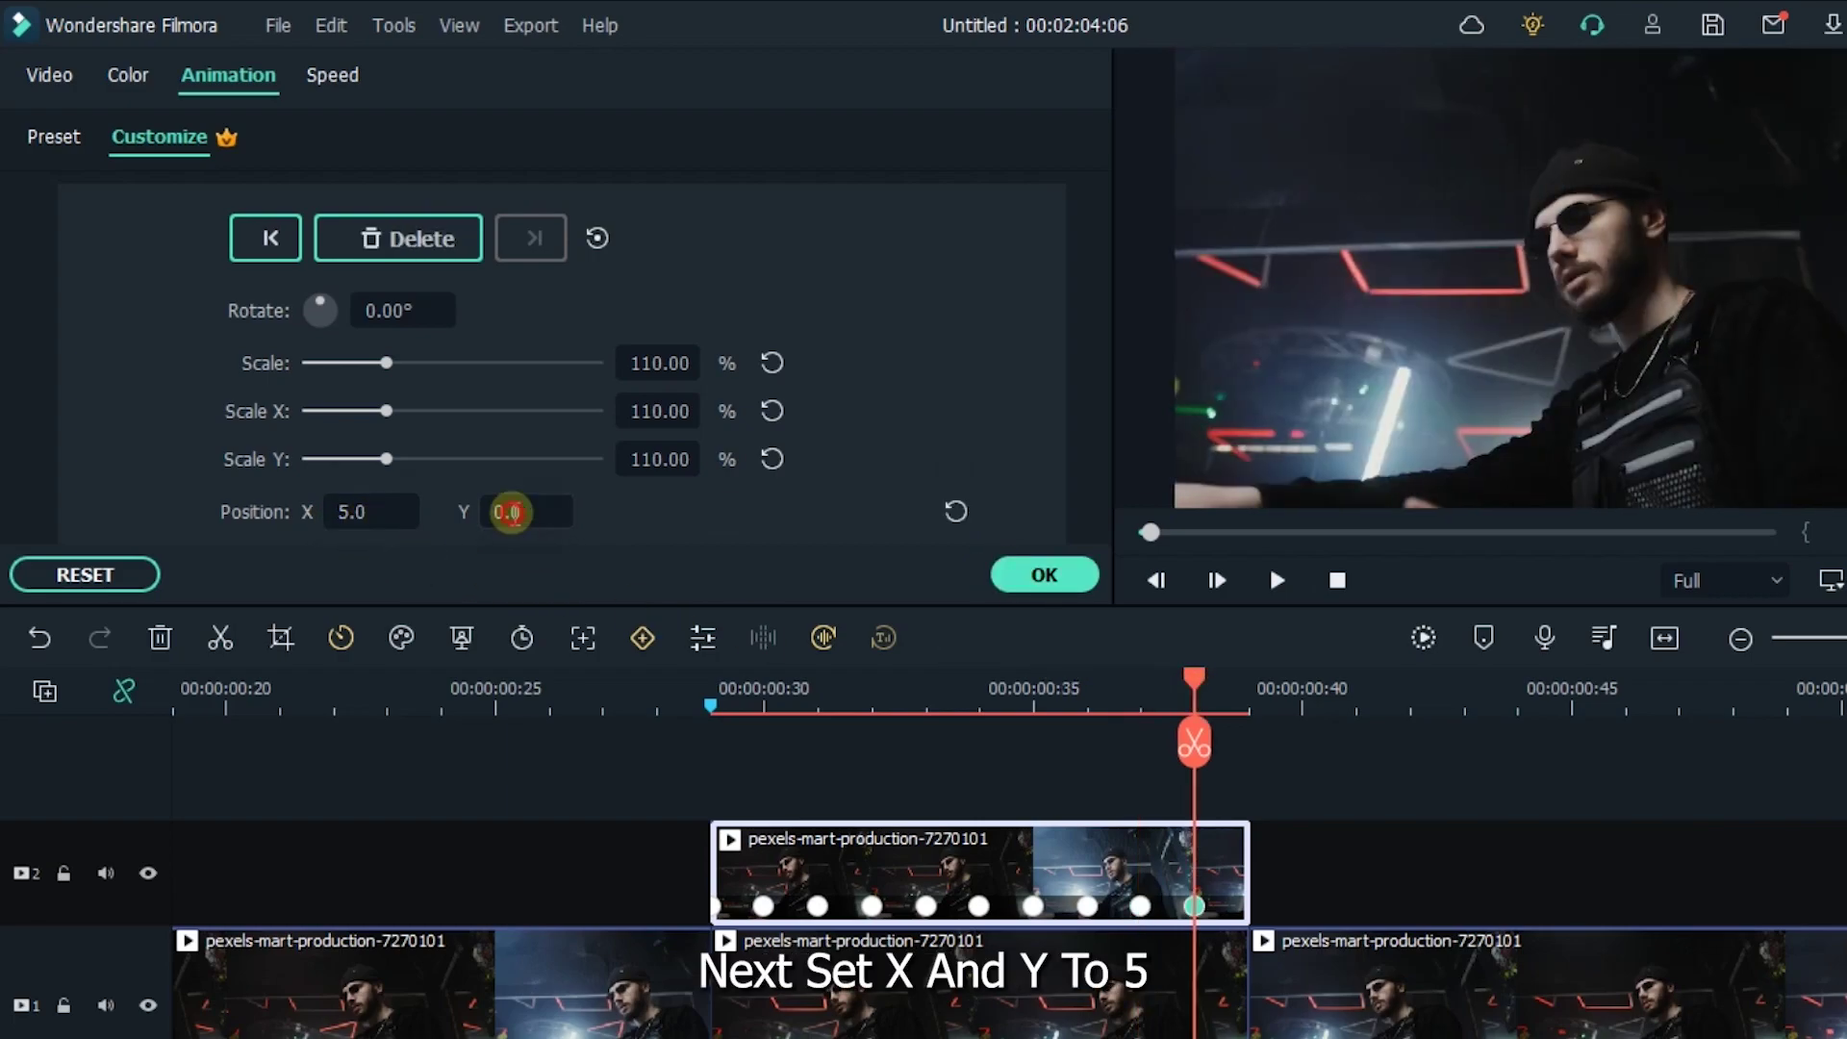
type("5")
key("Return")
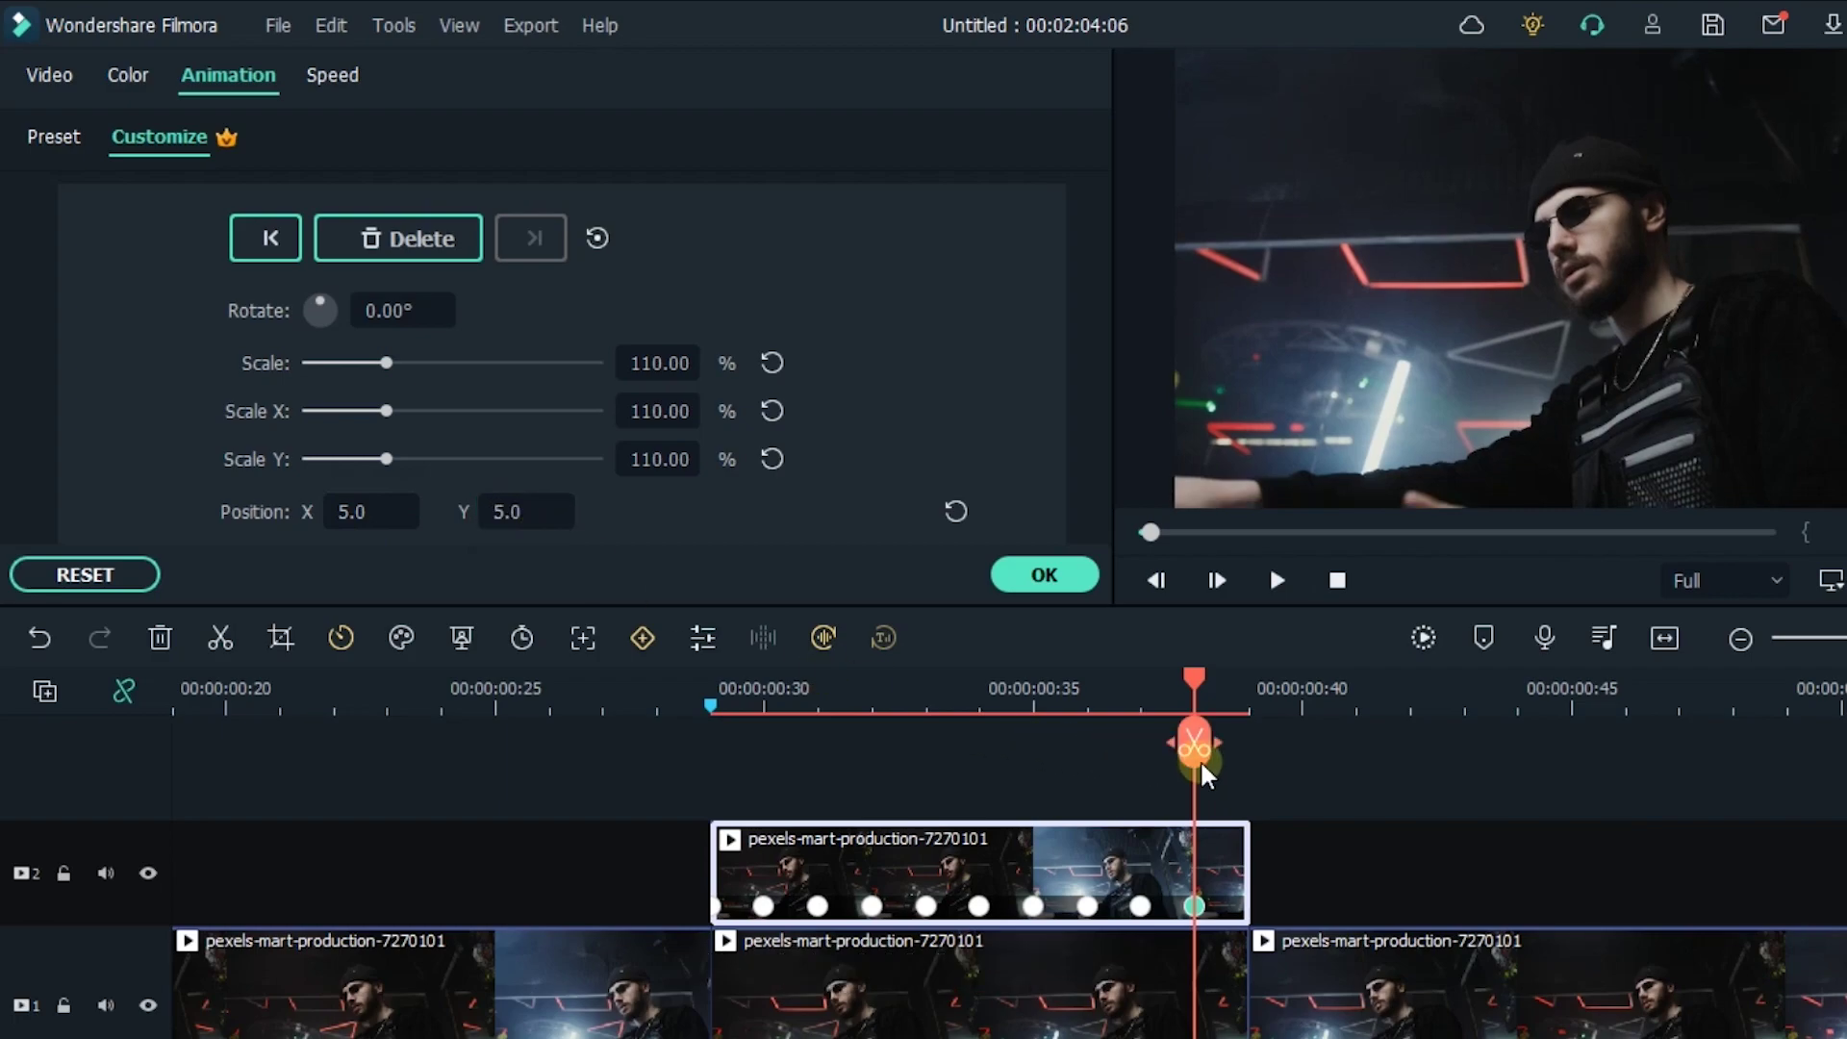
left_click_drag(1202, 685, 1249, 679)
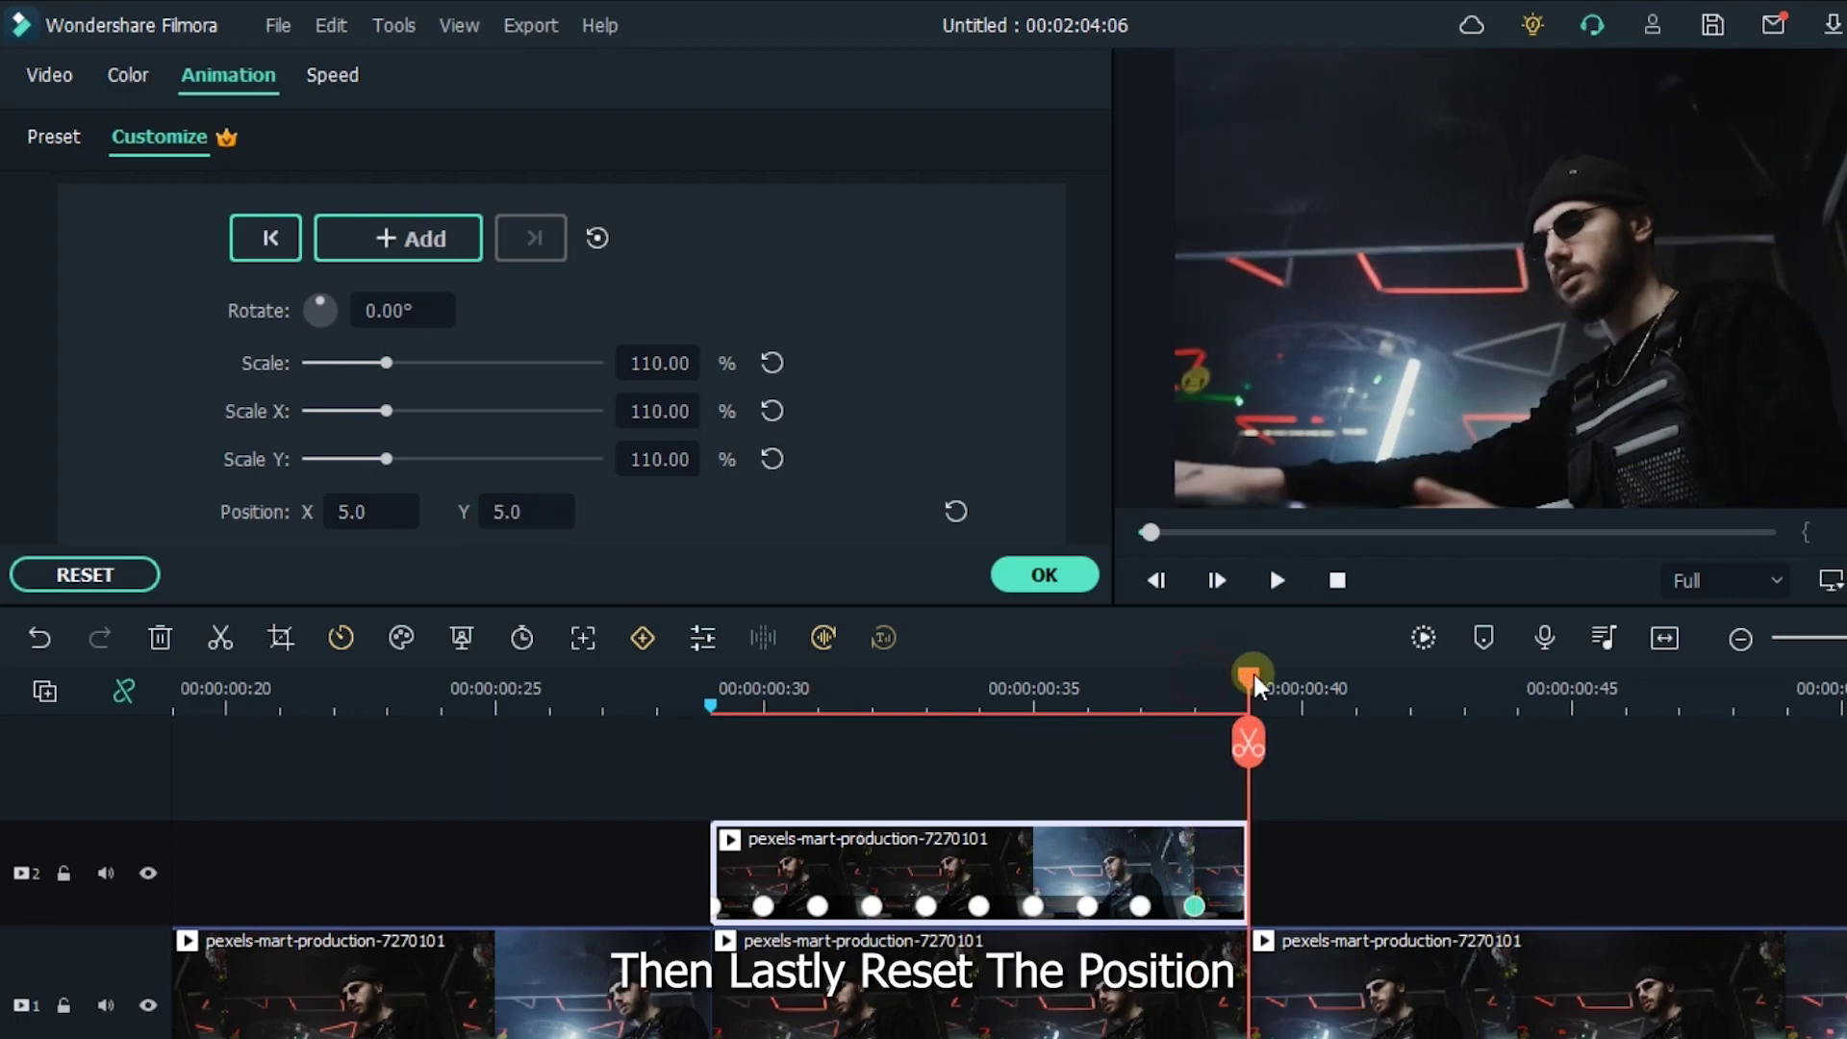
left_click(967, 512)
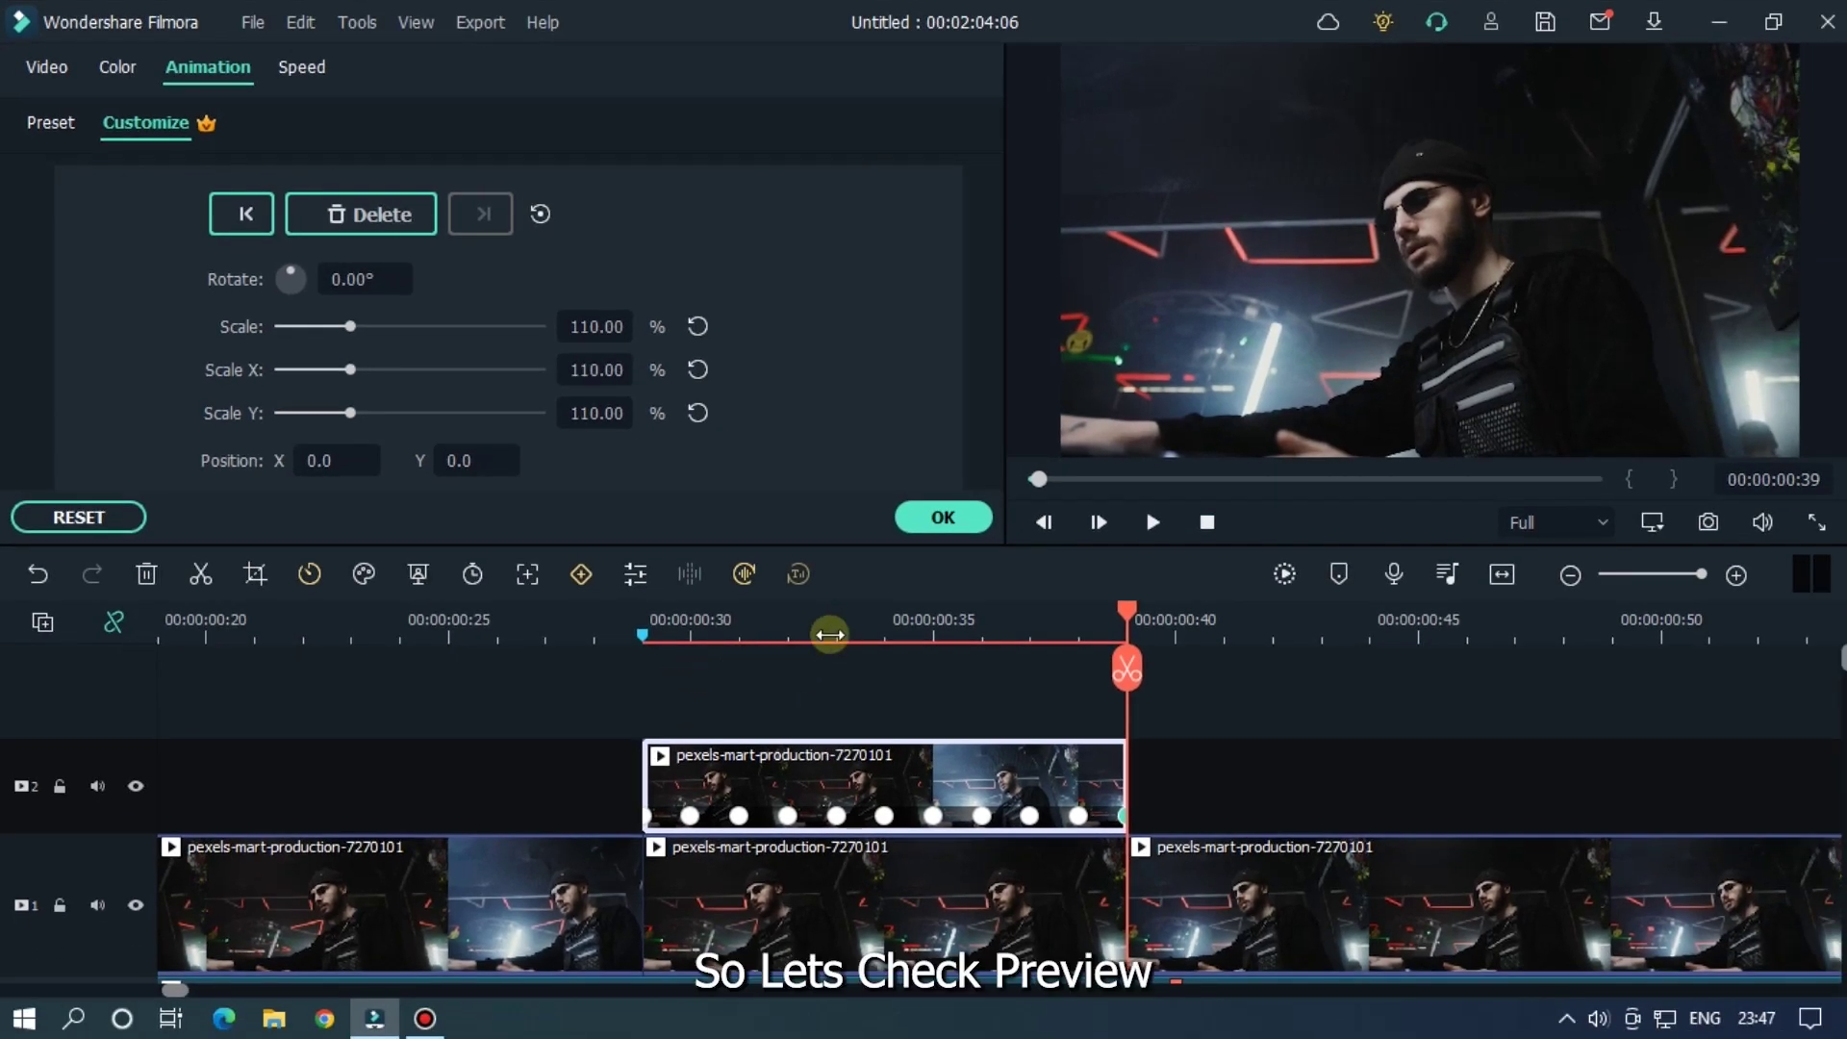
left_click_drag(829, 634, 709, 635)
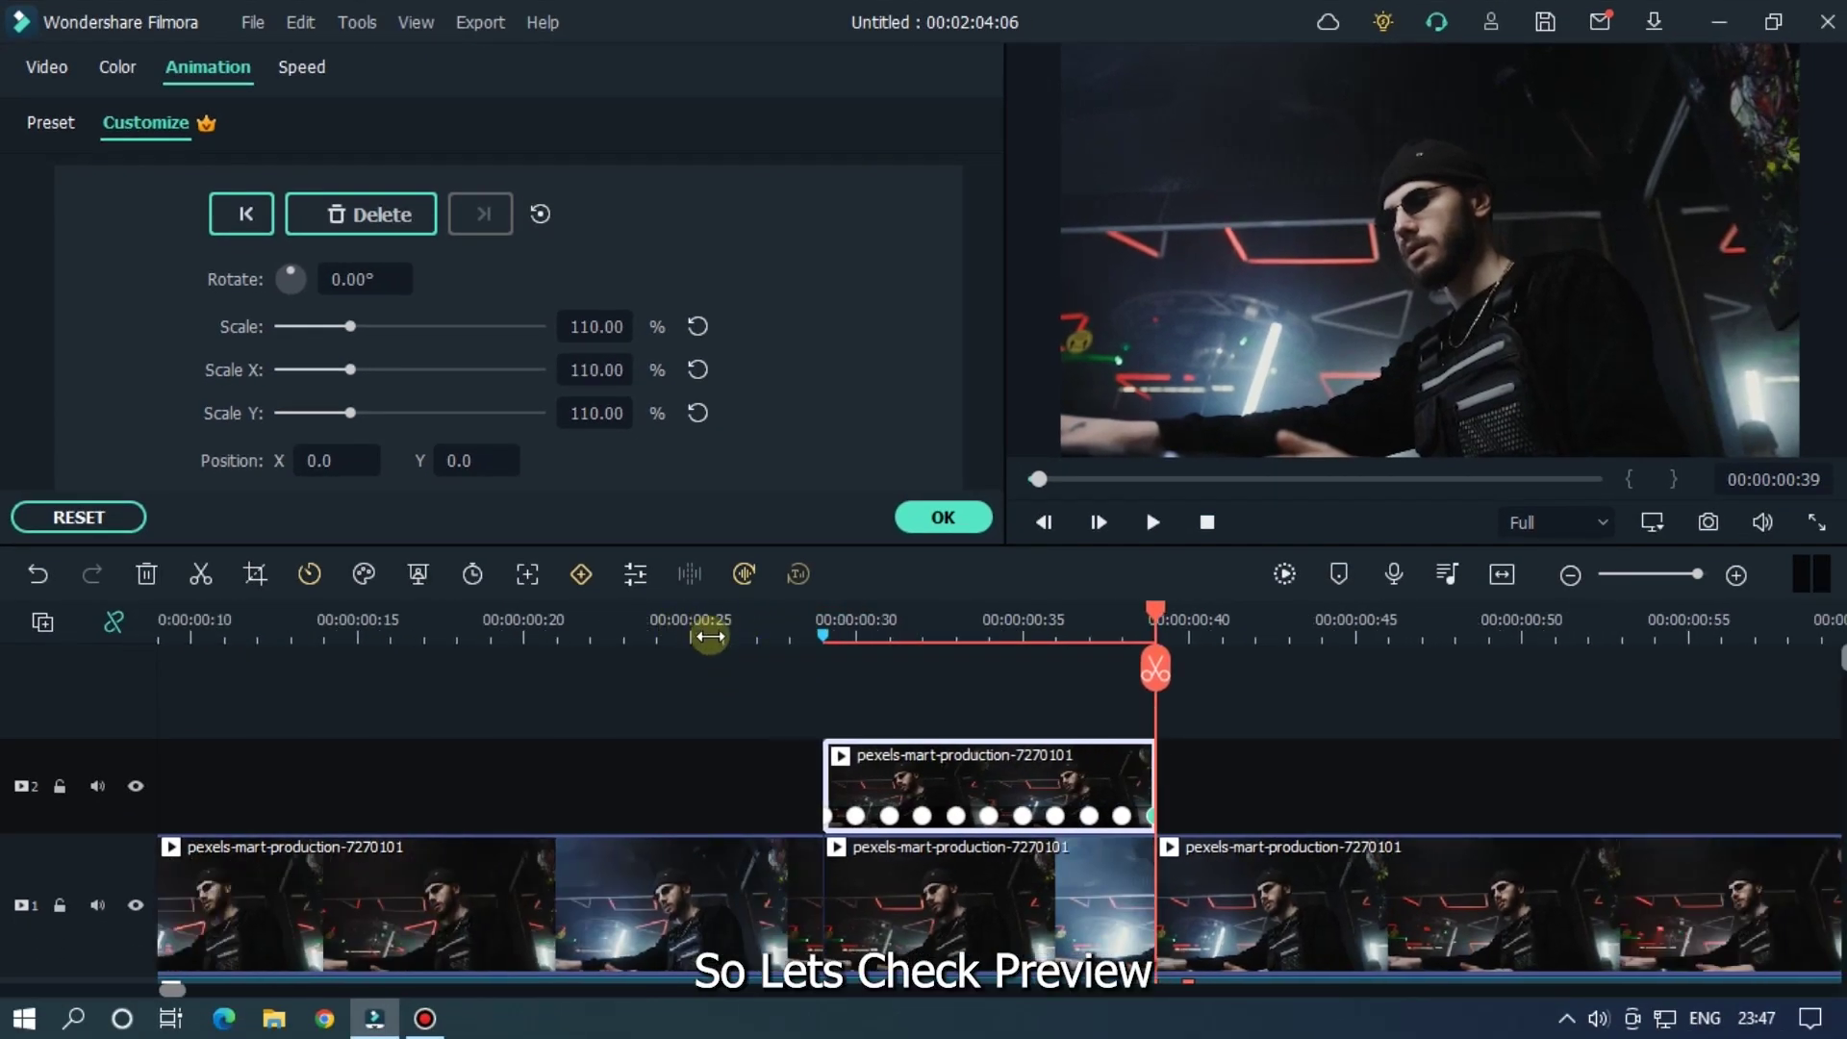
left_click(1294, 577)
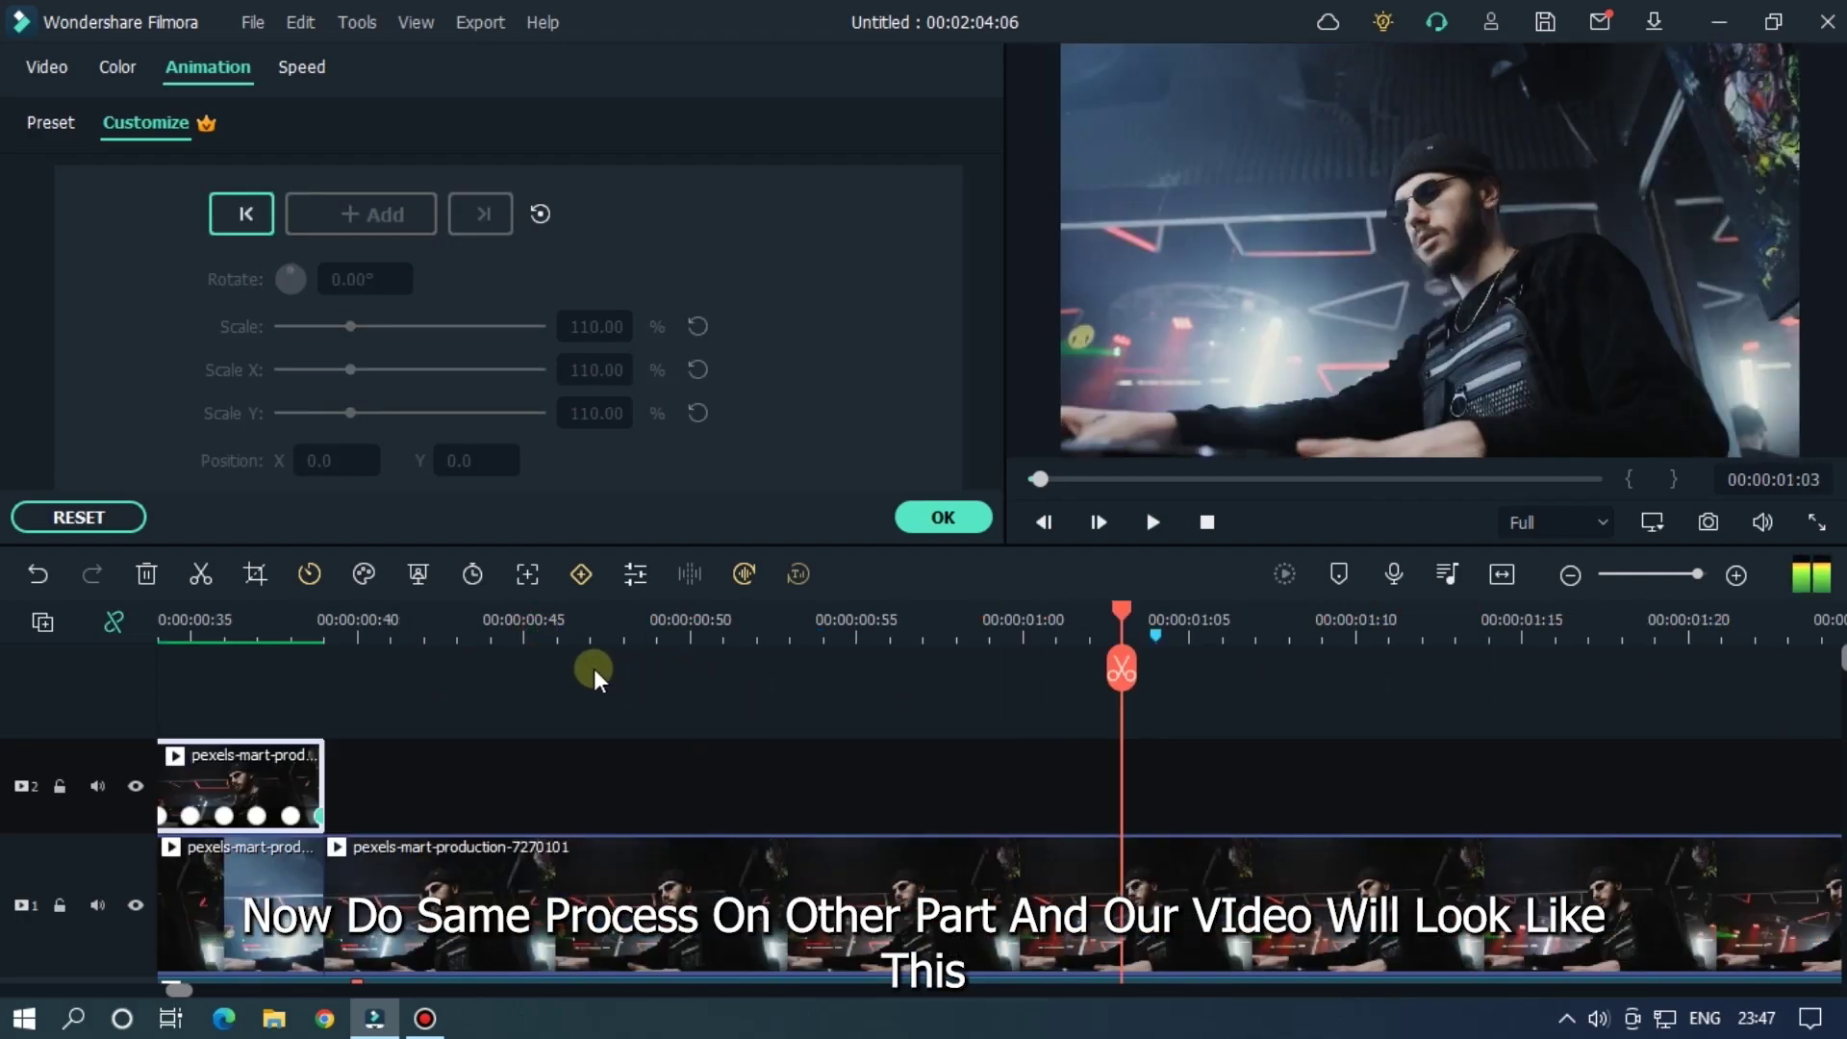
left_click_drag(837, 636, 670, 616)
left_click(272, 612)
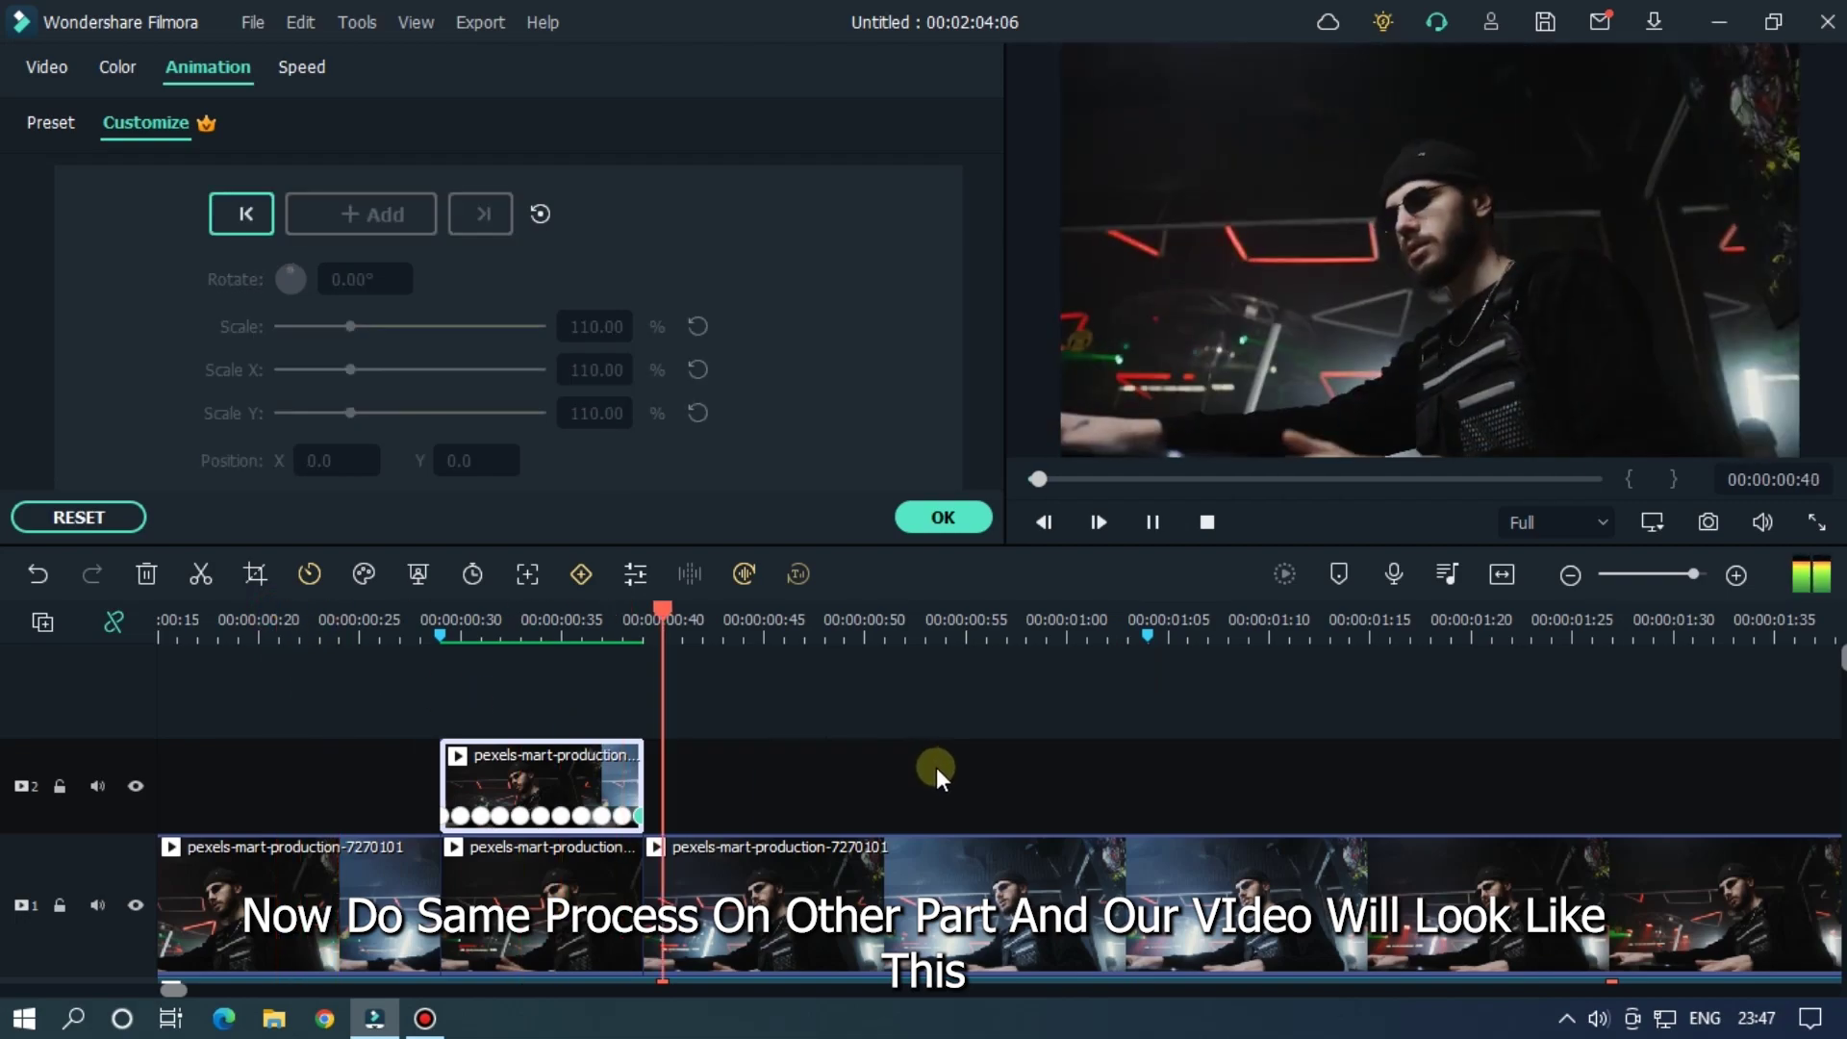